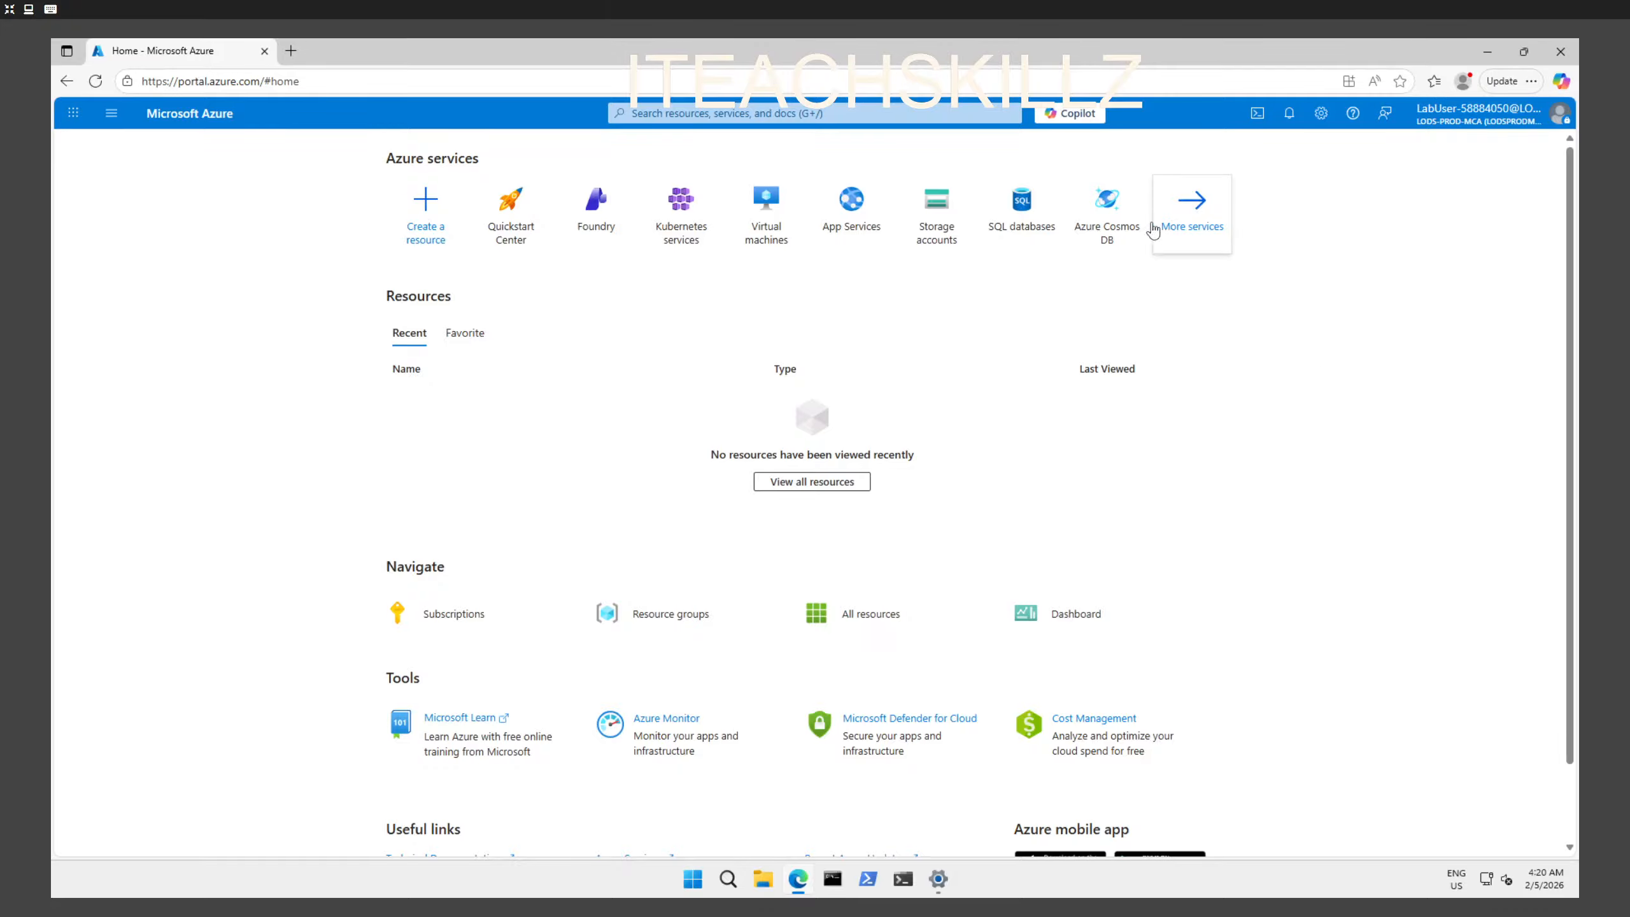
# Step: Search the portal for Resource groups and open that service
pyautogui.click(795, 112)
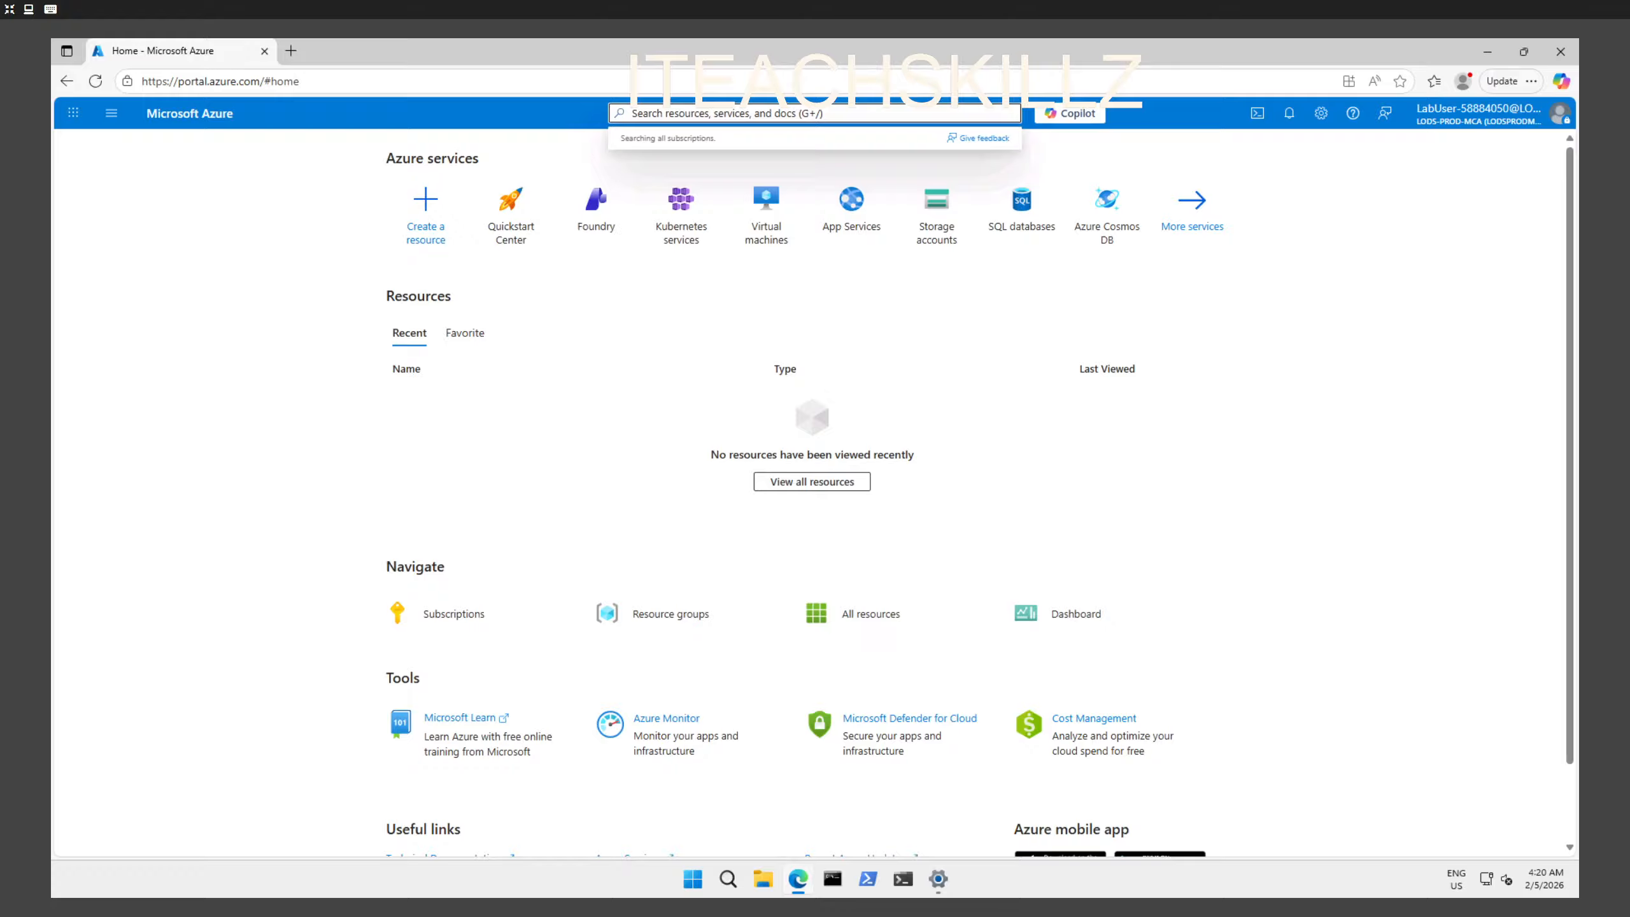
pyautogui.write('Resource groups')
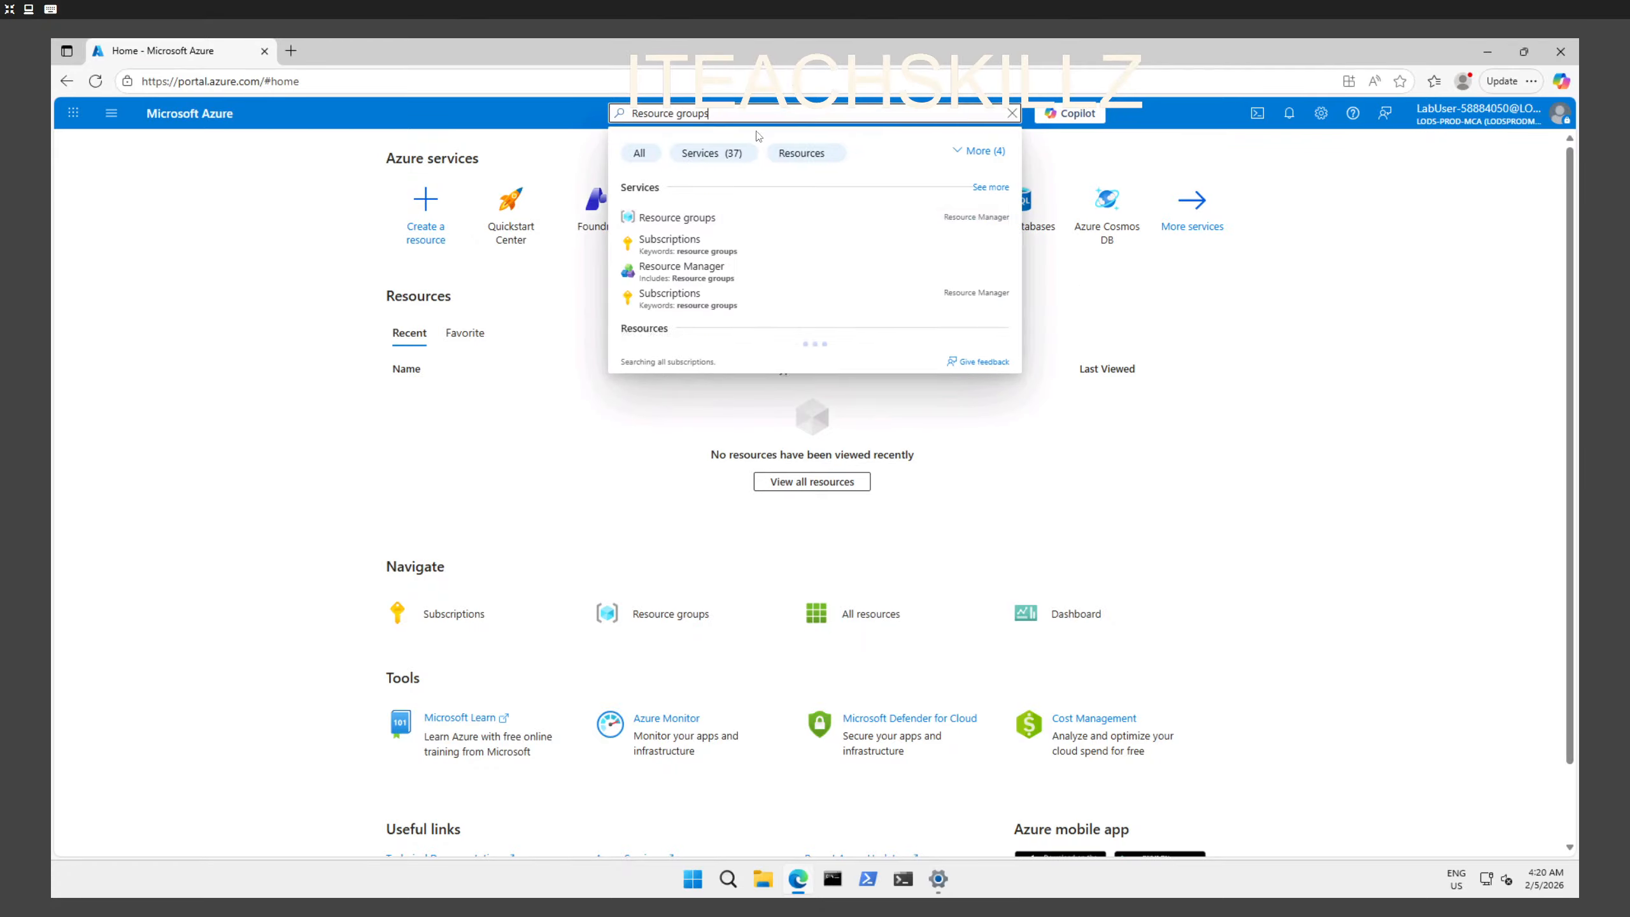
pyautogui.click(689, 225)
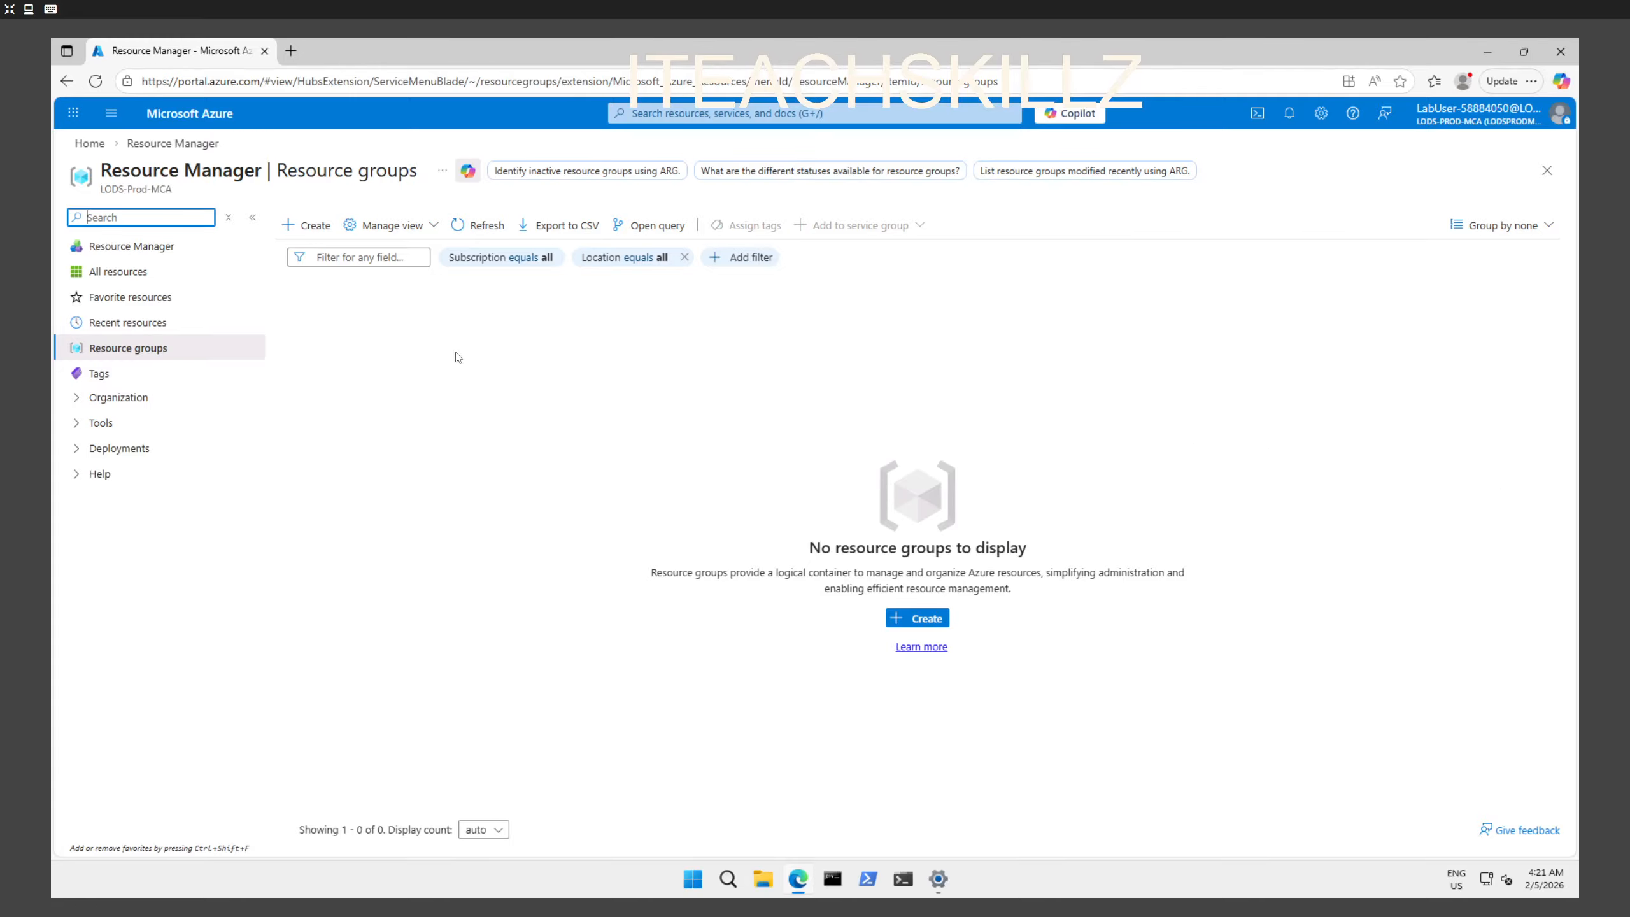
# Step: Start a new resource group and name it az104-rg2
pyautogui.click(309, 226)
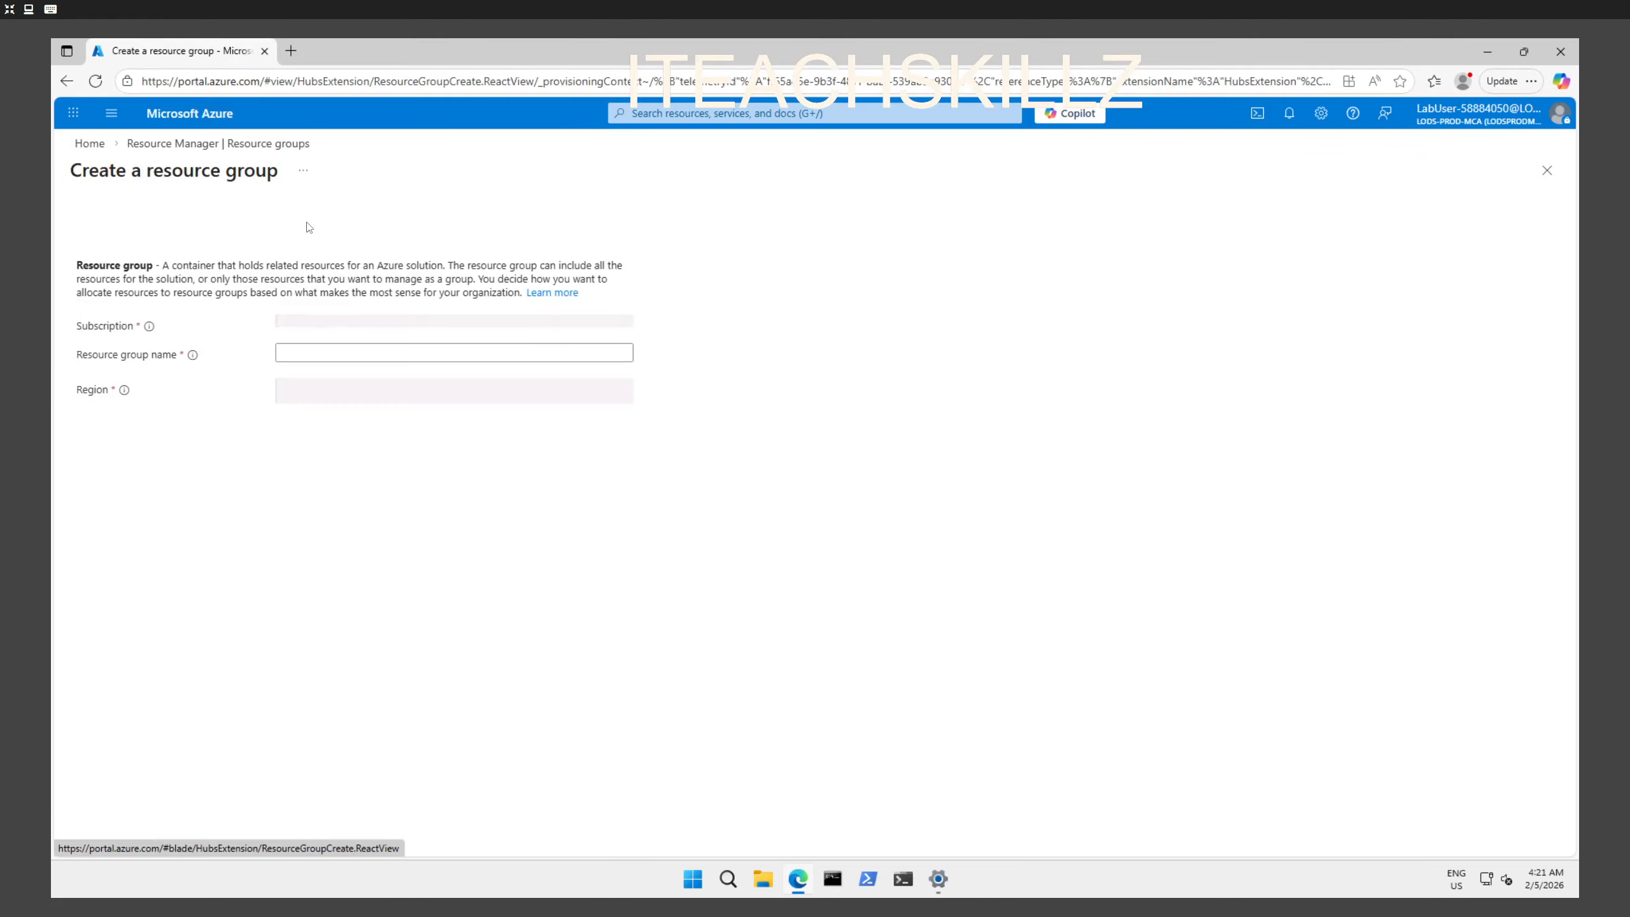
pyautogui.click(386, 358)
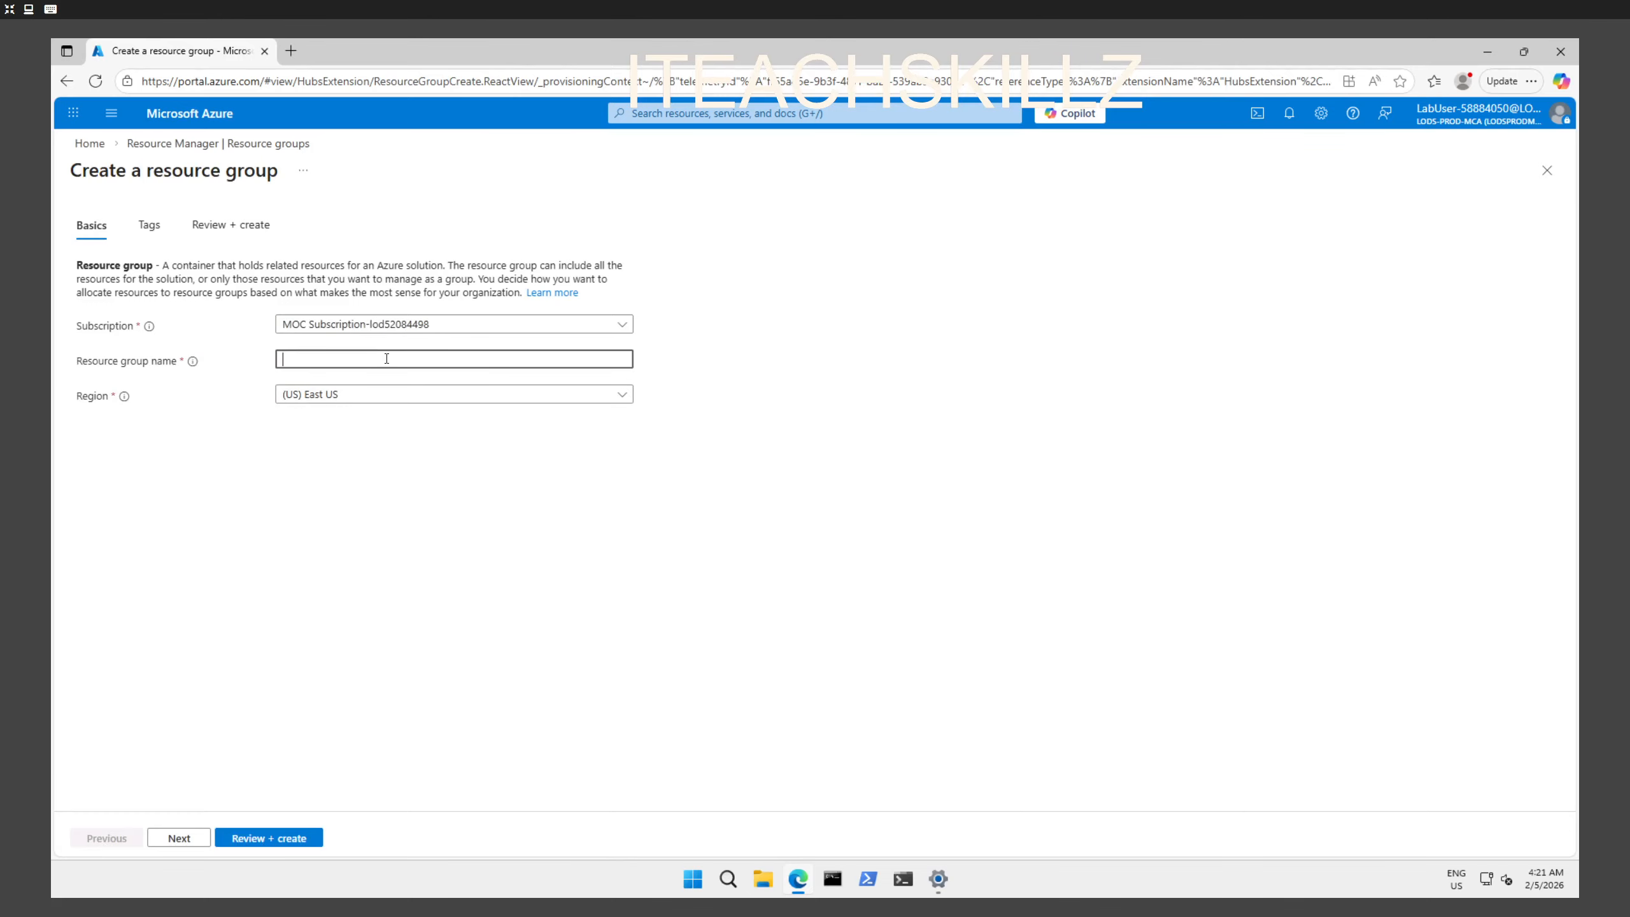
pyautogui.click(479, 331)
pyautogui.click(450, 498)
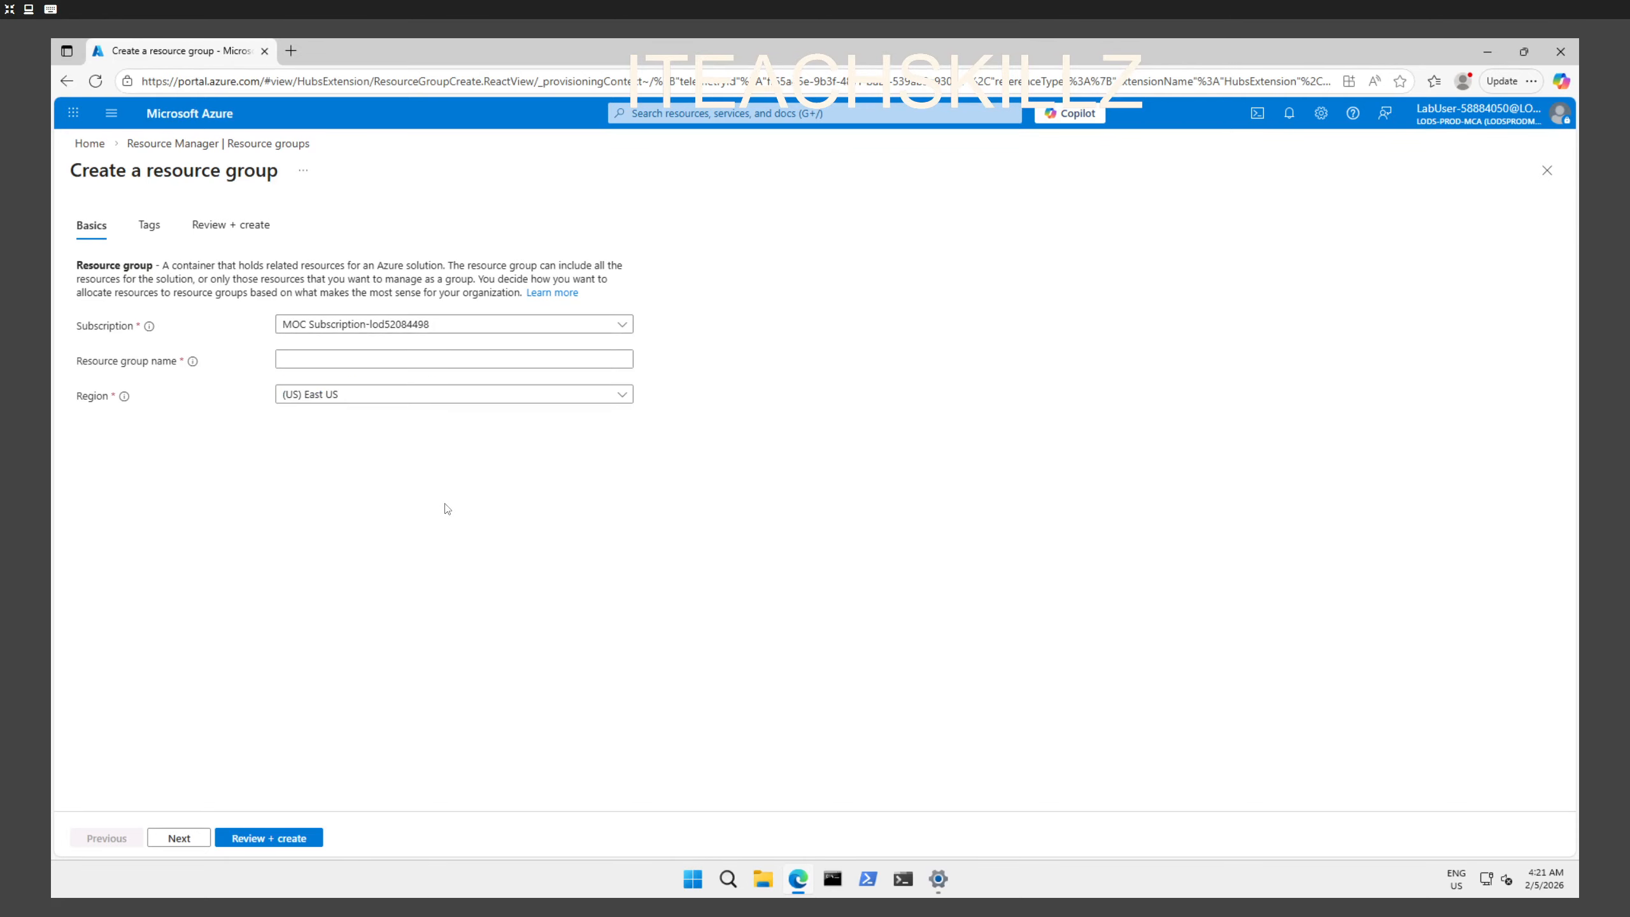
pyautogui.click(372, 360)
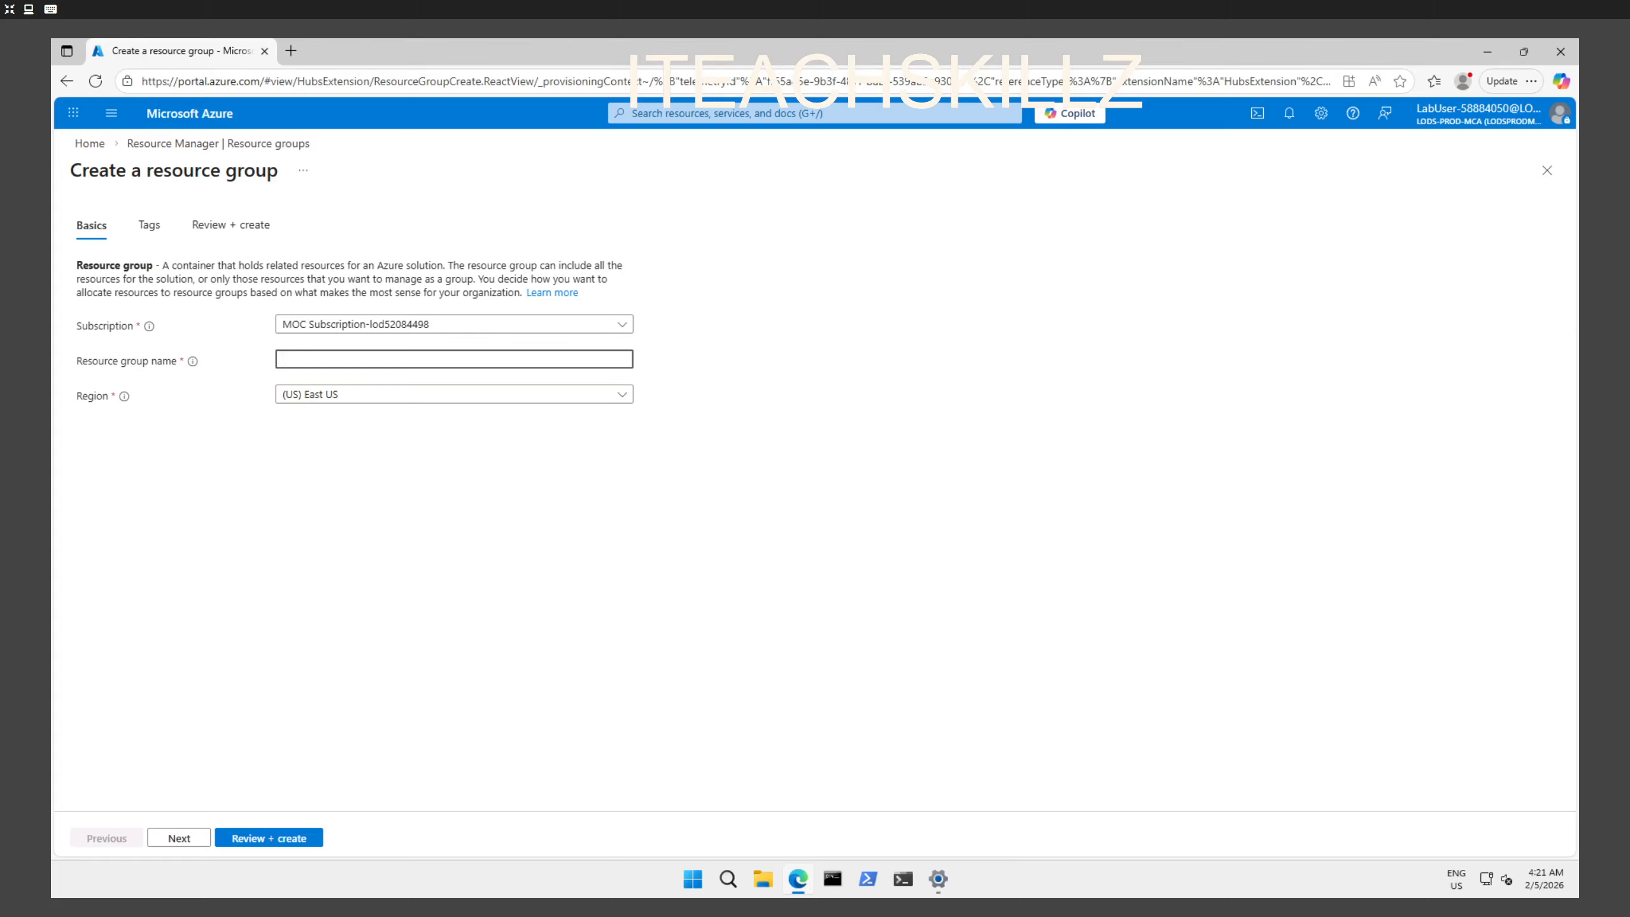
pyautogui.write('az104-rg2')
# Step: Add a tag named Cost Center with the value 000 to the new resource group
pyautogui.click(177, 838)
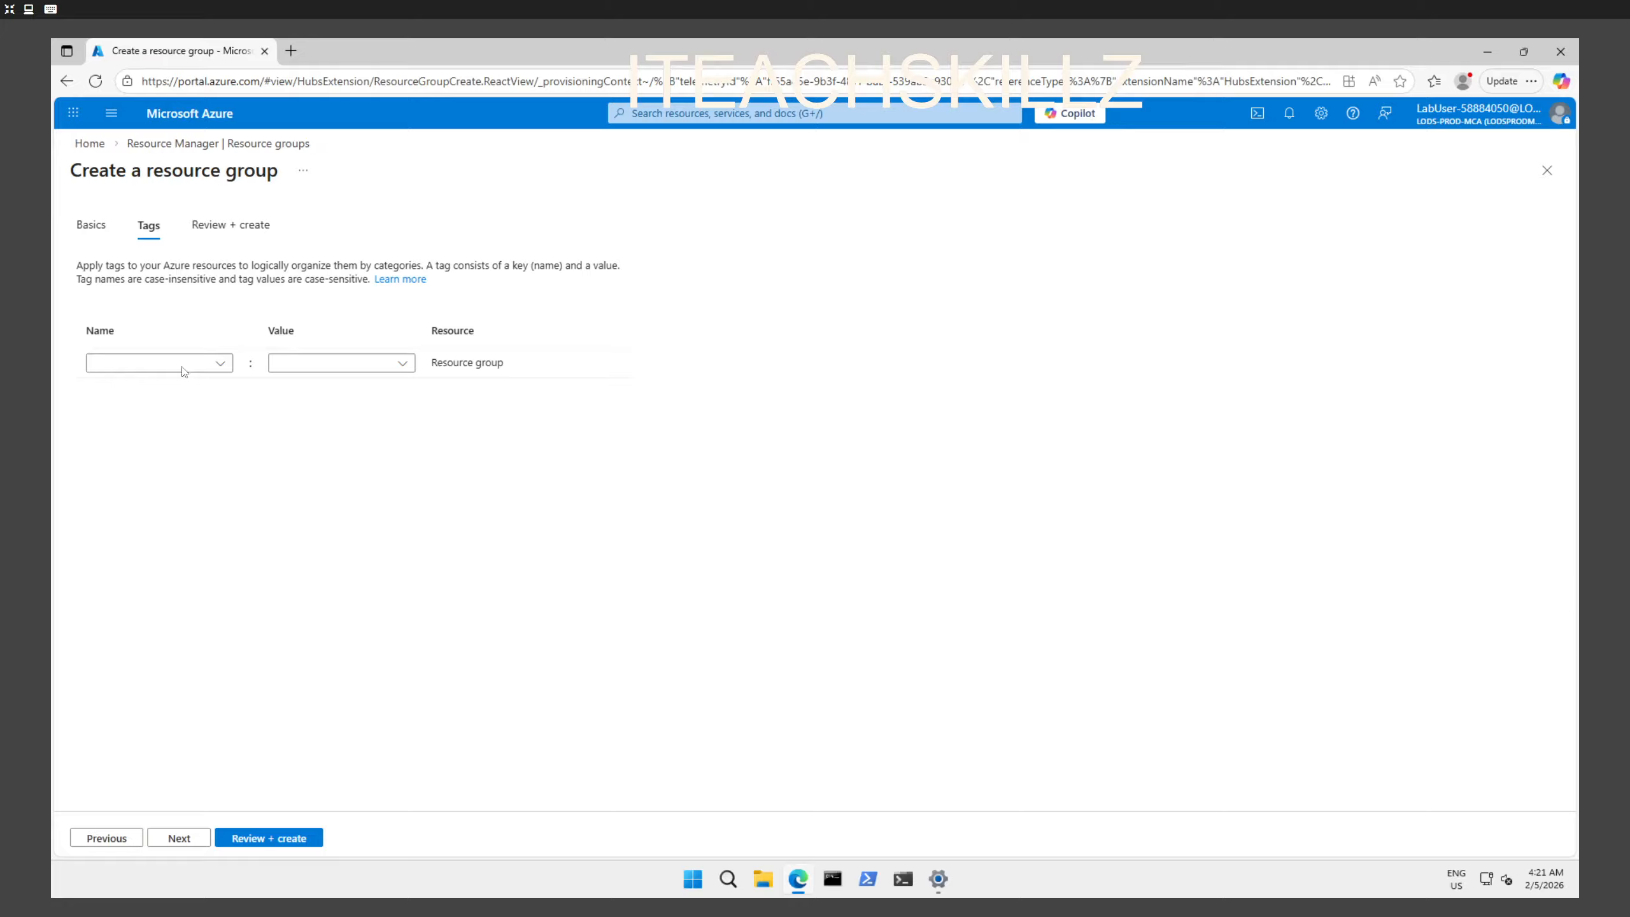
pyautogui.click(161, 364)
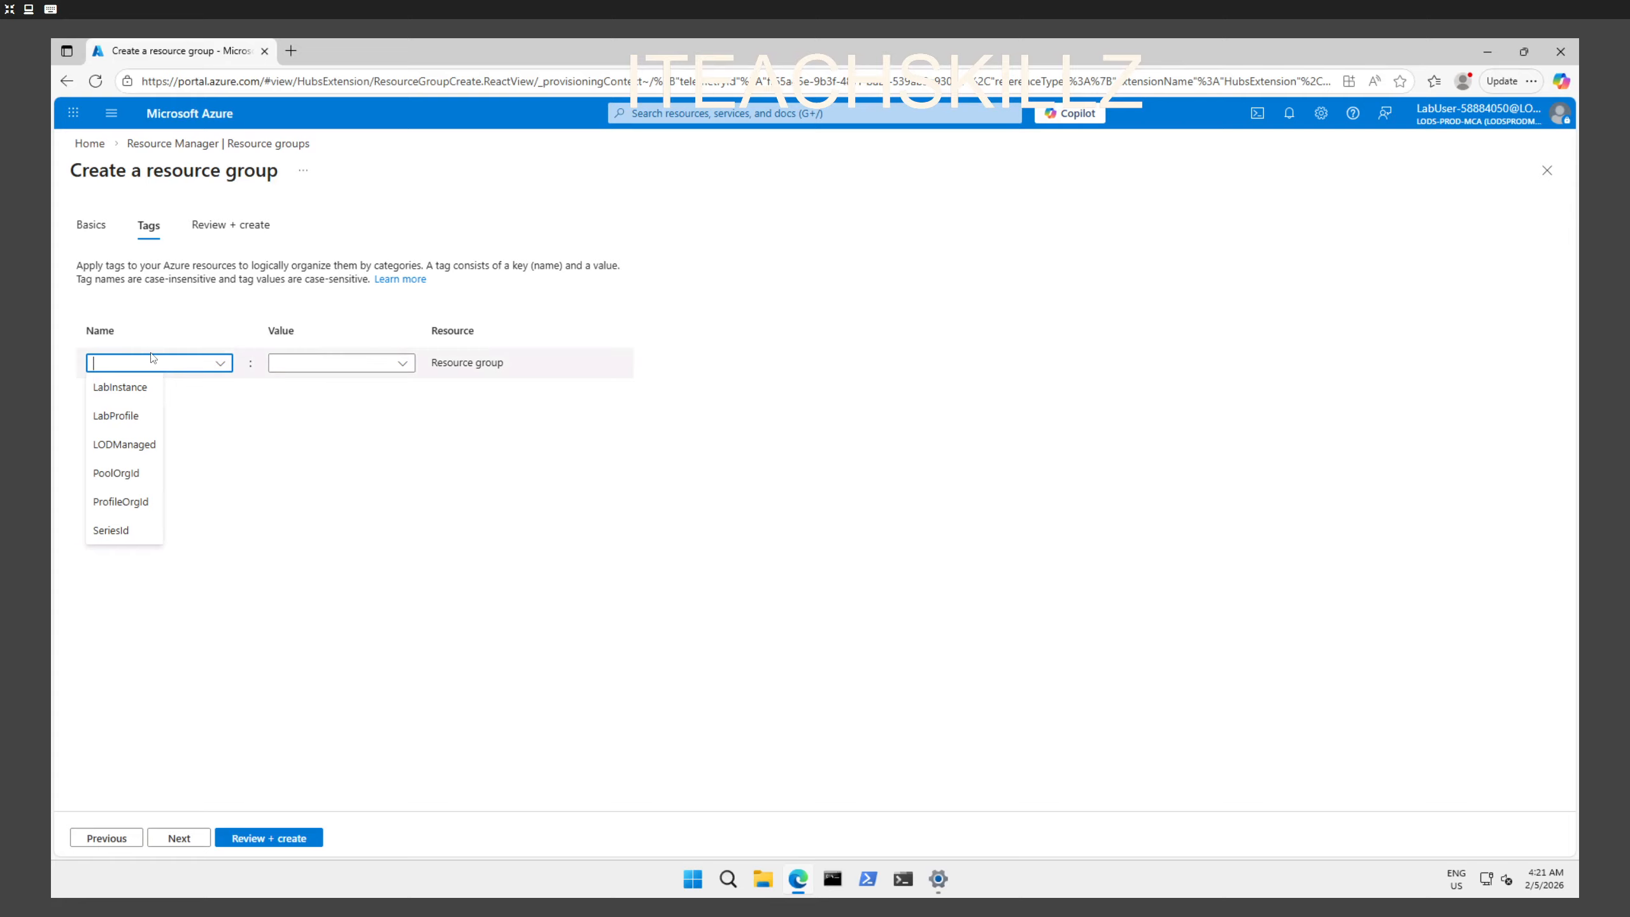
pyautogui.write('c')
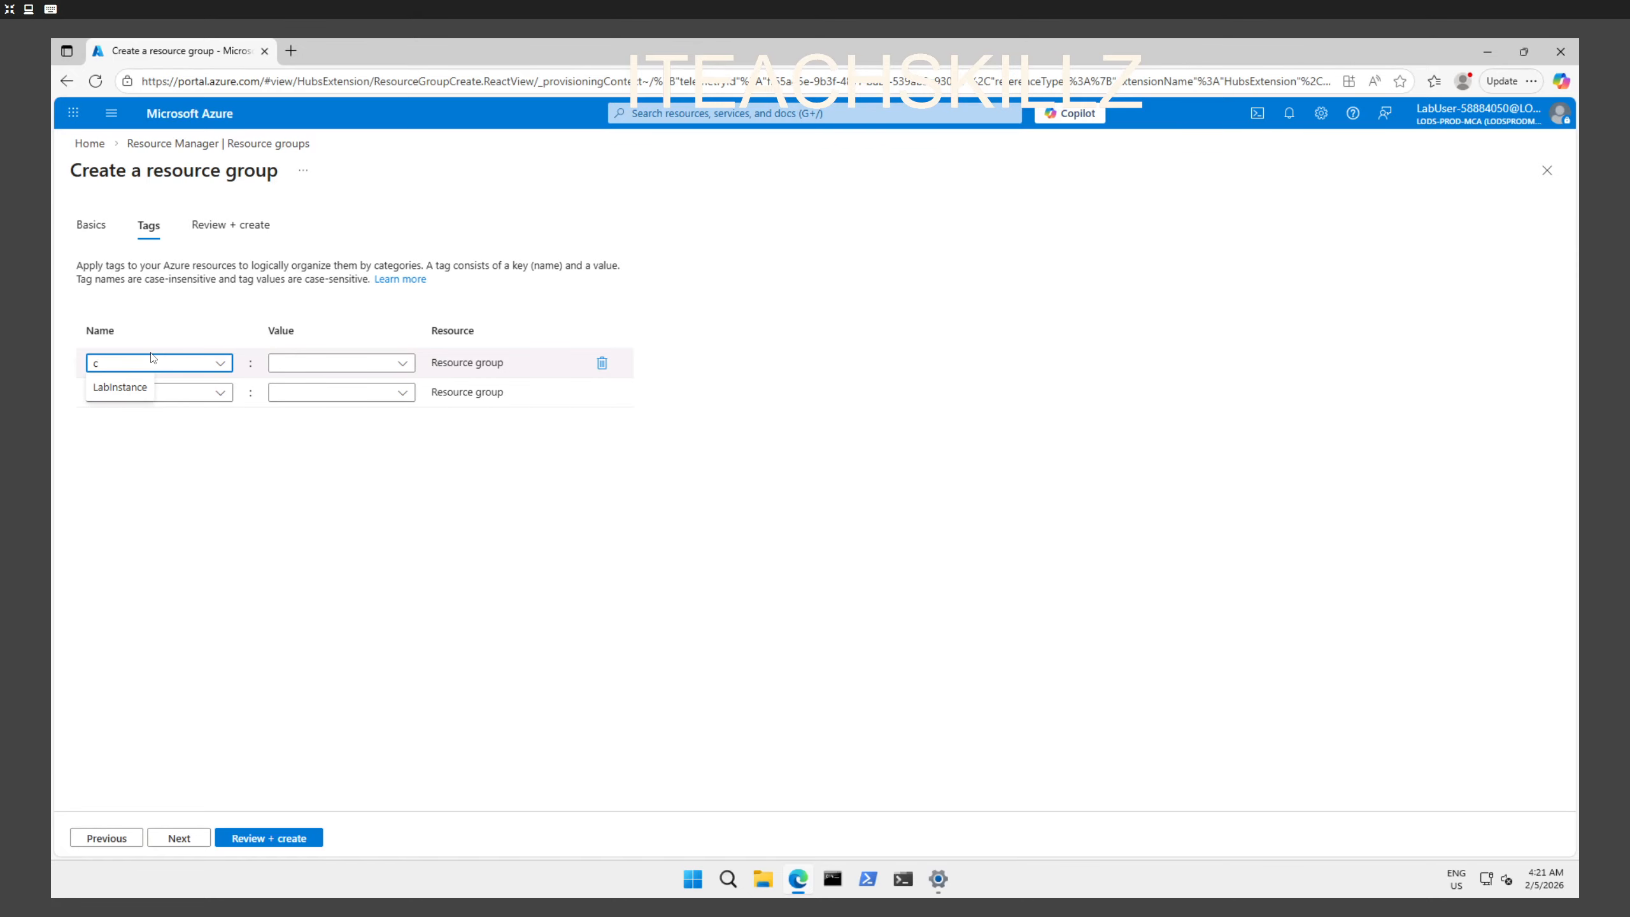
pyautogui.write('ost Cen')
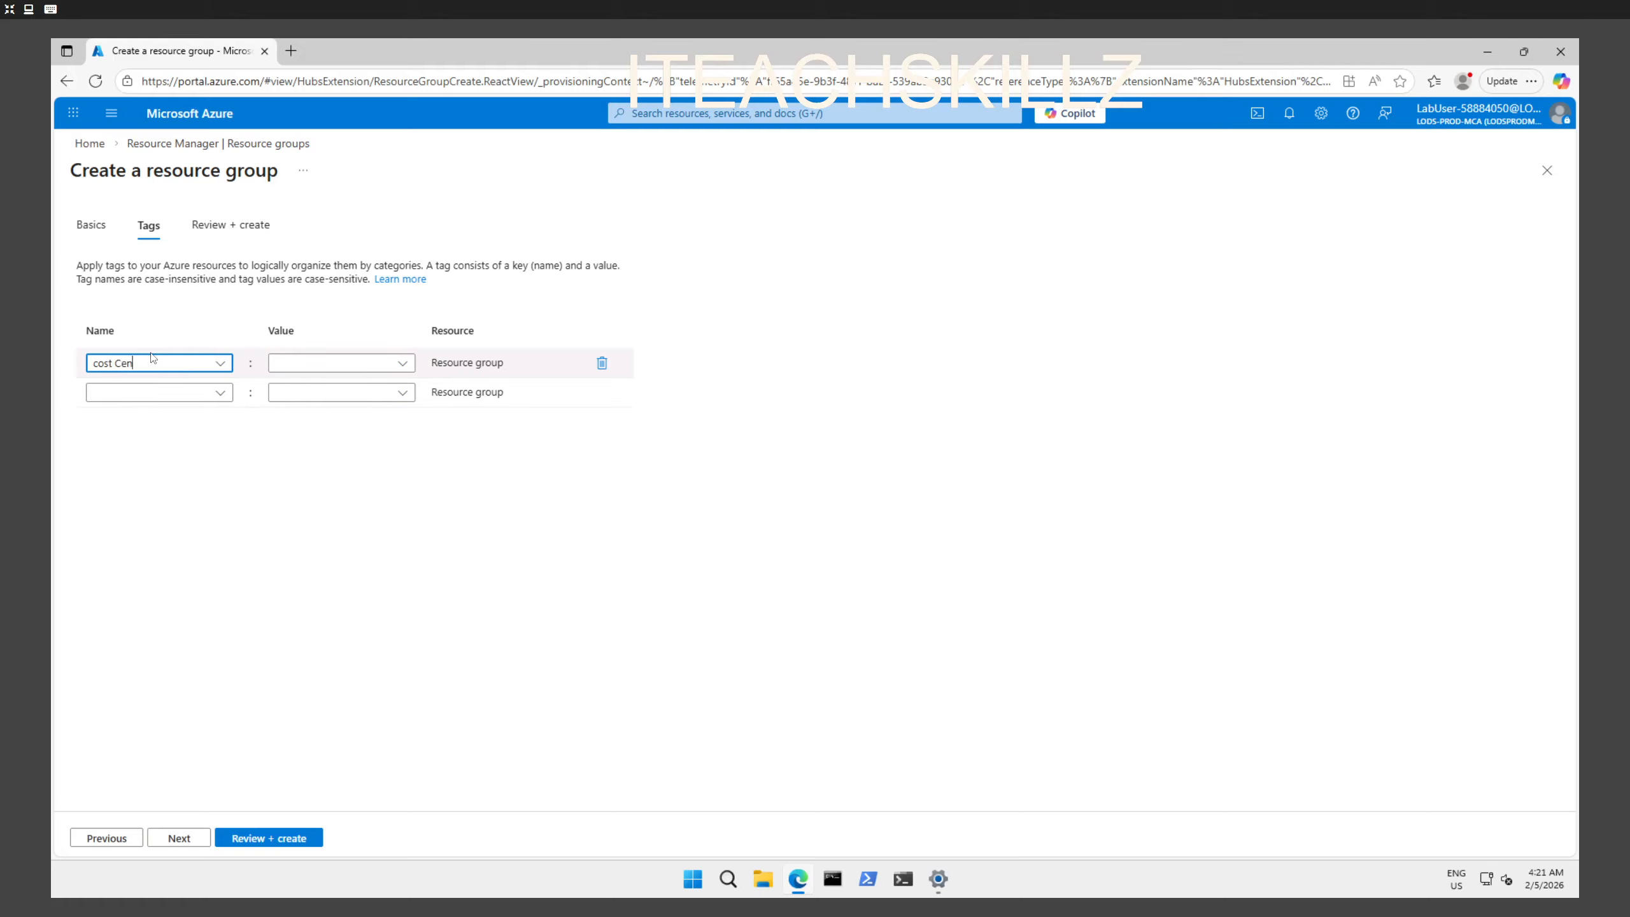
pyautogui.write('ter')
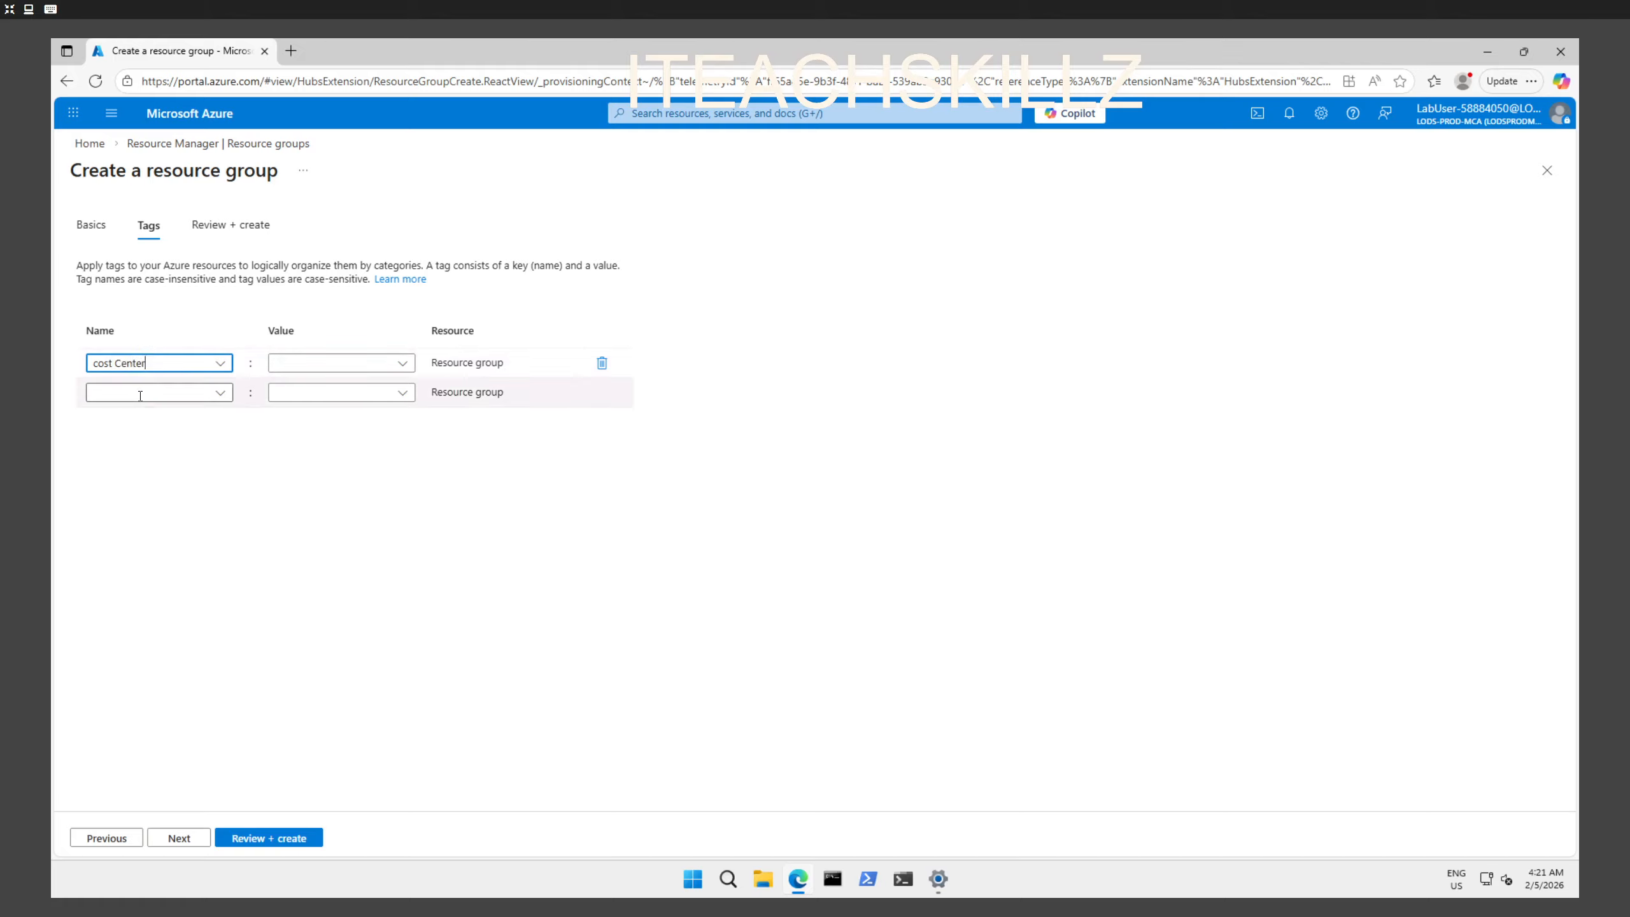
pyautogui.click(101, 363)
pyautogui.press('BackSpace')
pyautogui.write('C')
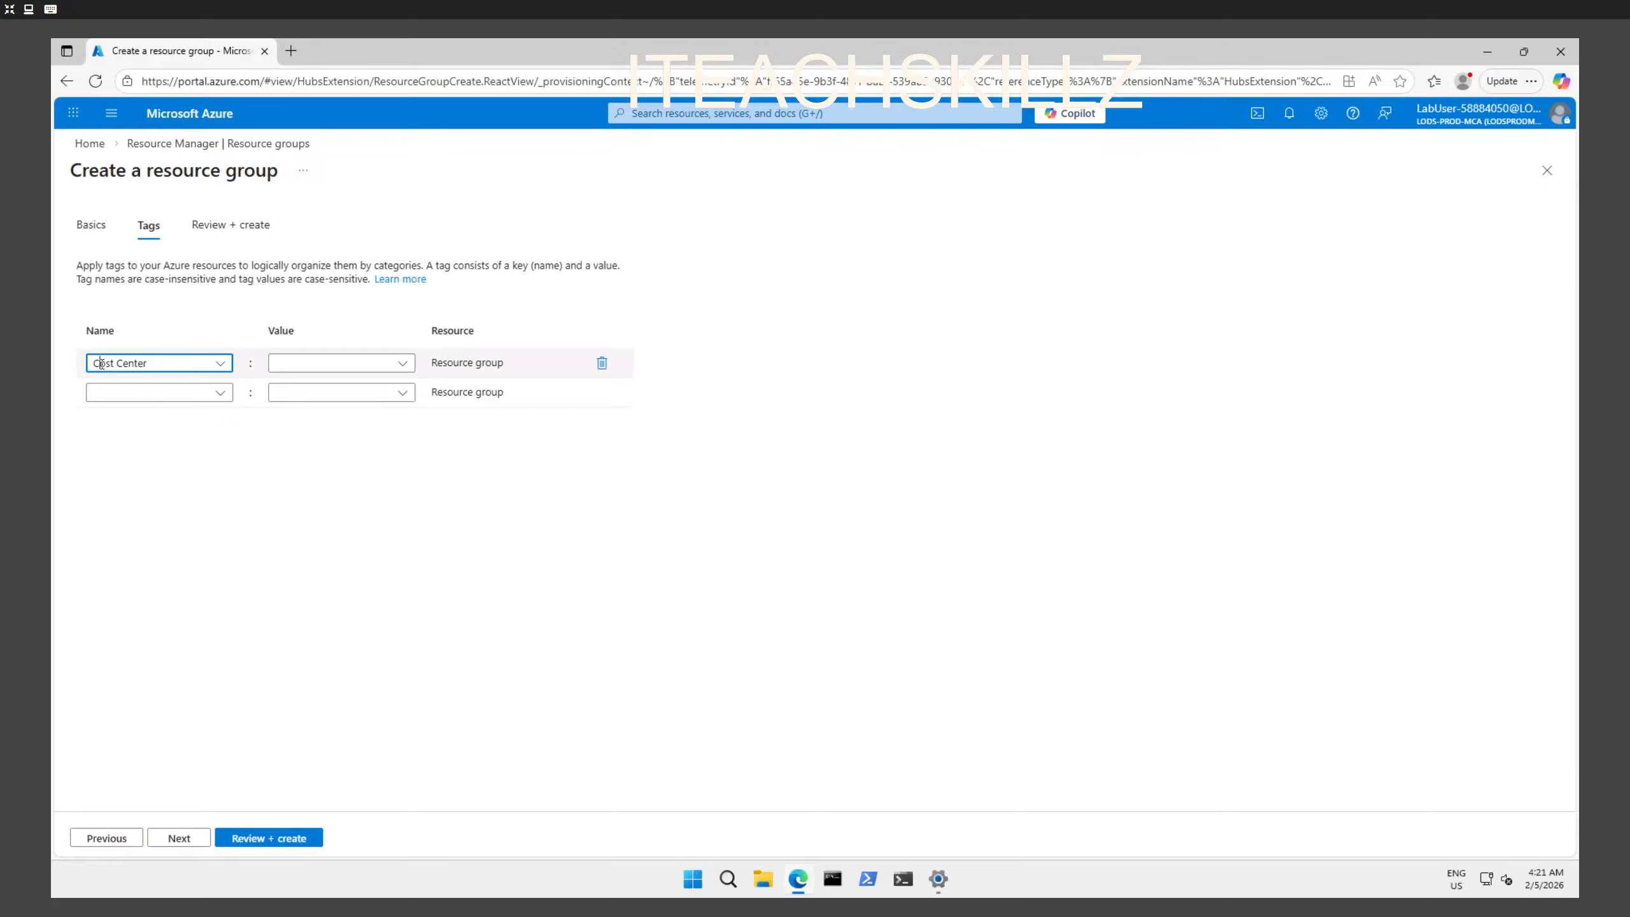
pyautogui.click(321, 364)
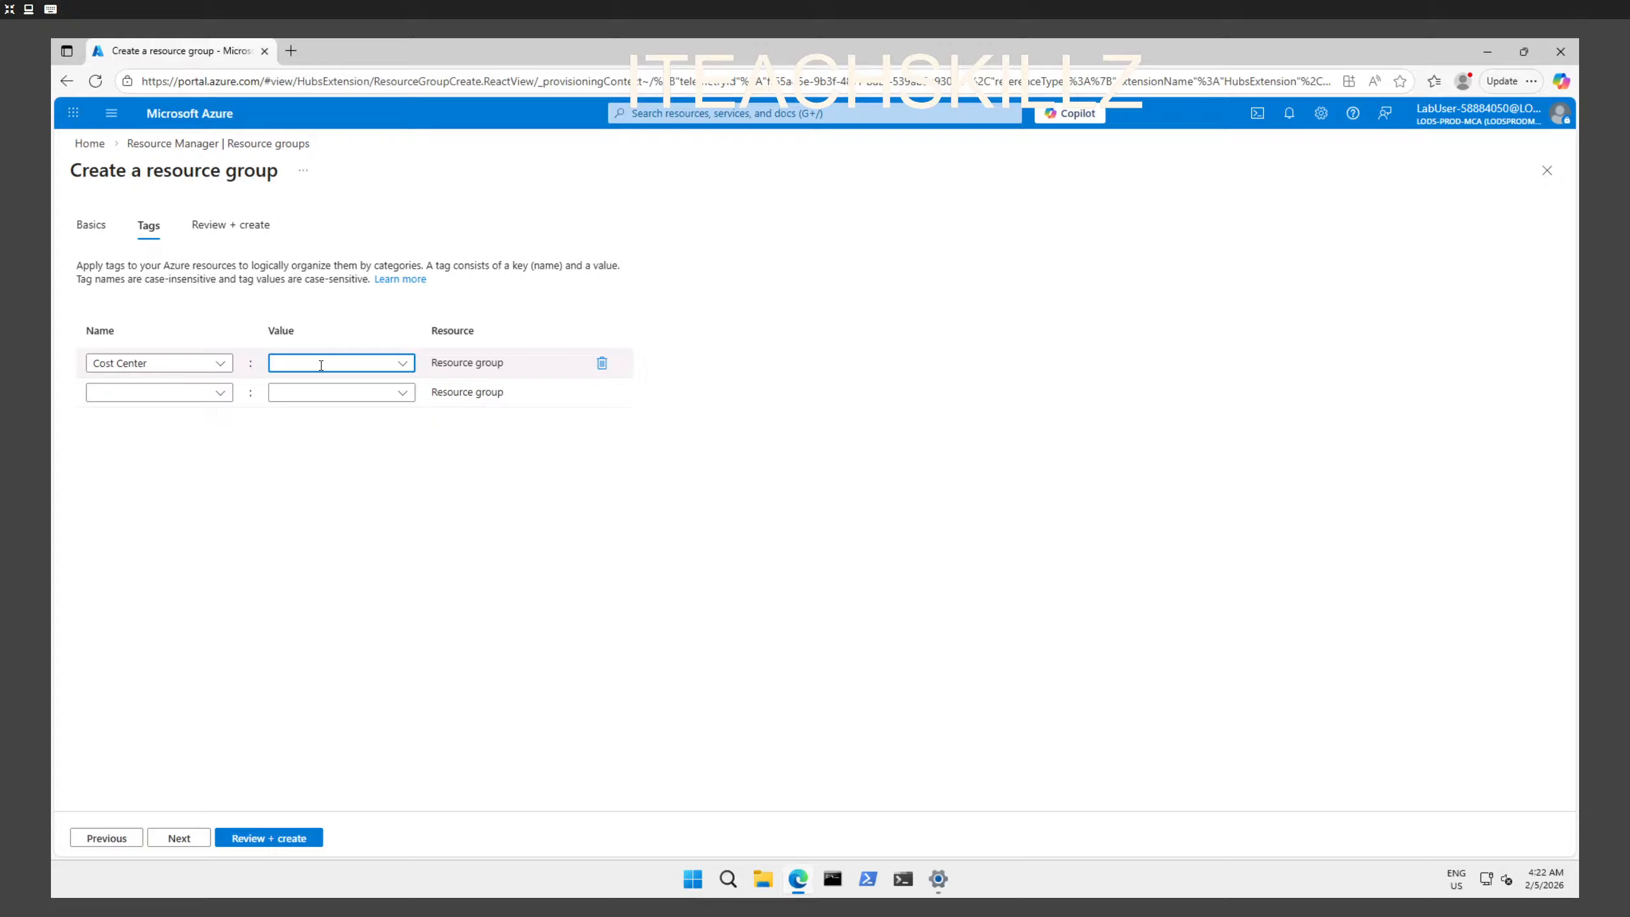
pyautogui.write('000')
pyautogui.click(344, 459)
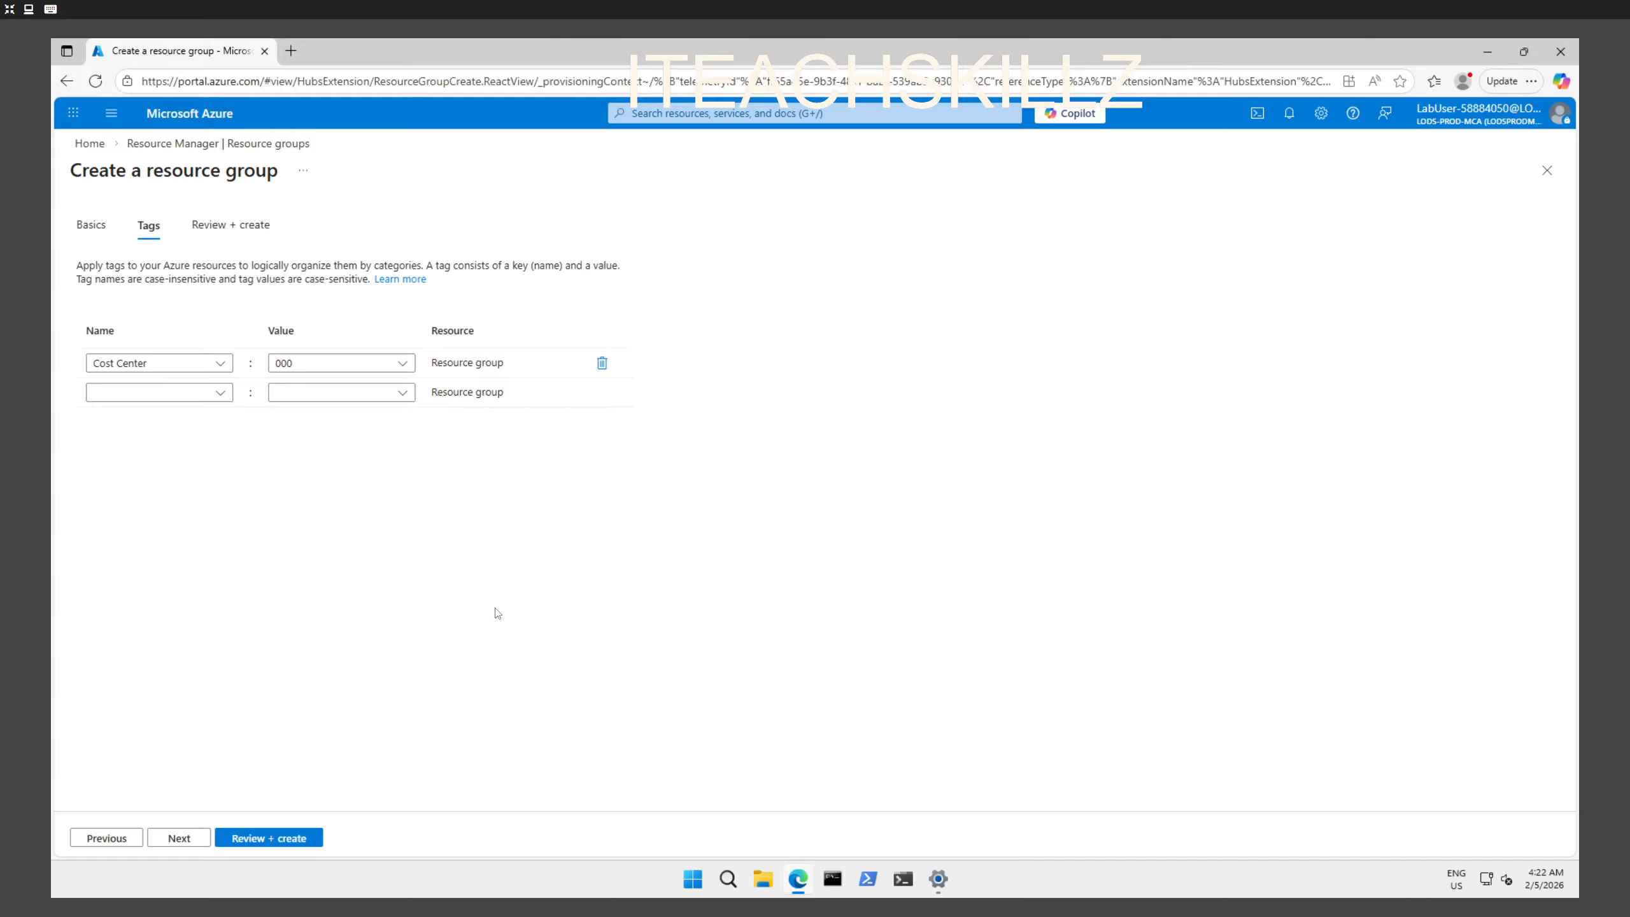
# Step: Review and create the resource group, and open its overview page
pyautogui.click(180, 838)
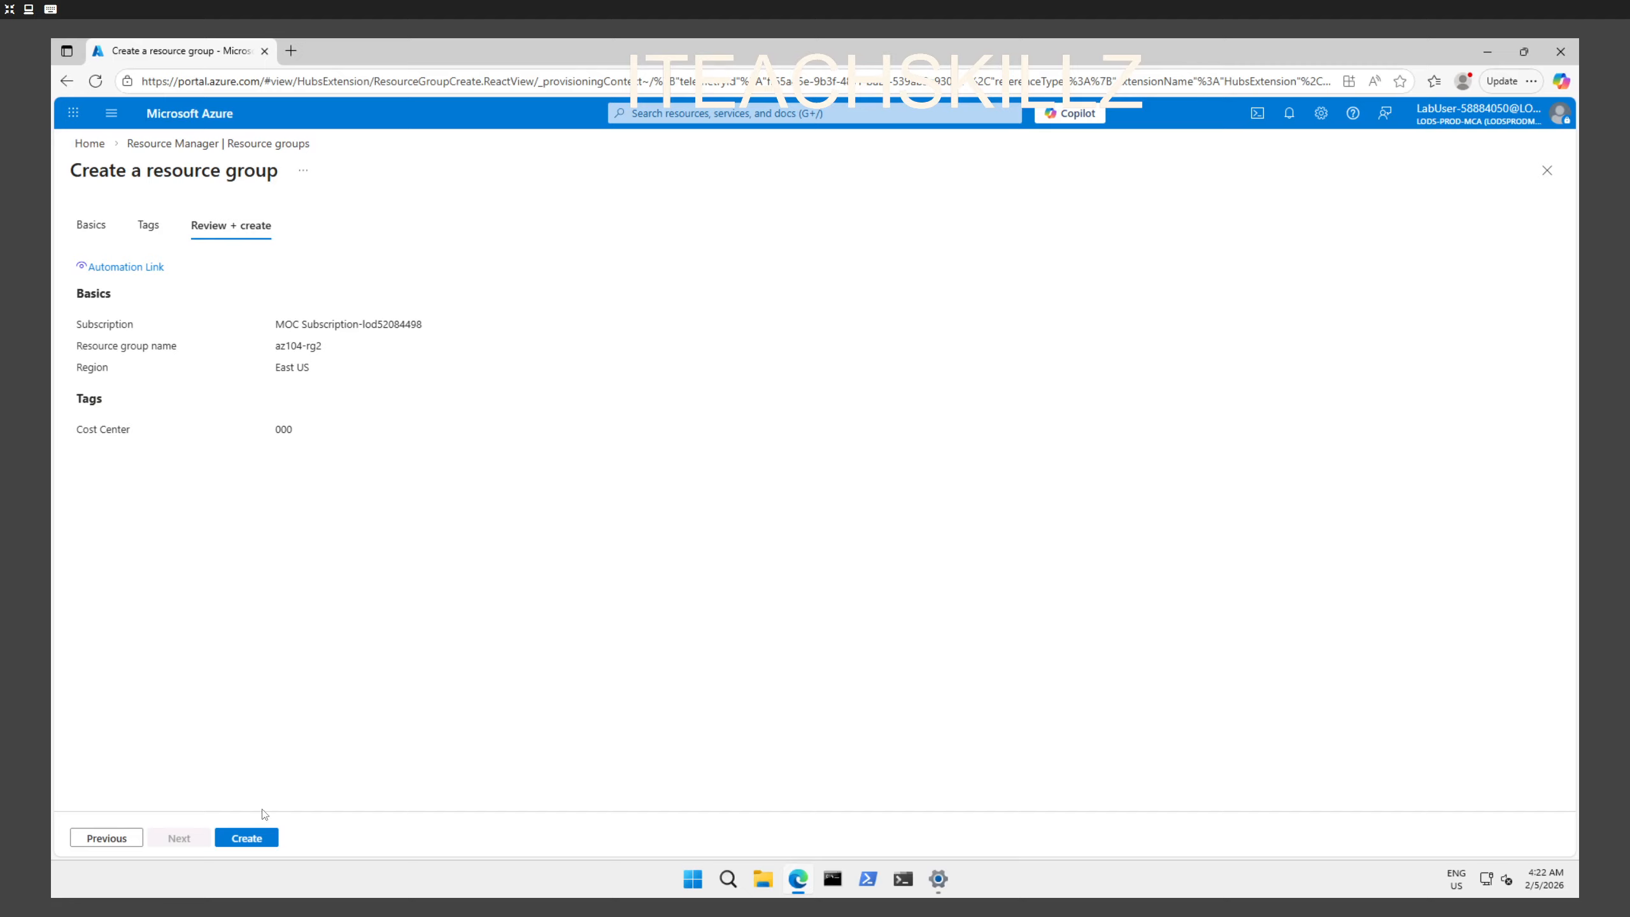
pyautogui.click(254, 838)
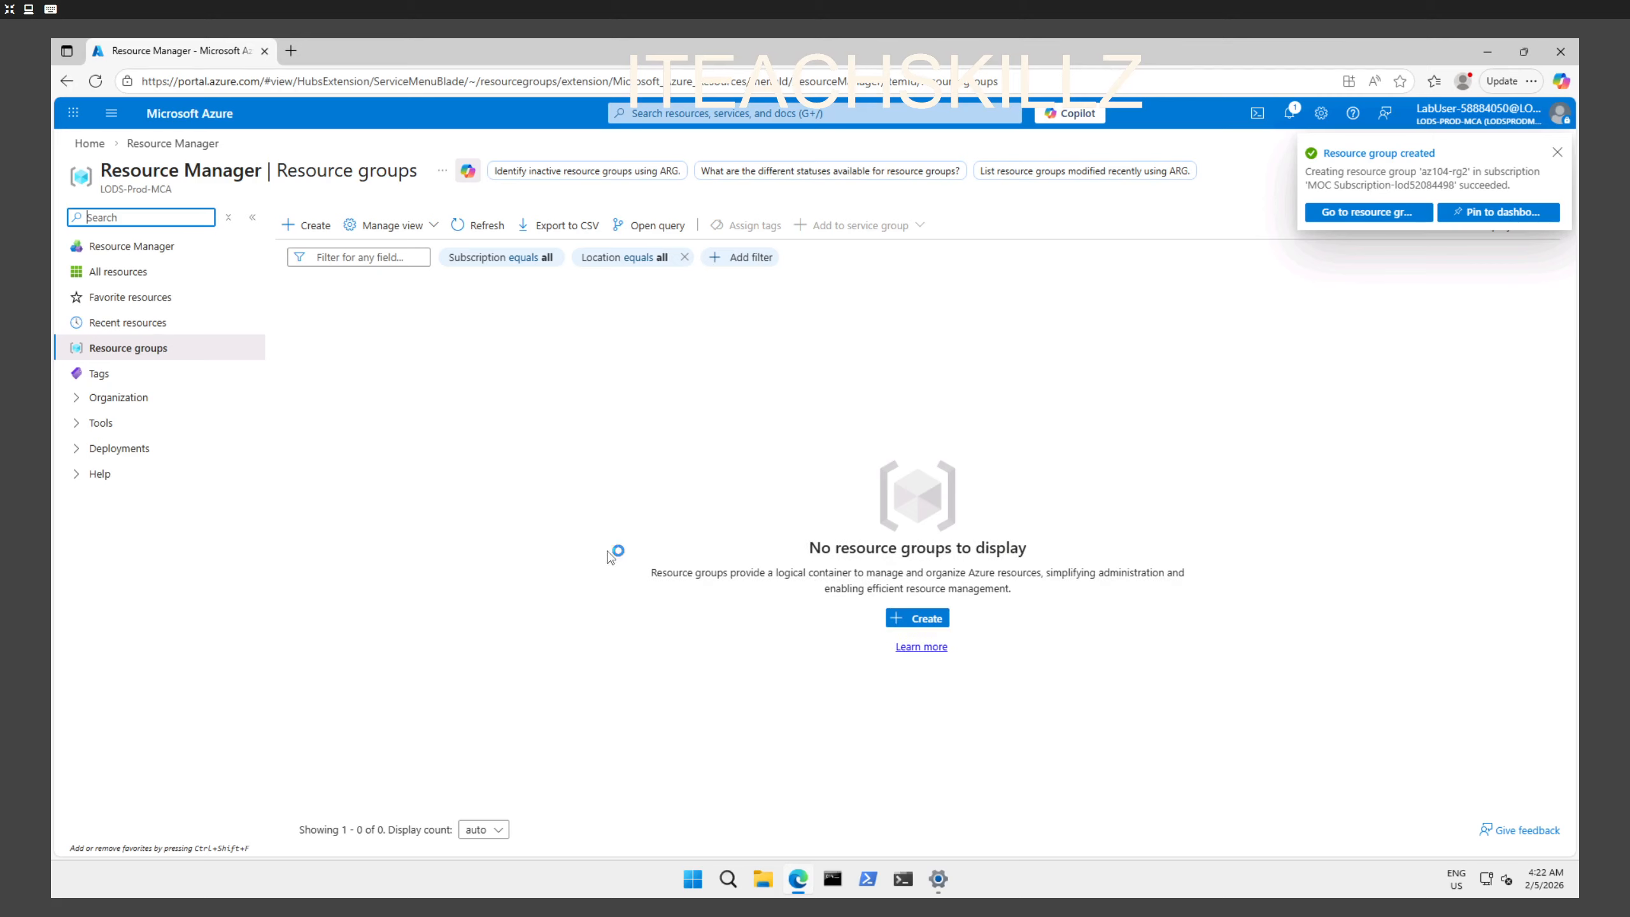
pyautogui.click(476, 225)
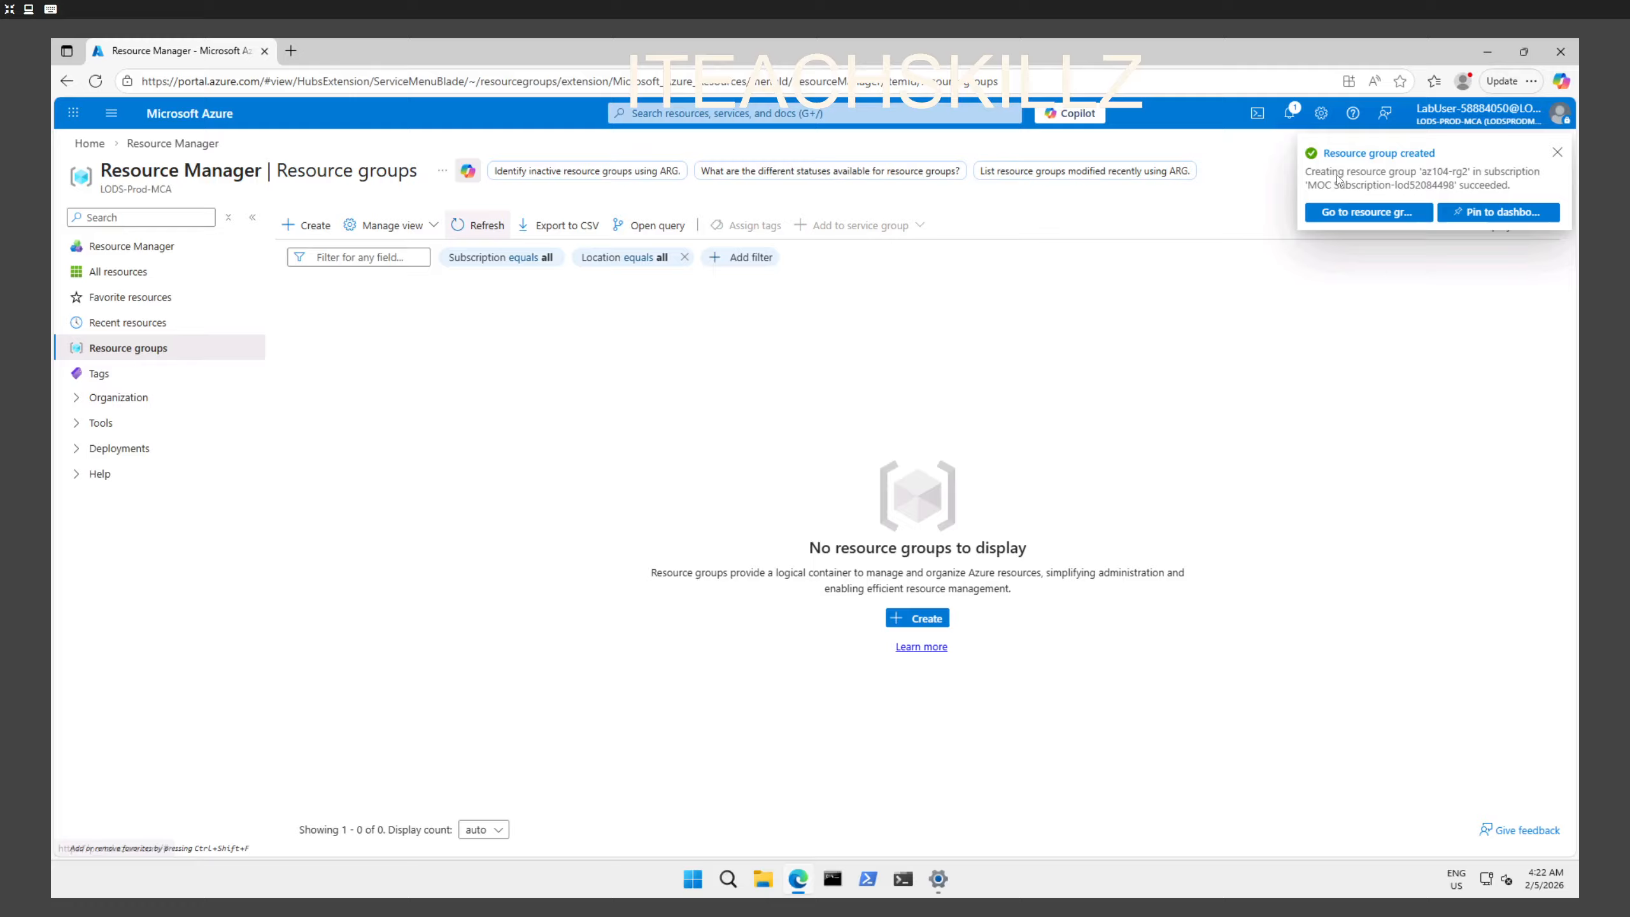
pyautogui.click(1357, 217)
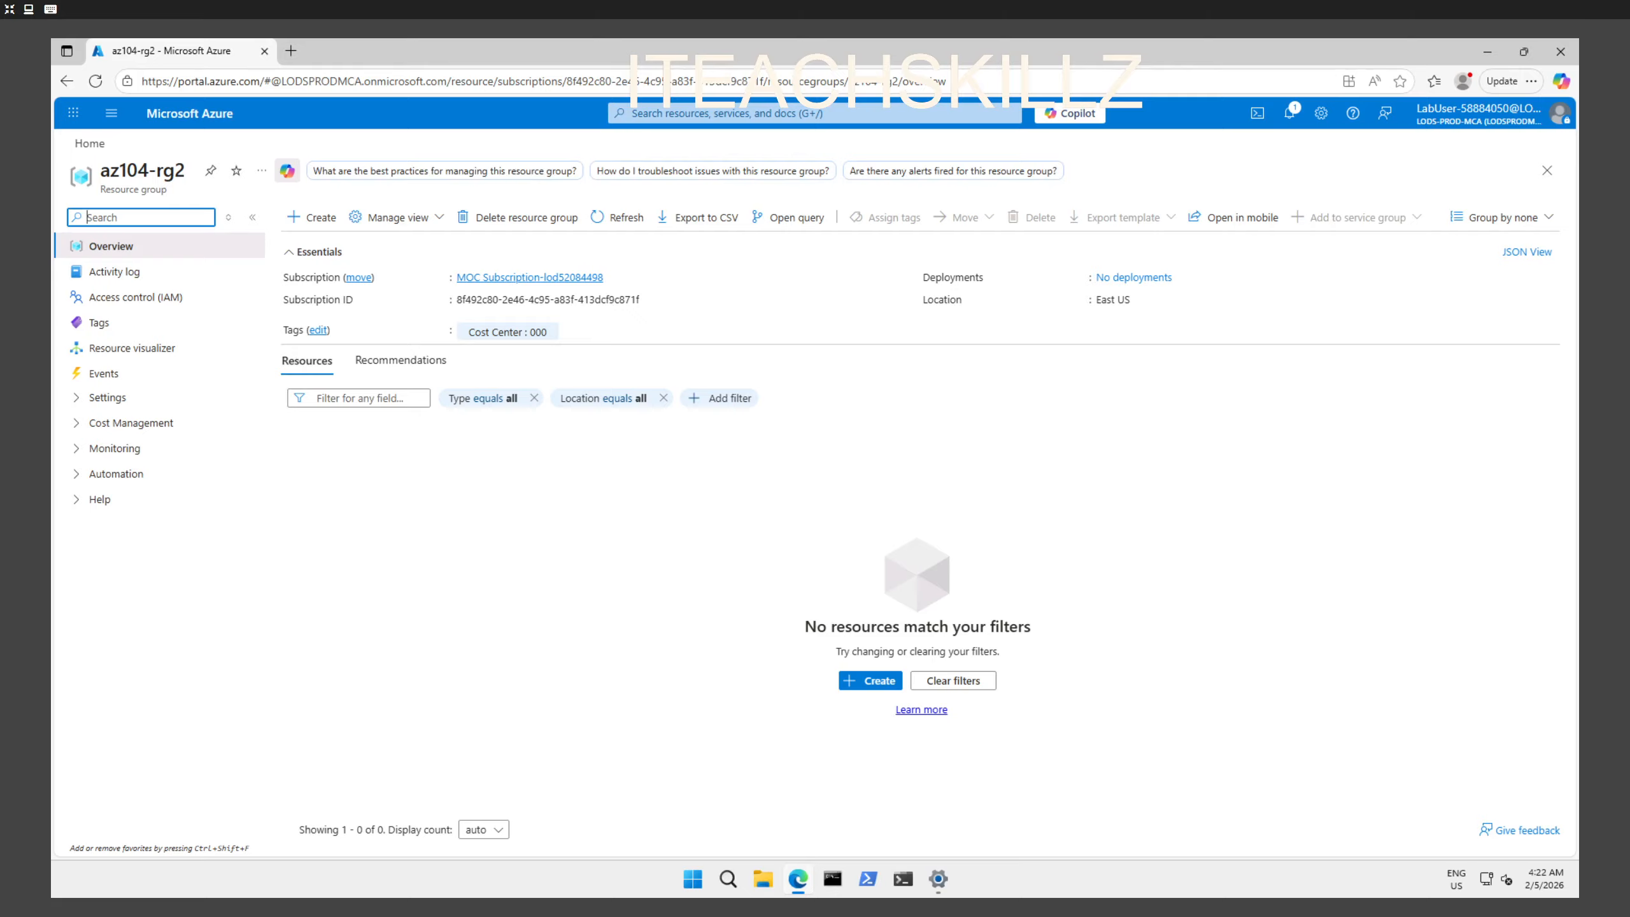
# Step: Find the Policy service through the portal search and open its authoring Definitions page
pyautogui.click(715, 114)
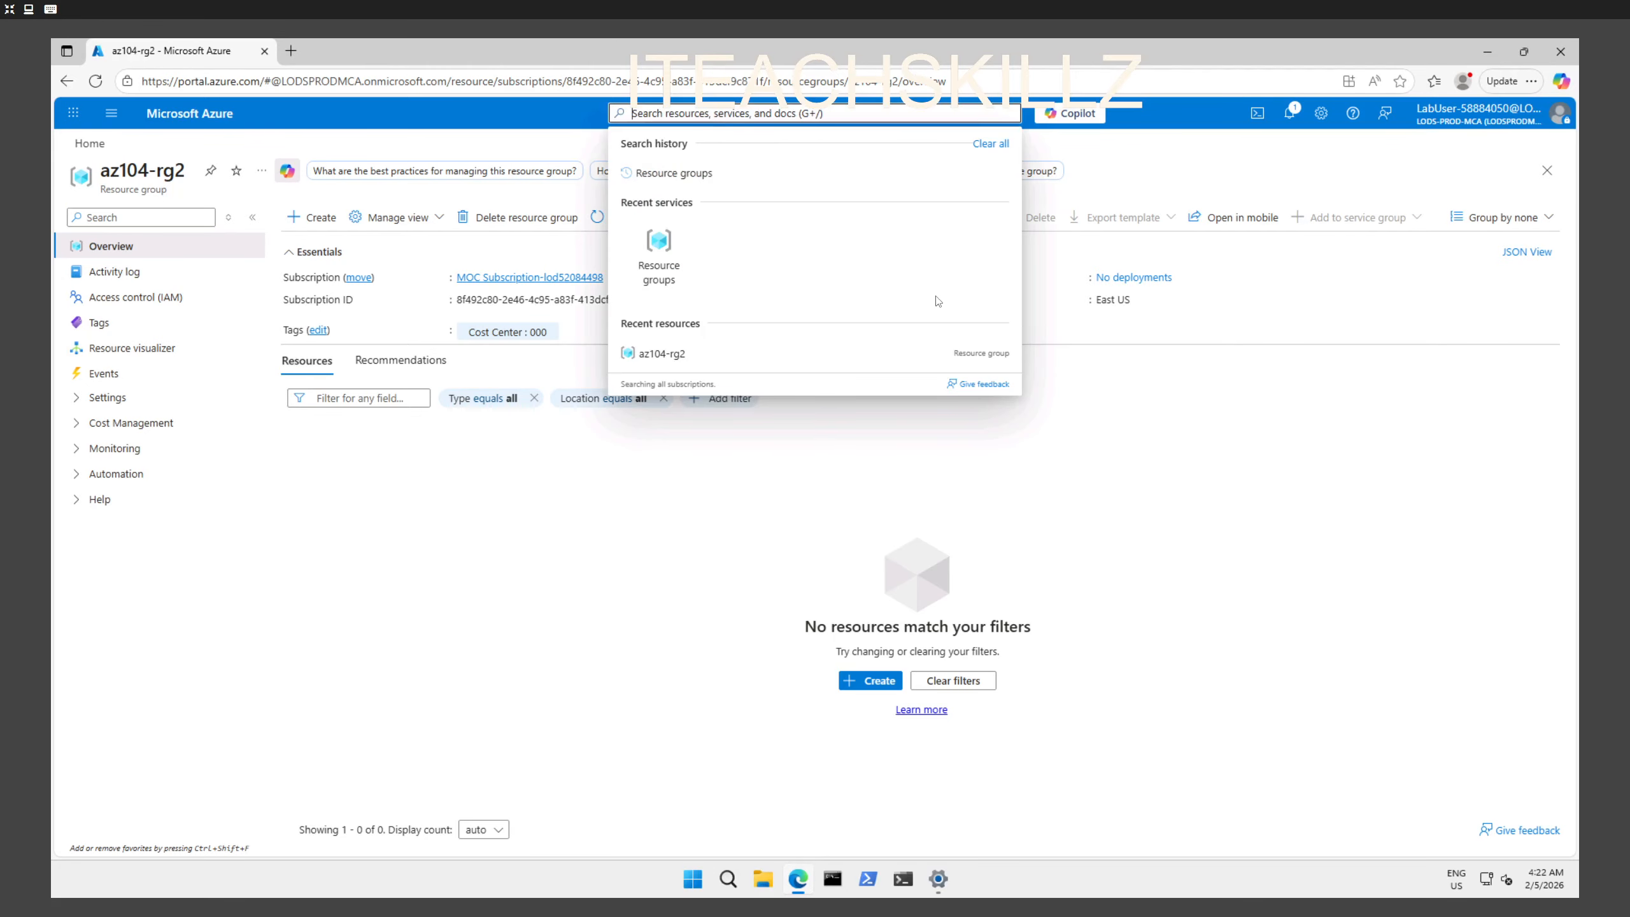
pyautogui.click(89, 144)
pyautogui.click(768, 116)
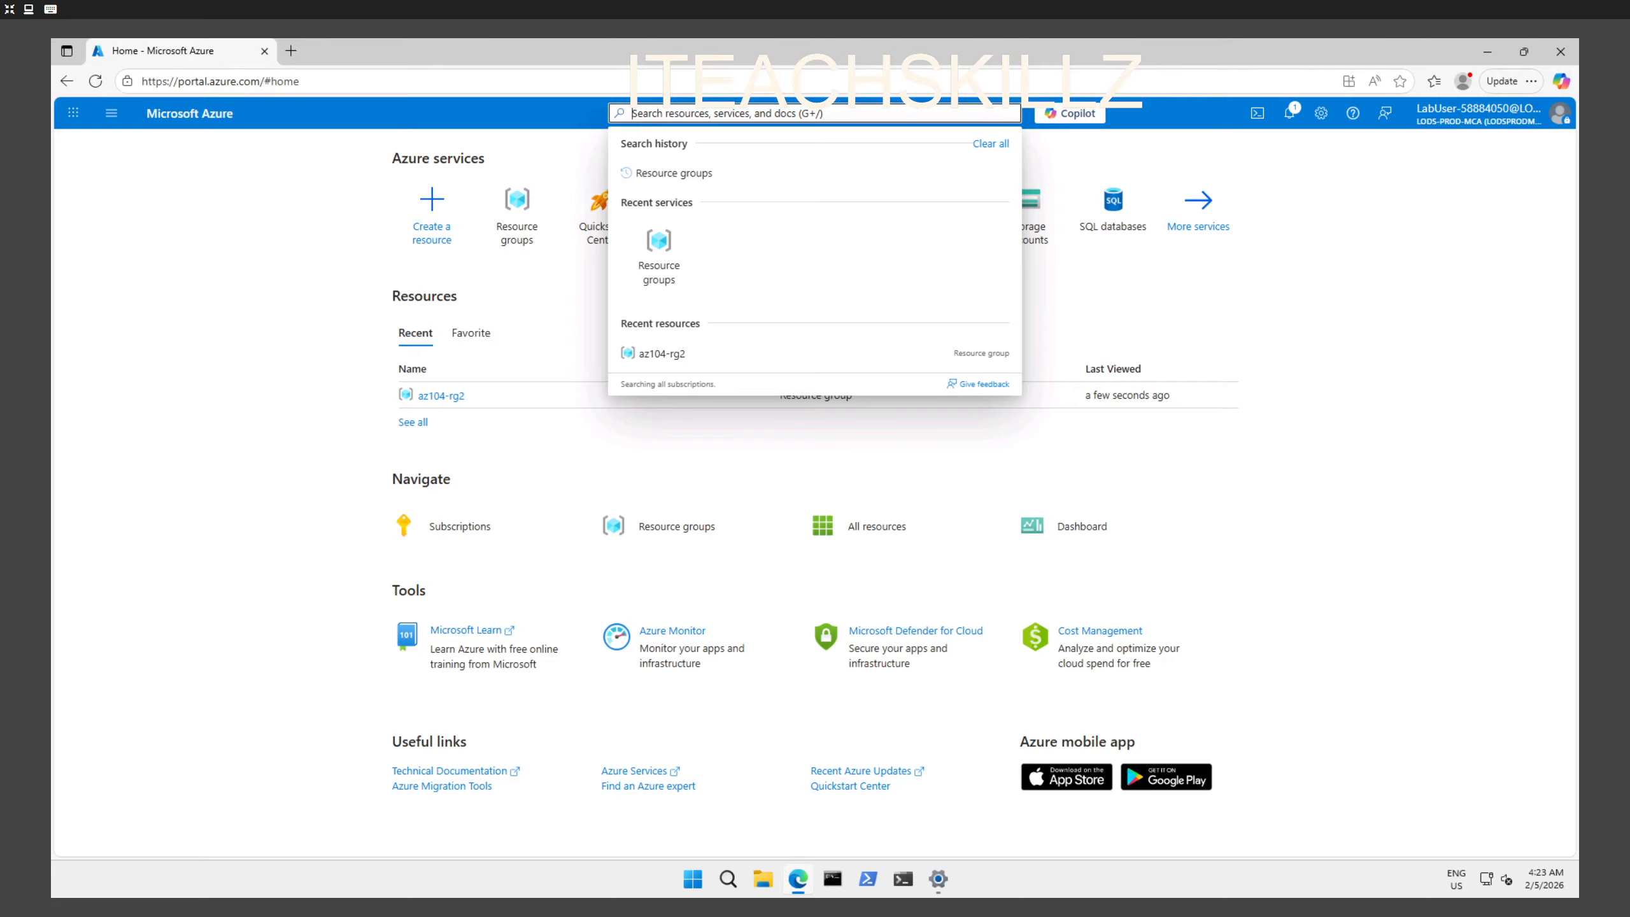
pyautogui.write('Policy')
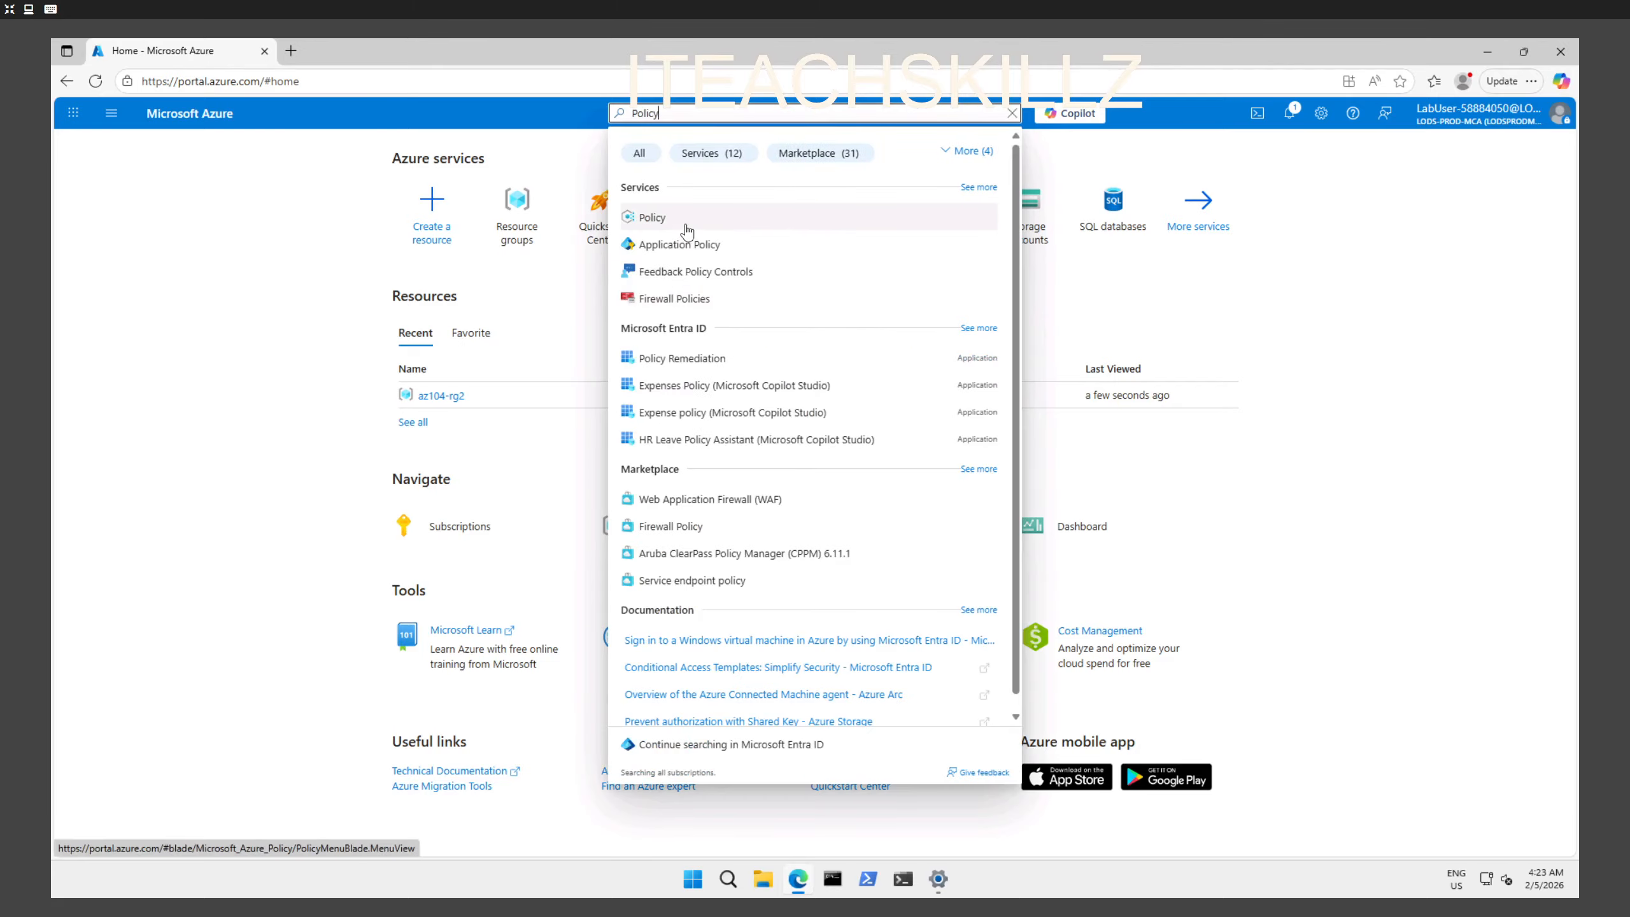
pyautogui.click(688, 231)
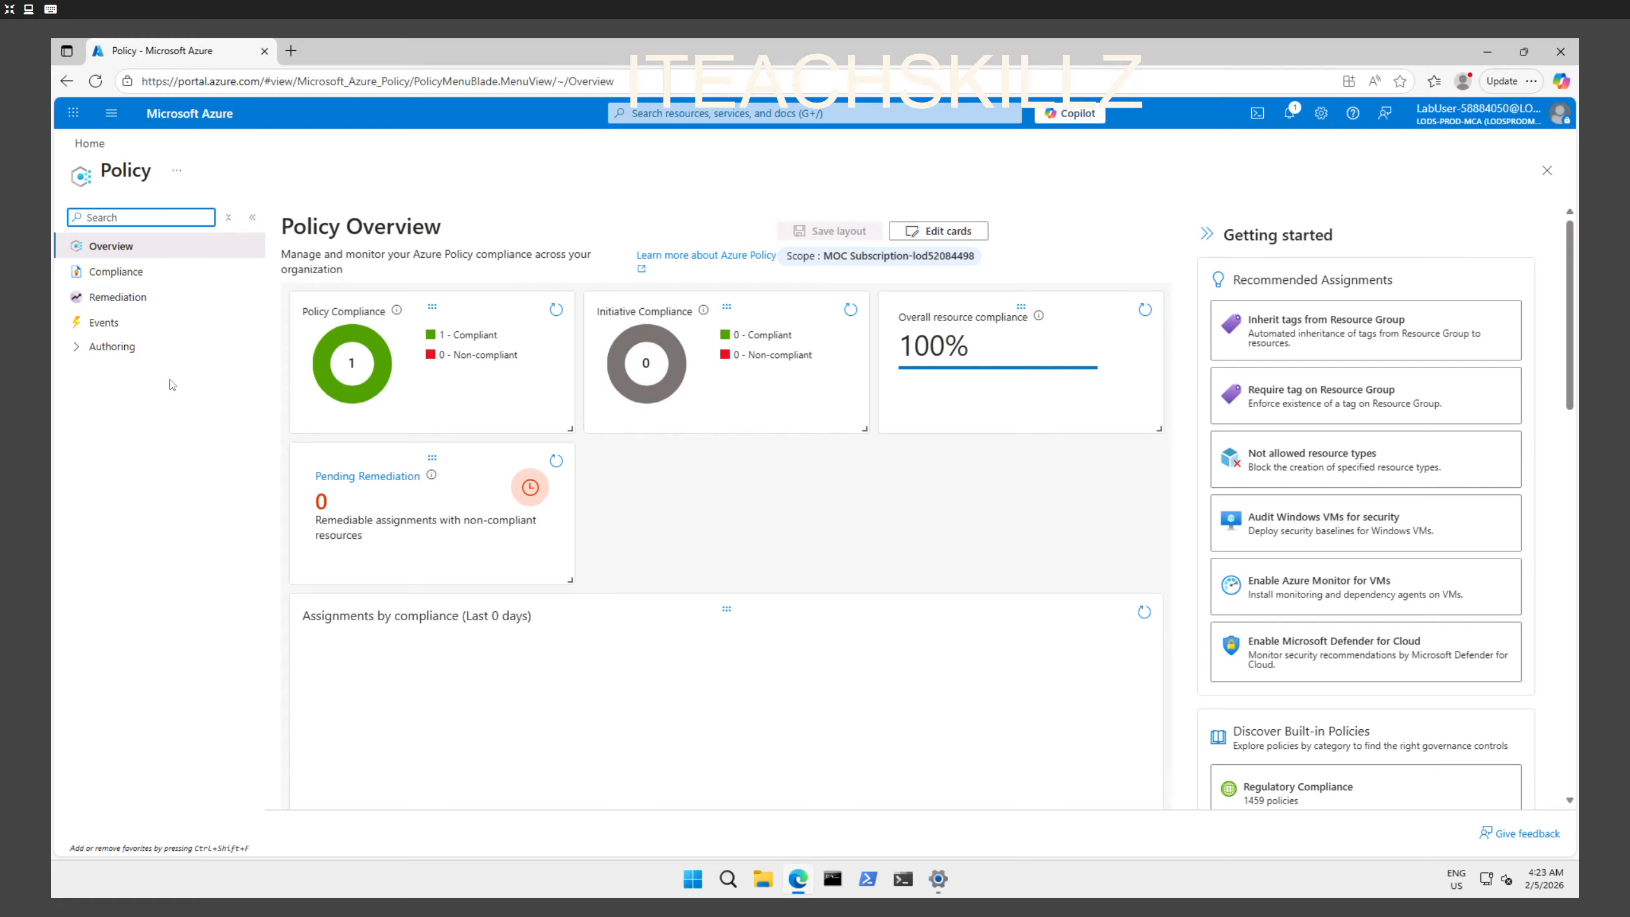
pyautogui.click(75, 352)
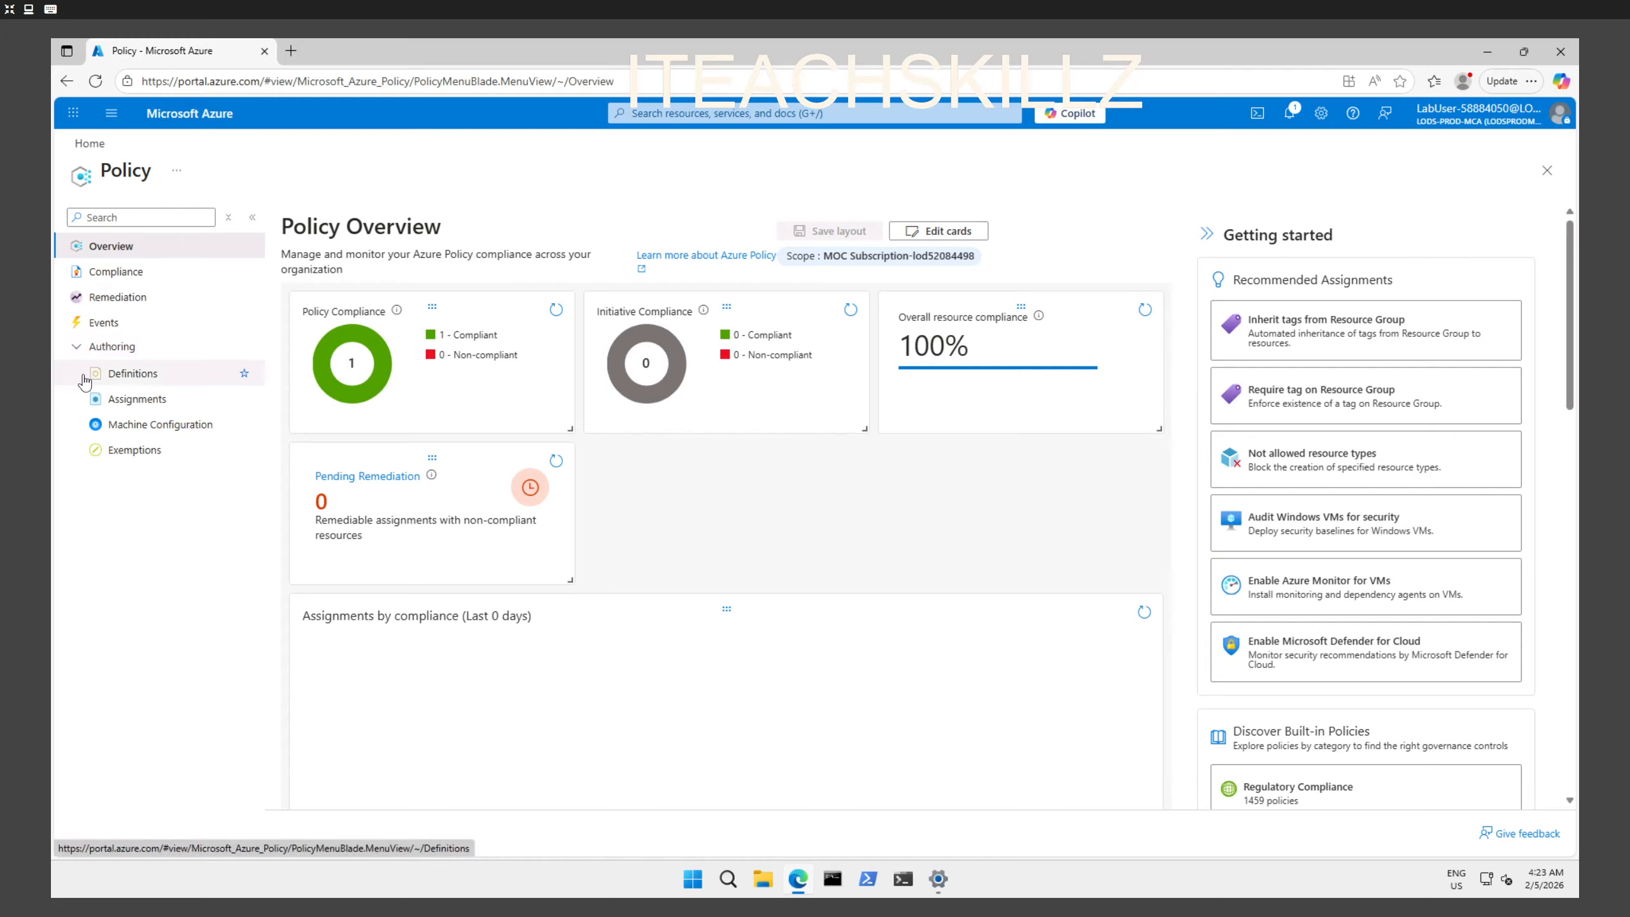
pyautogui.click(106, 377)
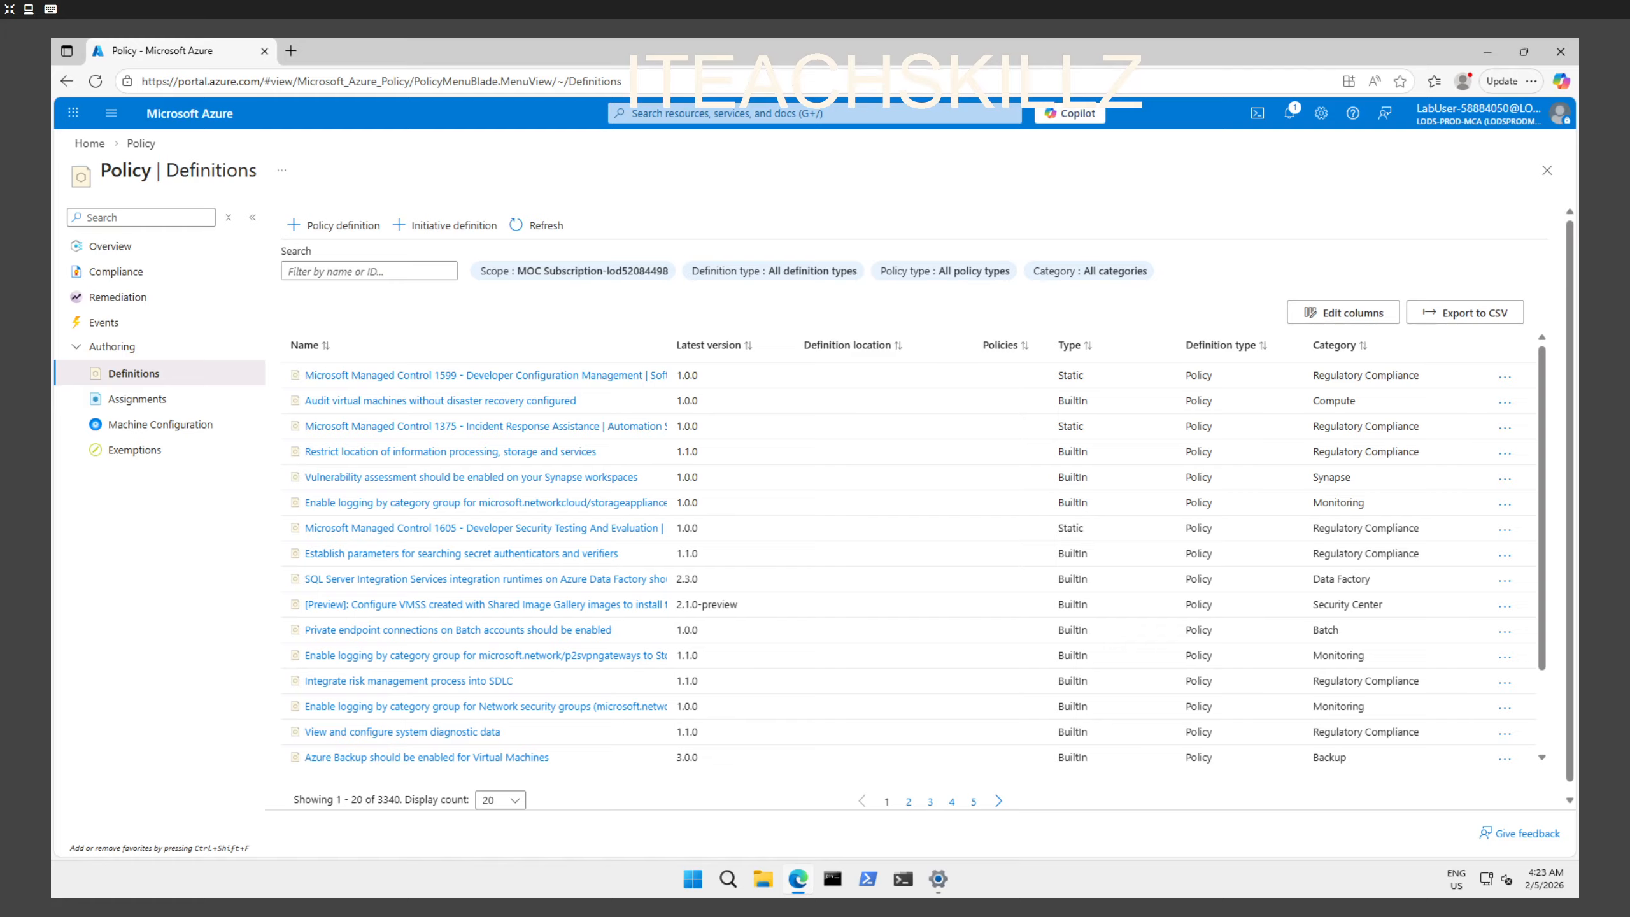
# Step: Filter the policy definitions to the Built-in policy type only
pyautogui.click(394, 270)
pyautogui.click(832, 275)
pyautogui.click(831, 275)
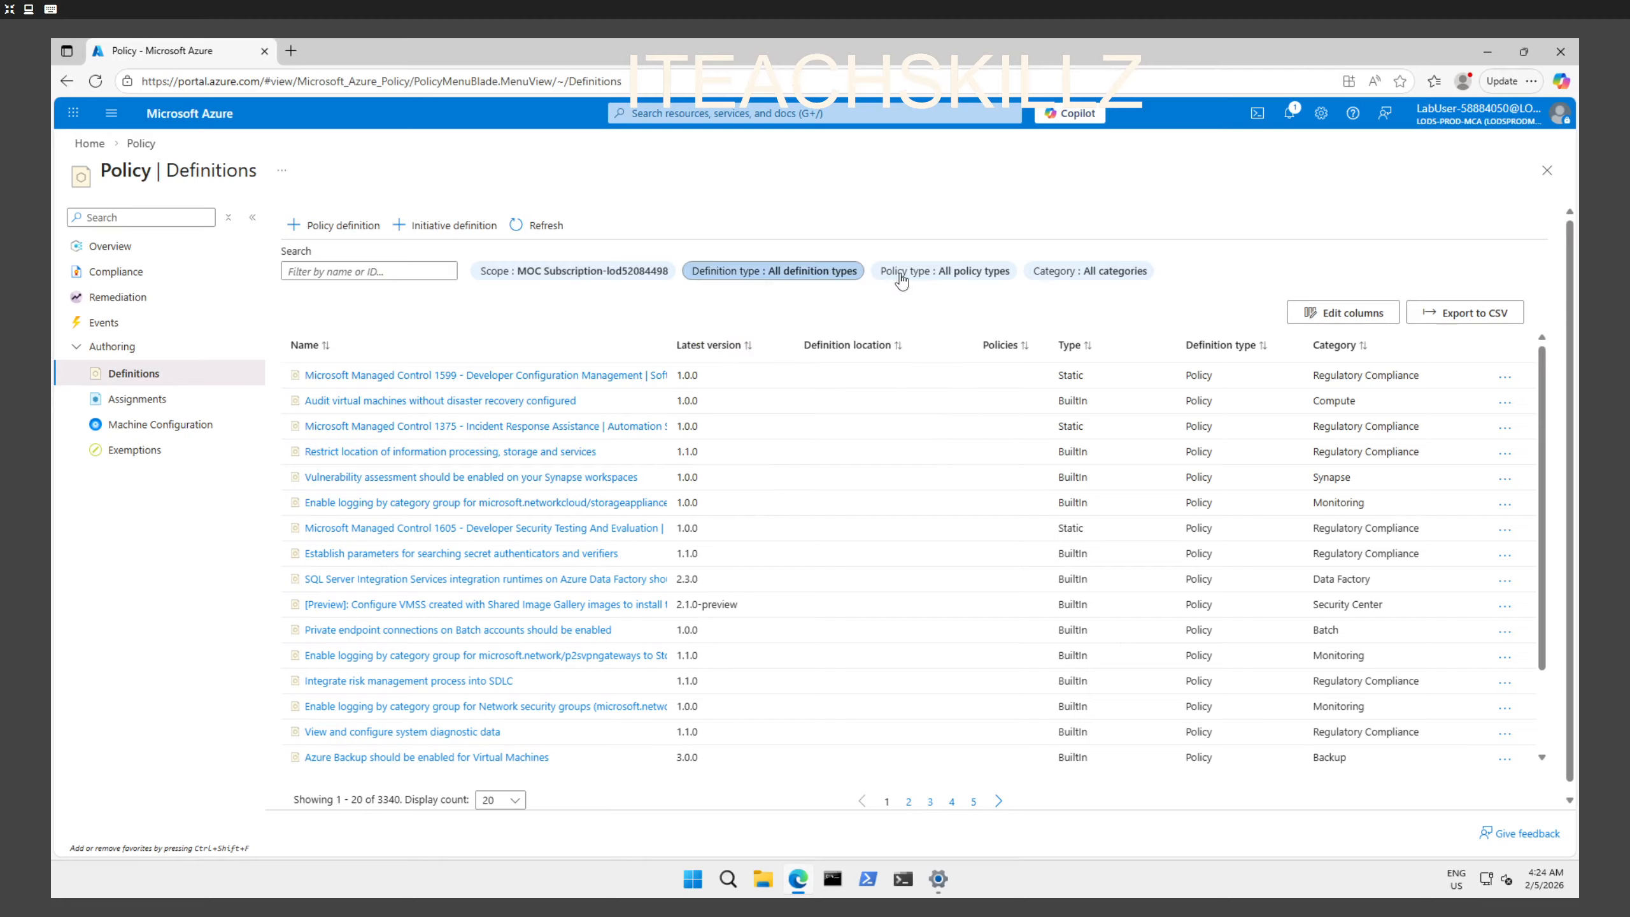
pyautogui.click(957, 273)
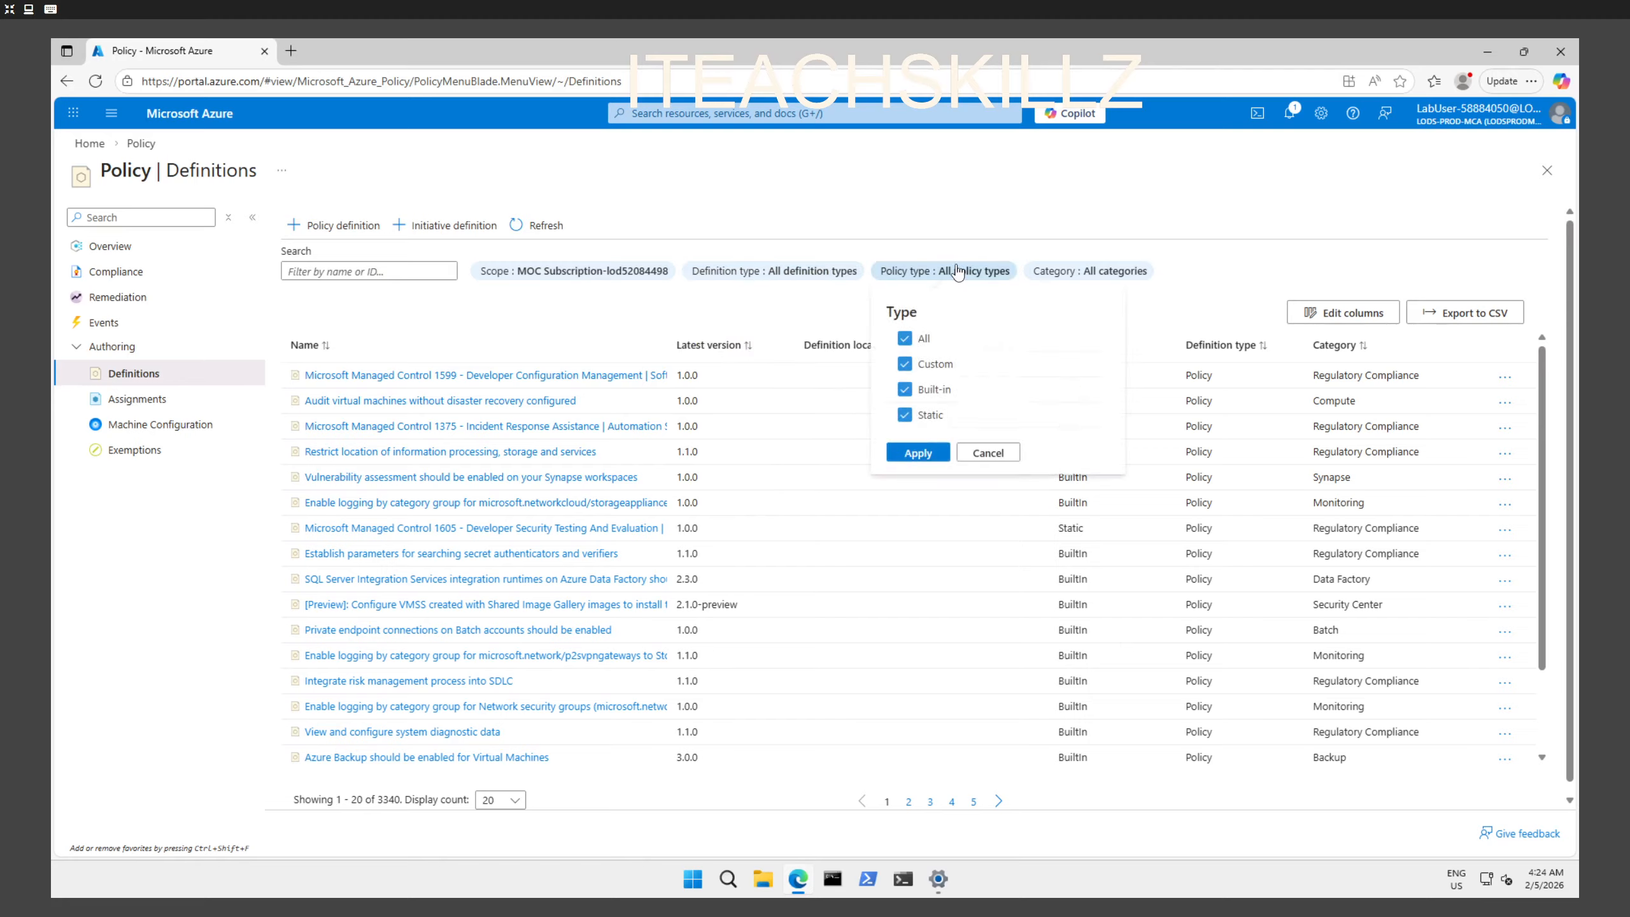
pyautogui.click(957, 273)
pyautogui.click(957, 274)
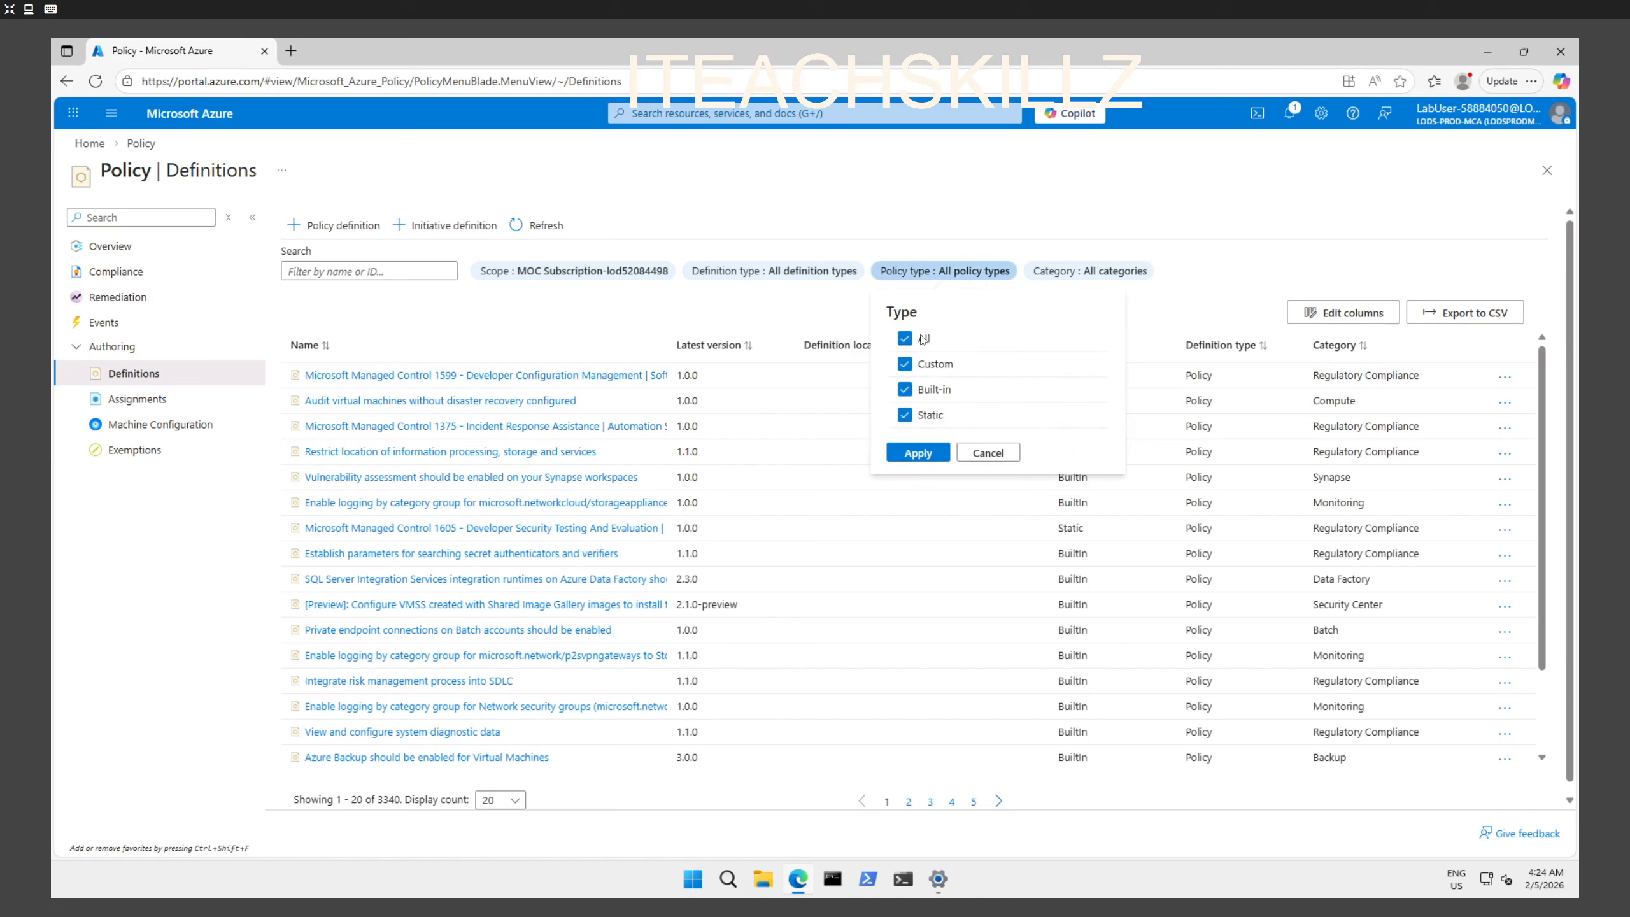
pyautogui.click(904, 338)
pyautogui.click(904, 390)
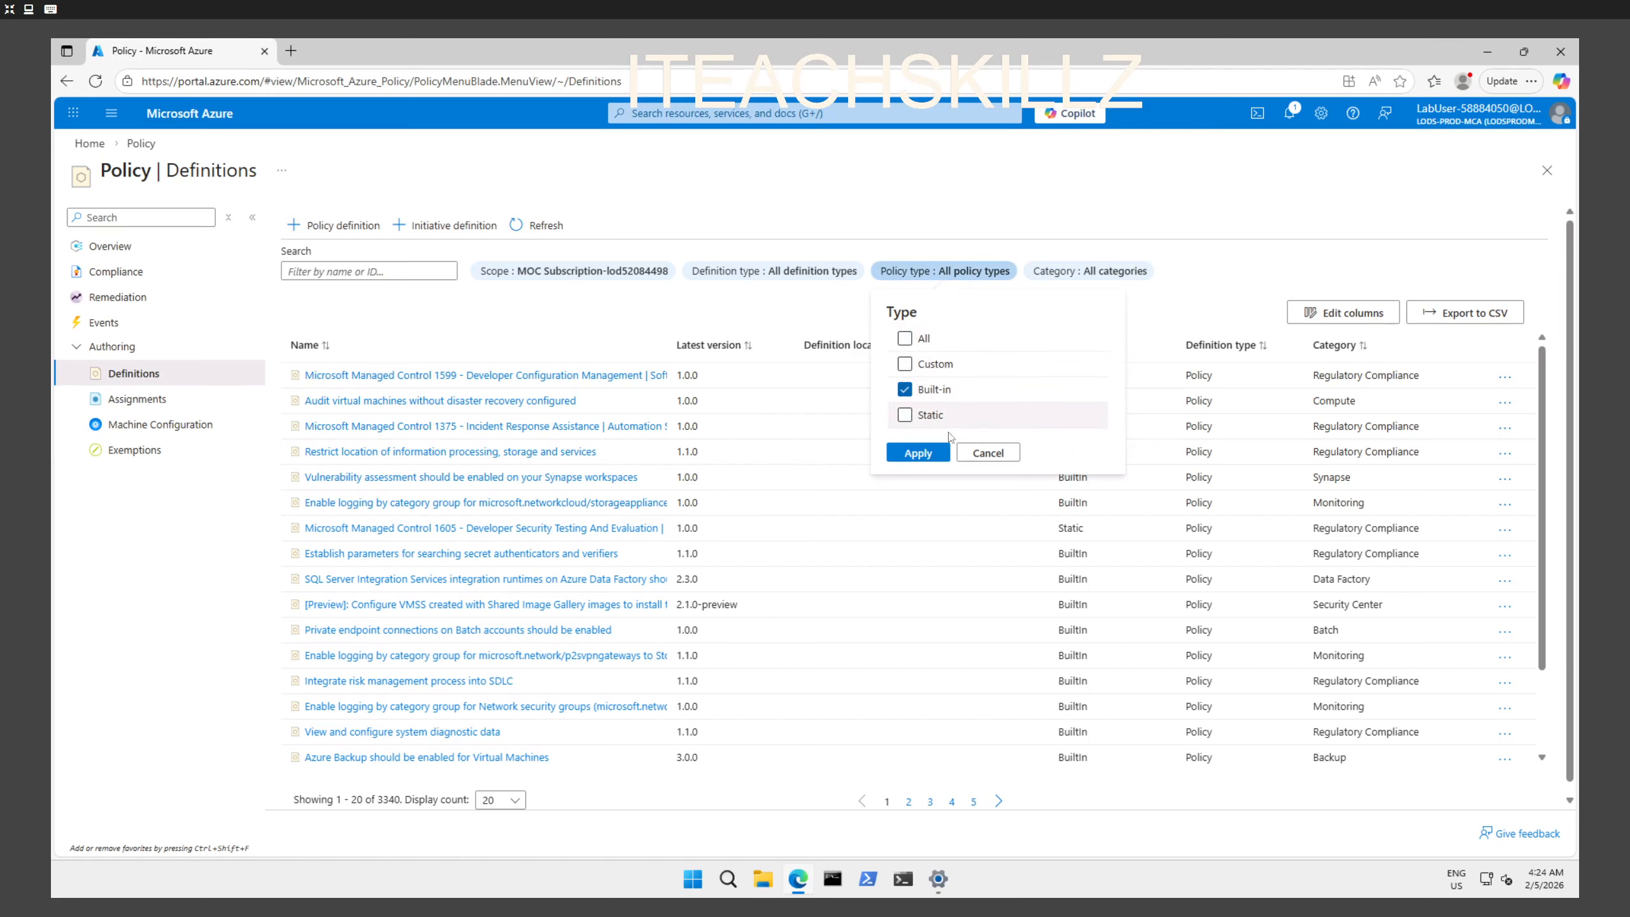
pyautogui.click(918, 453)
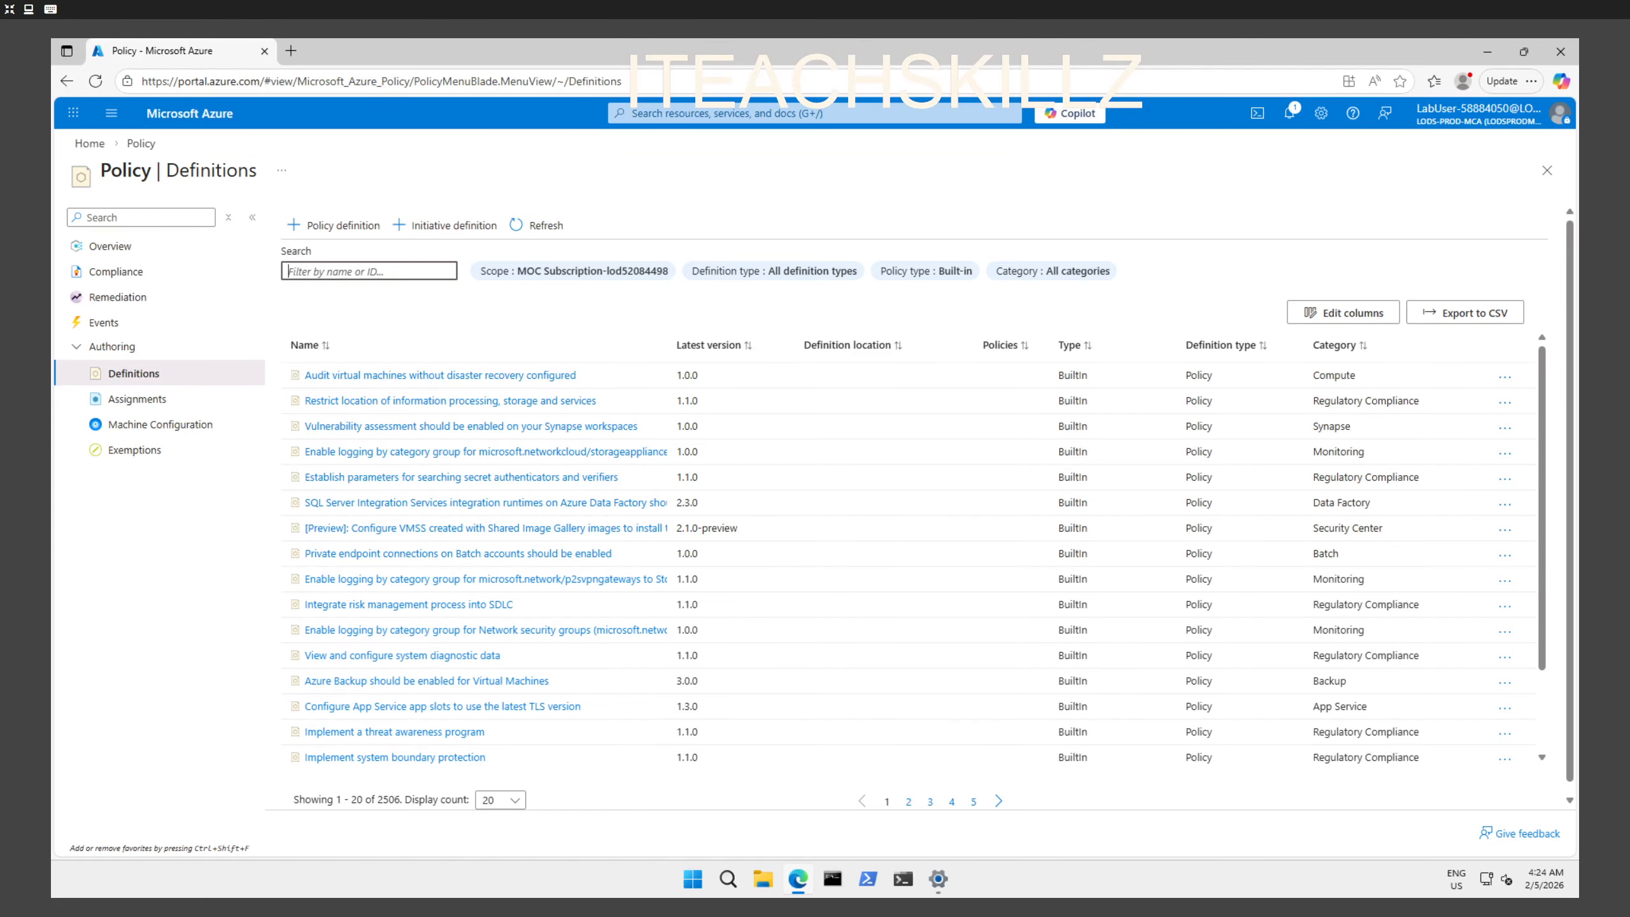
# Step: Search the definitions for "Require a tag and its value on resources" and reset the policy type filter to all types
pyautogui.write('Require a tag and its value on resources')
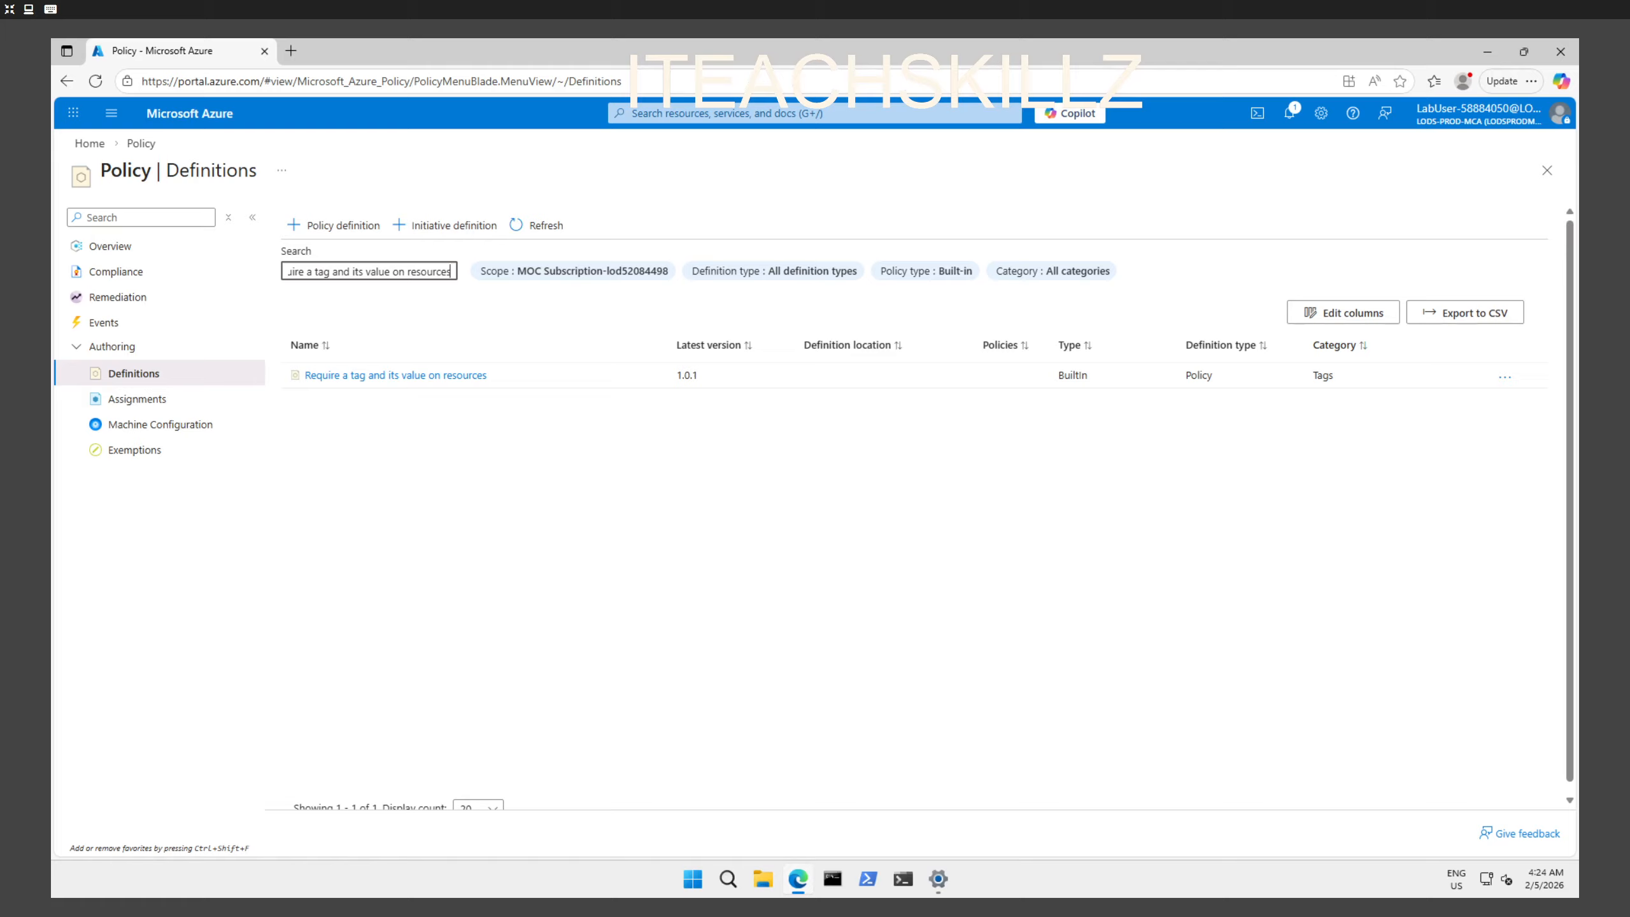
pyautogui.click(936, 284)
pyautogui.click(916, 335)
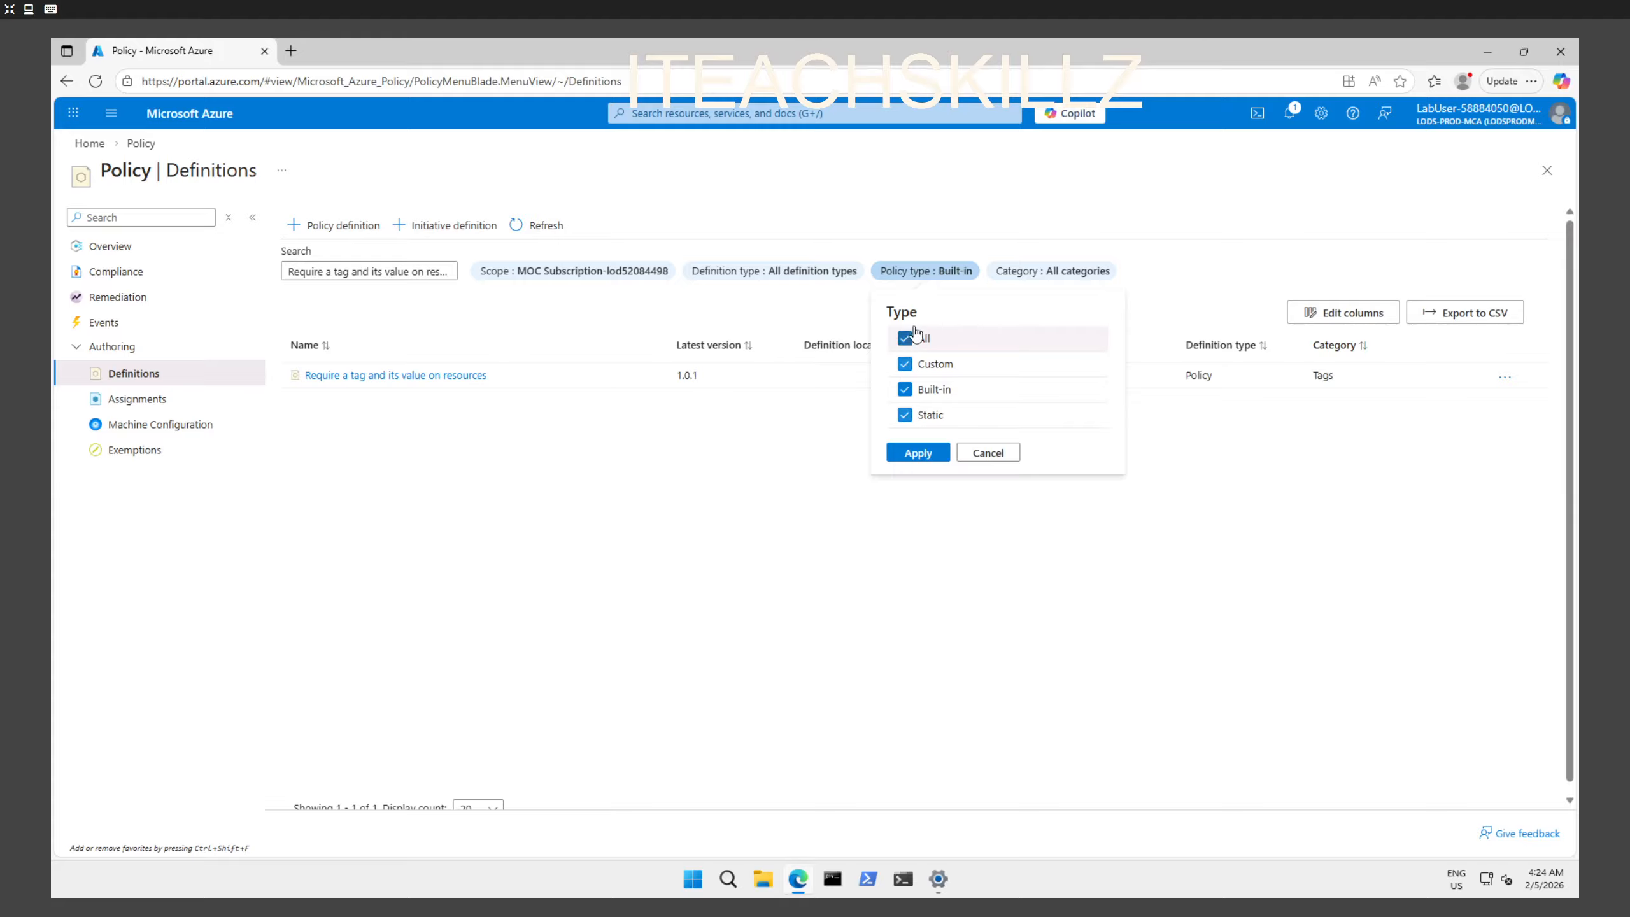
pyautogui.click(926, 454)
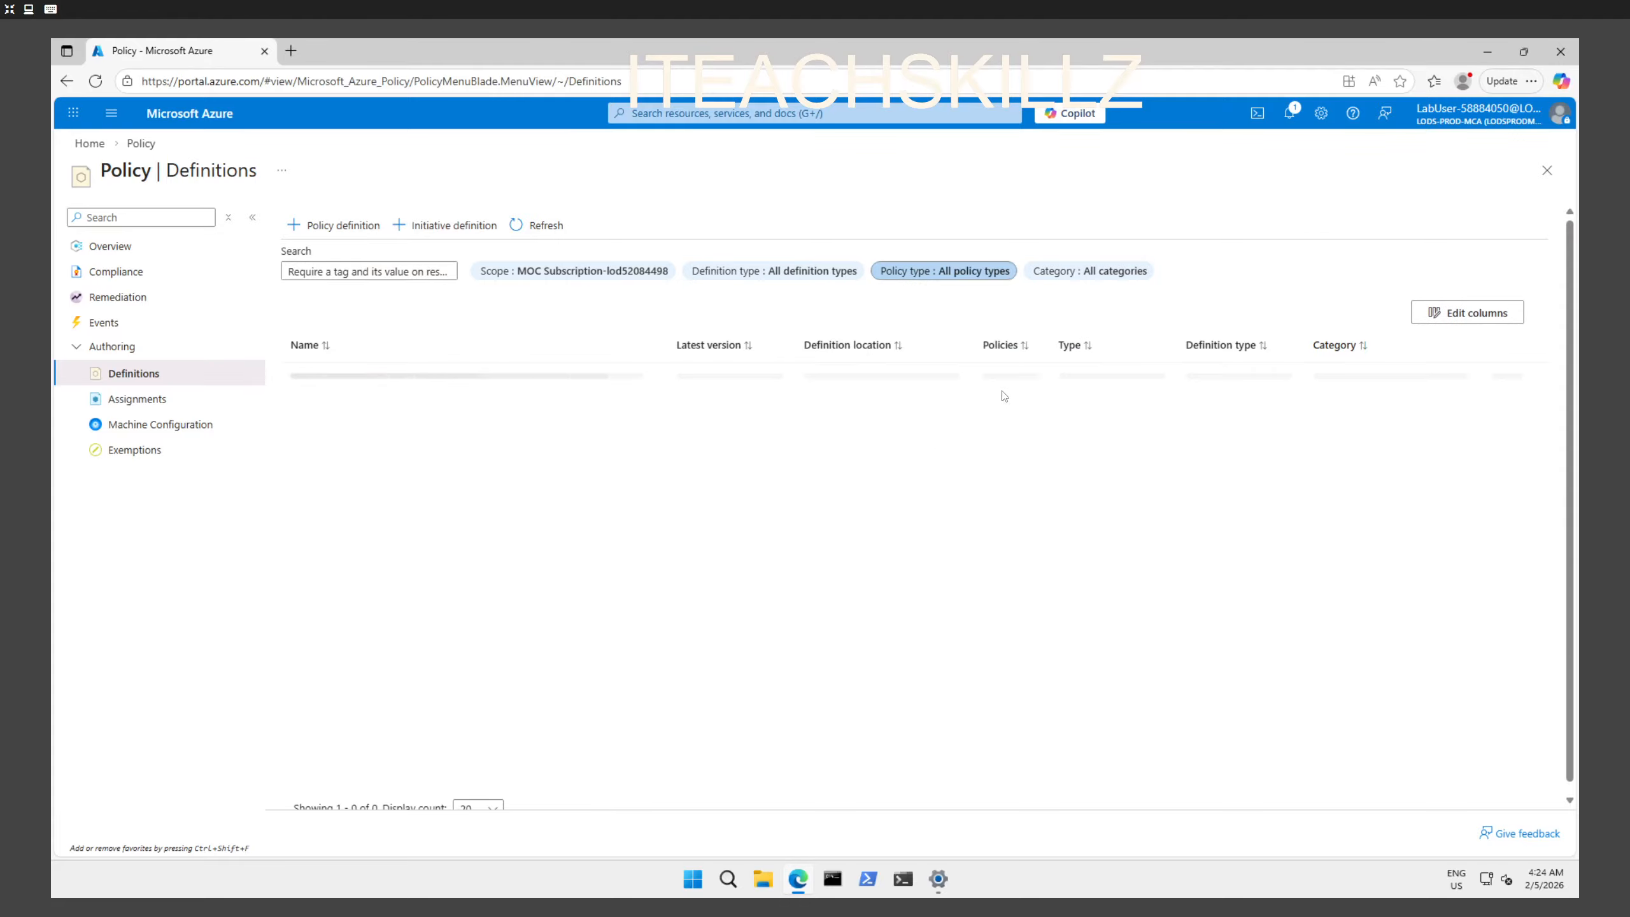
# Step: Filter the policy definitions to the Tags category only
pyautogui.click(1120, 273)
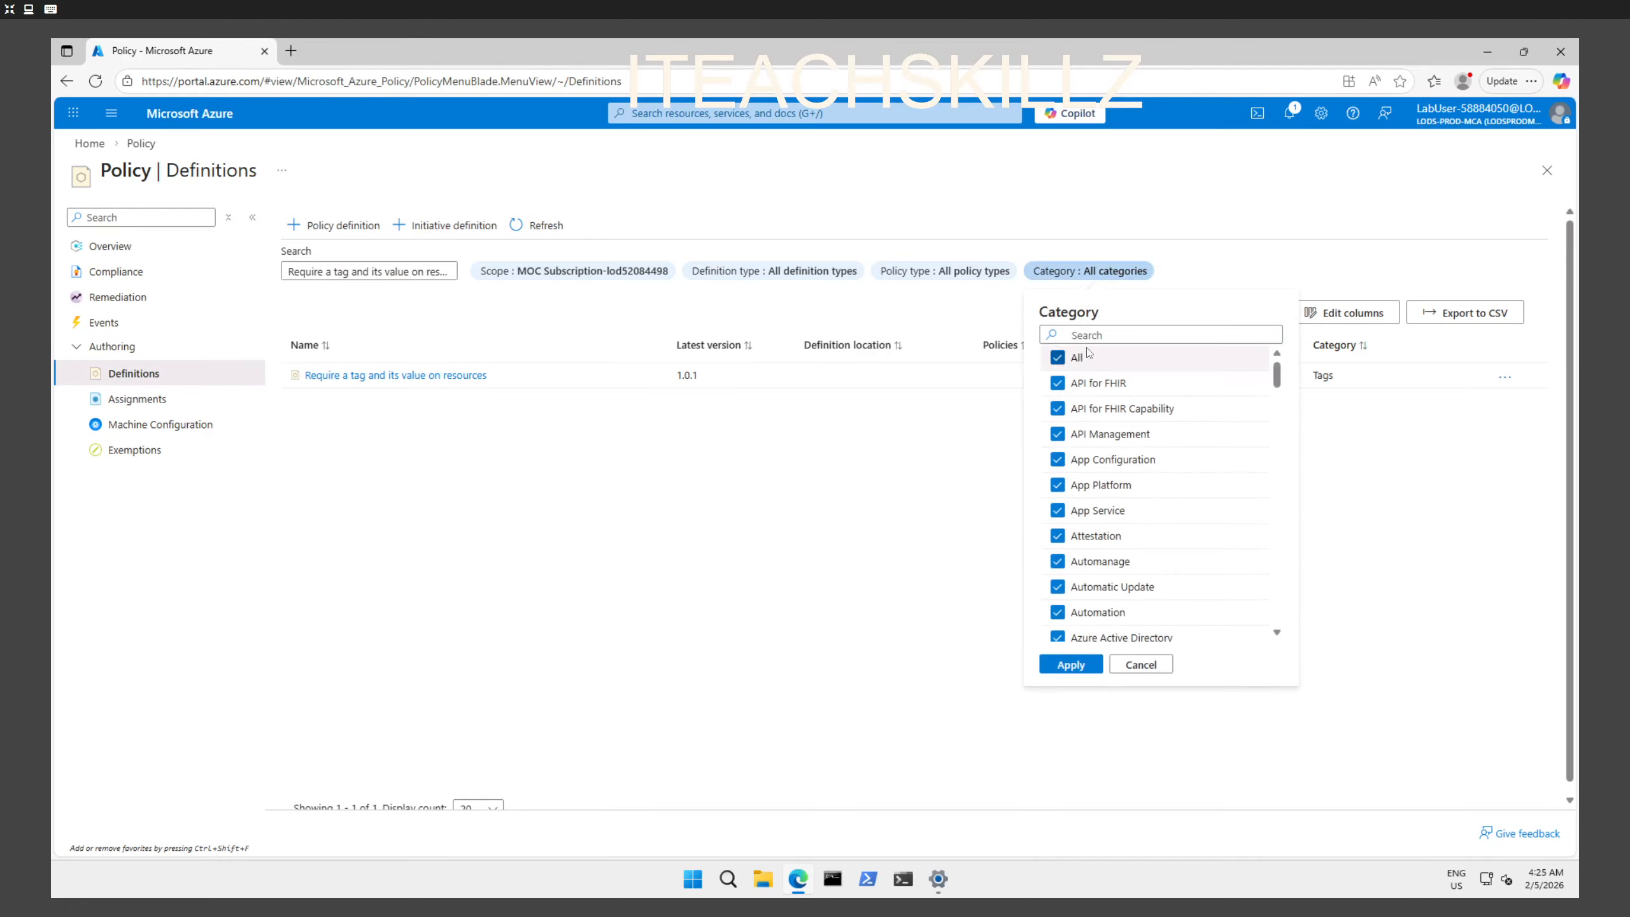
pyautogui.click(1059, 358)
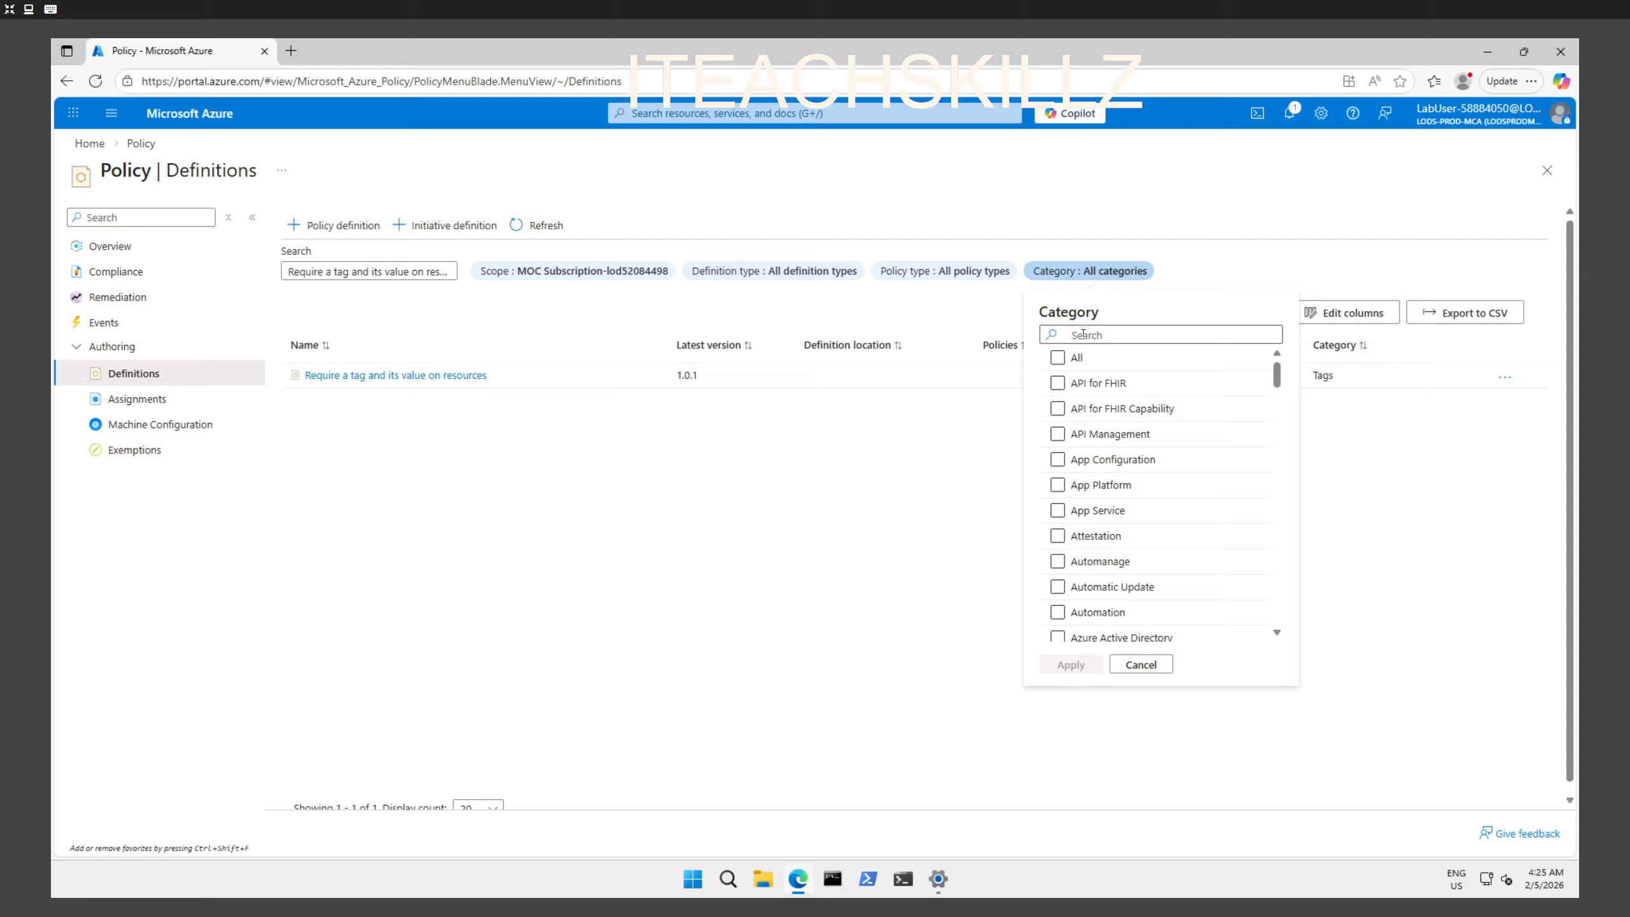
pyautogui.click(1083, 334)
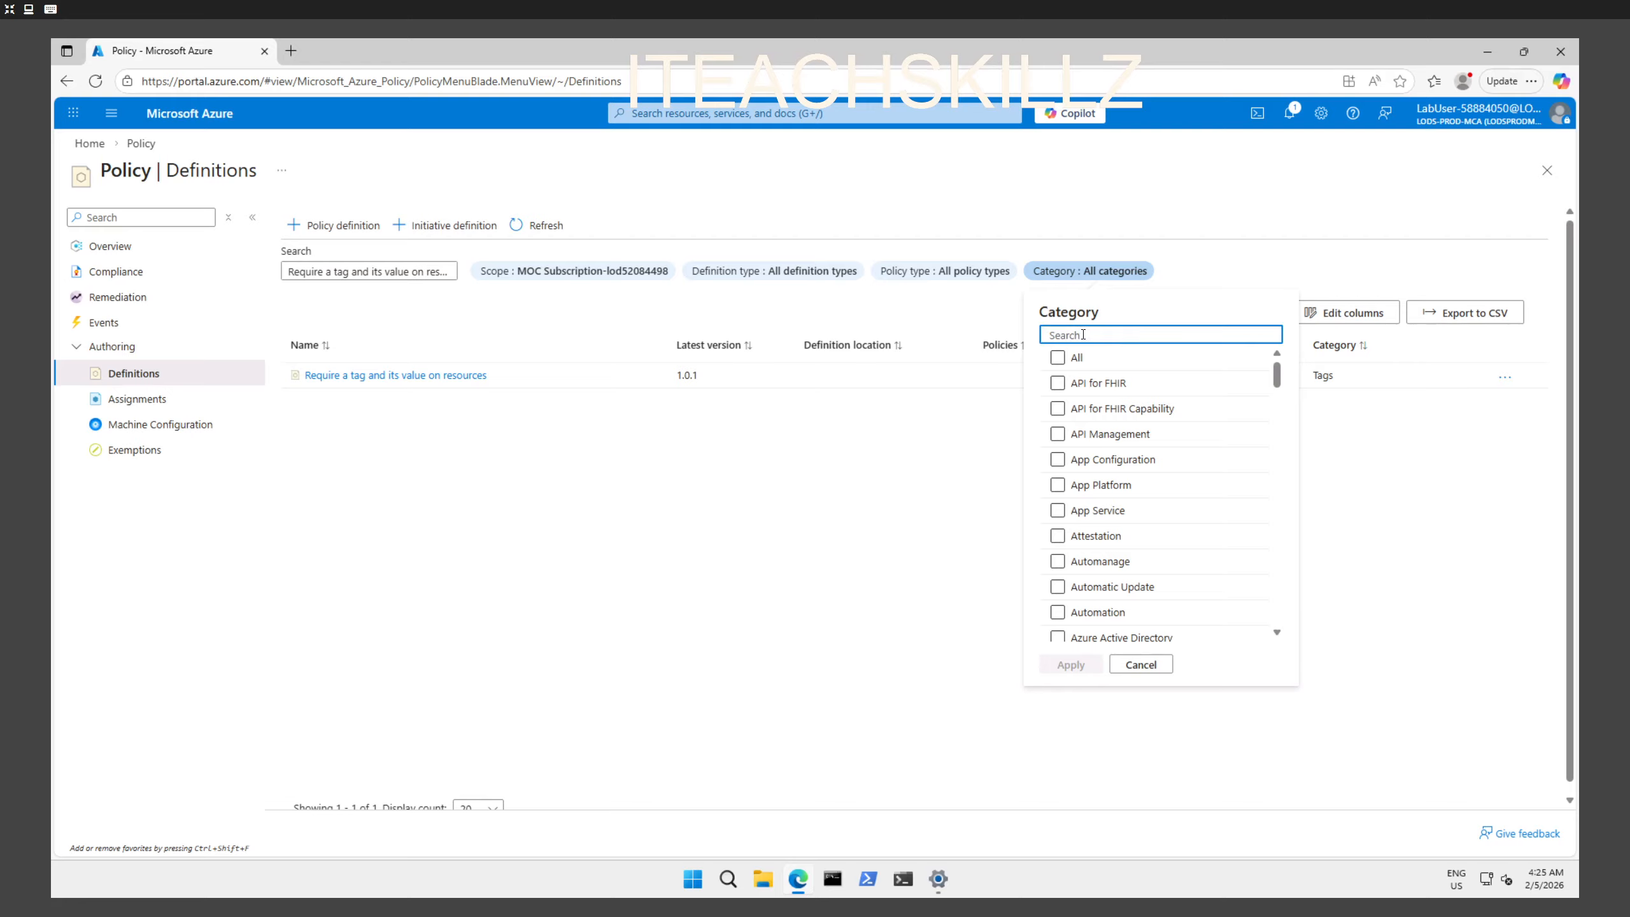
pyautogui.write('tag')
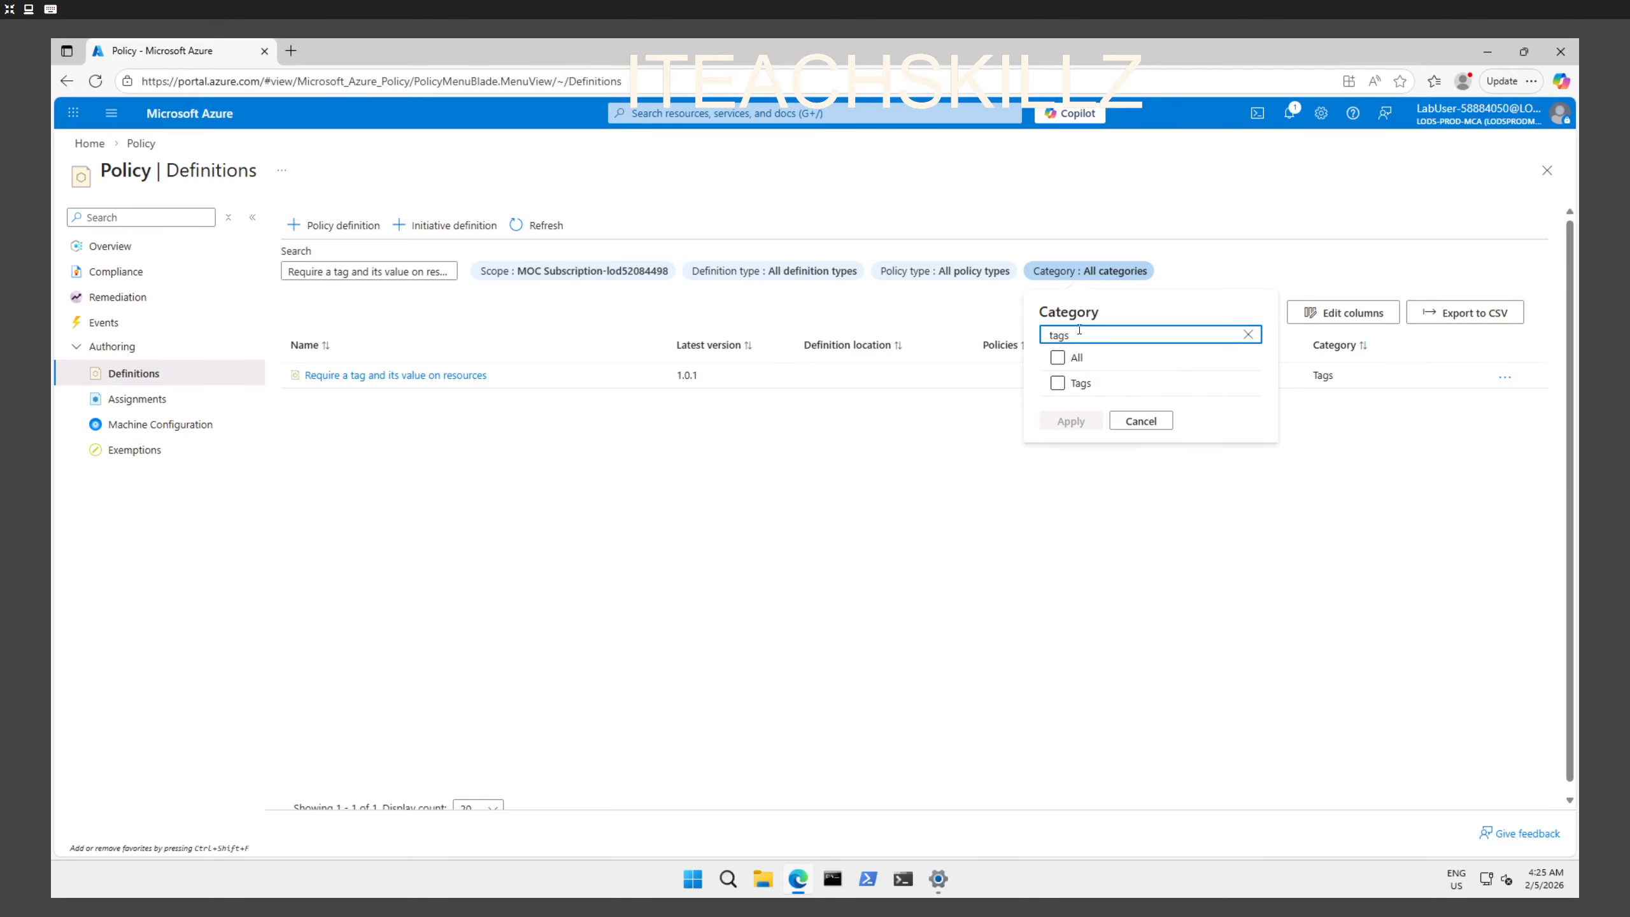
pyautogui.write('s')
pyautogui.click(1057, 383)
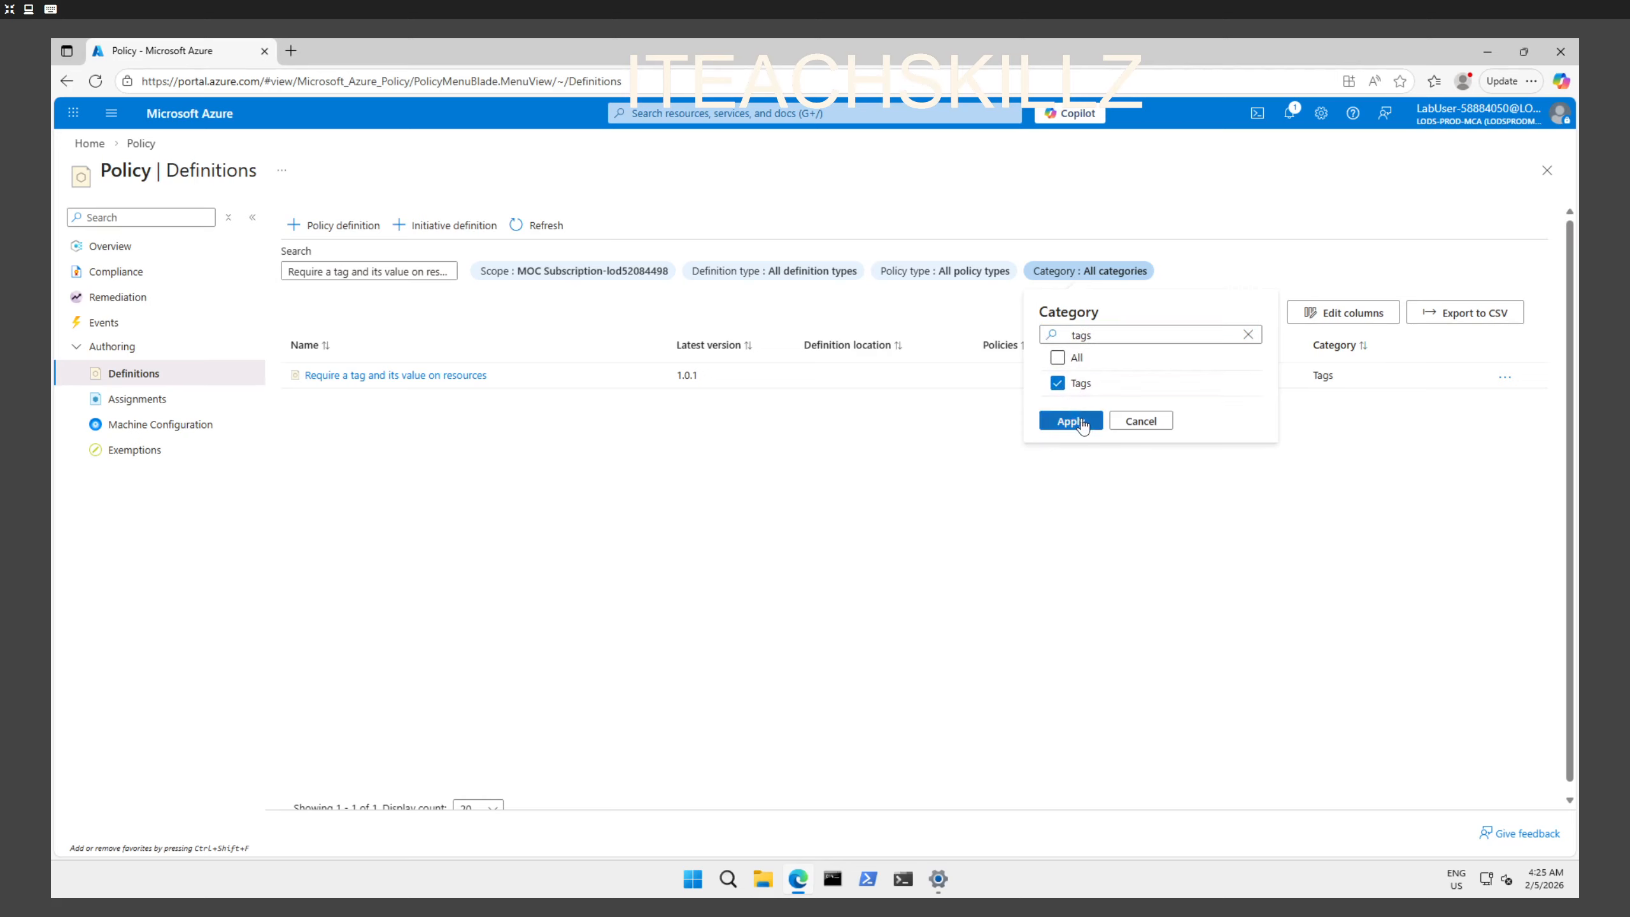
pyautogui.click(1070, 421)
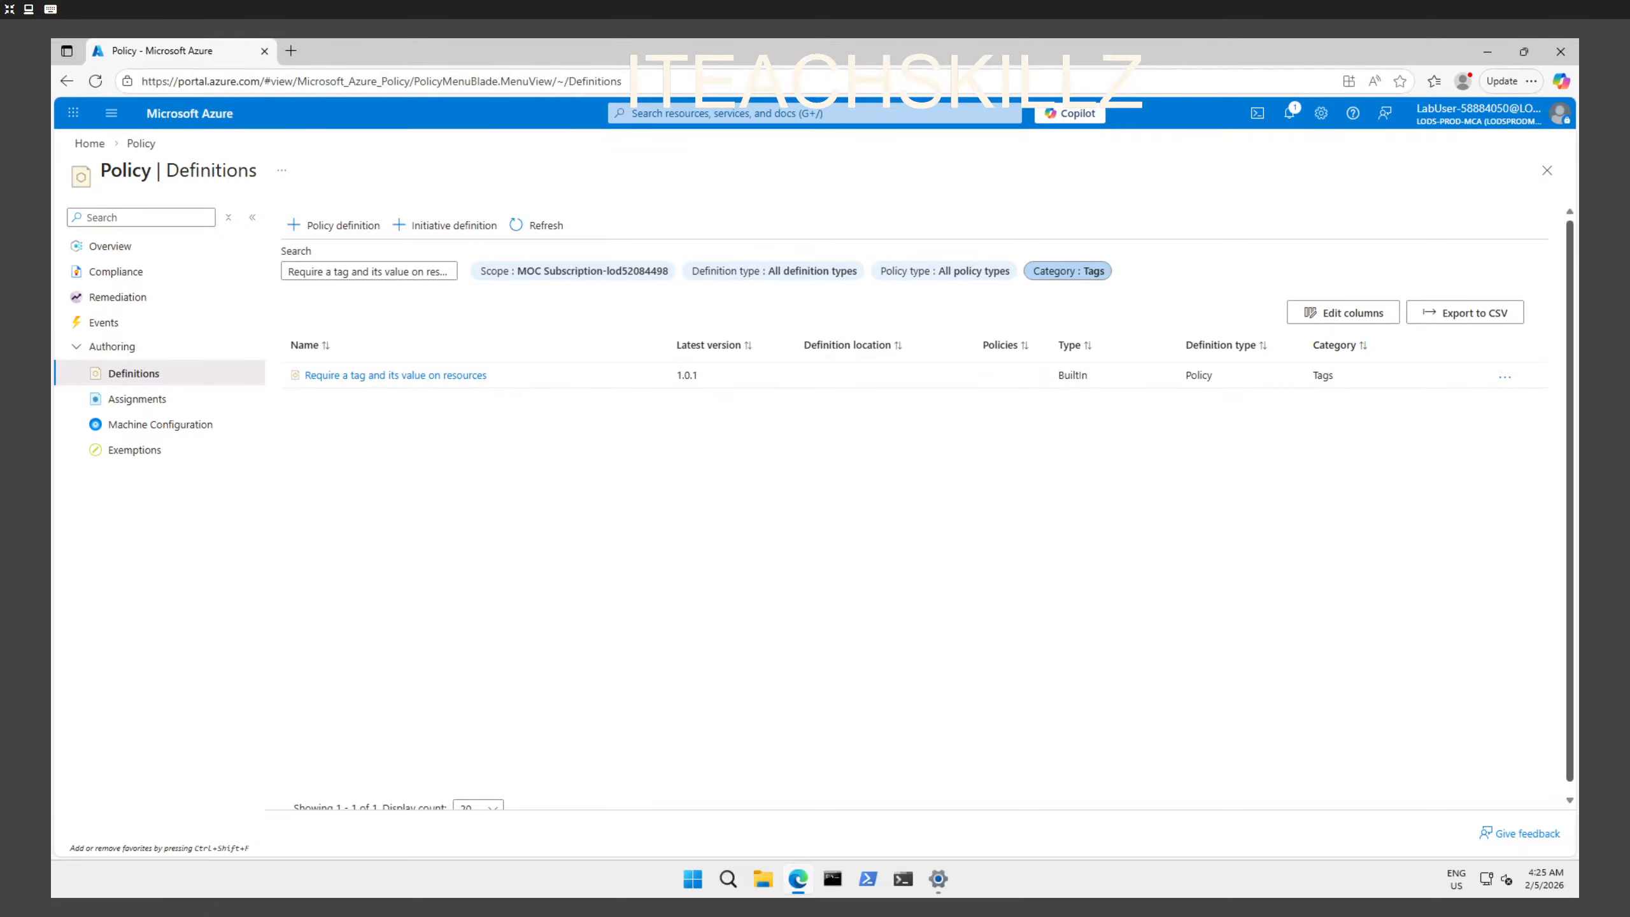
pyautogui.press('F11')
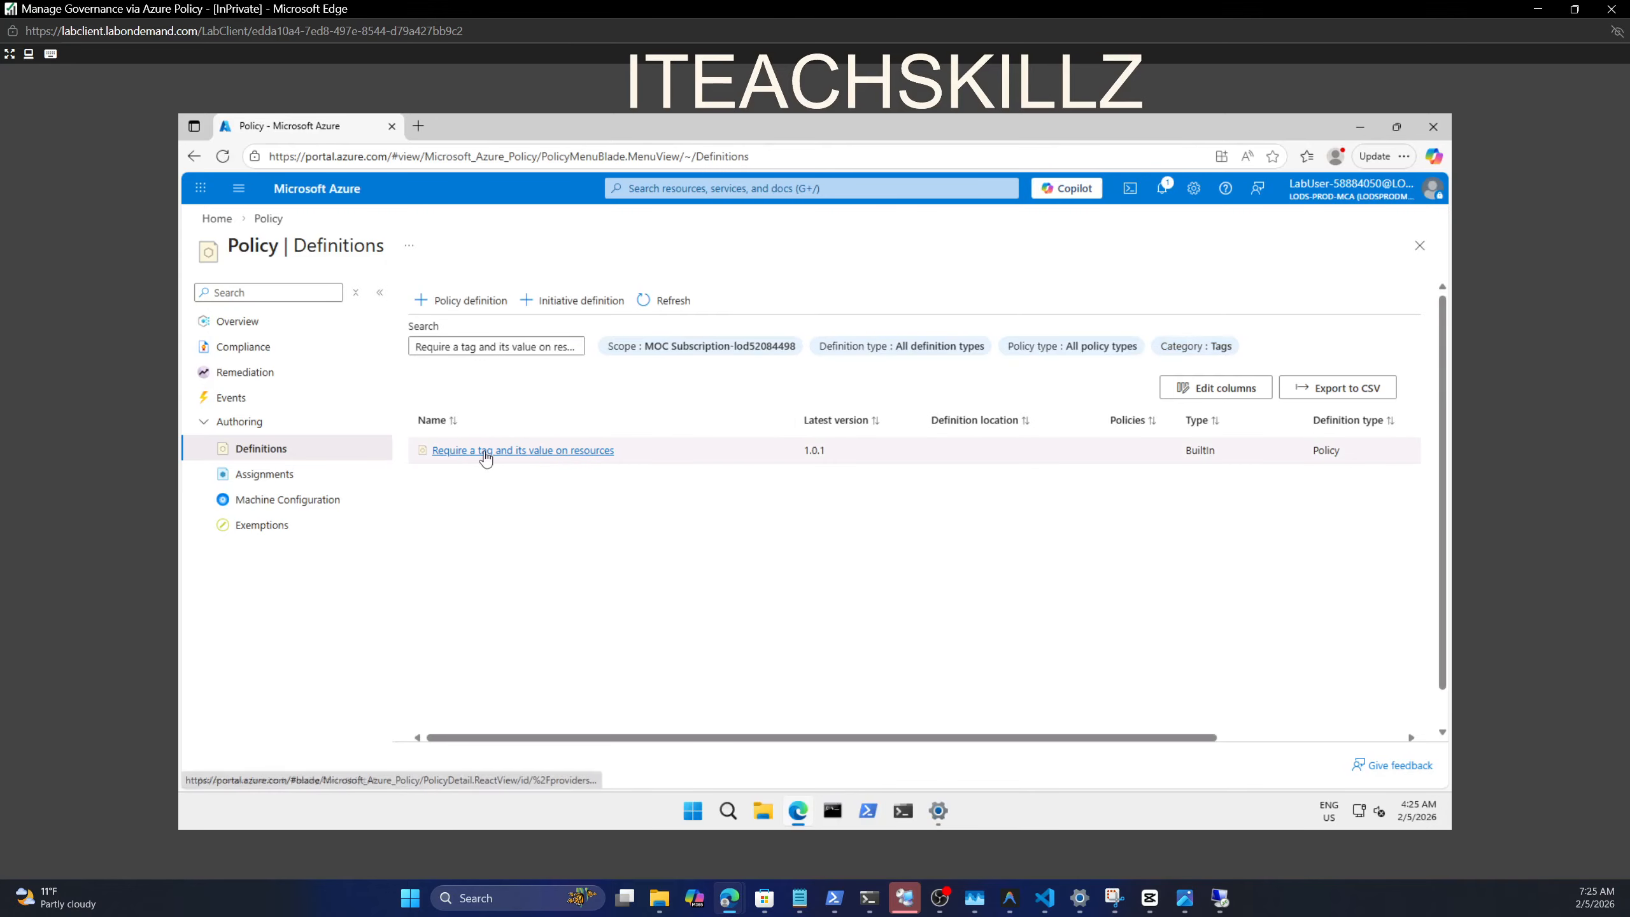
pyautogui.moveTo(490, 457); pyautogui.dragTo(1441, 421)
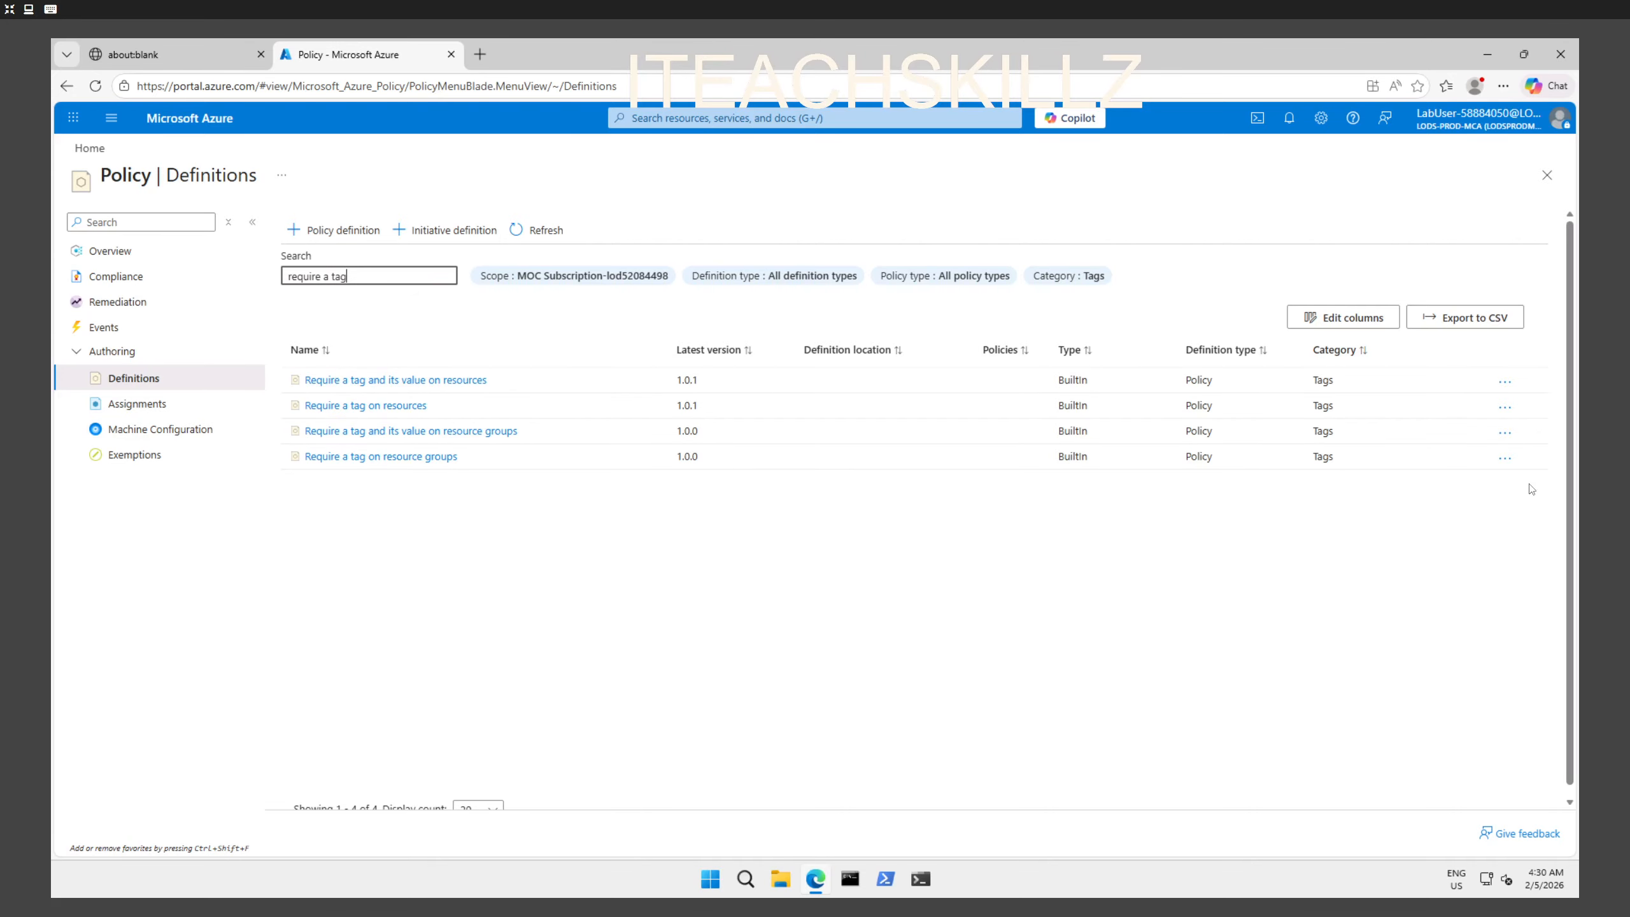
# Step: Open the "Require a tag and its value on resources" definition and examine its parameters and policy rule
pyautogui.click(417, 380)
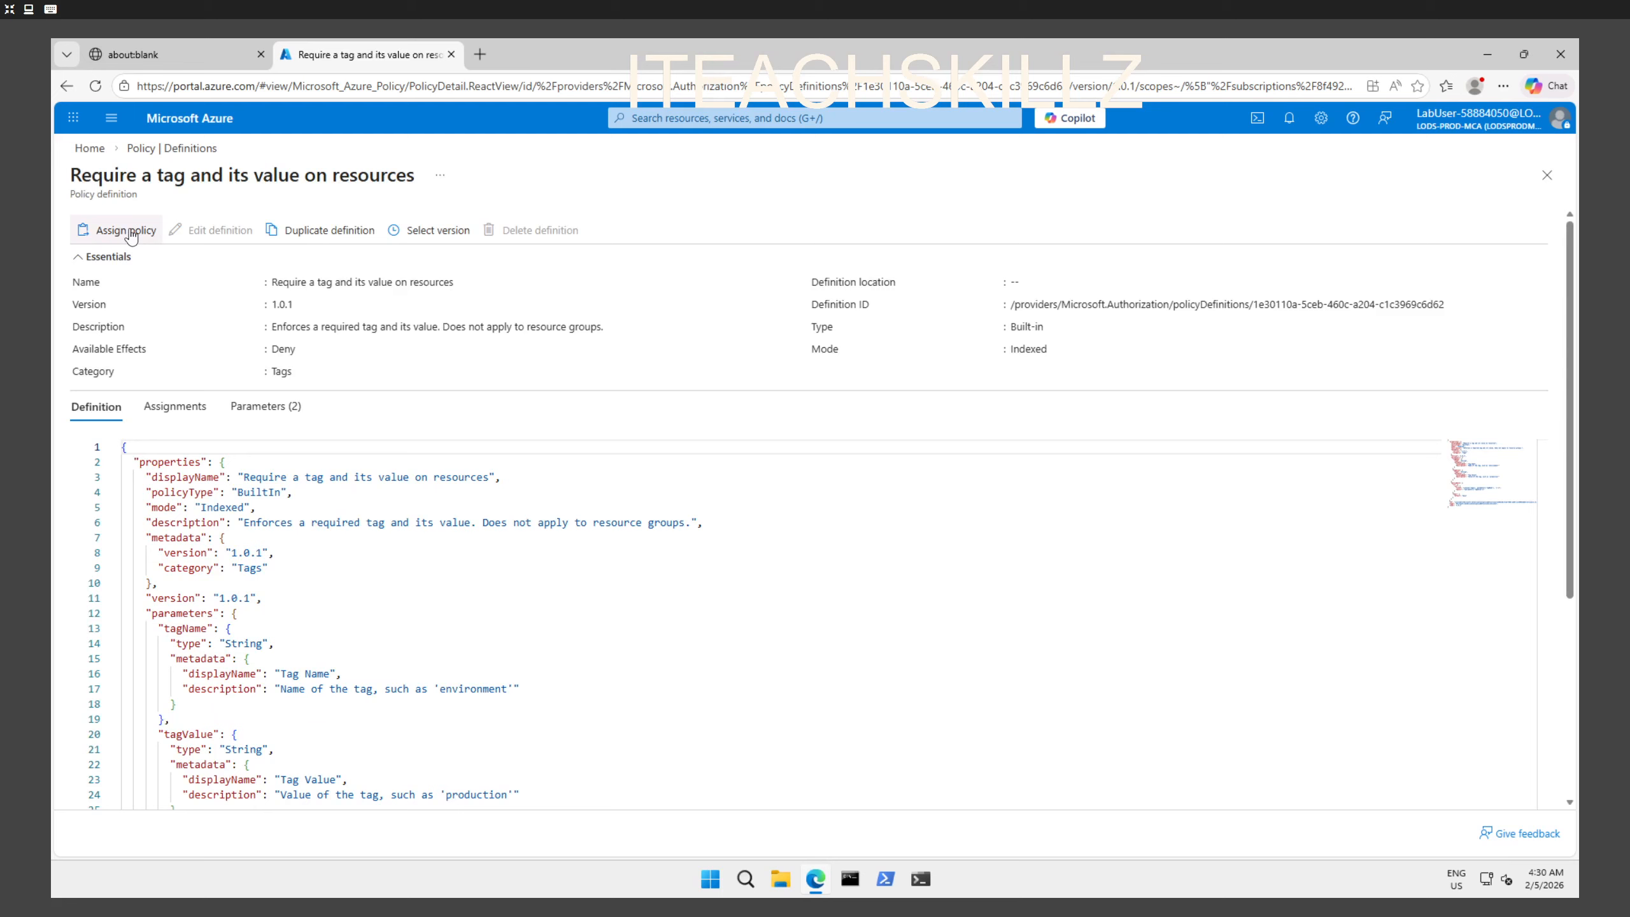
pyautogui.scroll(-5, 296, 433)
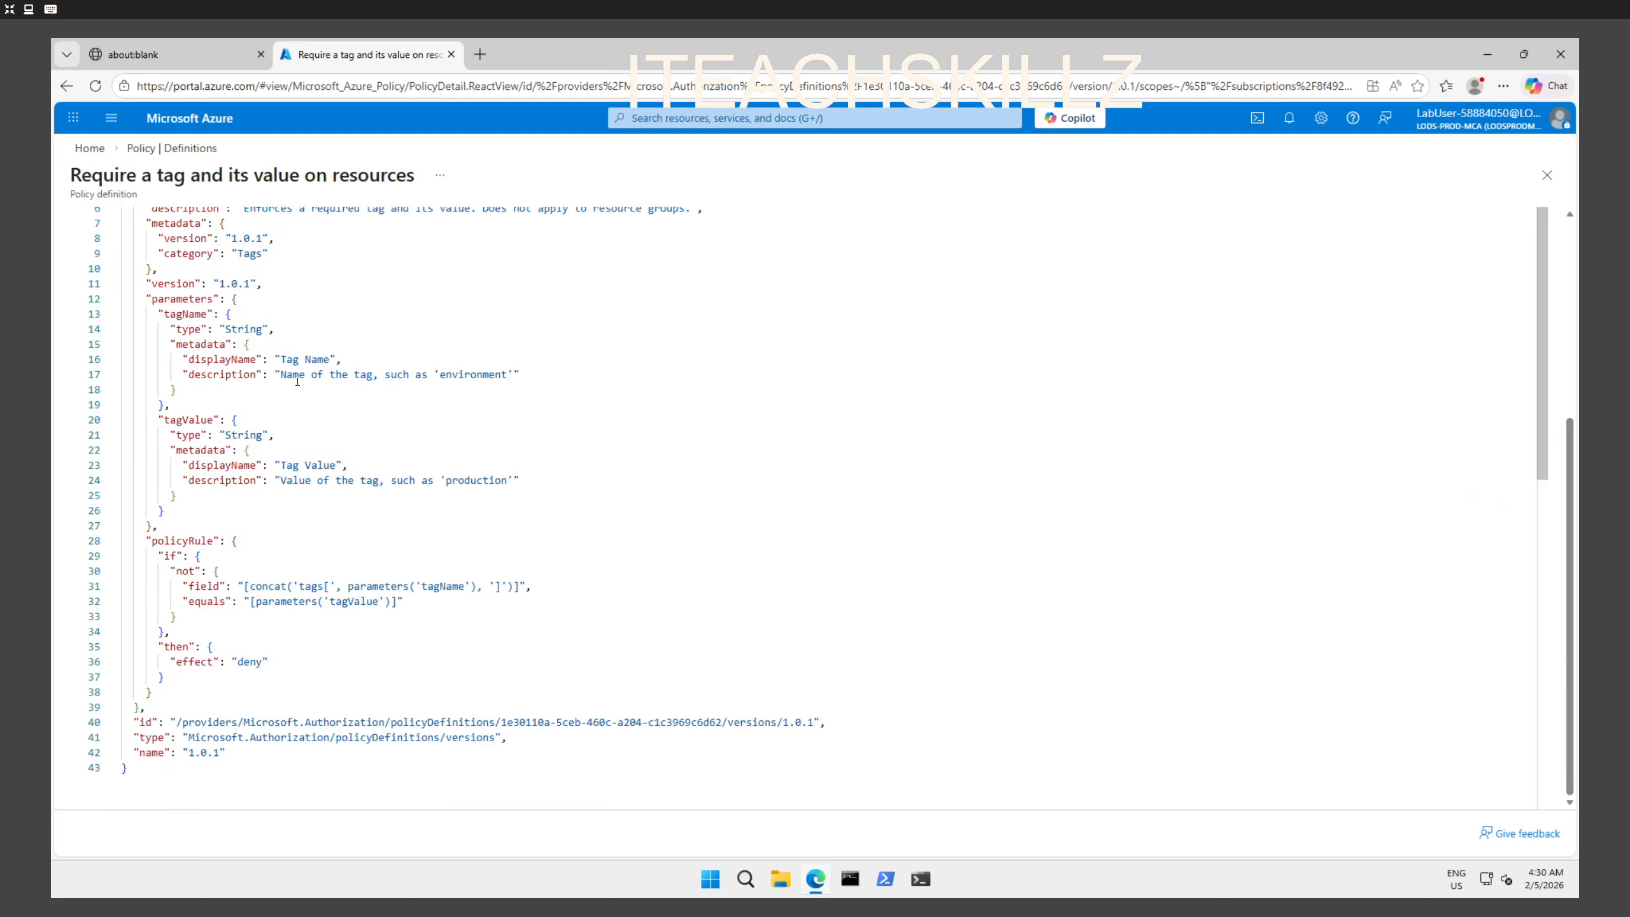
pyautogui.scroll(-1, 297, 381)
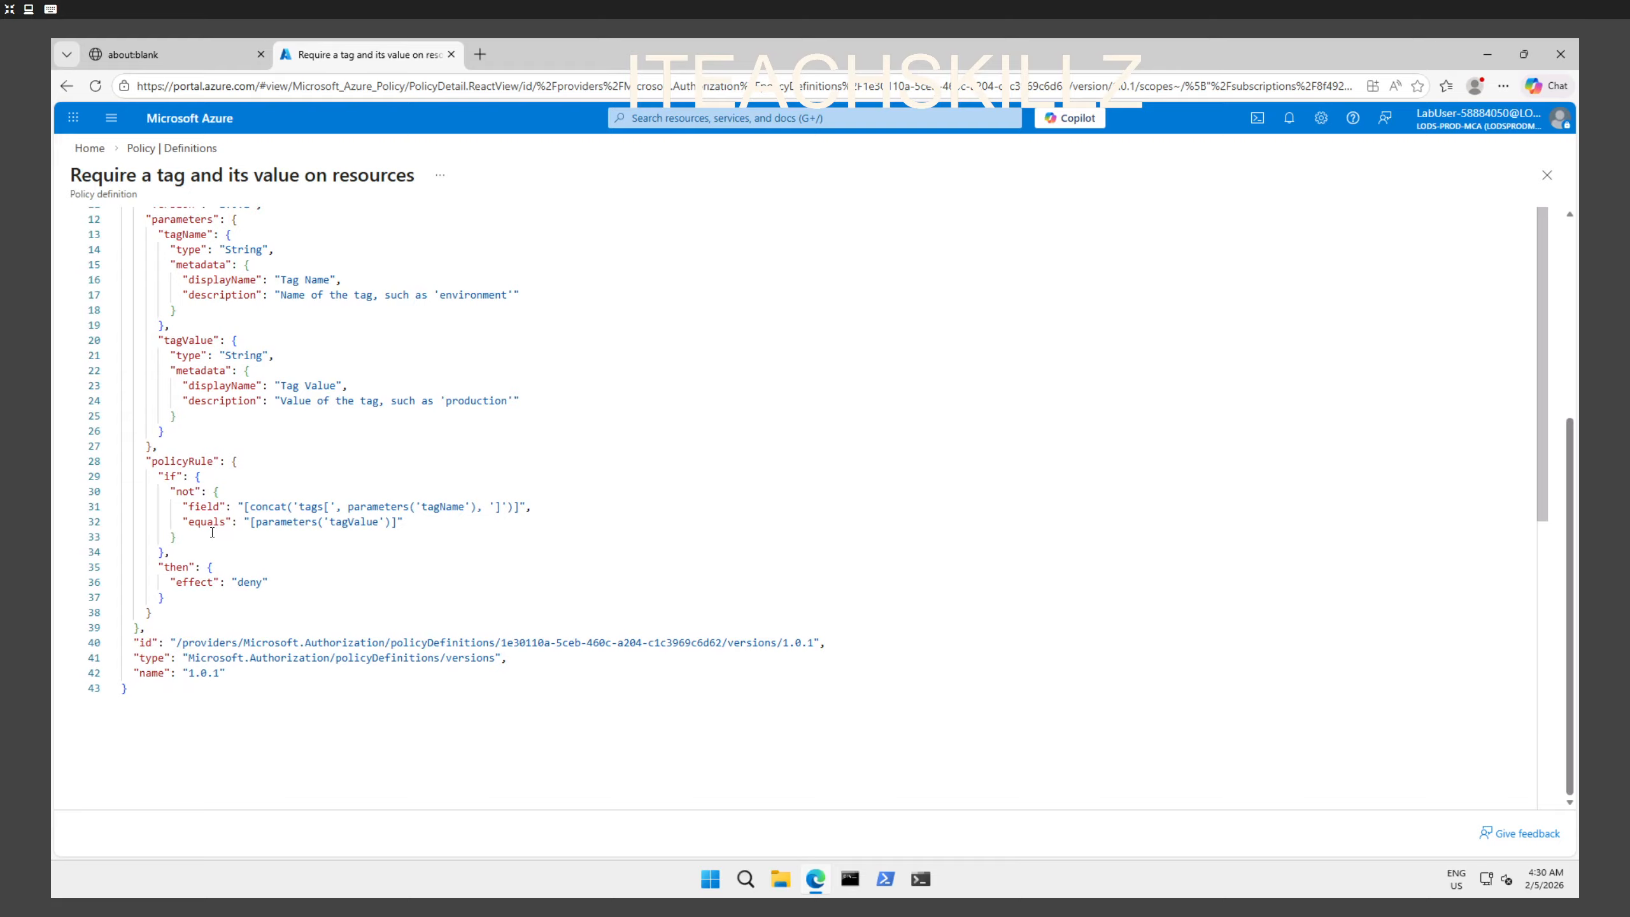
pyautogui.scroll(1, 311, 522)
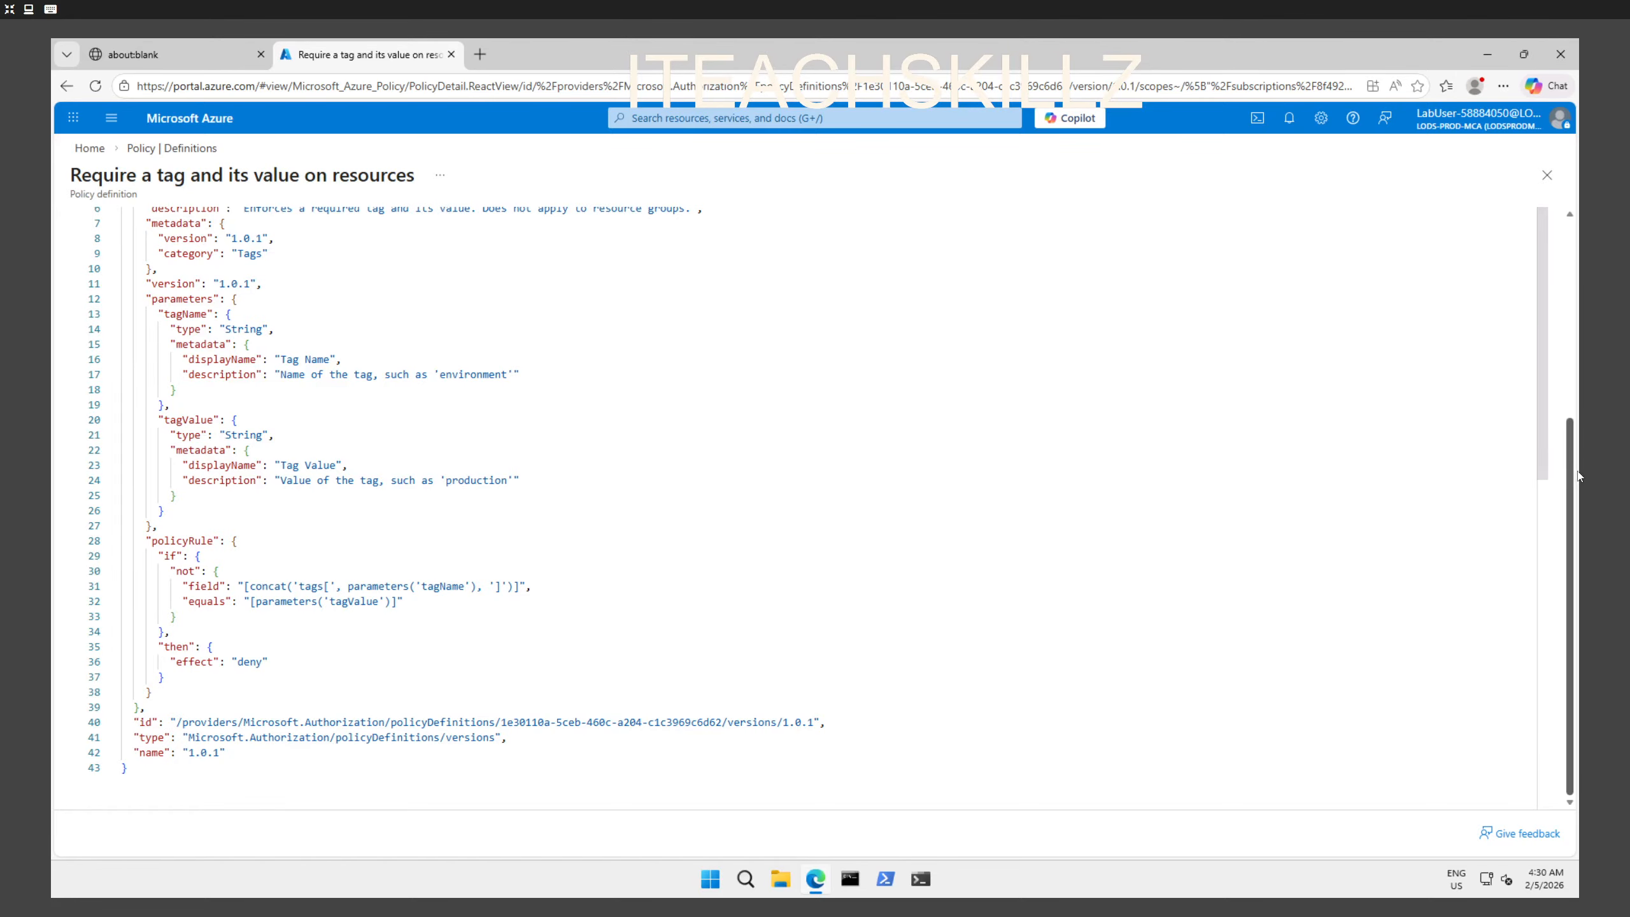
pyautogui.moveTo(1570, 480); pyautogui.dragTo(1586, 362)
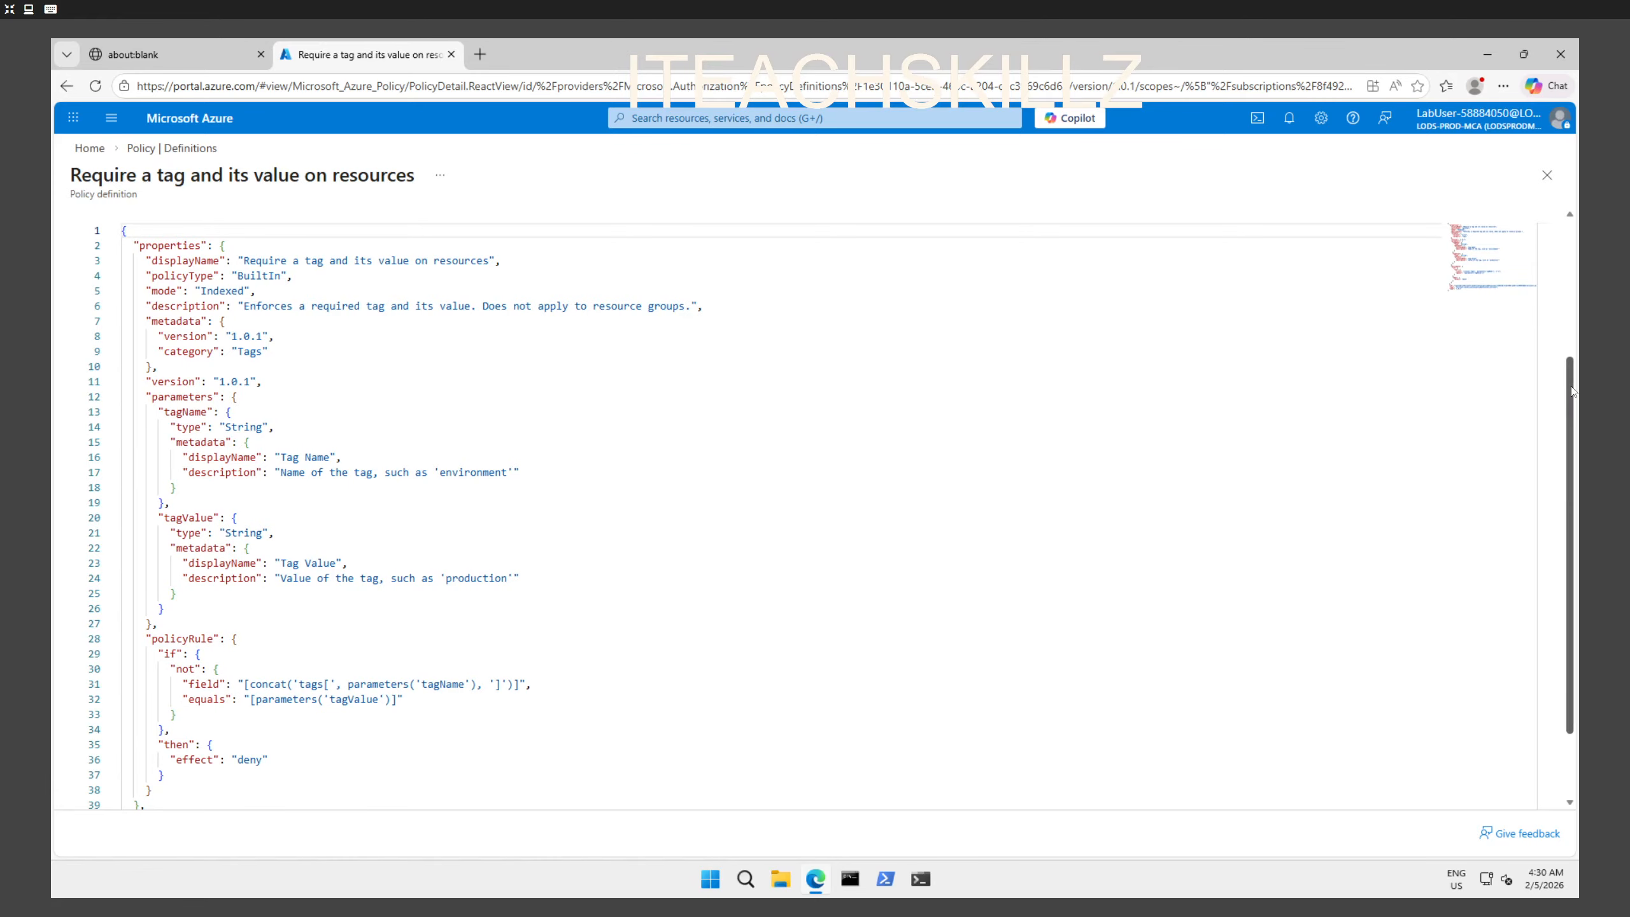
pyautogui.scroll(3, 294, 406)
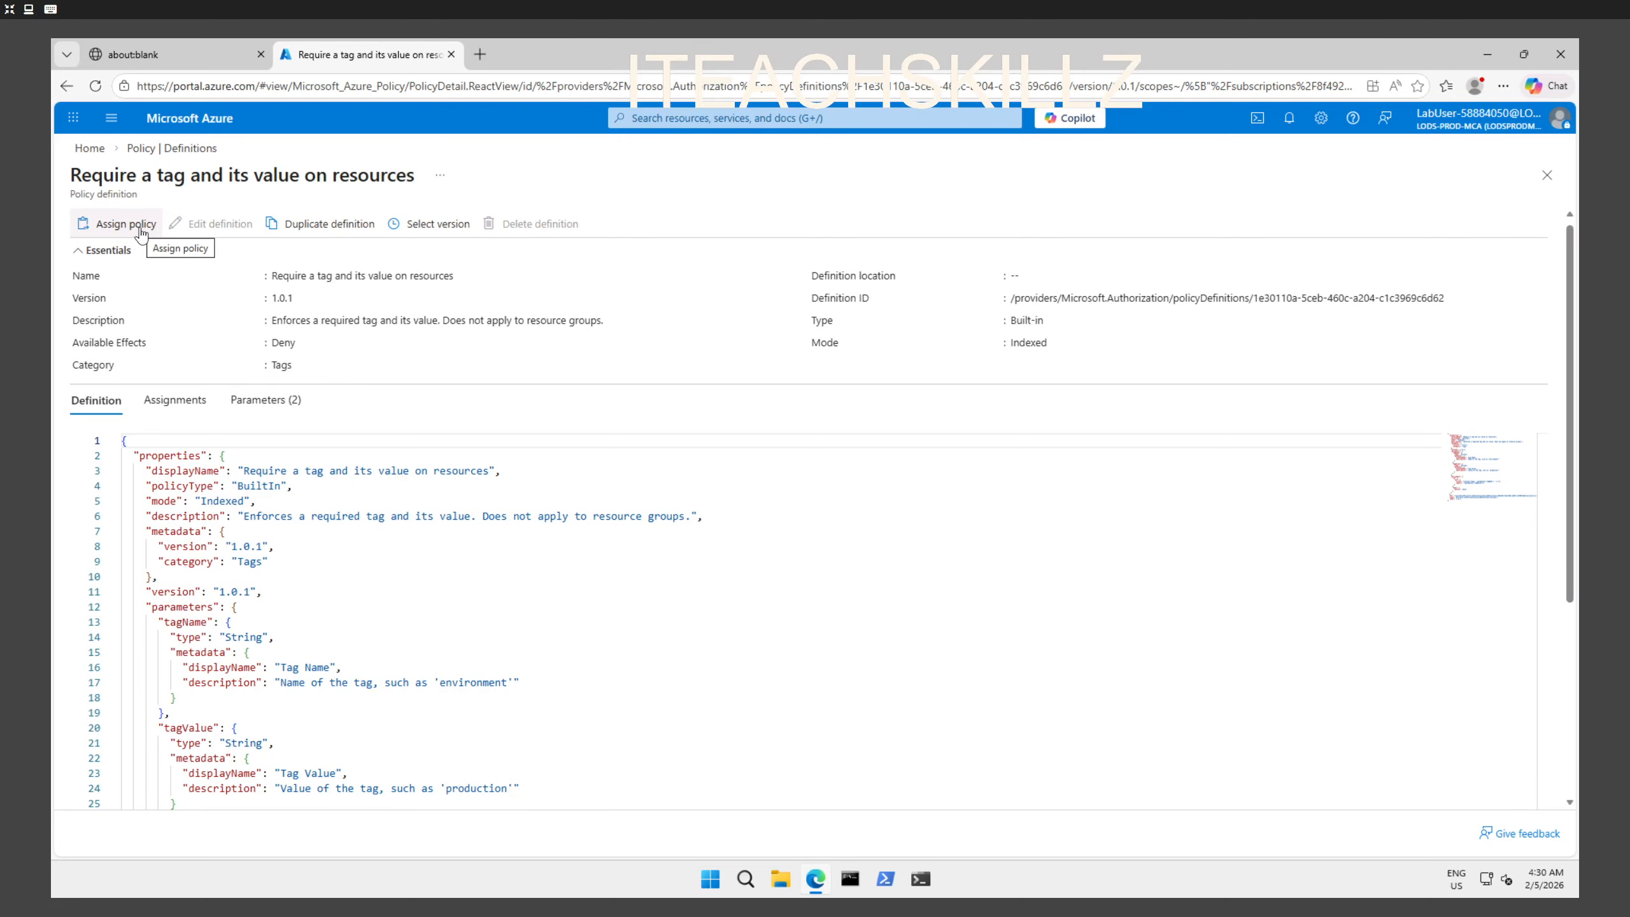
# Step: Start assigning this policy and name the assignment "Require Cost Center tag and its value on resources"
pyautogui.click(141, 231)
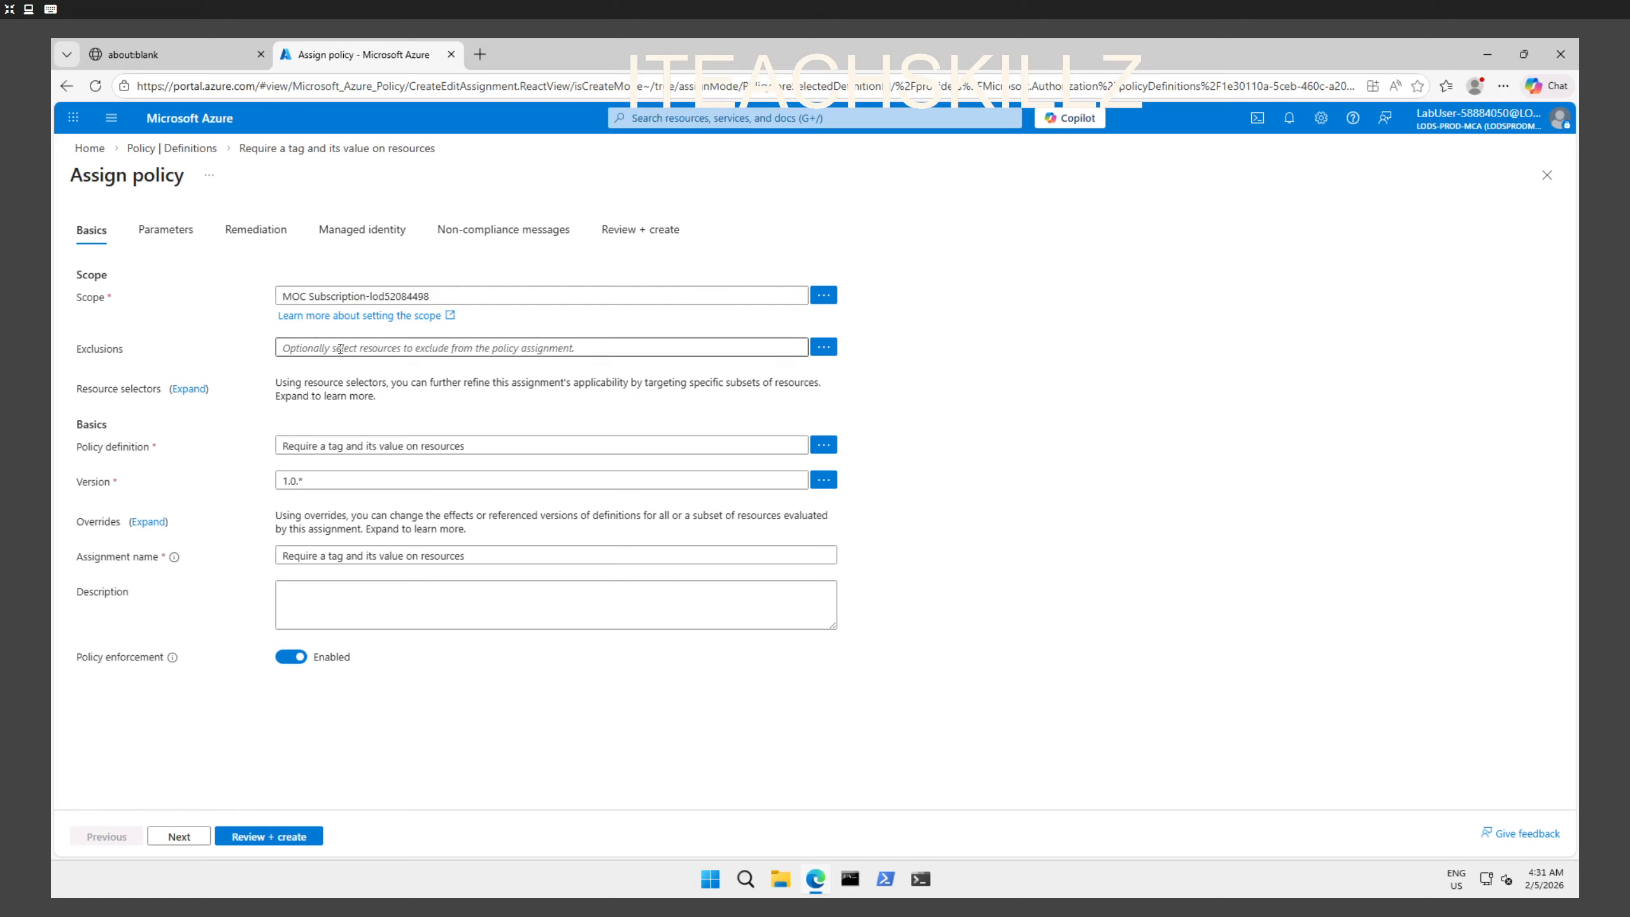
pyautogui.click(485, 451)
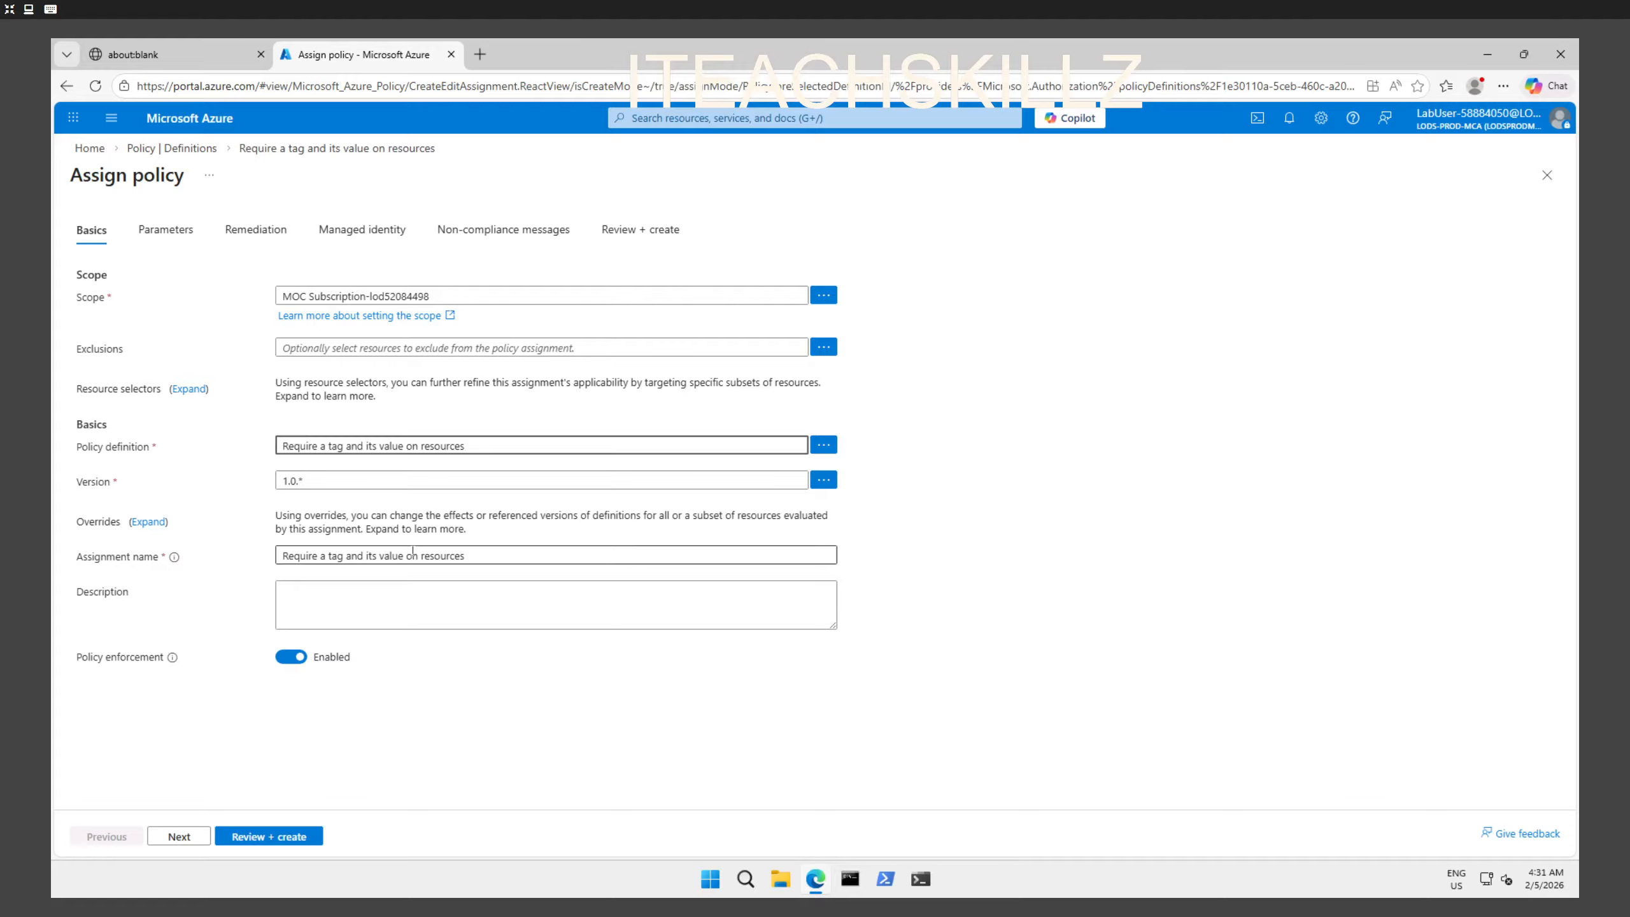
pyautogui.click(364, 555)
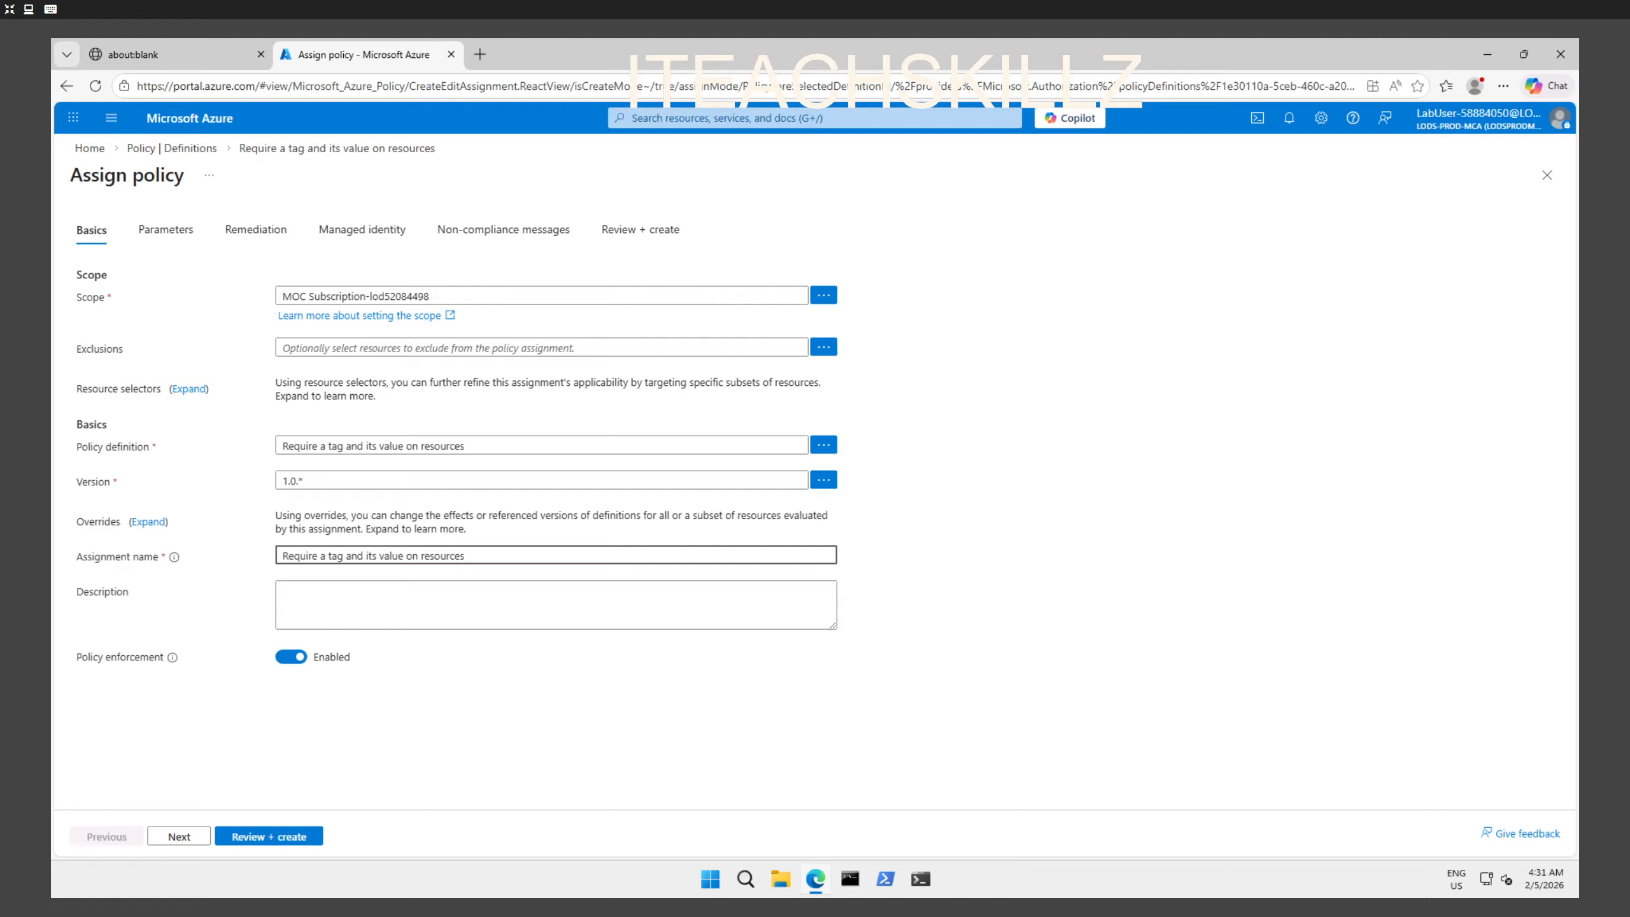
pyautogui.write('Require Cost Center tag and its value on resources')
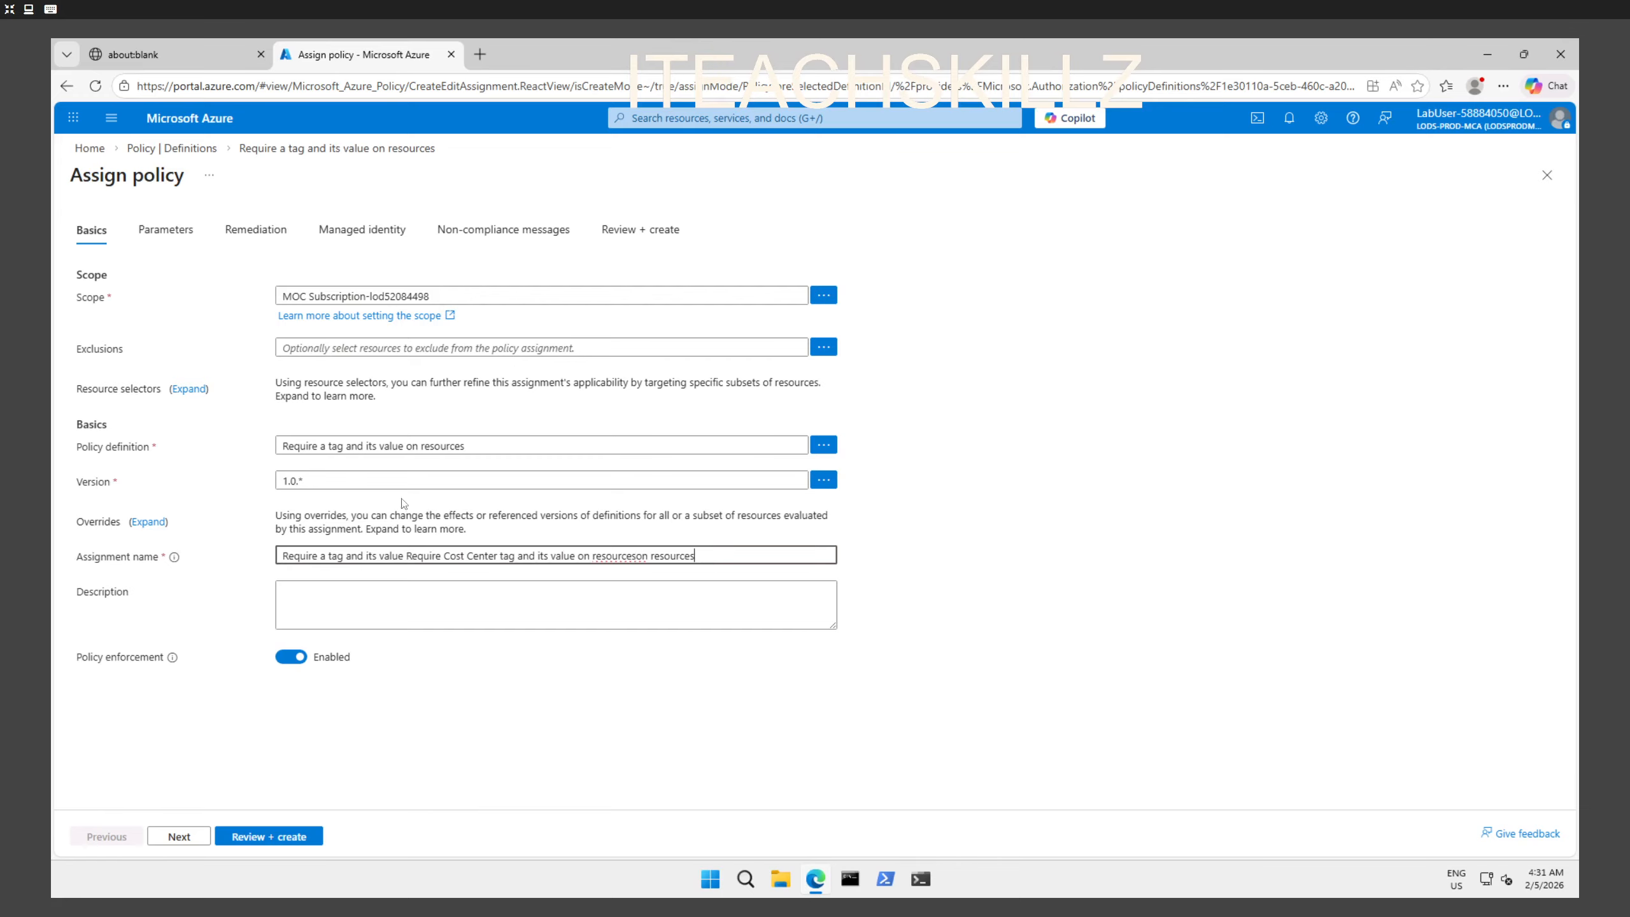
pyautogui.hotkey('ctrl', 'a')
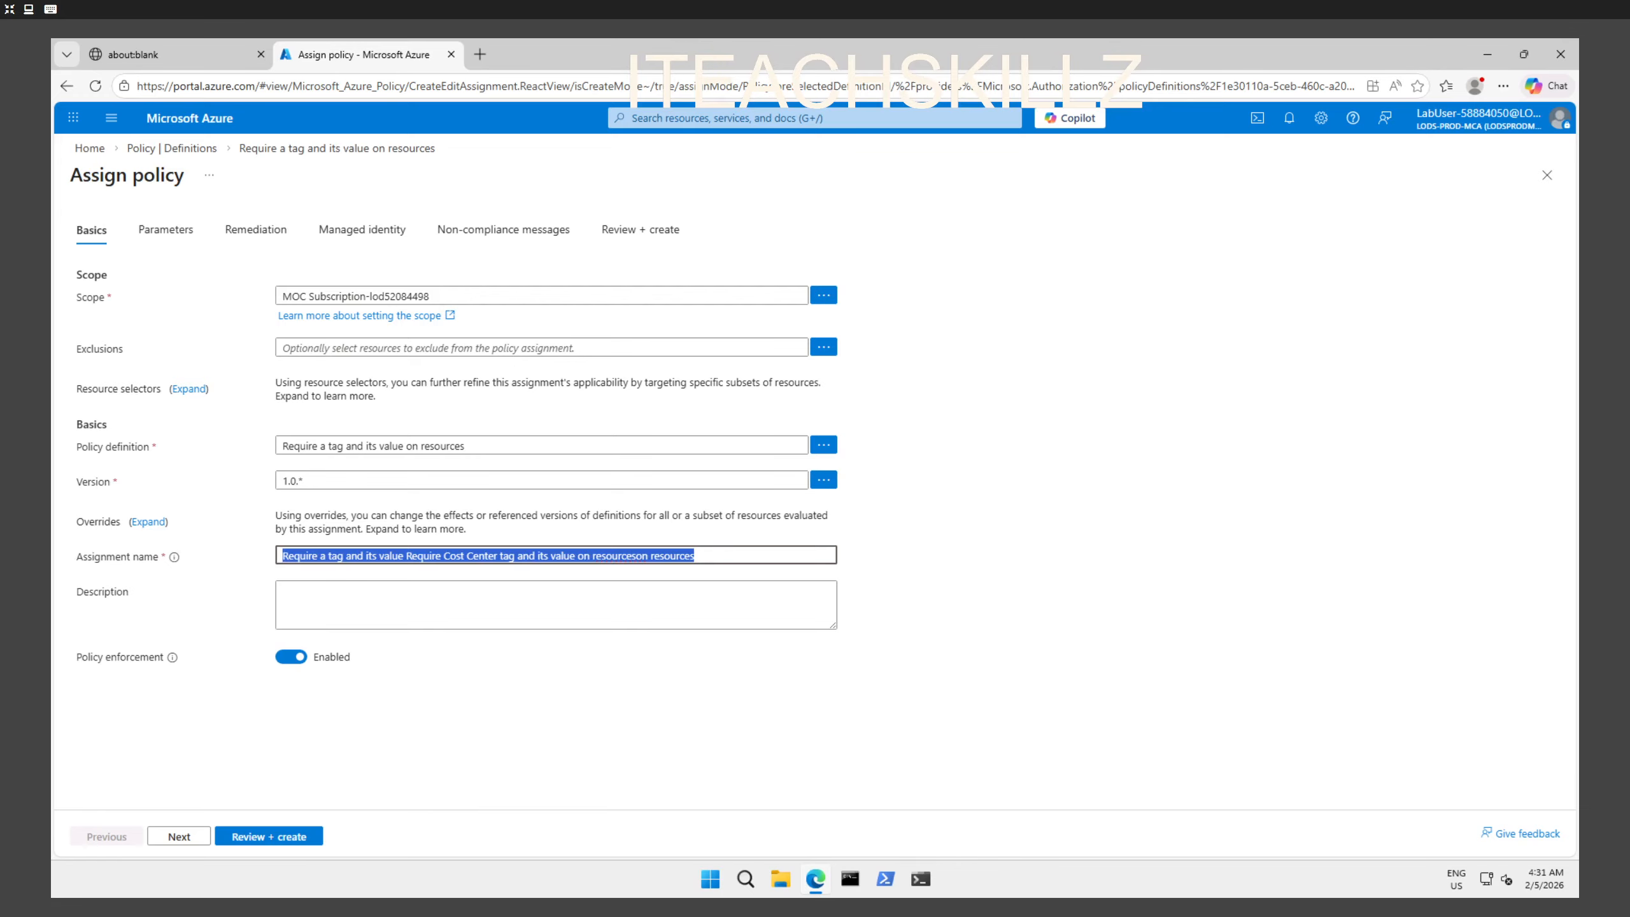
pyautogui.write('Require Cost Center tag and its value on resources')
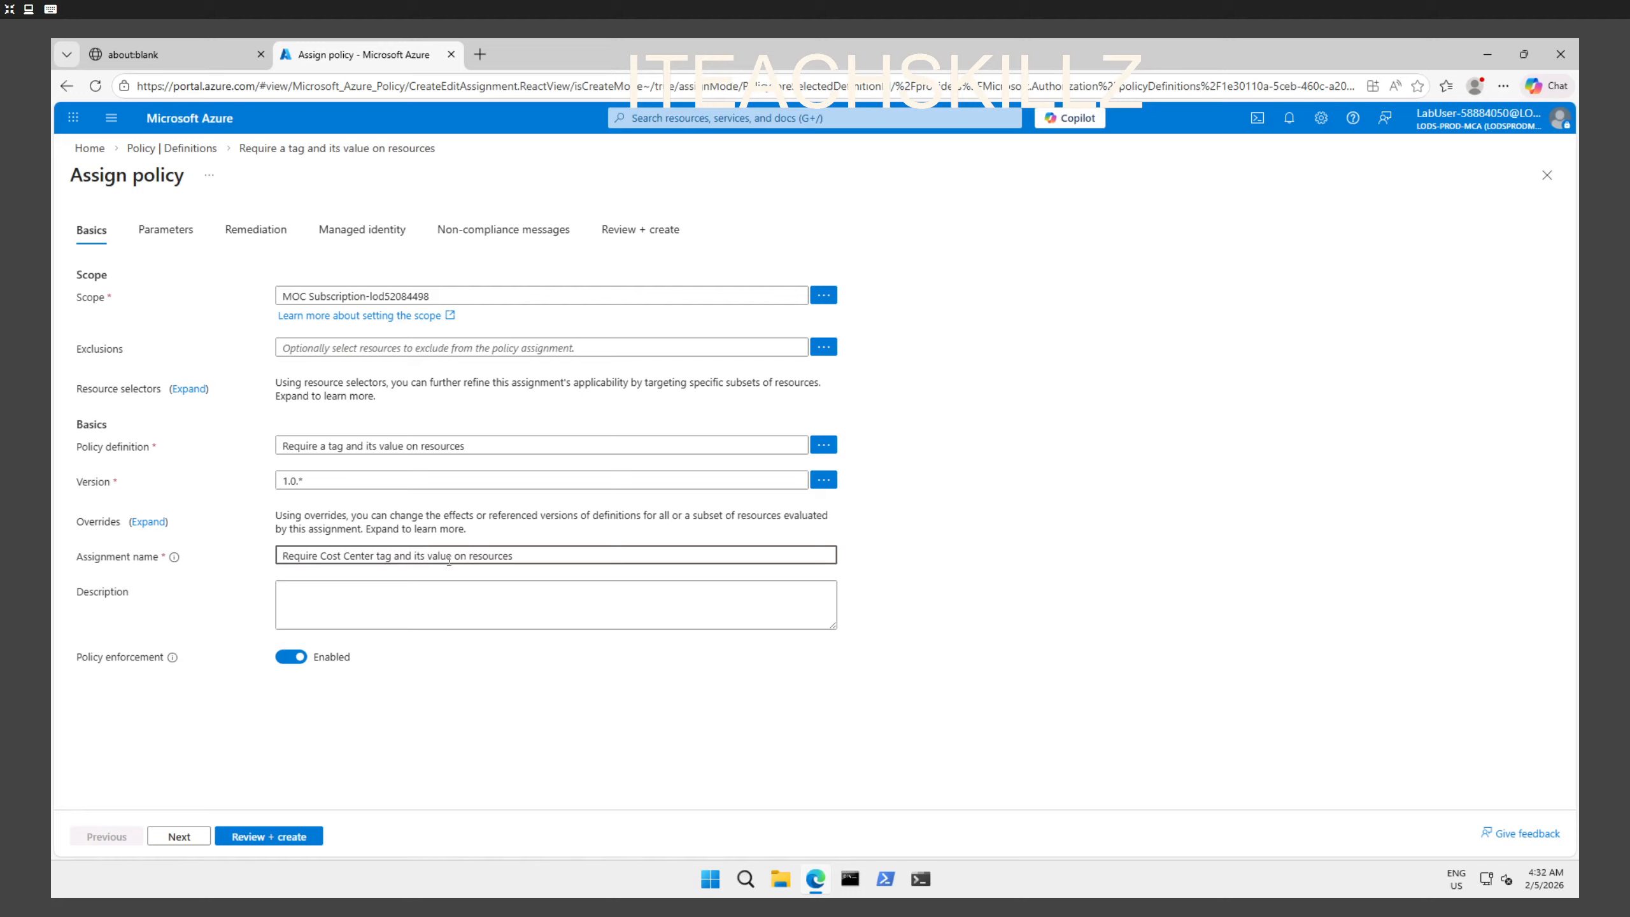
# Step: Describe the assignment as "Require Cost Center tag and its value on all resources in the resource group"
pyautogui.click(430, 579)
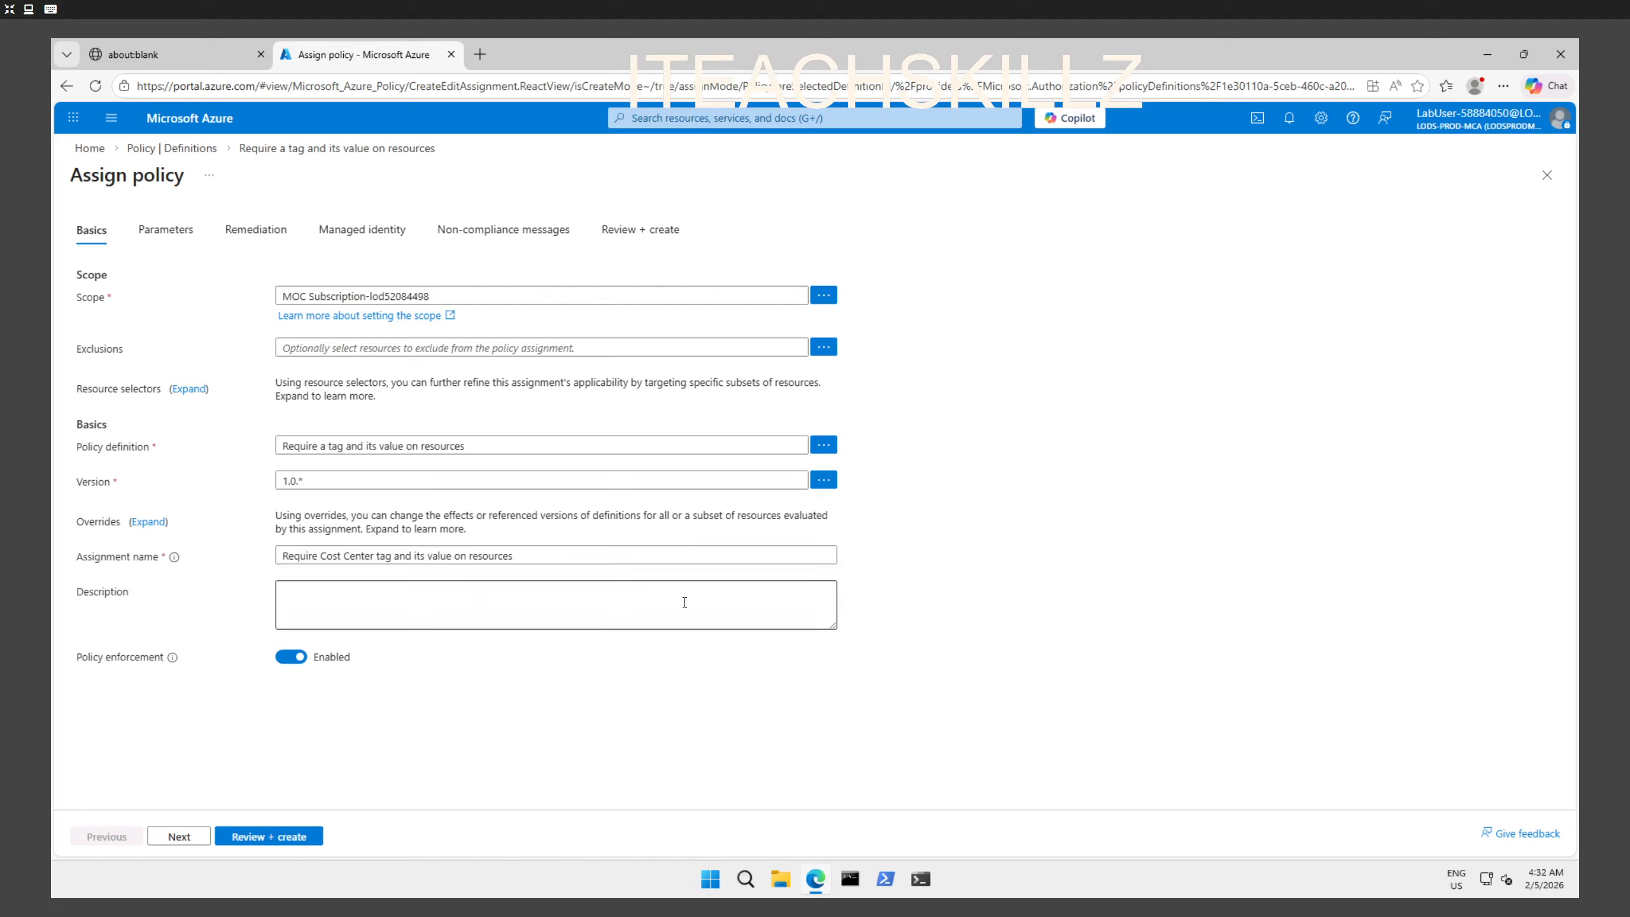
pyautogui.click(557, 597)
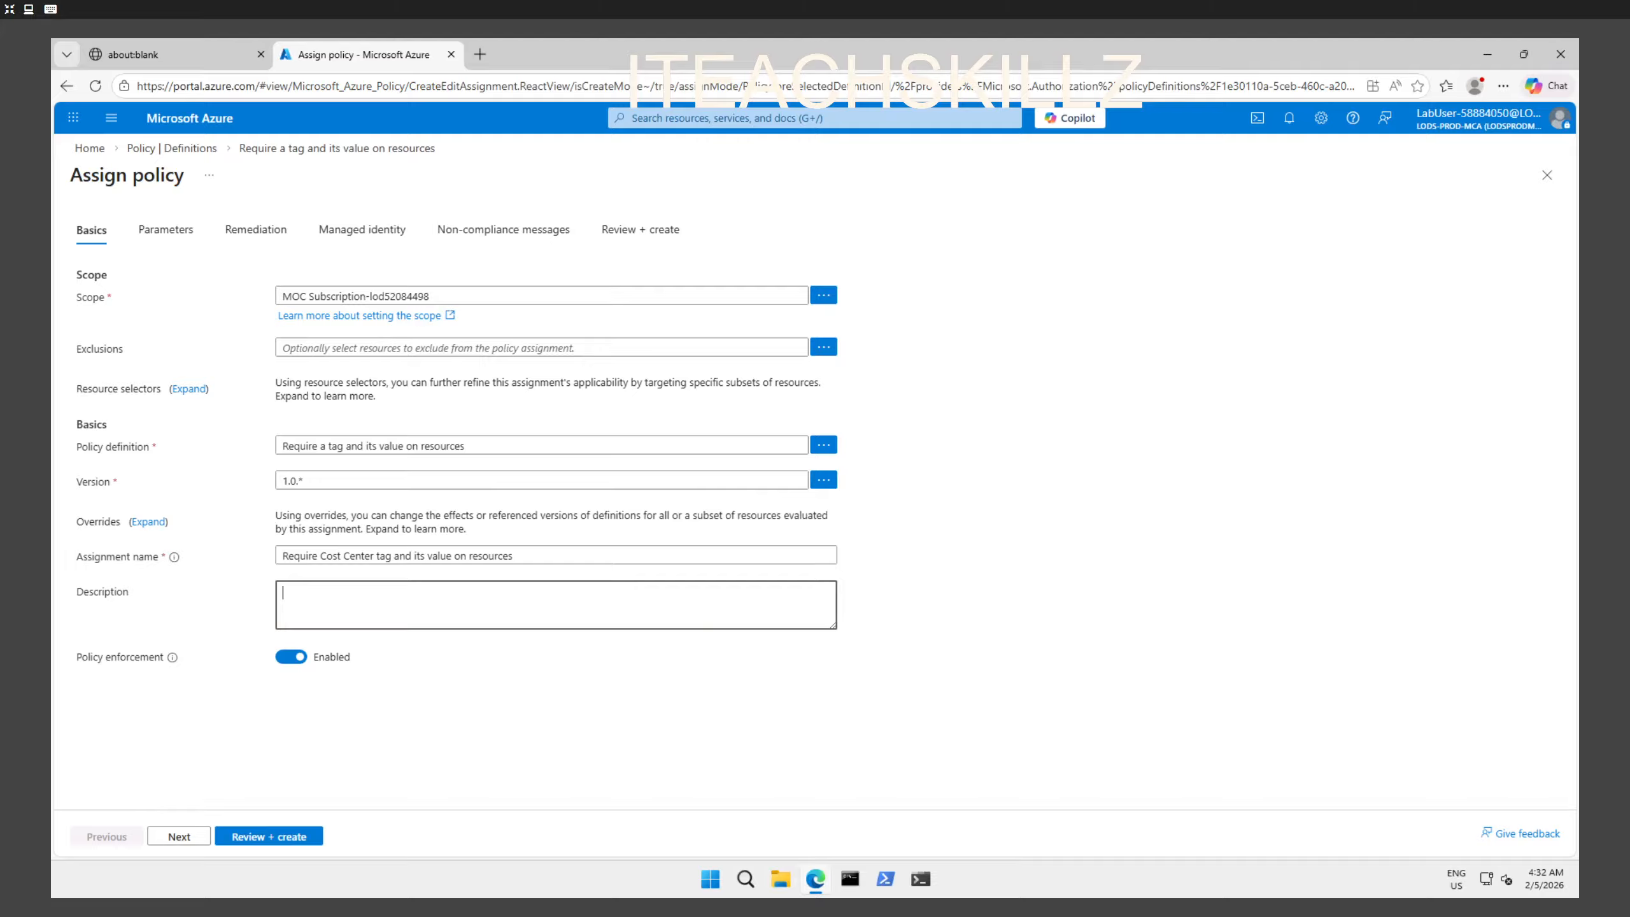
pyautogui.write('Require Cost Center tag and its value on all resources in the resource group')
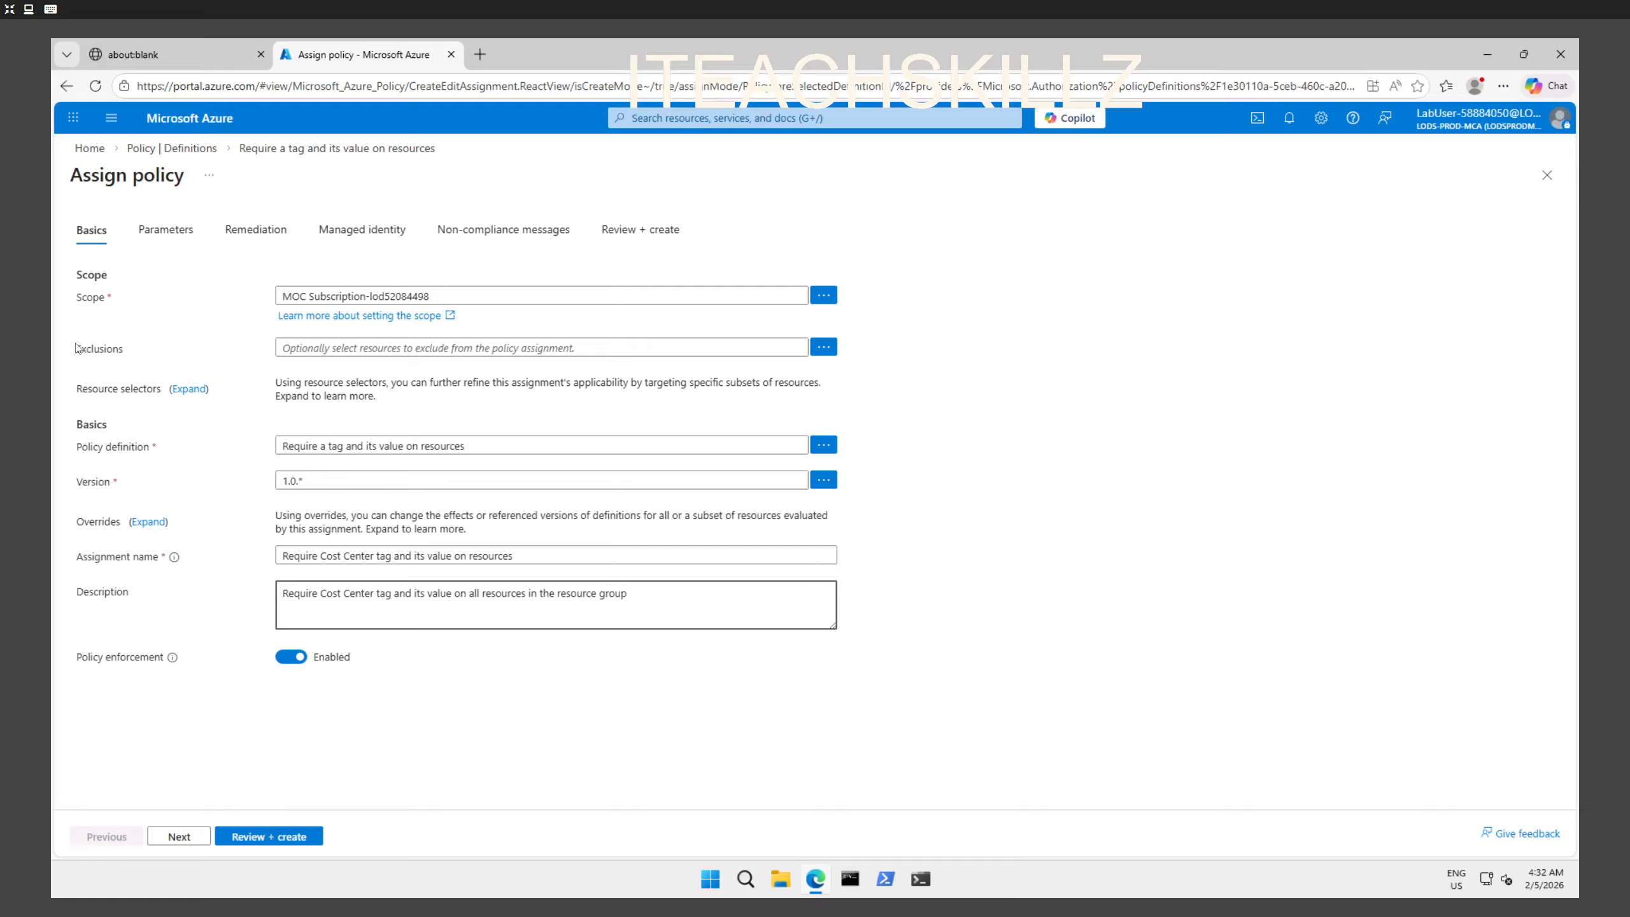
# Step: Set the assignment's parameters to tag name "Cost Center" and tag value "000"
pyautogui.click(151, 235)
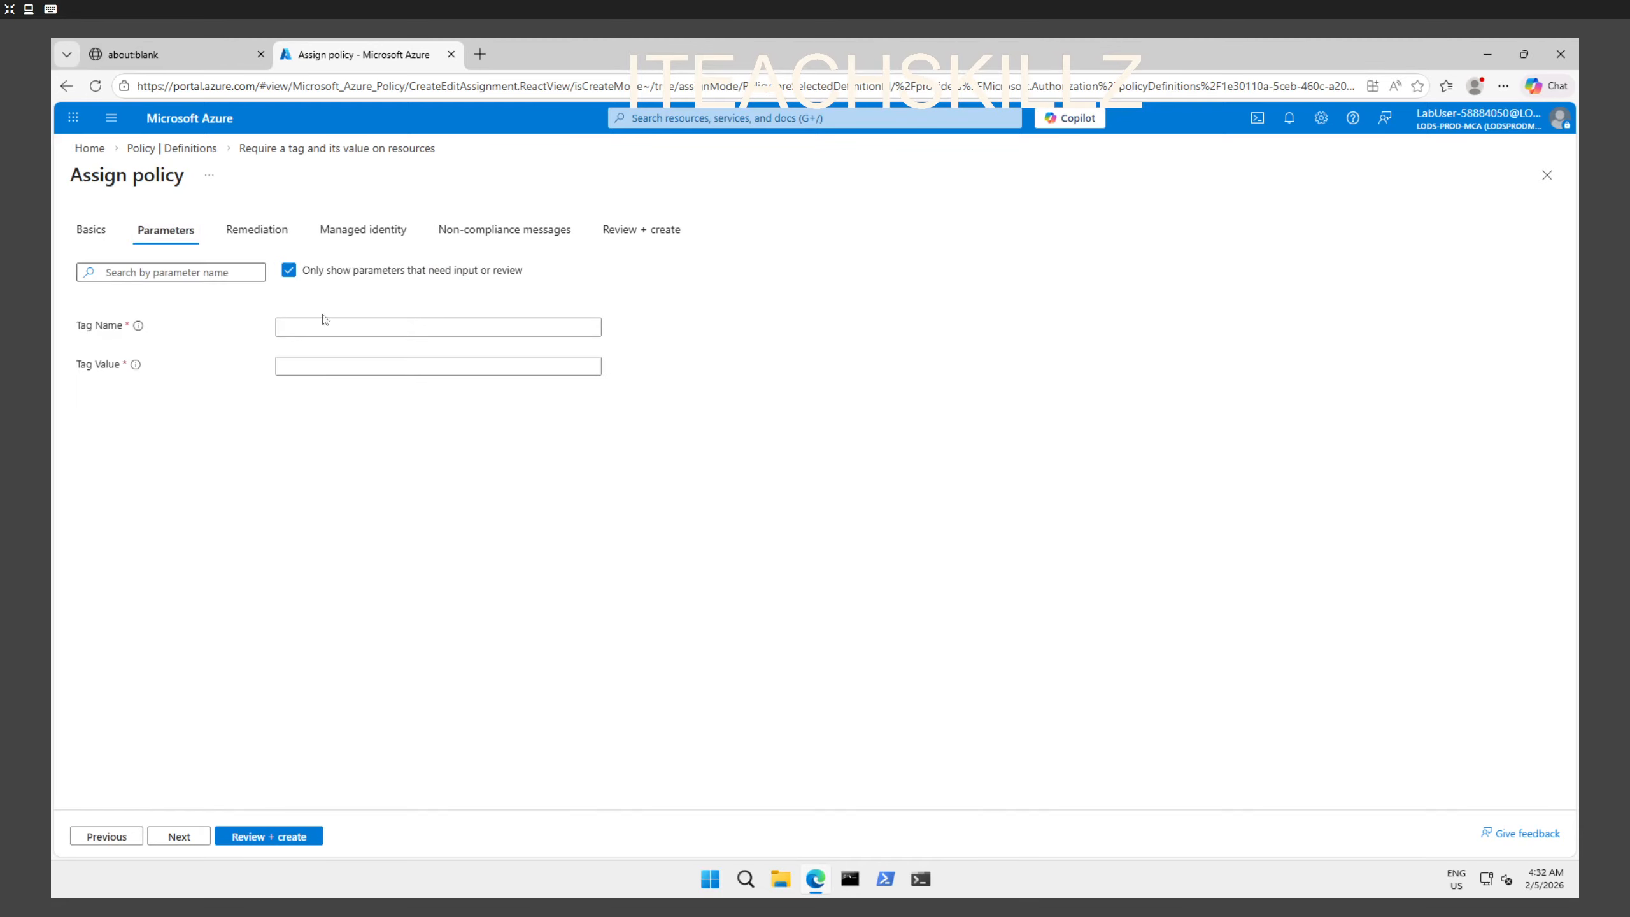
pyautogui.click(343, 325)
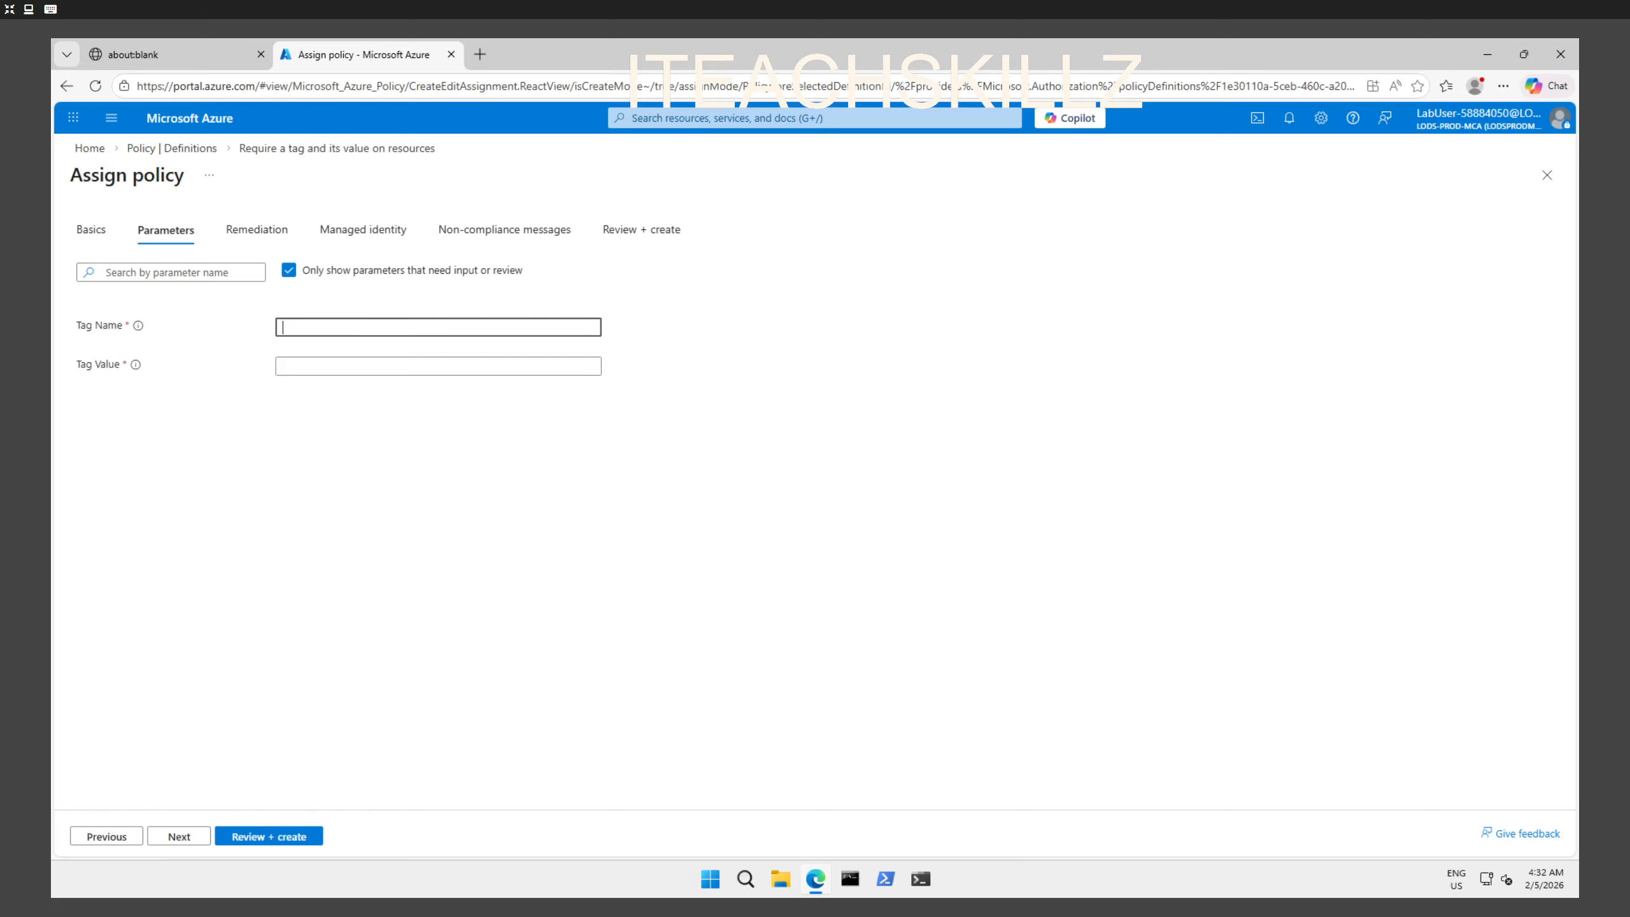
pyautogui.write('Cost Center')
pyautogui.click(356, 366)
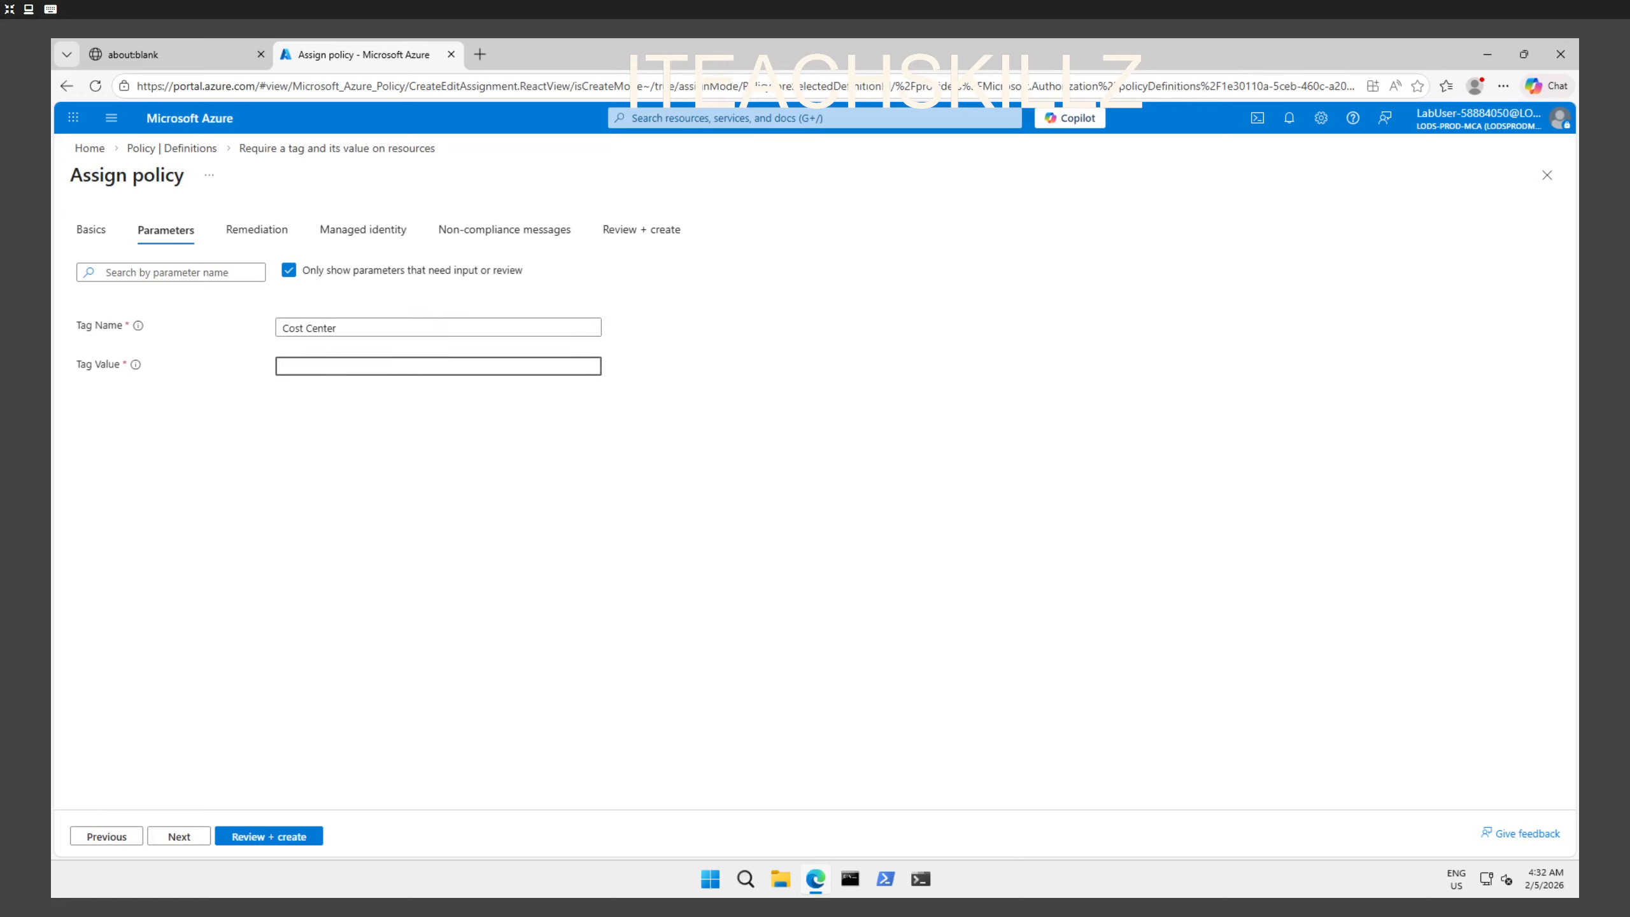
pyautogui.write('000')
# Step: Keep the default remediation, managed identity and non-compliance message settings, review the summary, and create the policy assignment
pyautogui.click(192, 842)
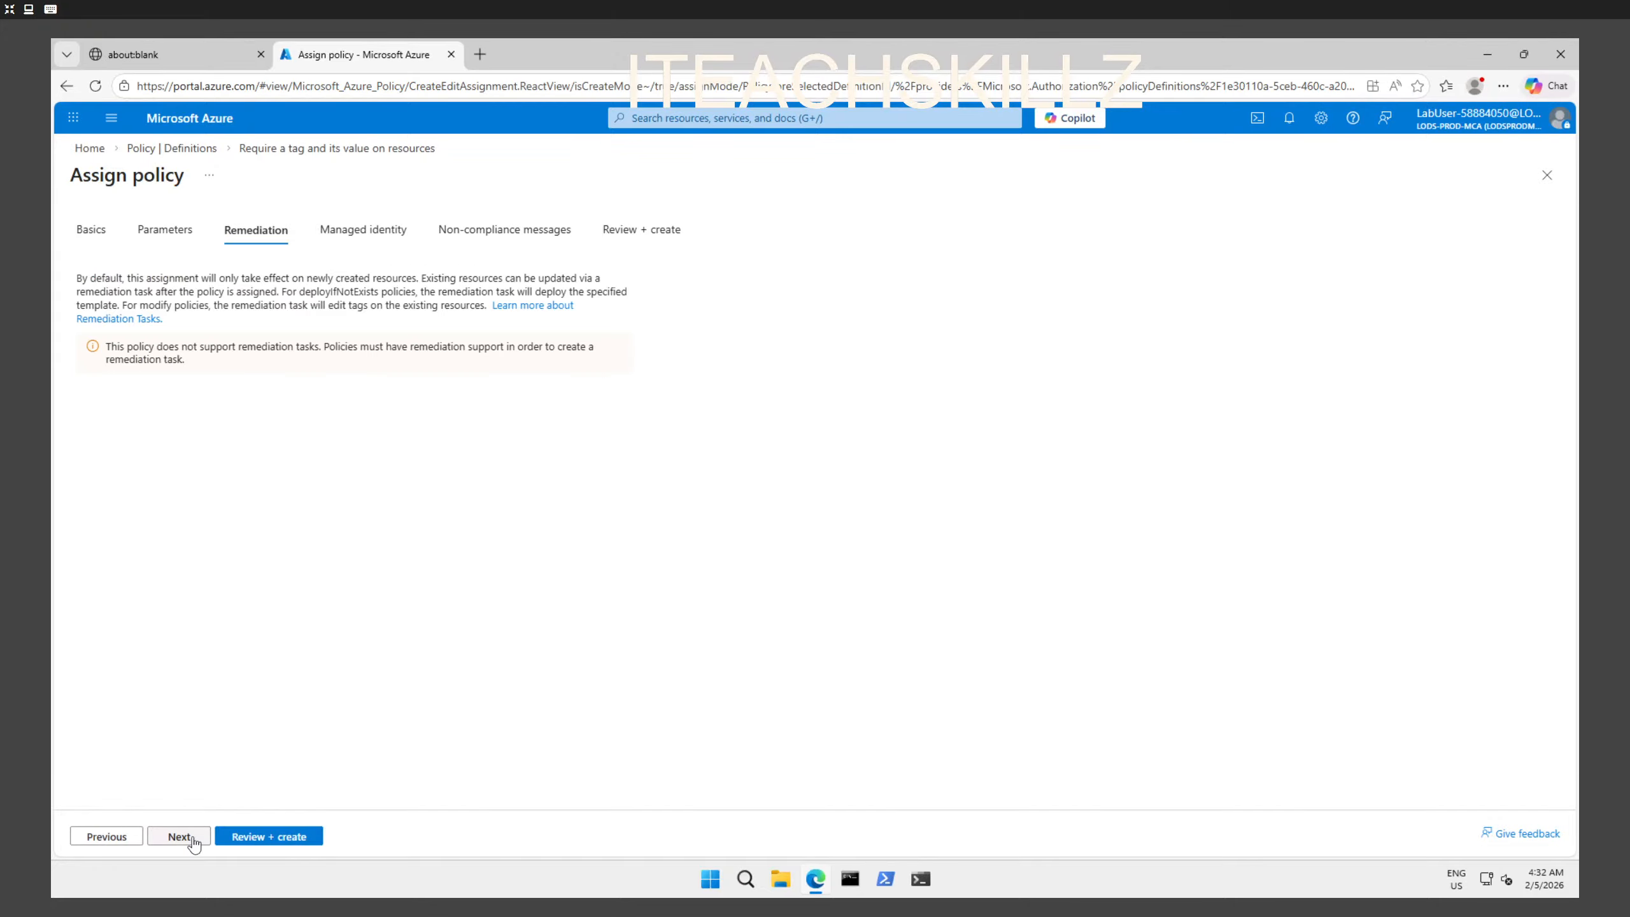
pyautogui.click(180, 836)
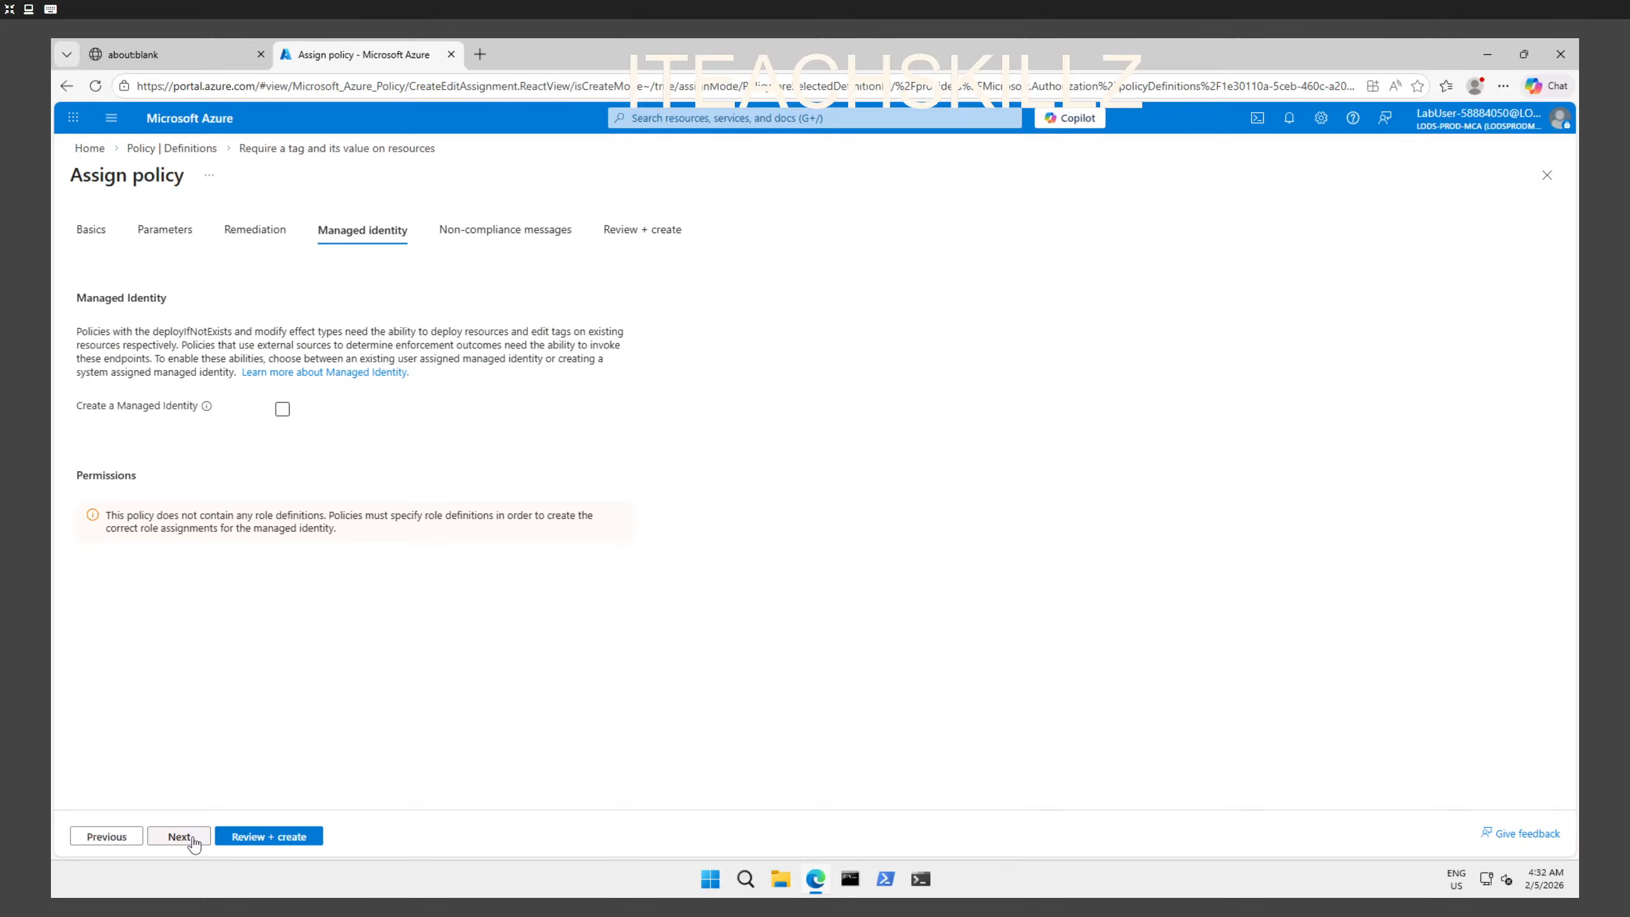
pyautogui.click(180, 837)
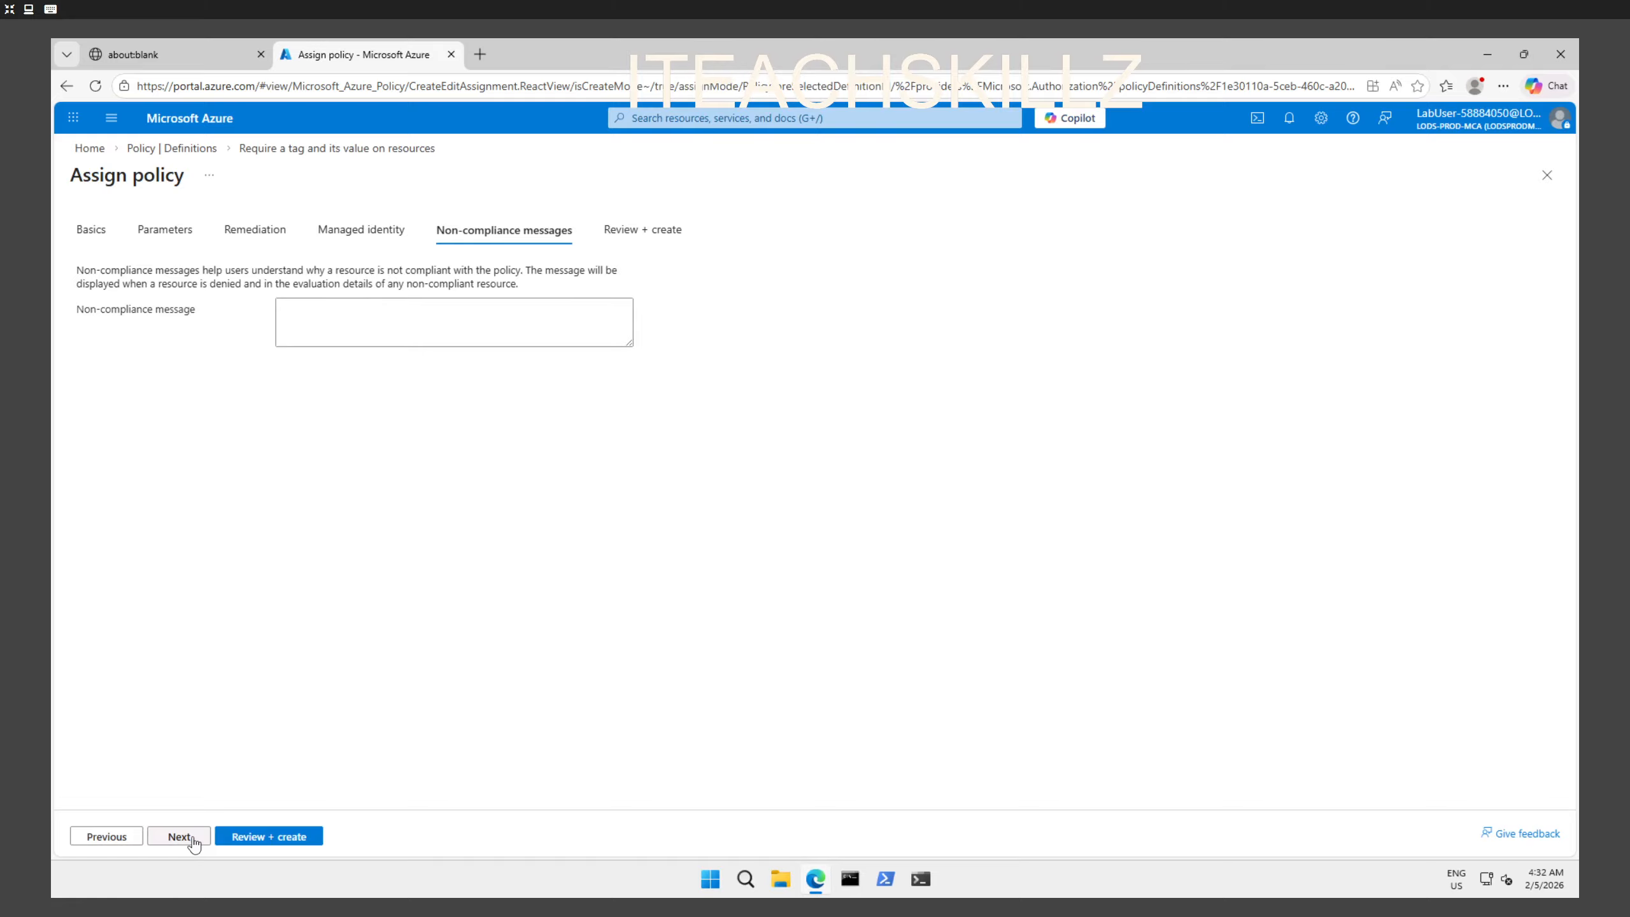
pyautogui.click(192, 842)
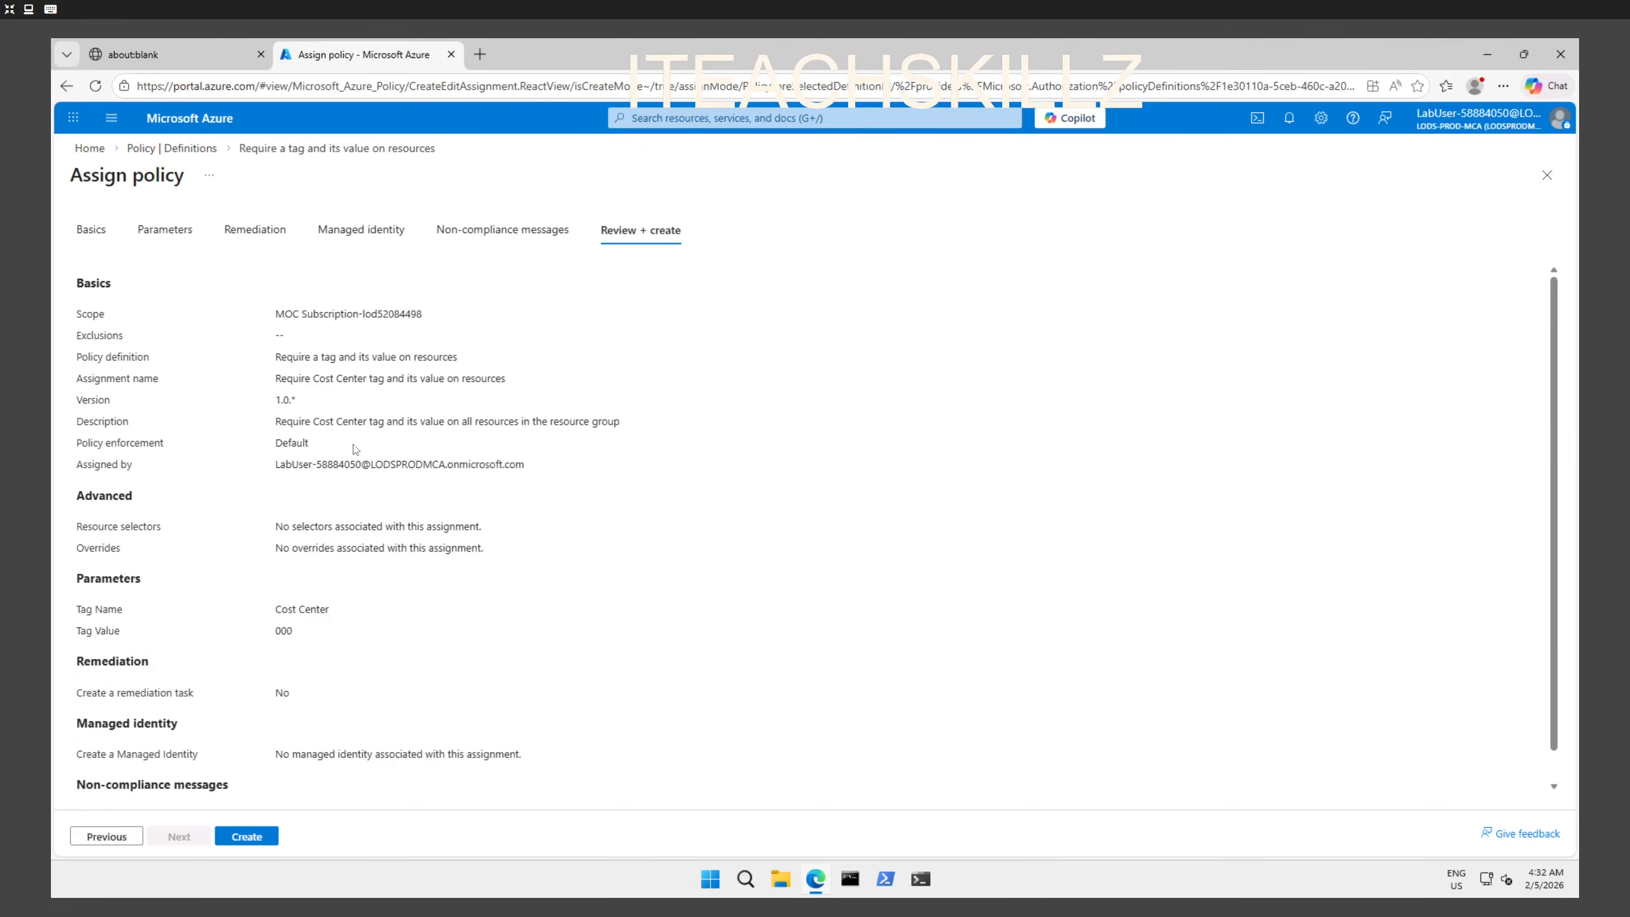
pyautogui.scroll(-2, 315, 404)
pyautogui.scroll(1, 340, 424)
pyautogui.scroll(-1, 402, 512)
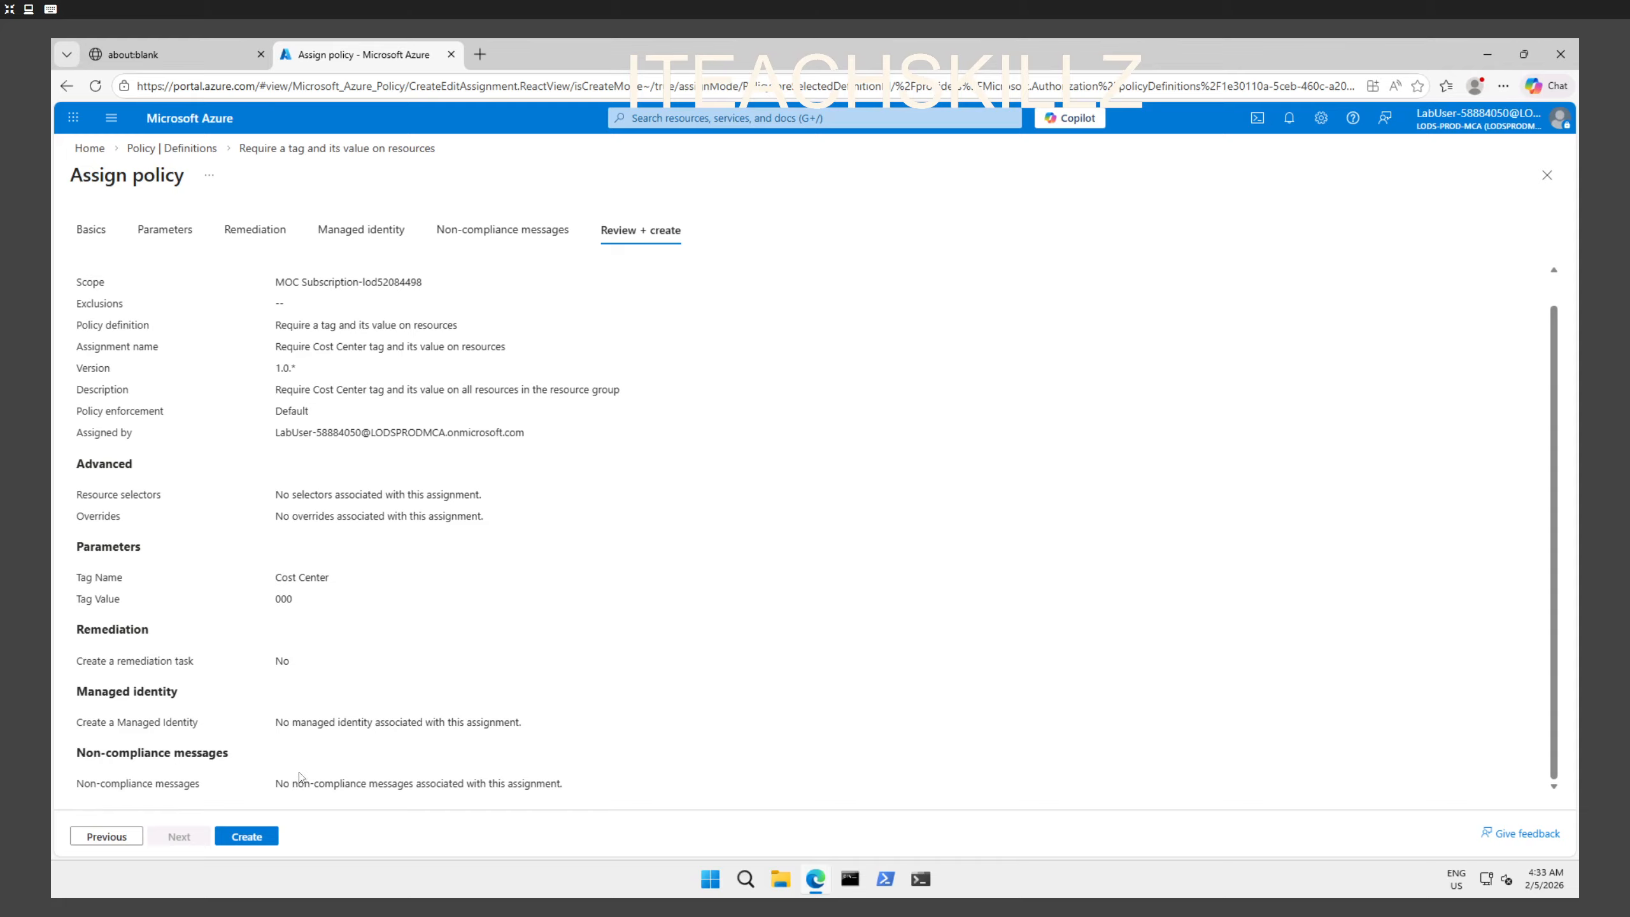
pyautogui.click(246, 836)
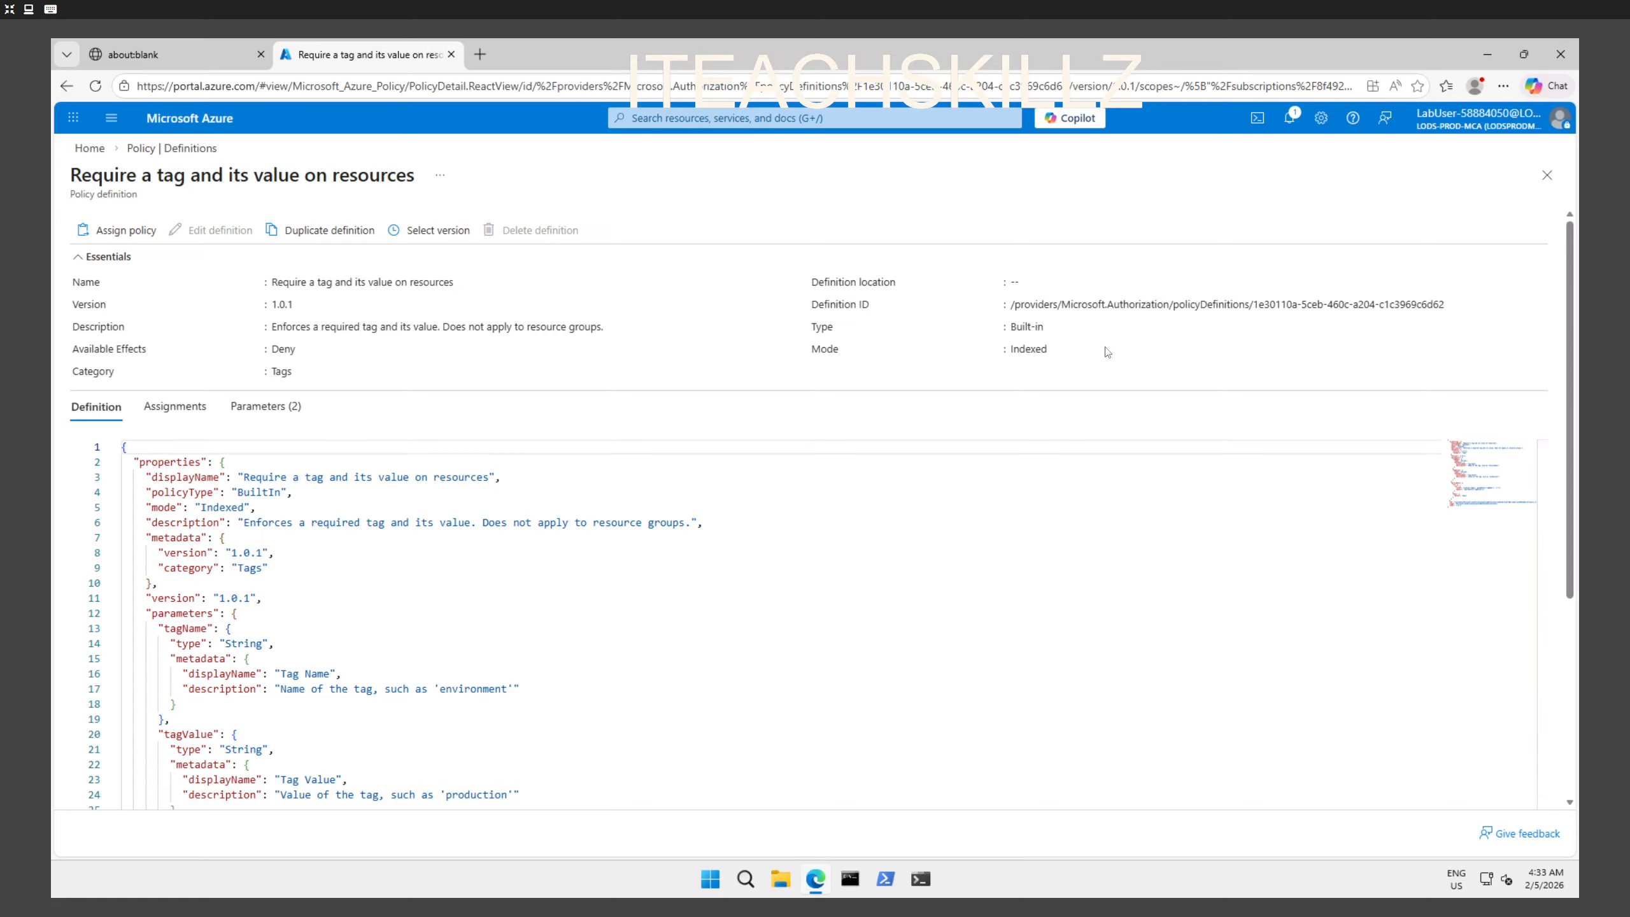
# Step: Check the portal notifications for the policy assignment's status and return to the portal home page
pyautogui.click(1291, 119)
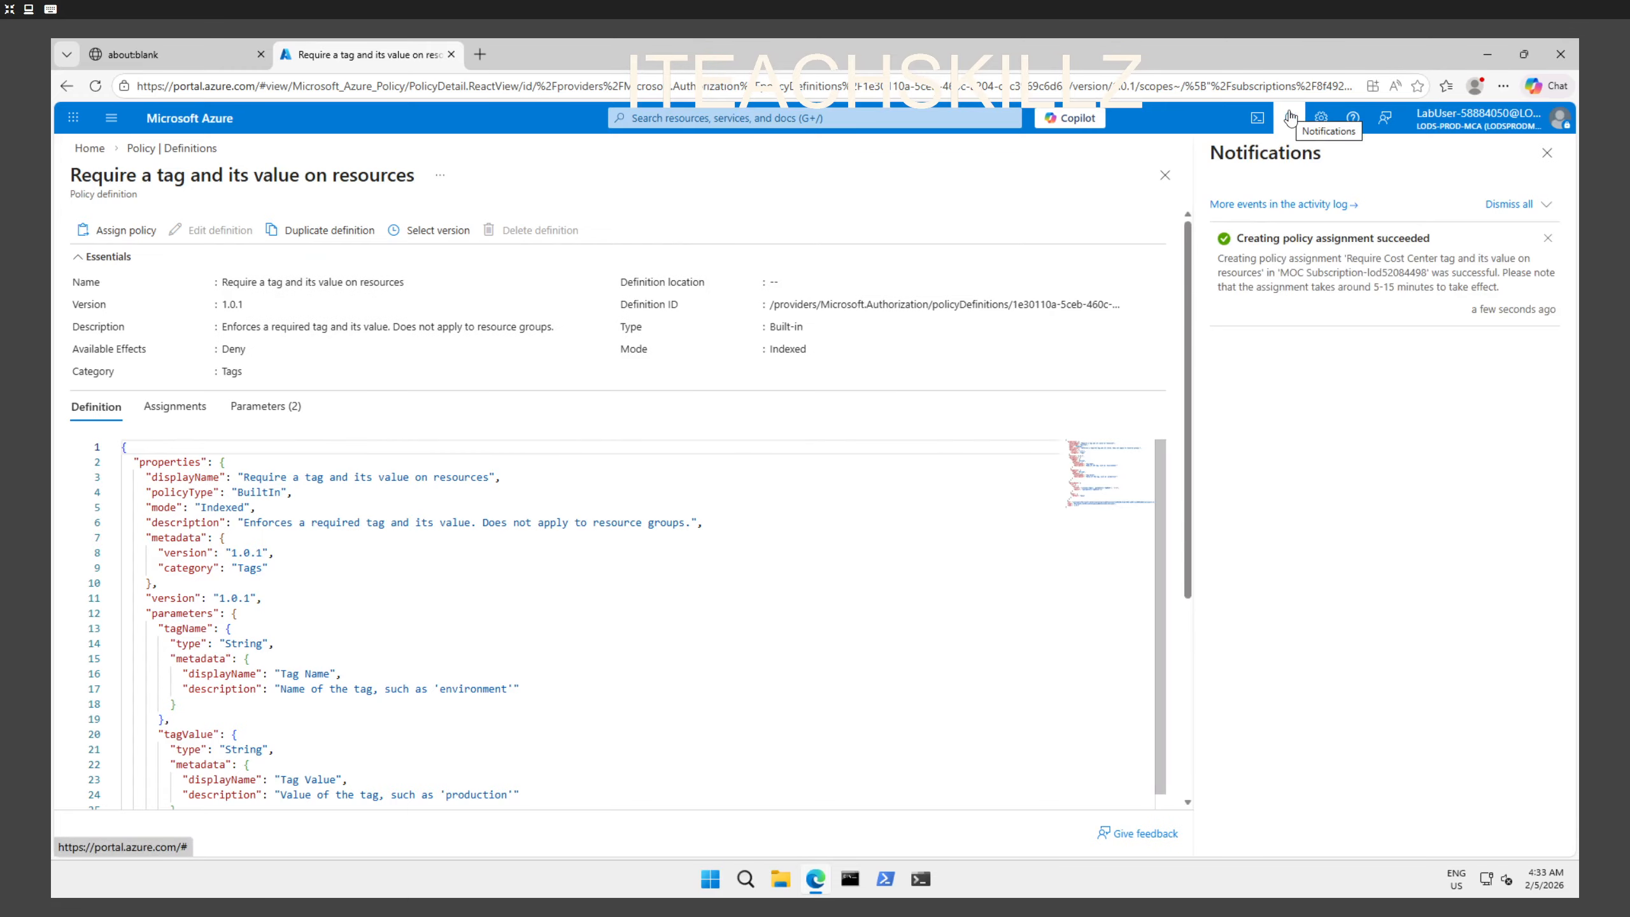
pyautogui.click(1290, 119)
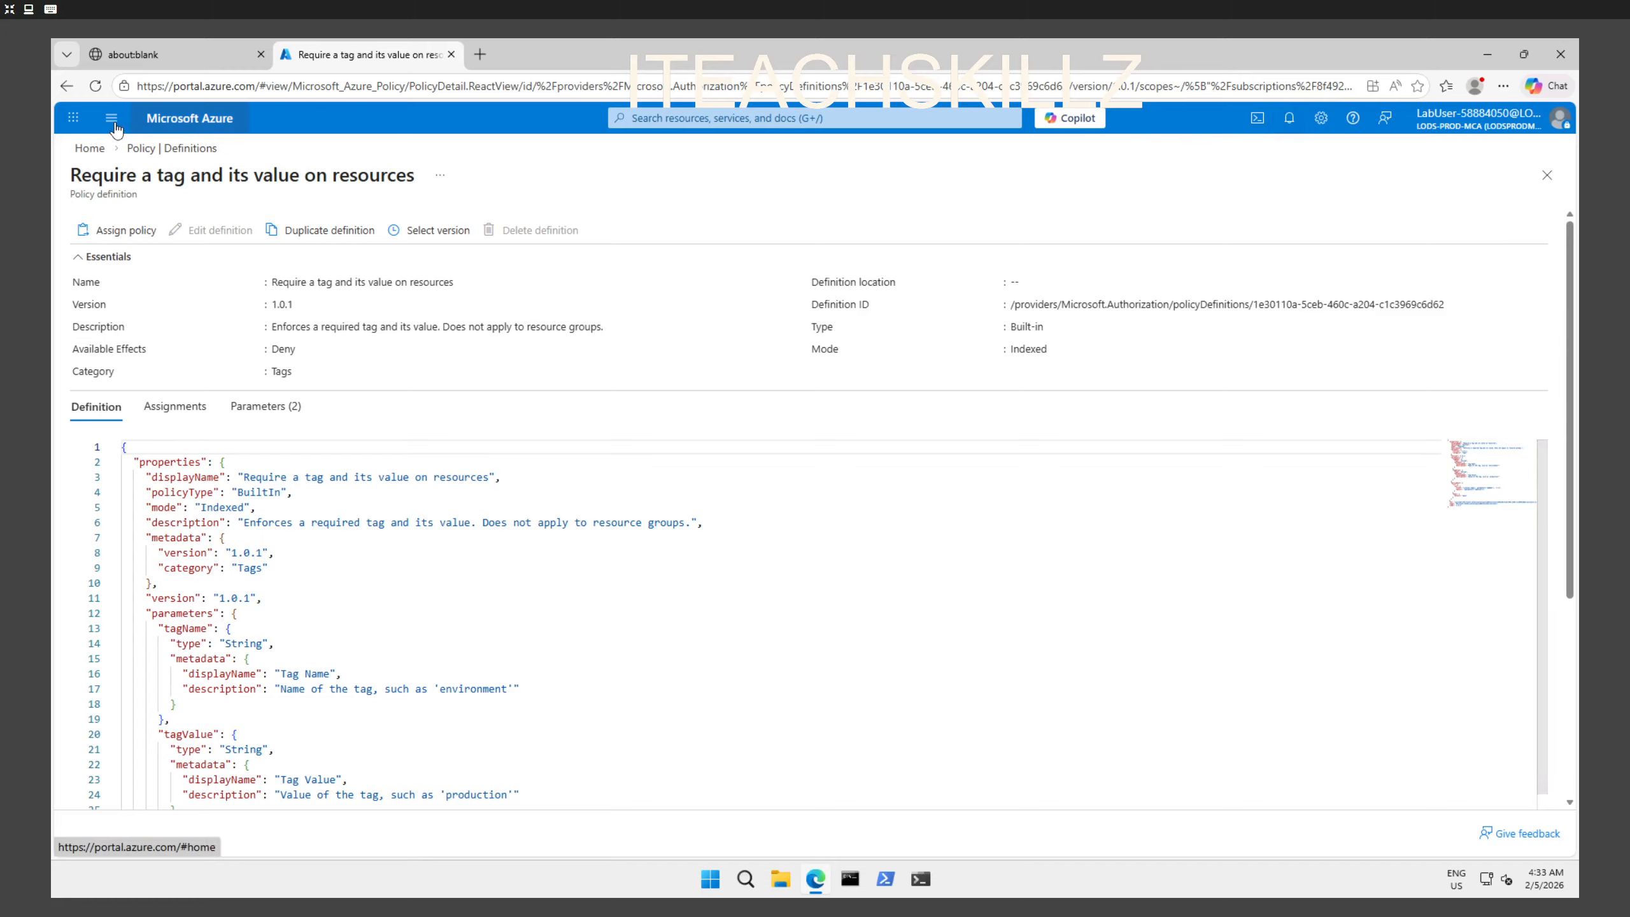
pyautogui.click(95, 149)
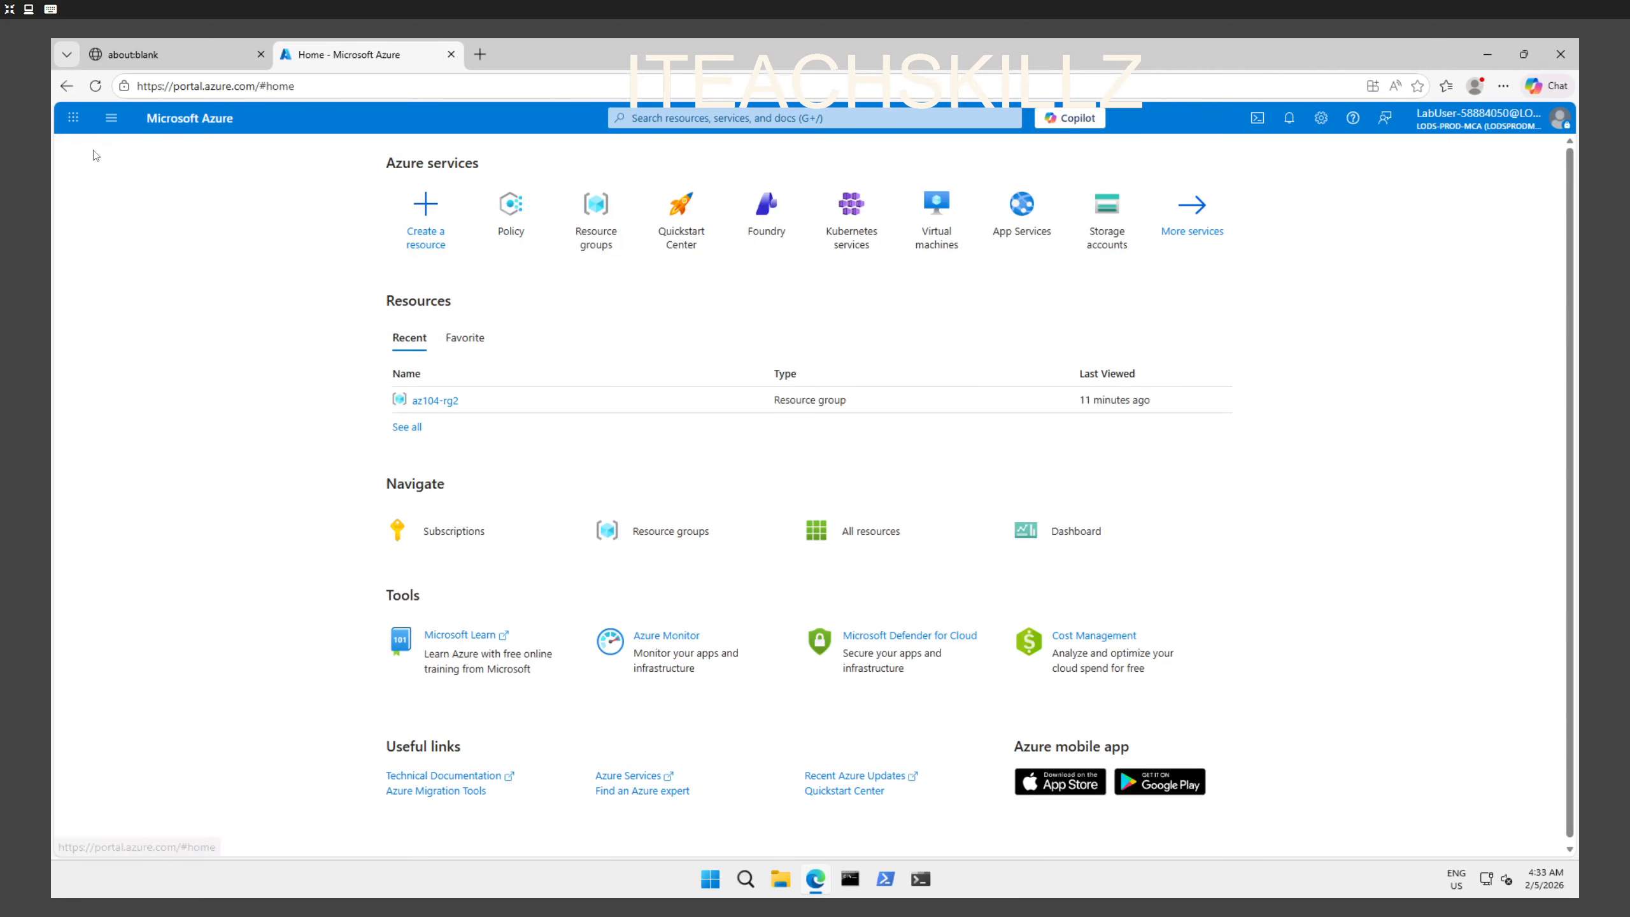
pyautogui.click(727, 121)
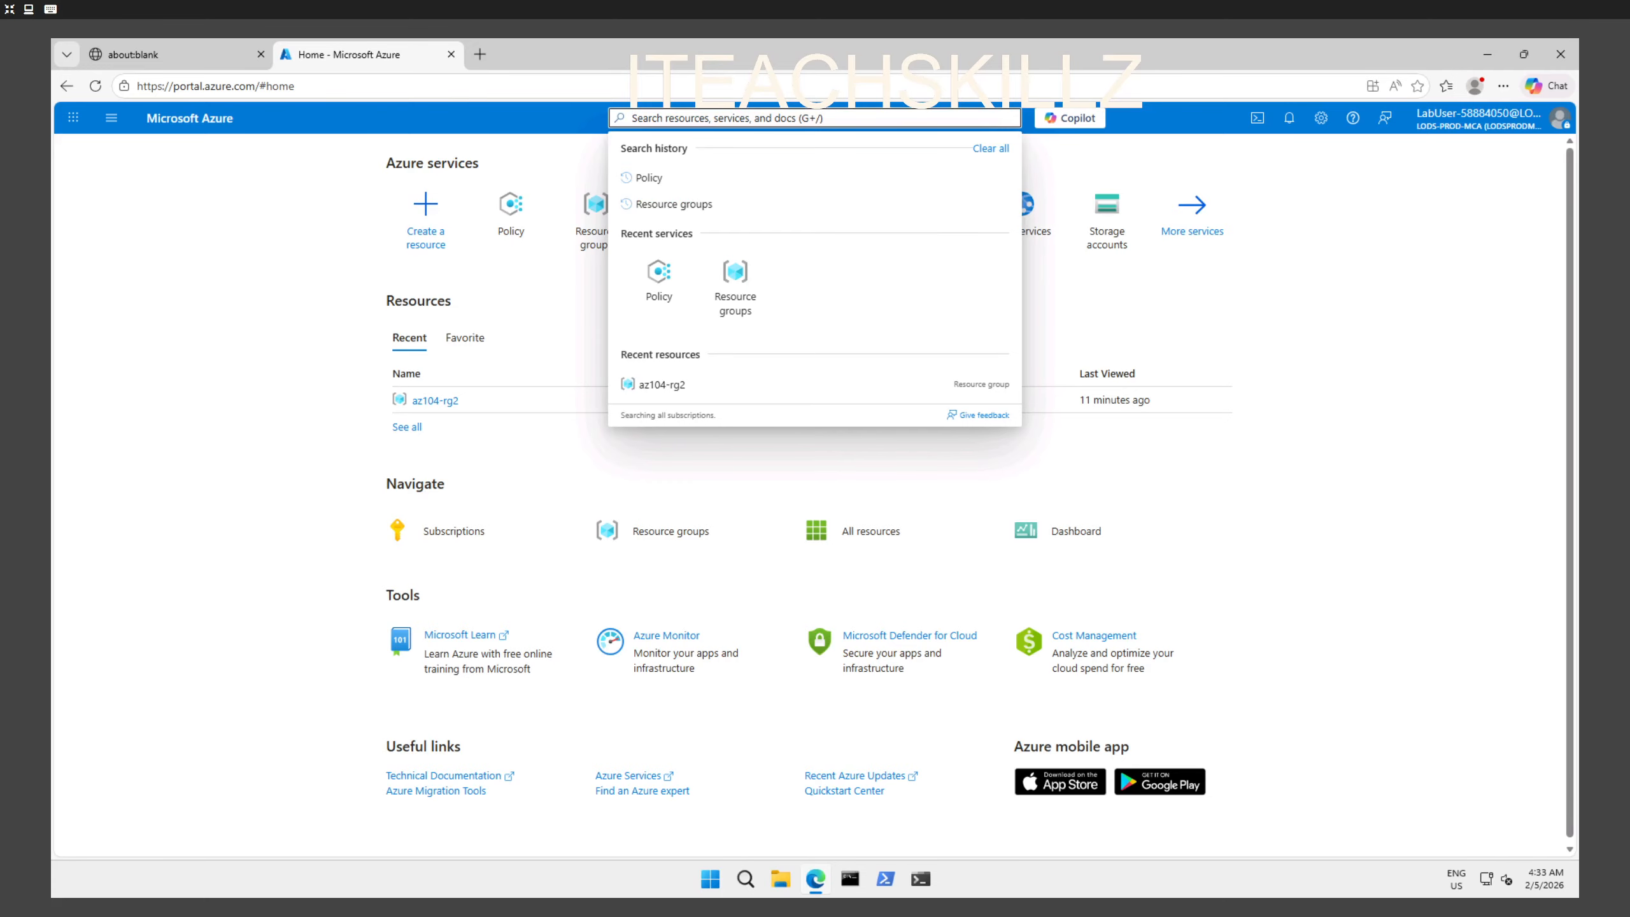
pyautogui.write('Storage Accounts')
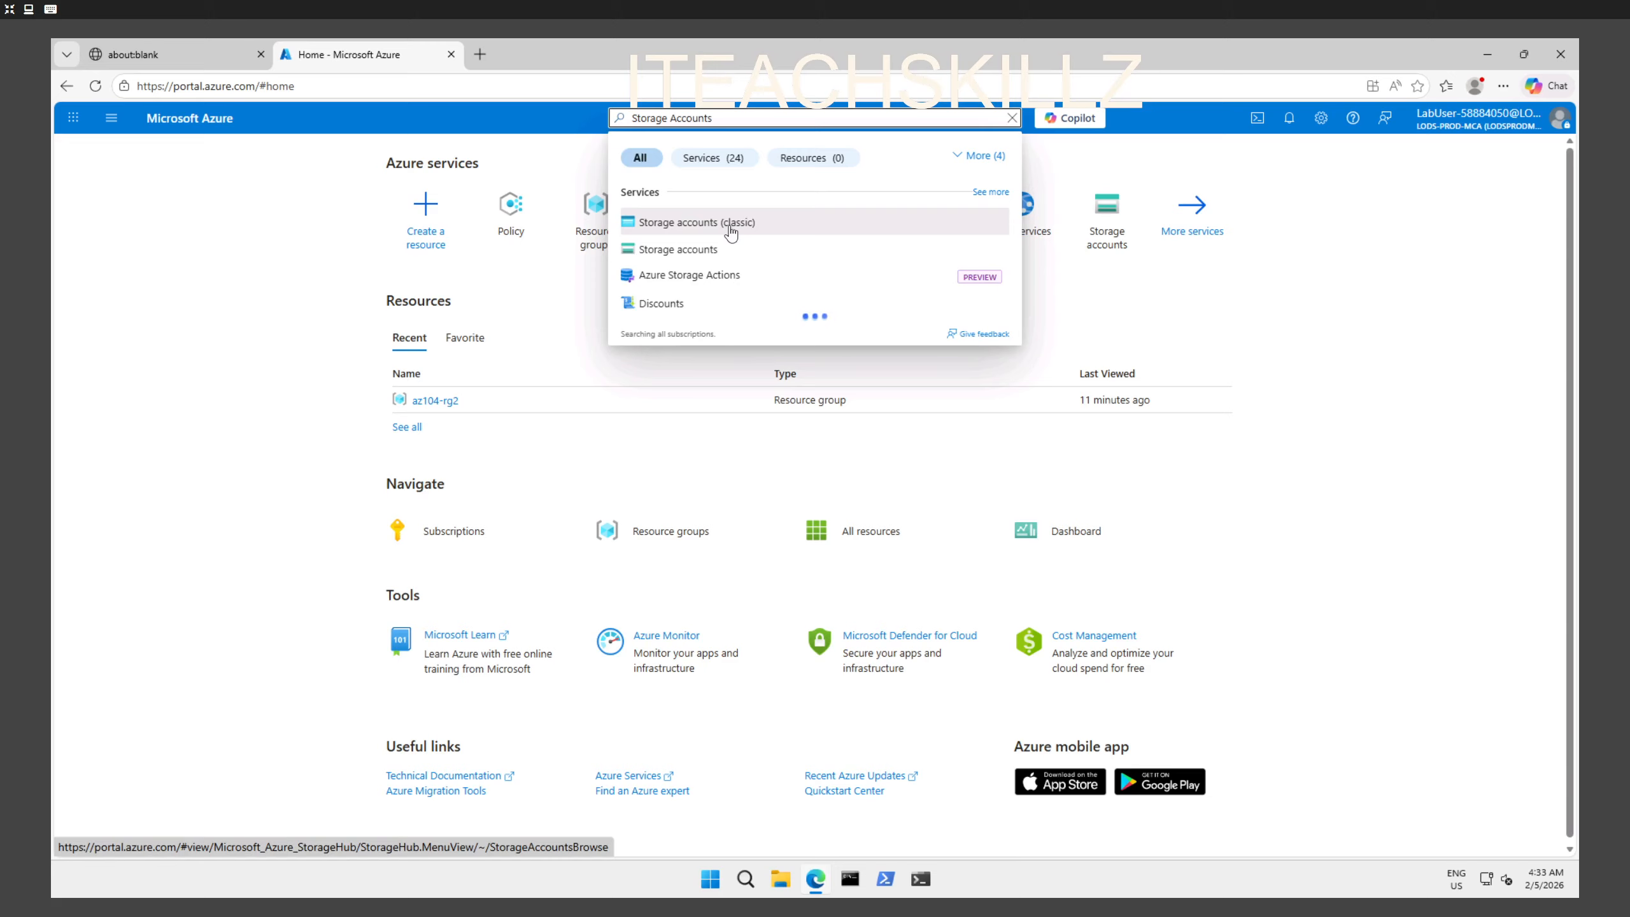
pyautogui.click(701, 251)
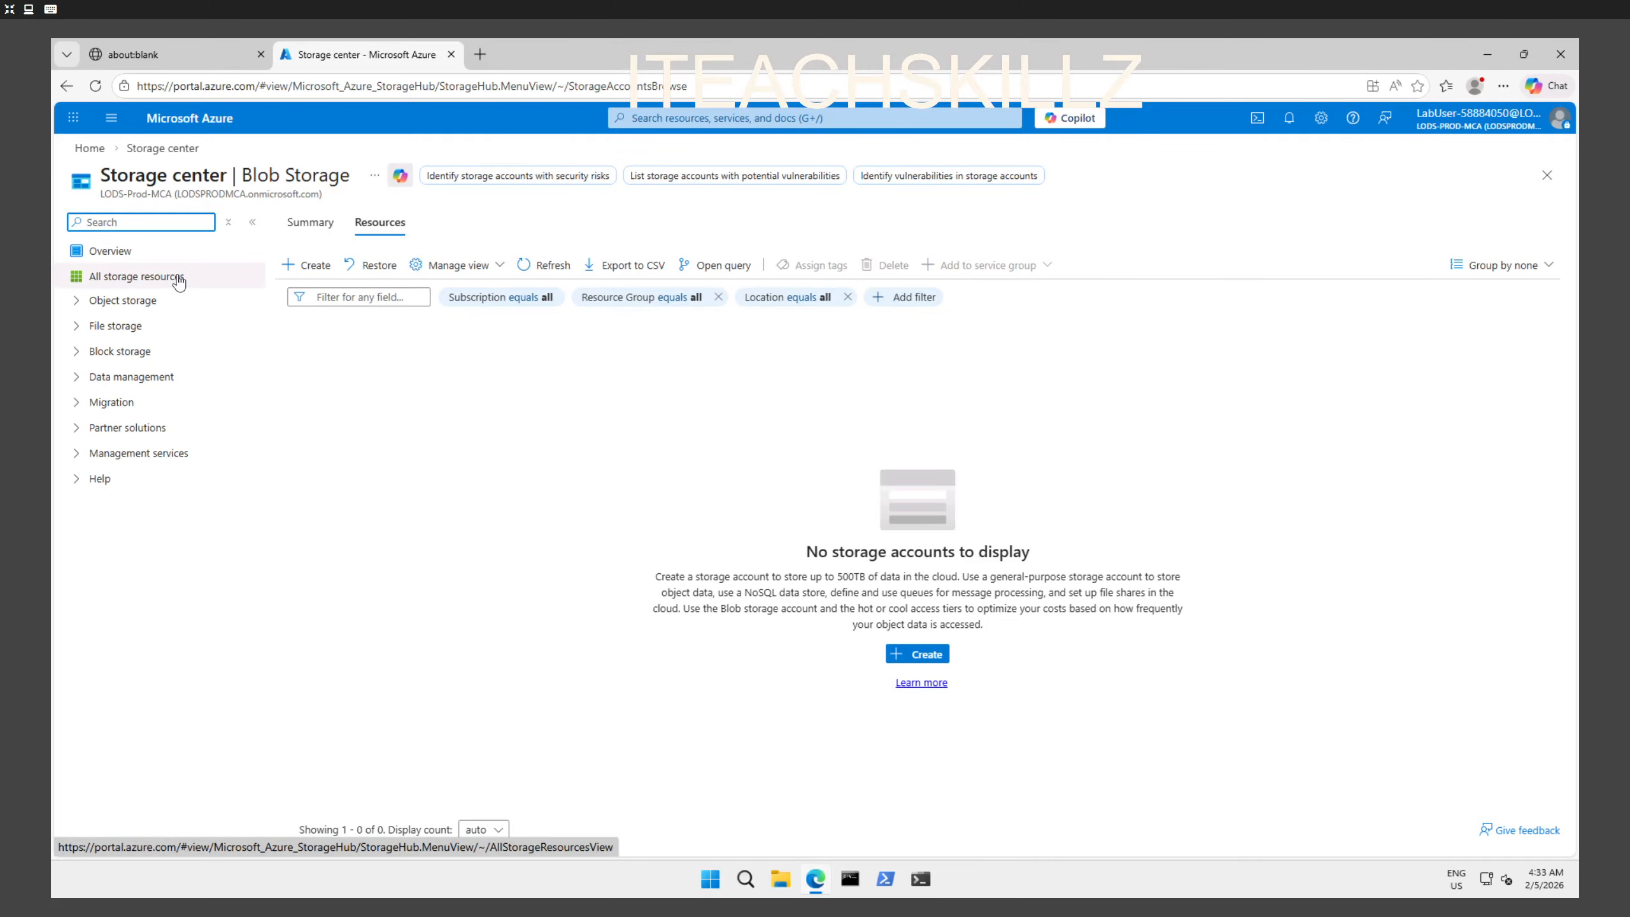
pyautogui.click(139, 258)
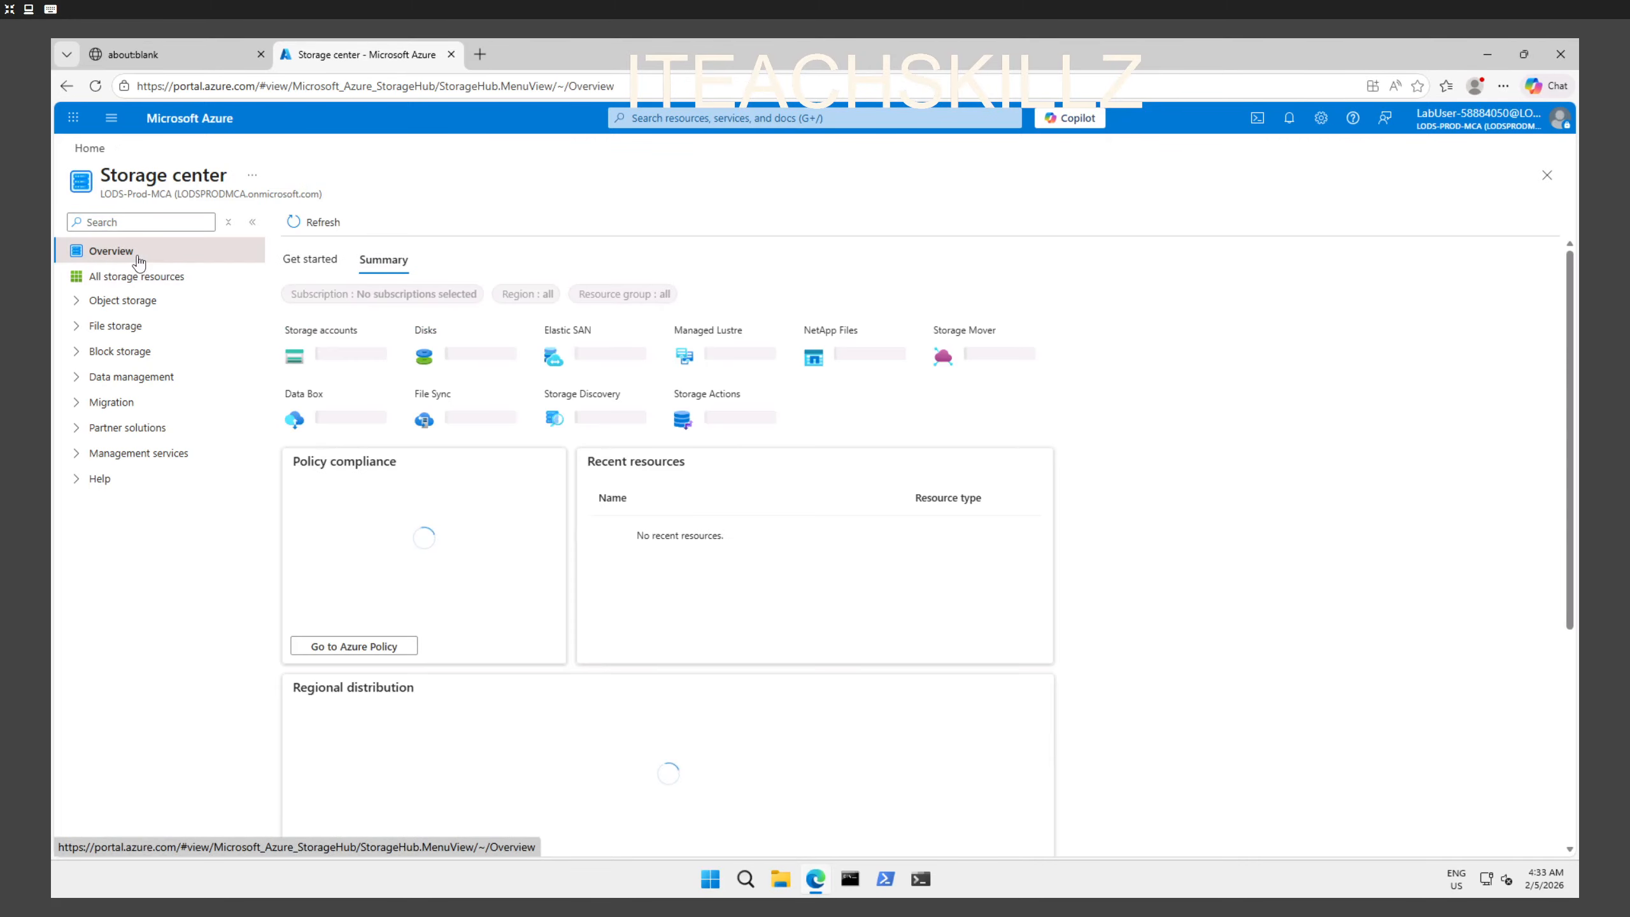
pyautogui.click(82, 149)
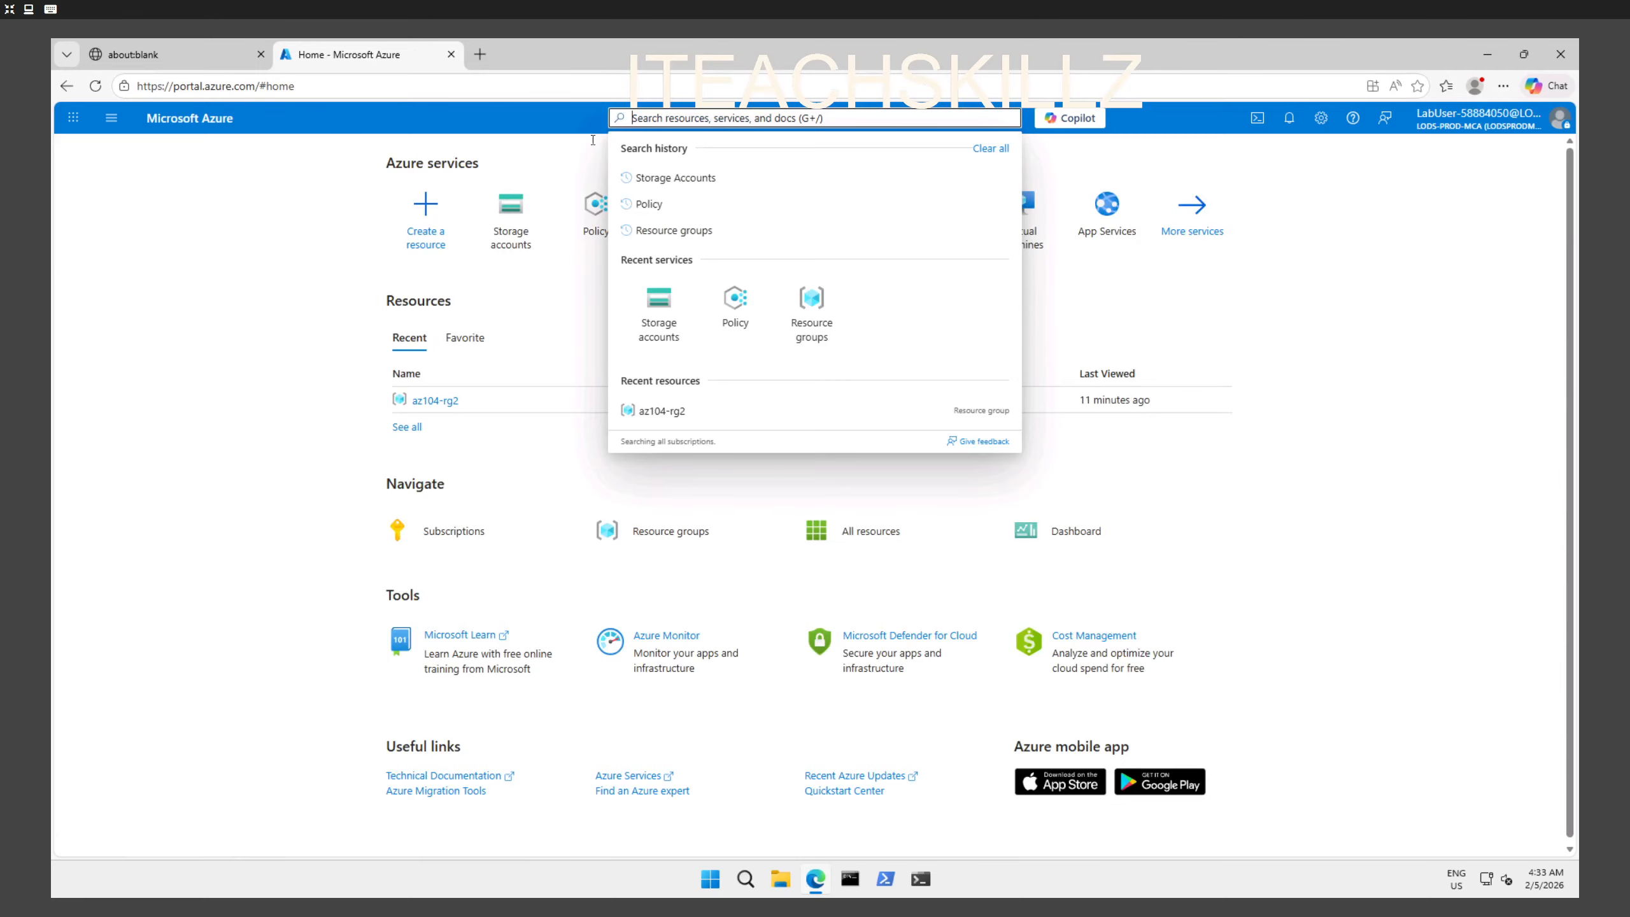
# Step: Start creating a new storage account in the resource group az104-rg2
pyautogui.click(503, 223)
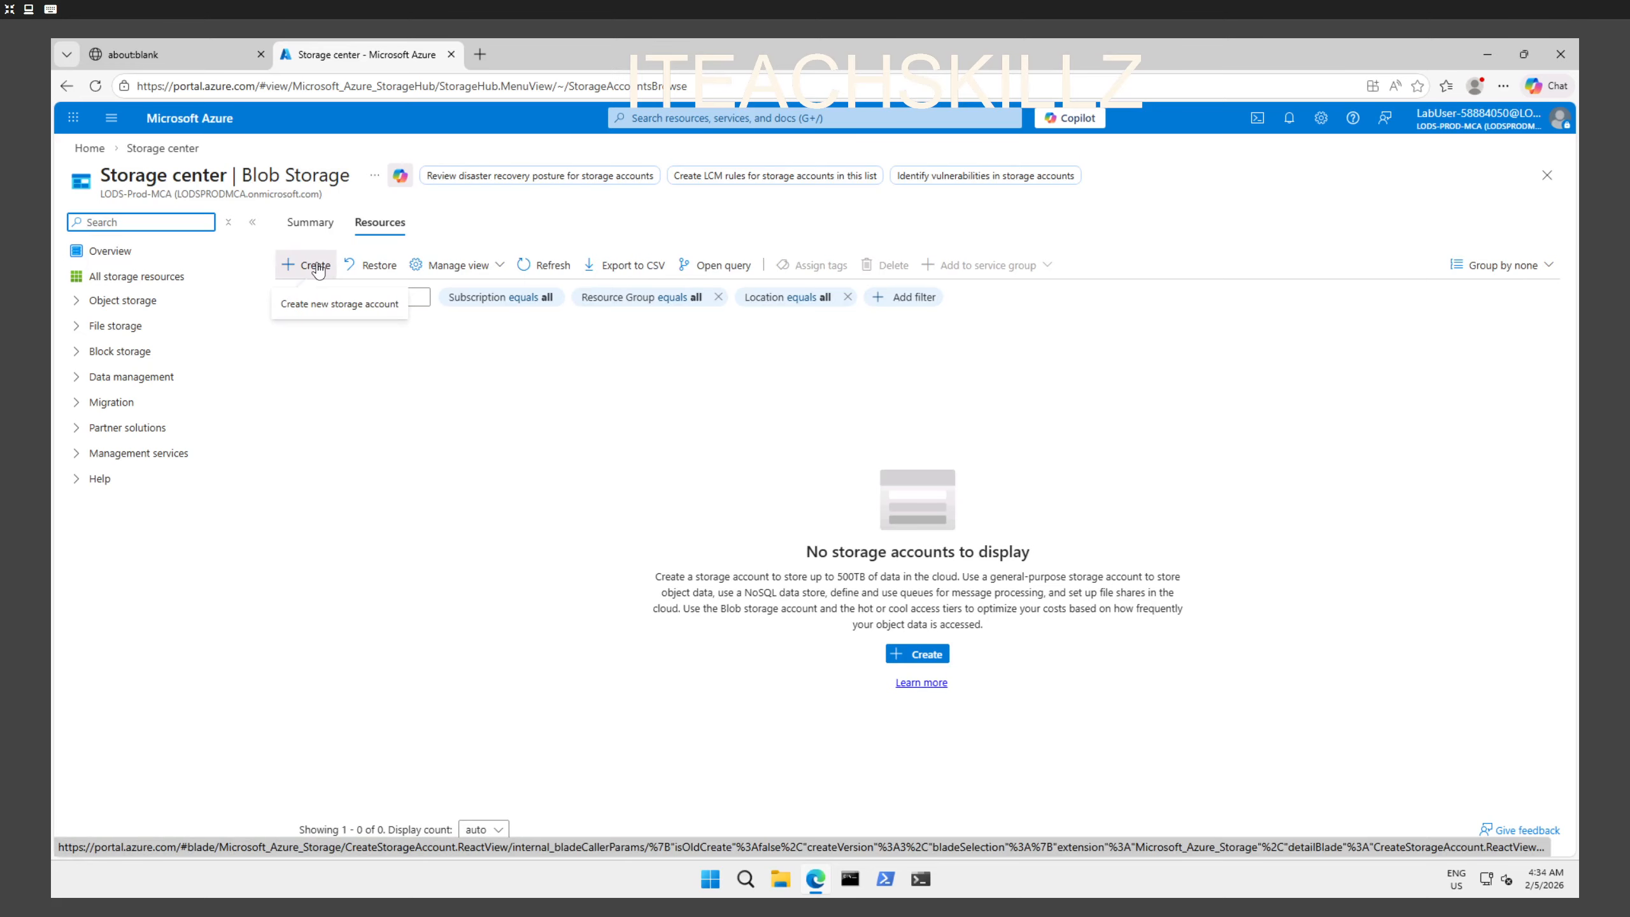
pyautogui.click(316, 266)
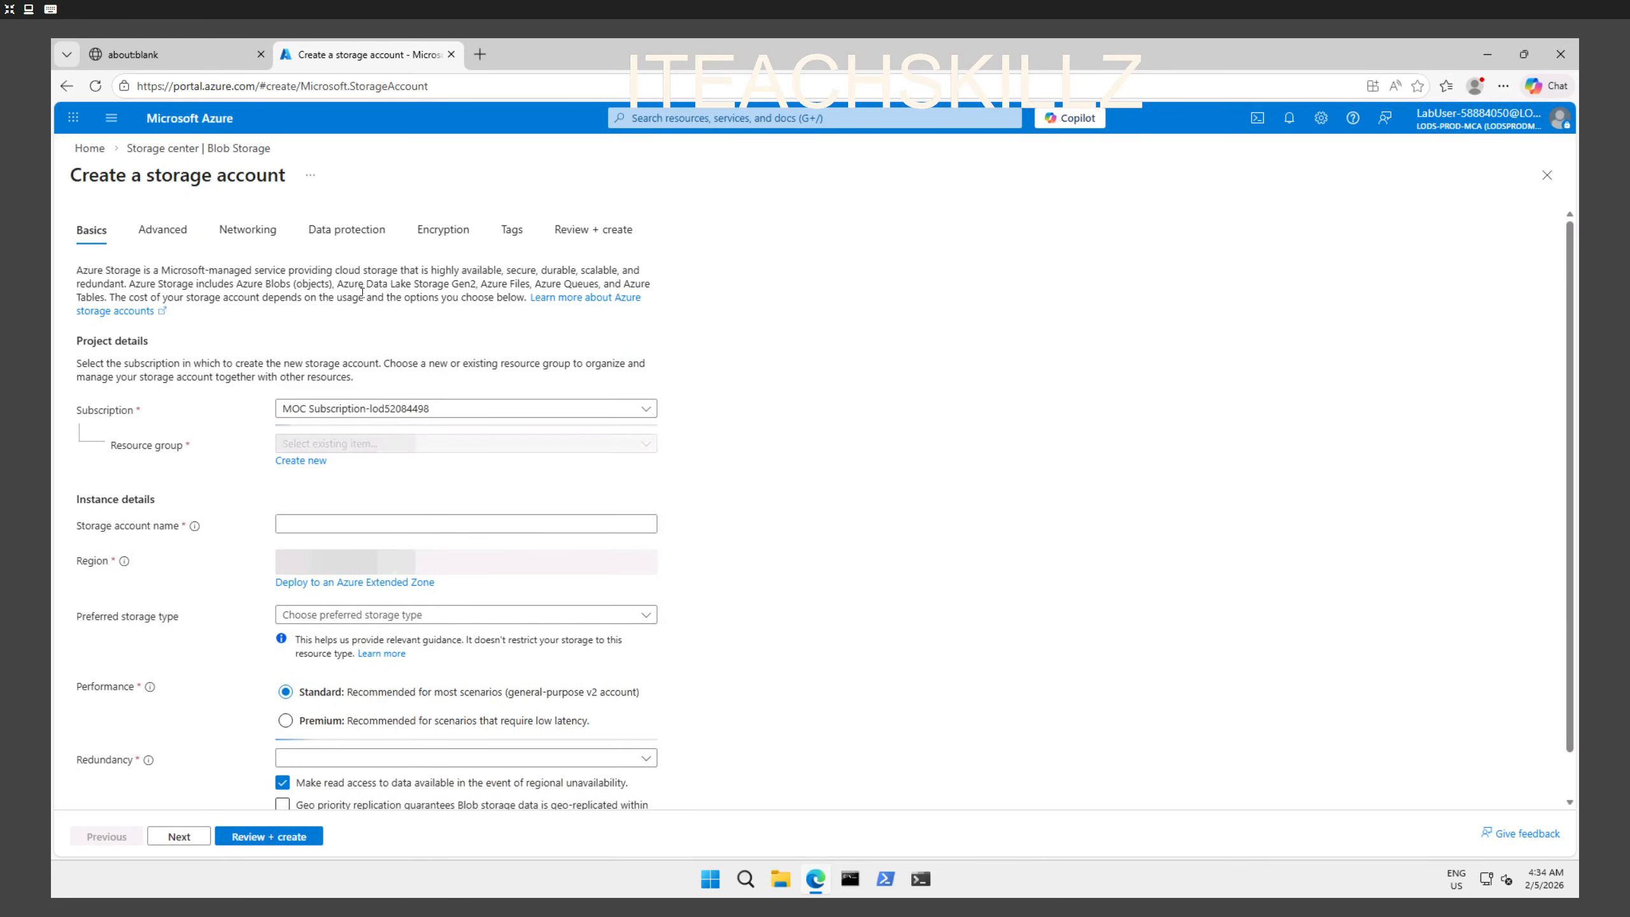
pyautogui.scroll(-1, 417, 461)
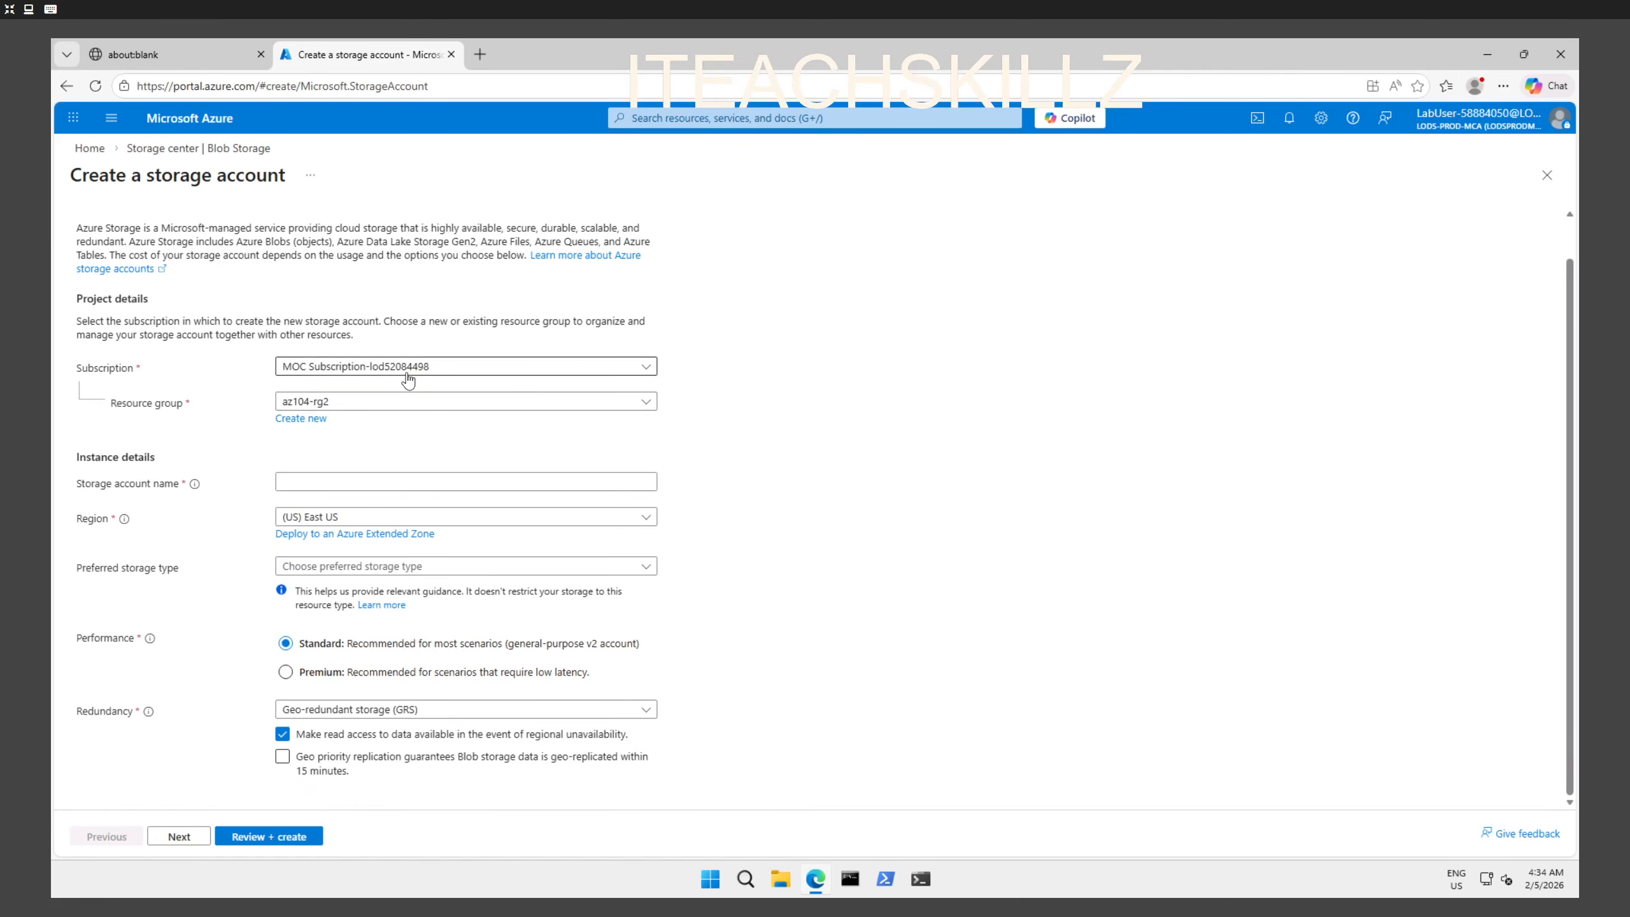
pyautogui.click(408, 402)
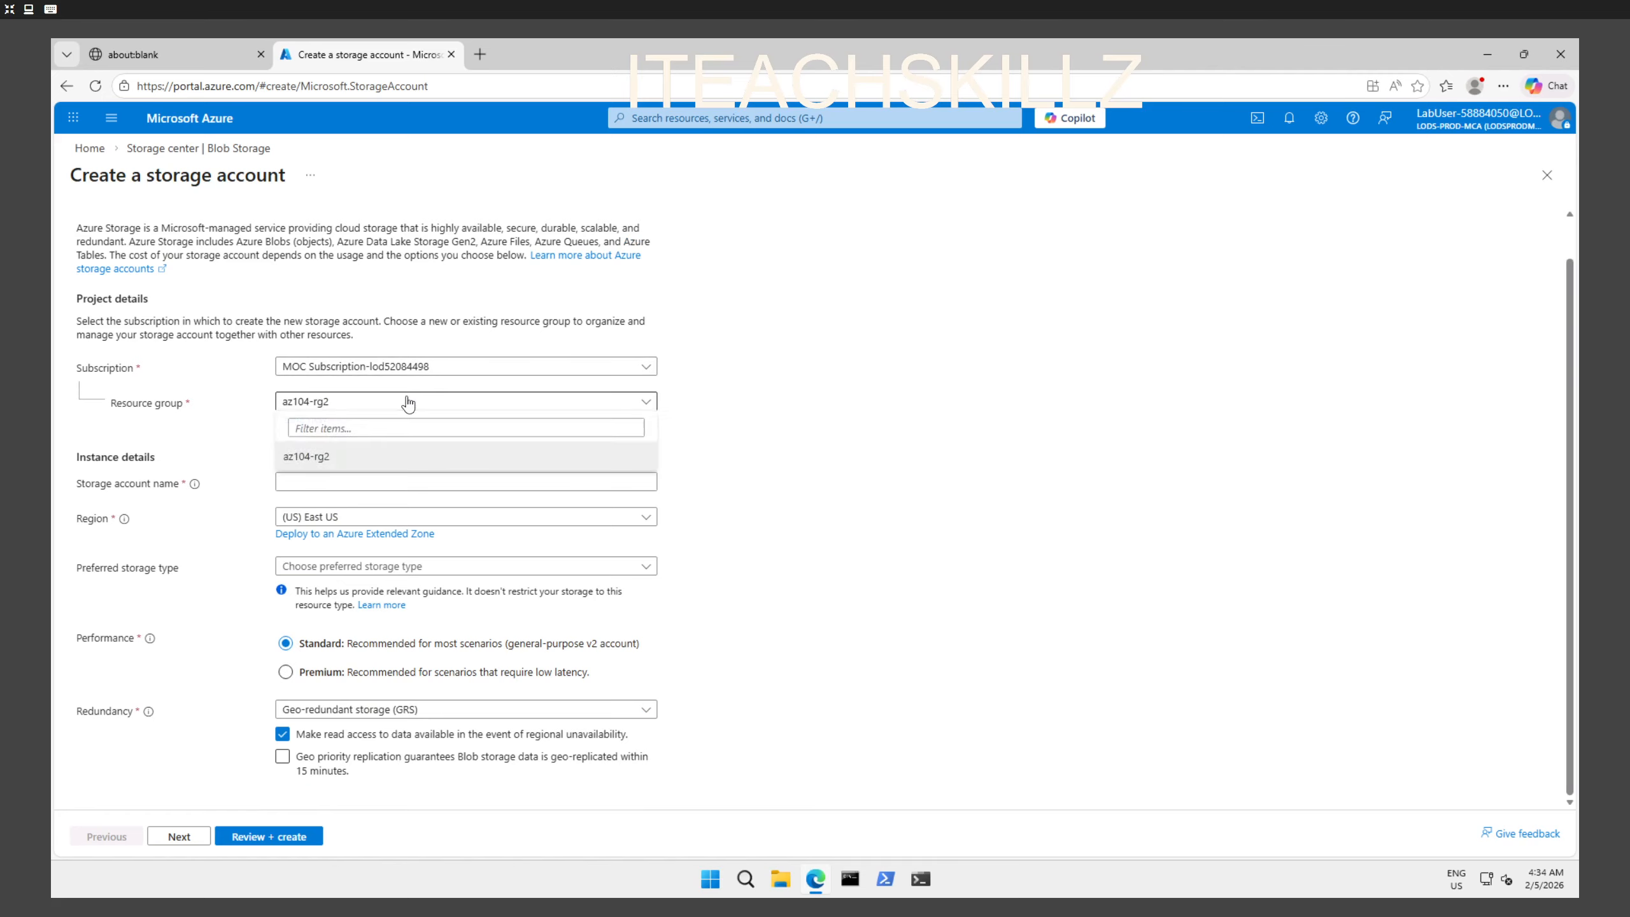
pyautogui.click(767, 436)
# Step: Name the storage account "az104storage"
pyautogui.click(402, 482)
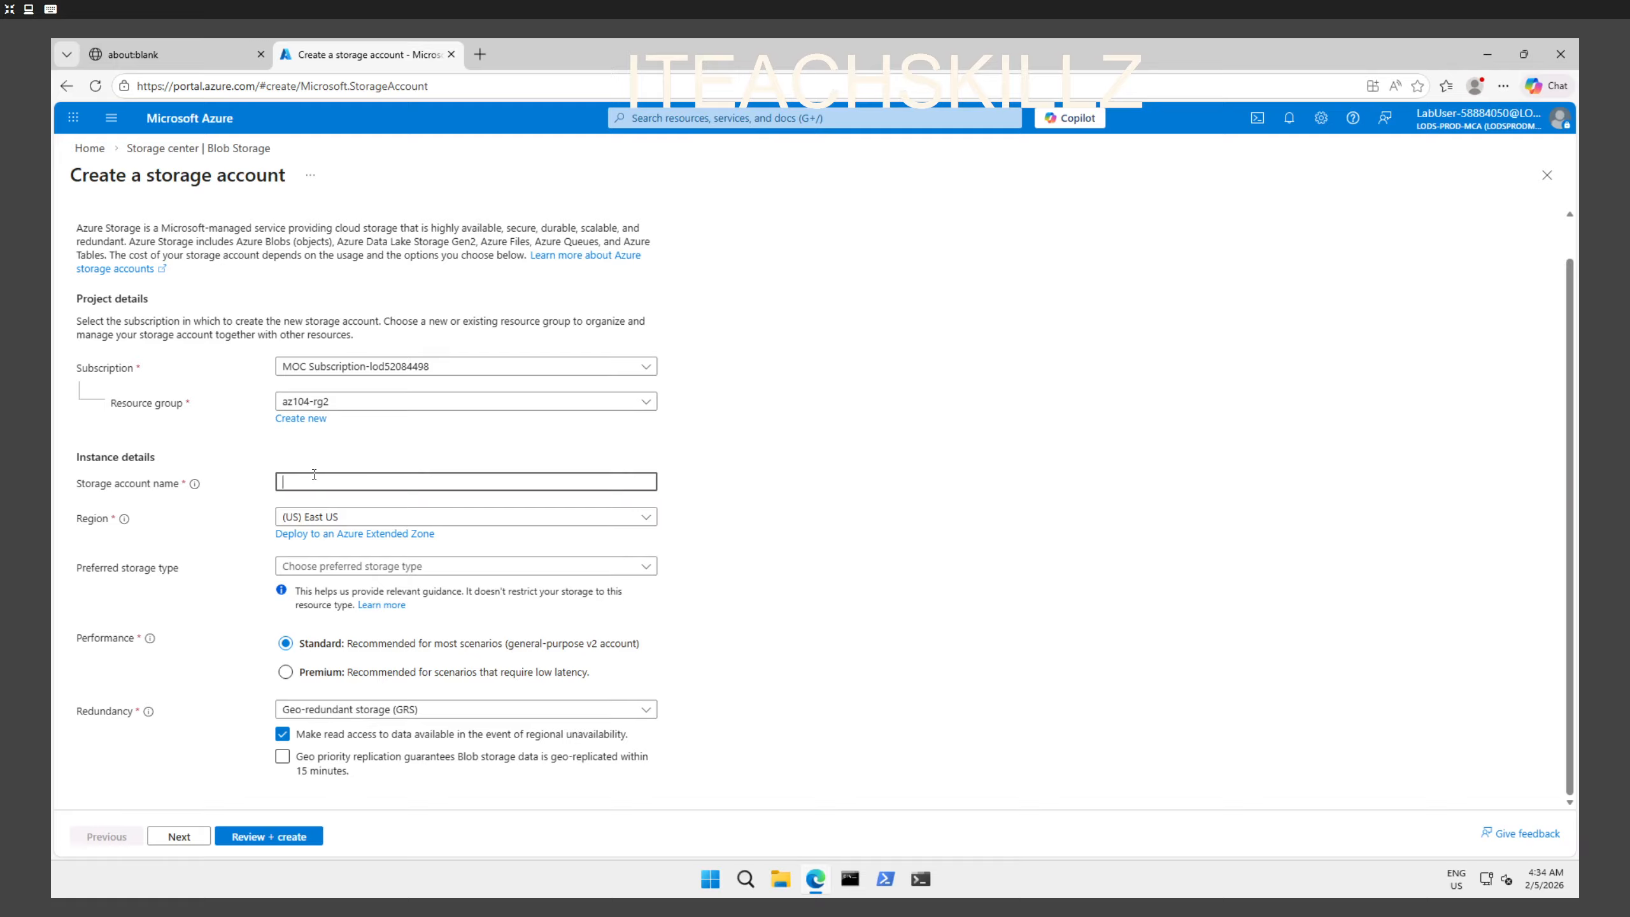
pyautogui.write('az-104-storg')
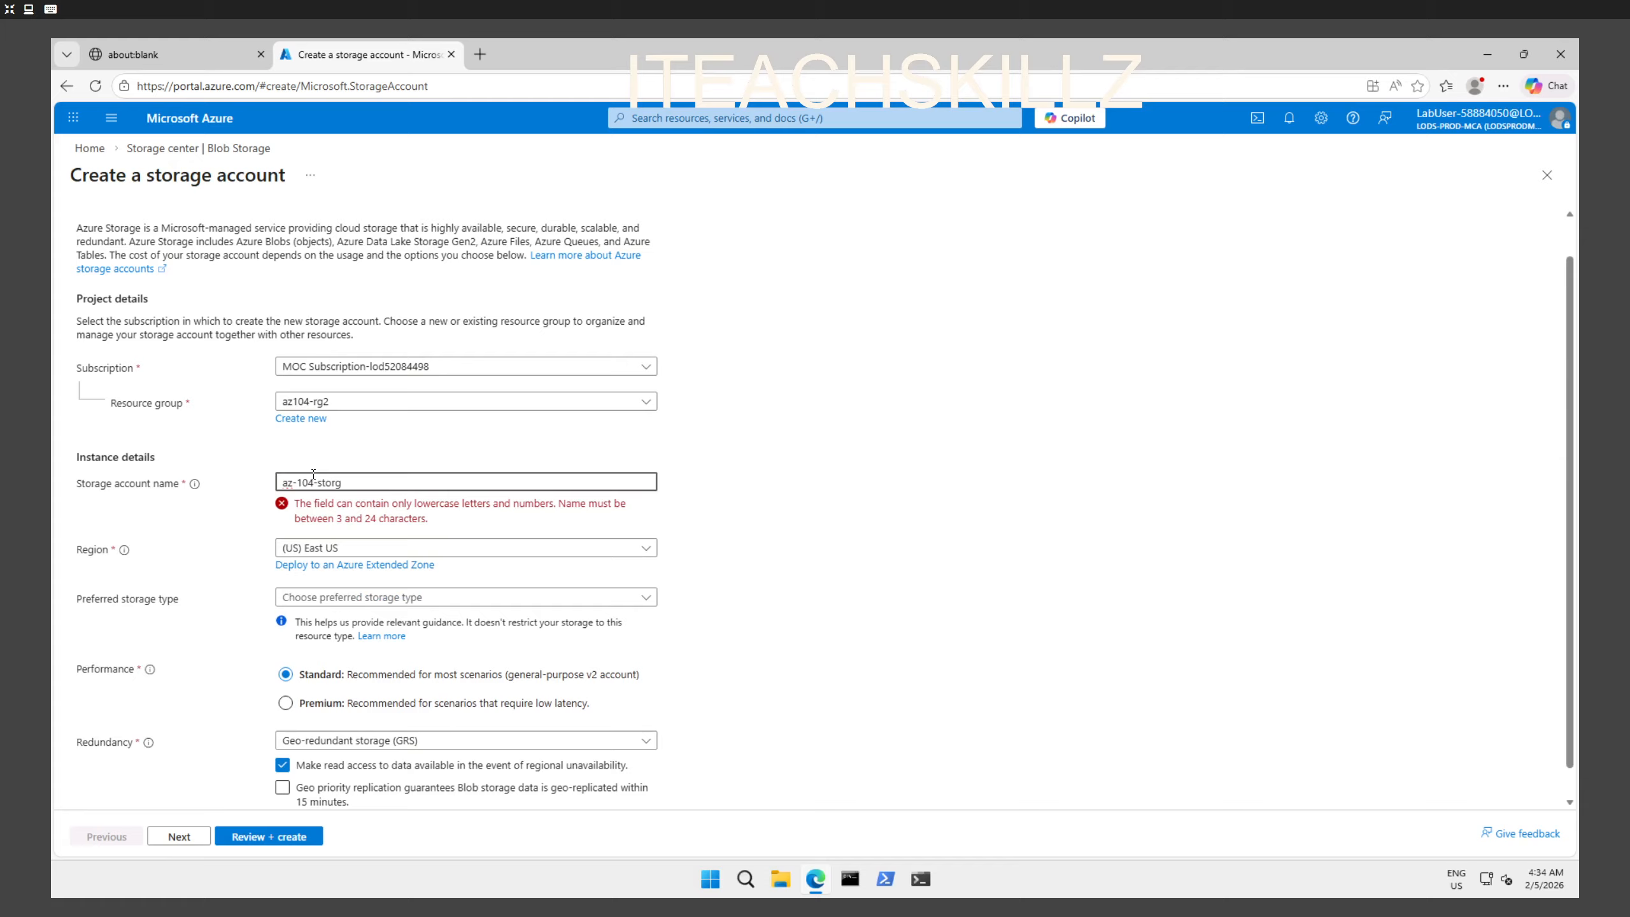
pyautogui.press('BackSpace')
pyautogui.press('BackSpace')
pyautogui.press('BackSpace')
pyautogui.press('BackSpace')
pyautogui.press('BackSpace')
pyautogui.press('BackSpace')
pyautogui.write('0194')
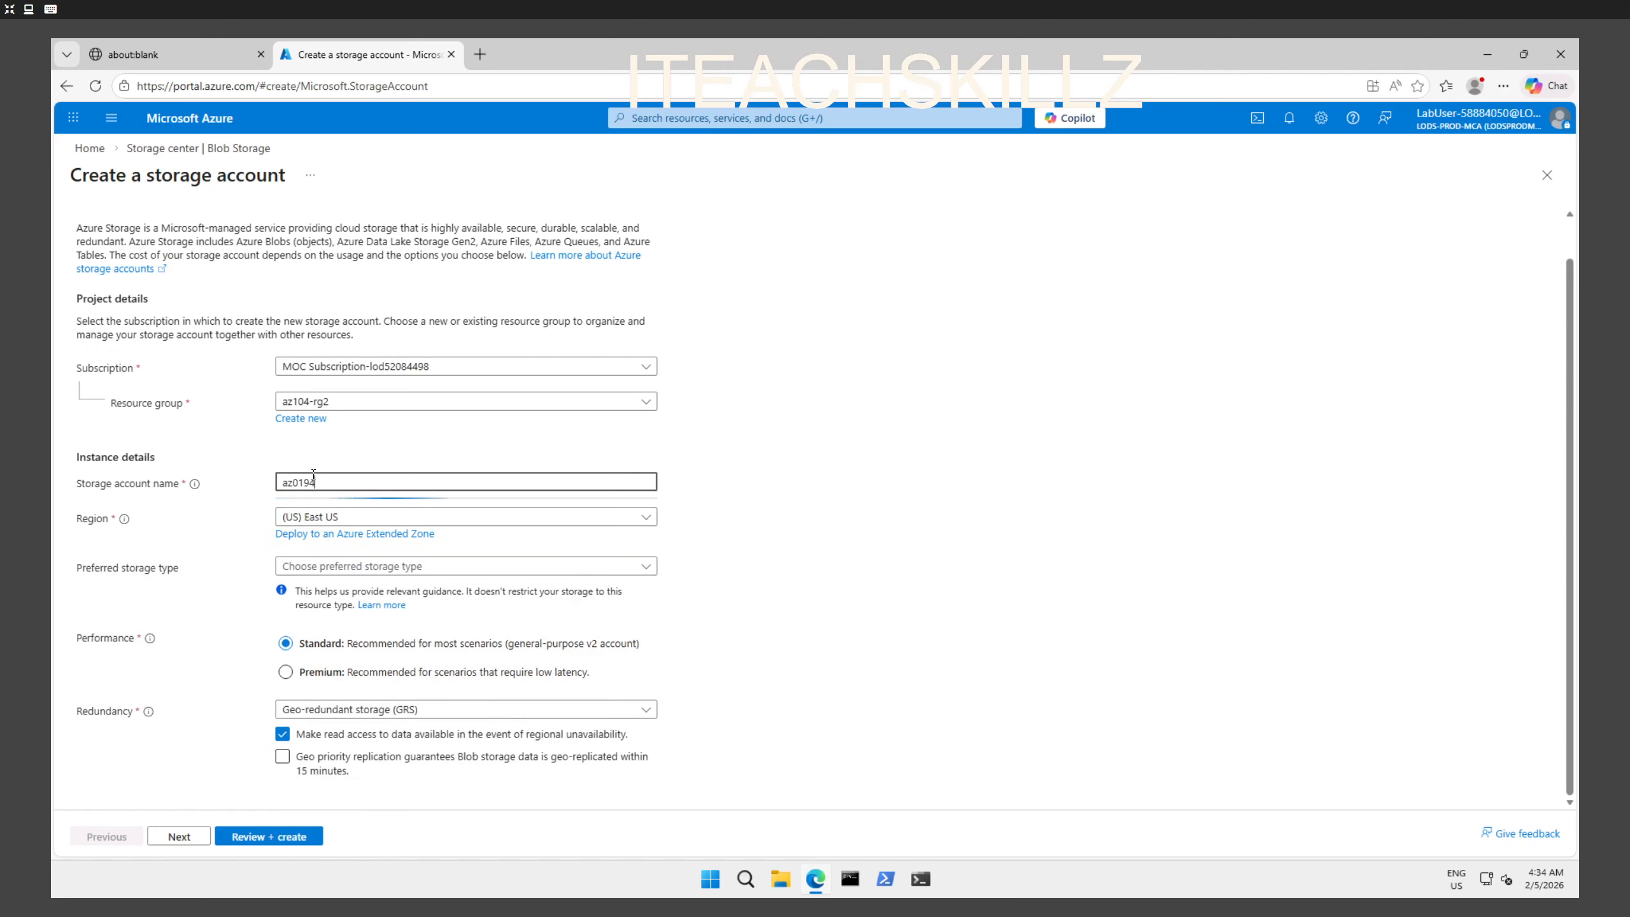
pyautogui.press('BackSpace')
pyautogui.press('BackSpace')
pyautogui.write('104-')
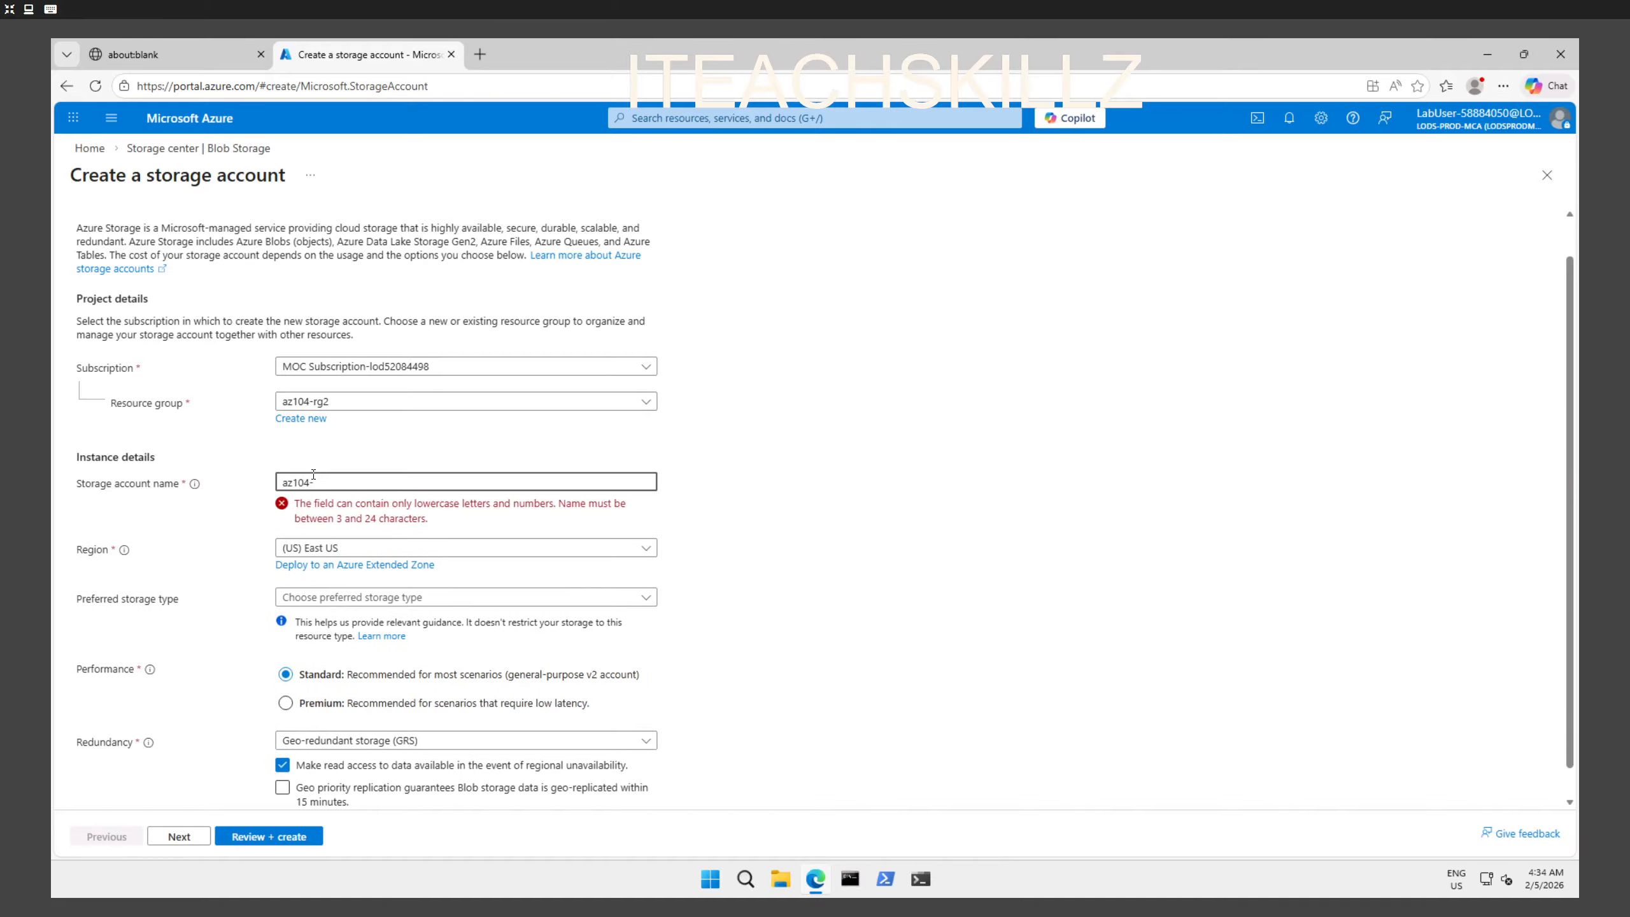
pyautogui.write('stoorag')
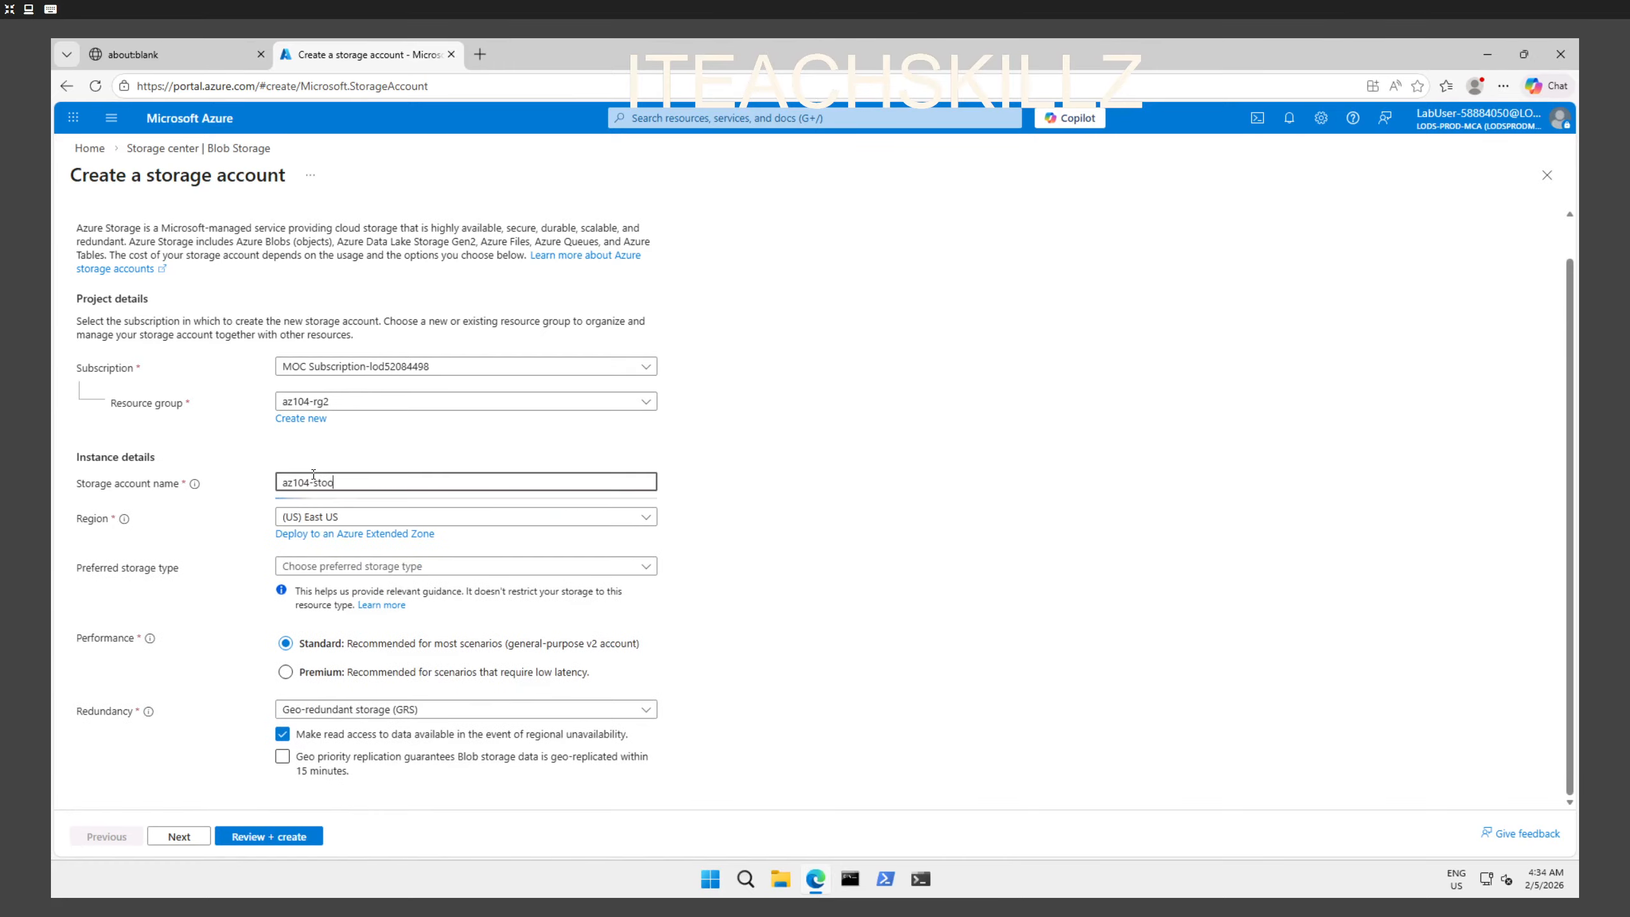
pyautogui.press('BackSpace')
pyautogui.press('BackSpace')
pyautogui.press('BackSpace')
pyautogui.press('BackSpace')
pyautogui.press('BackSpace')
pyautogui.press('BackSpace')
pyautogui.press('BackSpace')
pyautogui.press('BackSpace')
pyautogui.write('storafe-2')
pyautogui.press('BackSpace')
pyautogui.press('BackSpace')
pyautogui.press('BackSpace')
pyautogui.write('ge')
# Step: Validate the storage account without tags, examine the configuration summary and validation error details, and return to the portal home page
pyautogui.click(283, 836)
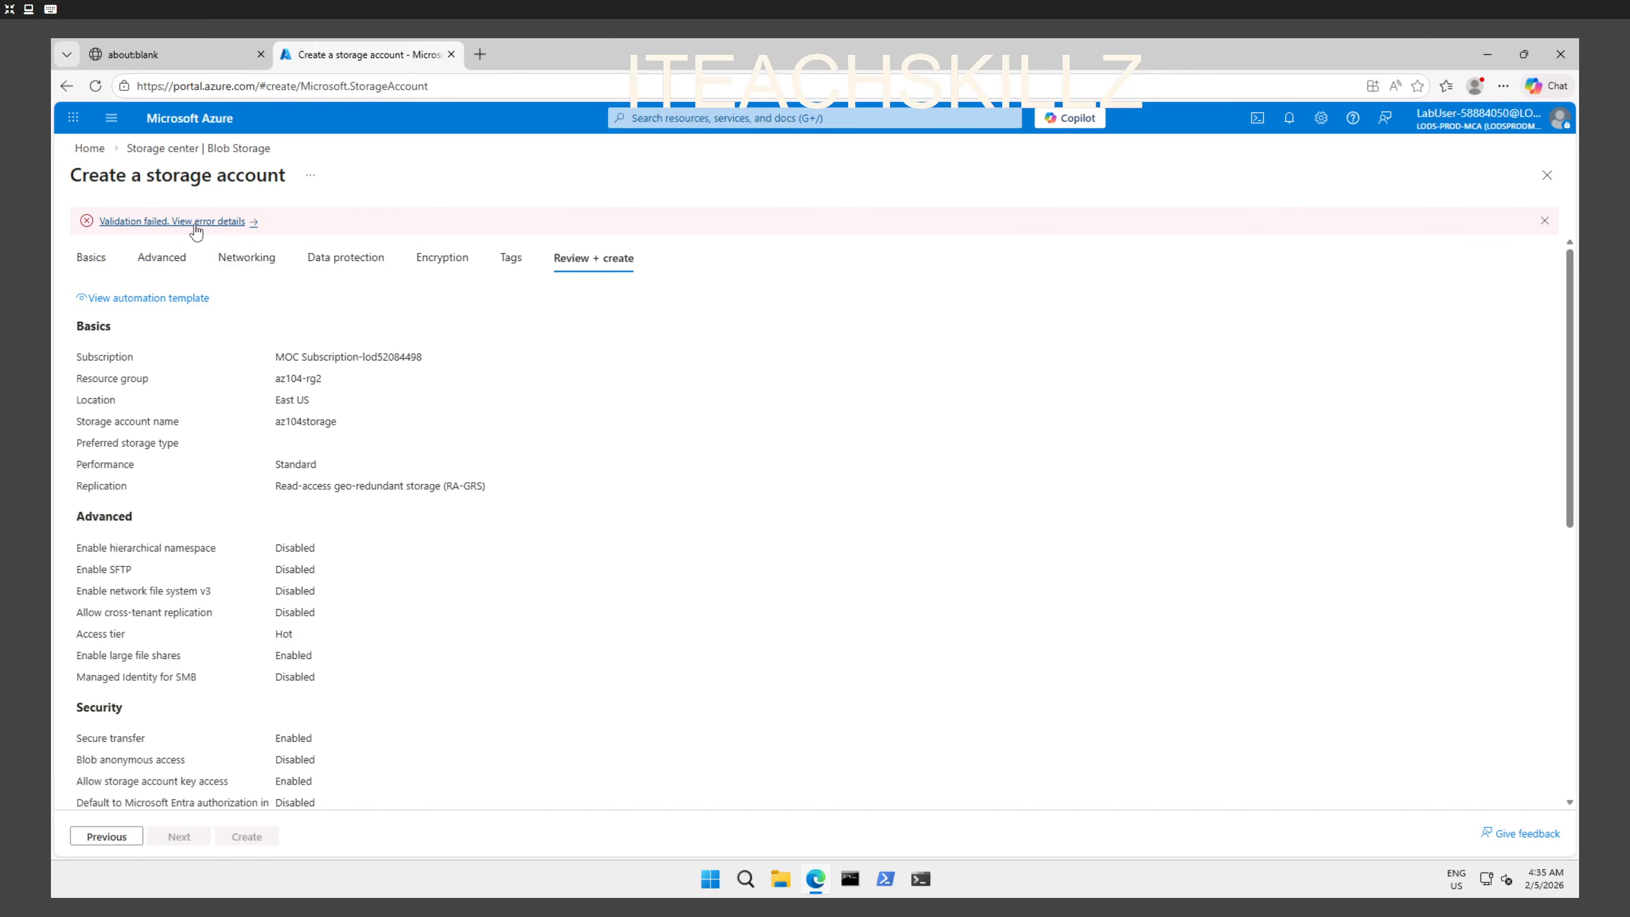
pyautogui.scroll(-10, 206, 234)
pyautogui.scroll(10, 212, 236)
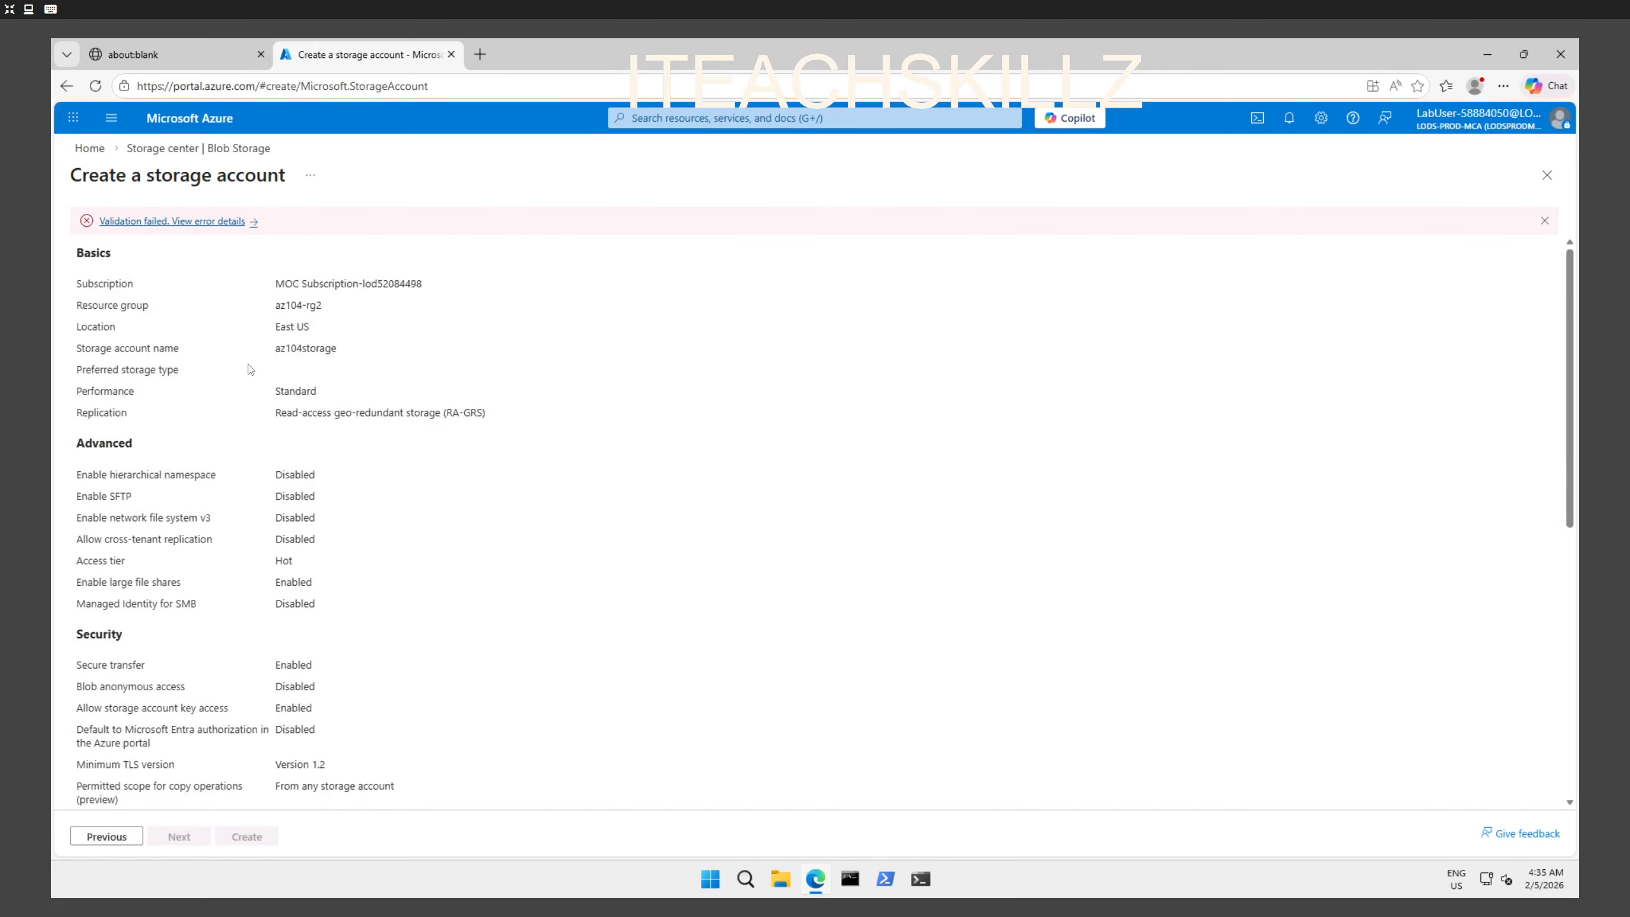
pyautogui.click(217, 226)
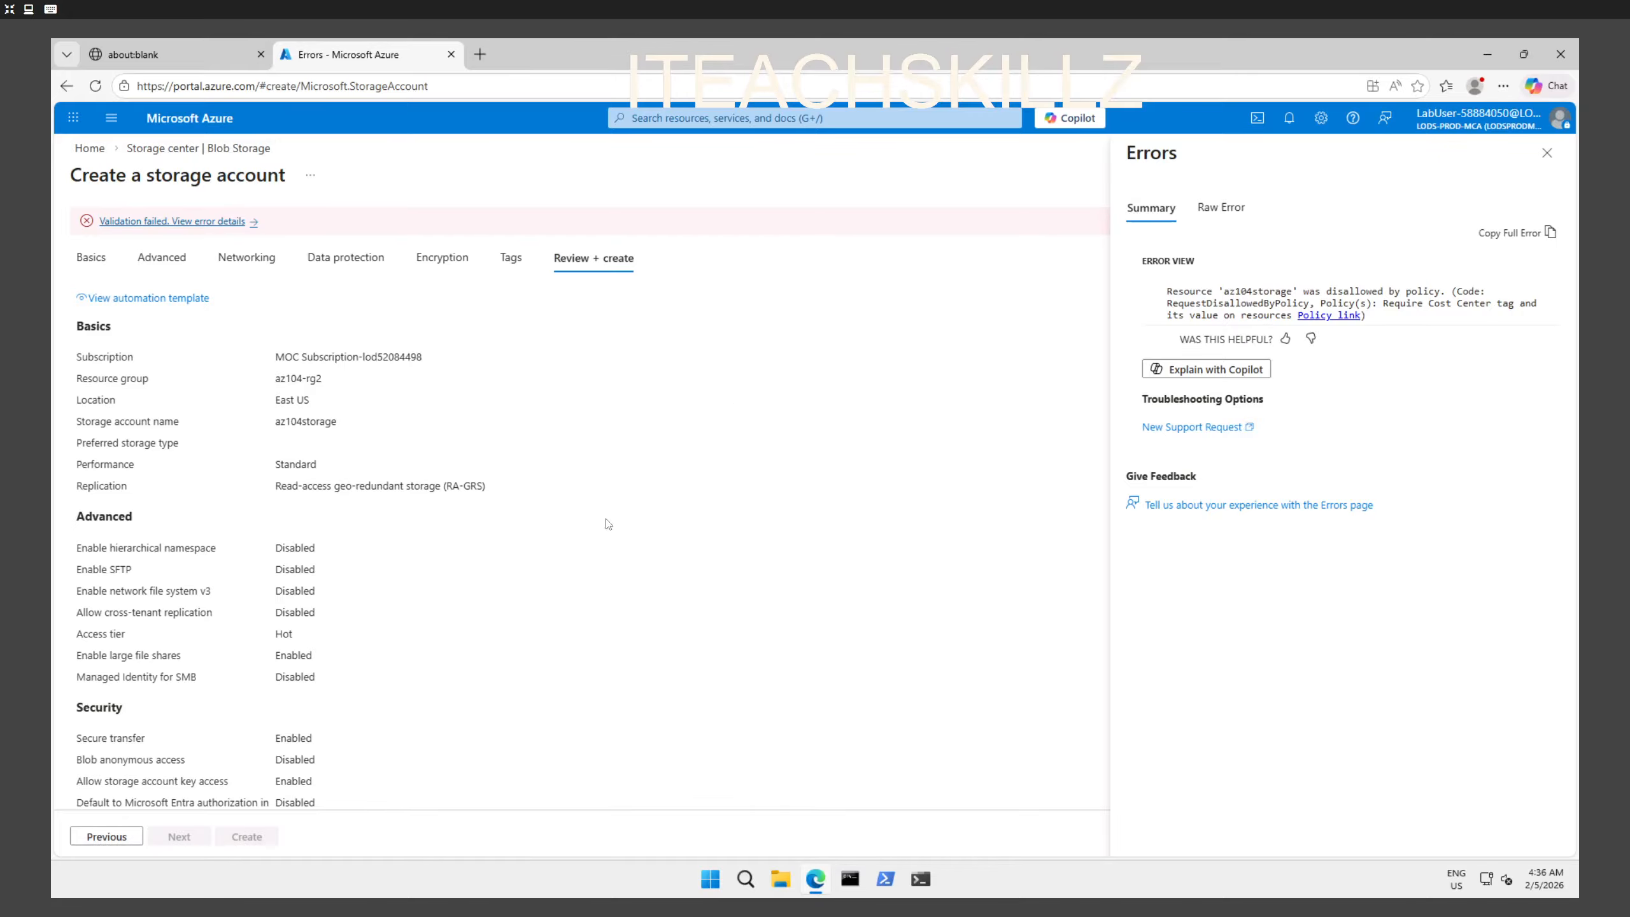
pyautogui.scroll(-9, 309, 571)
pyautogui.scroll(9, 307, 462)
pyautogui.click(81, 150)
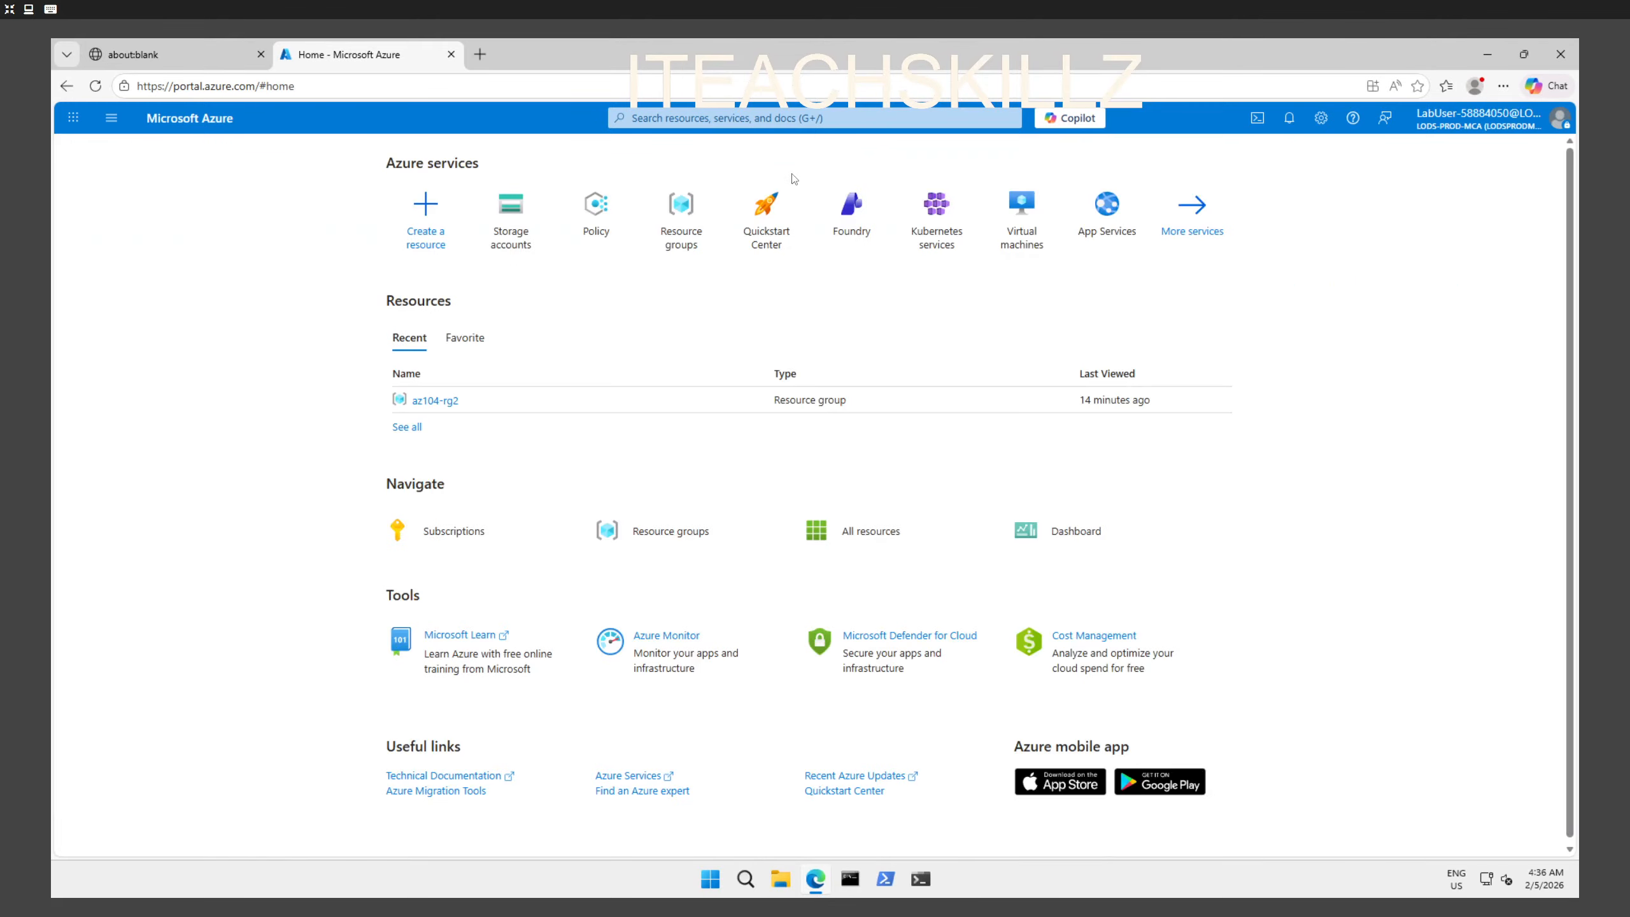
# Step: Delete the "Require Cost Center tag and its value on resources" policy assignment
pyautogui.click(595, 222)
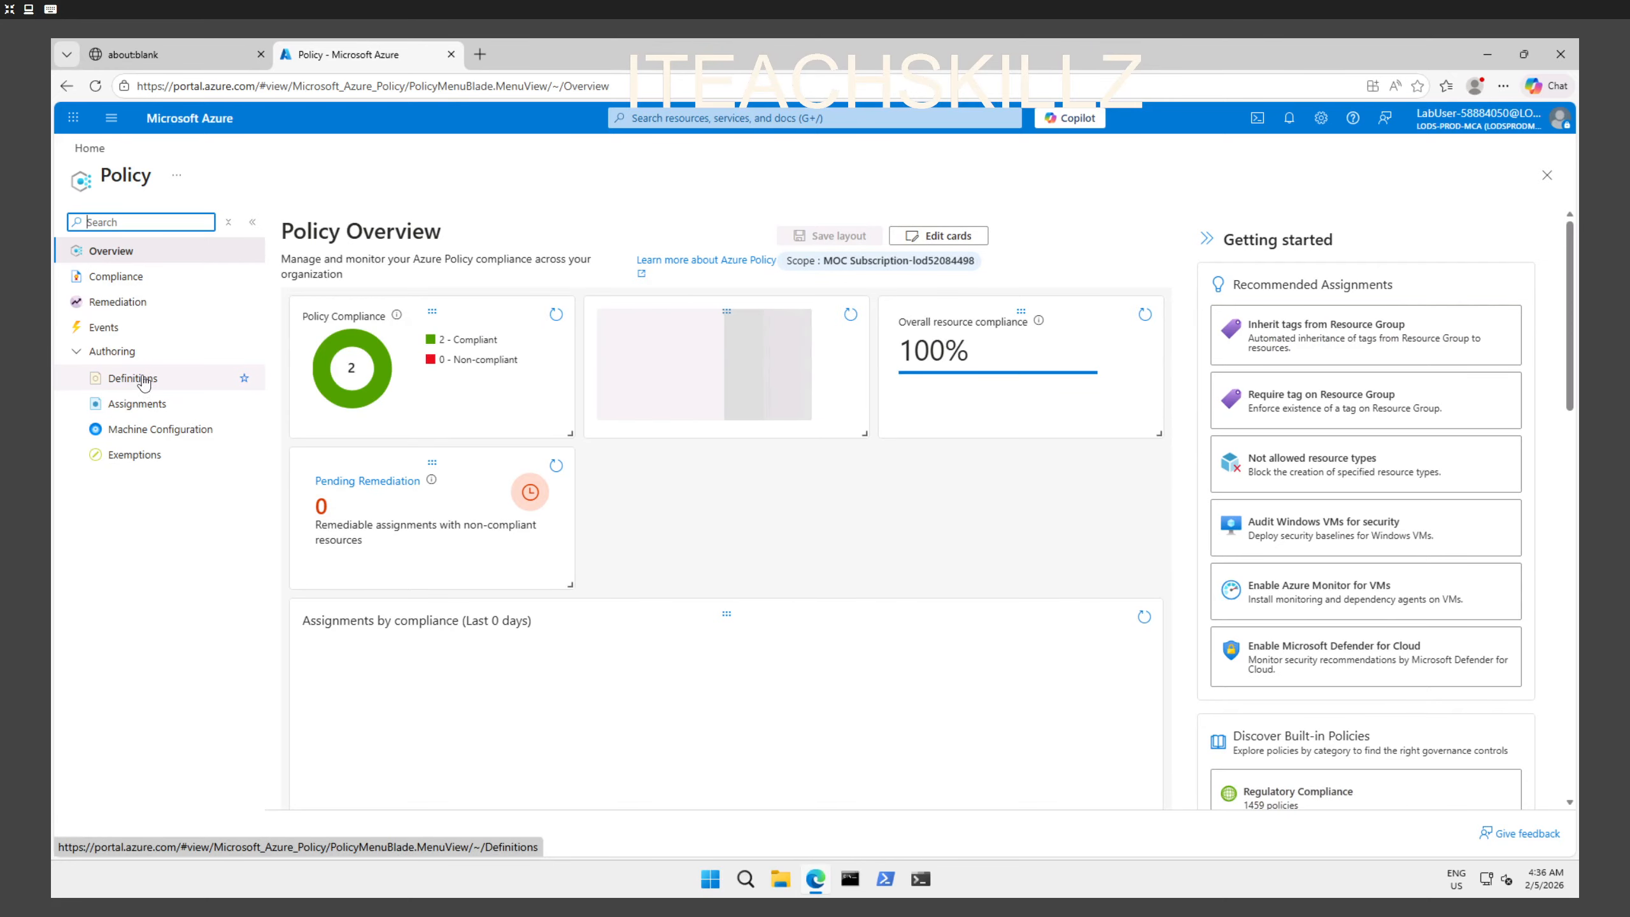
pyautogui.click(134, 404)
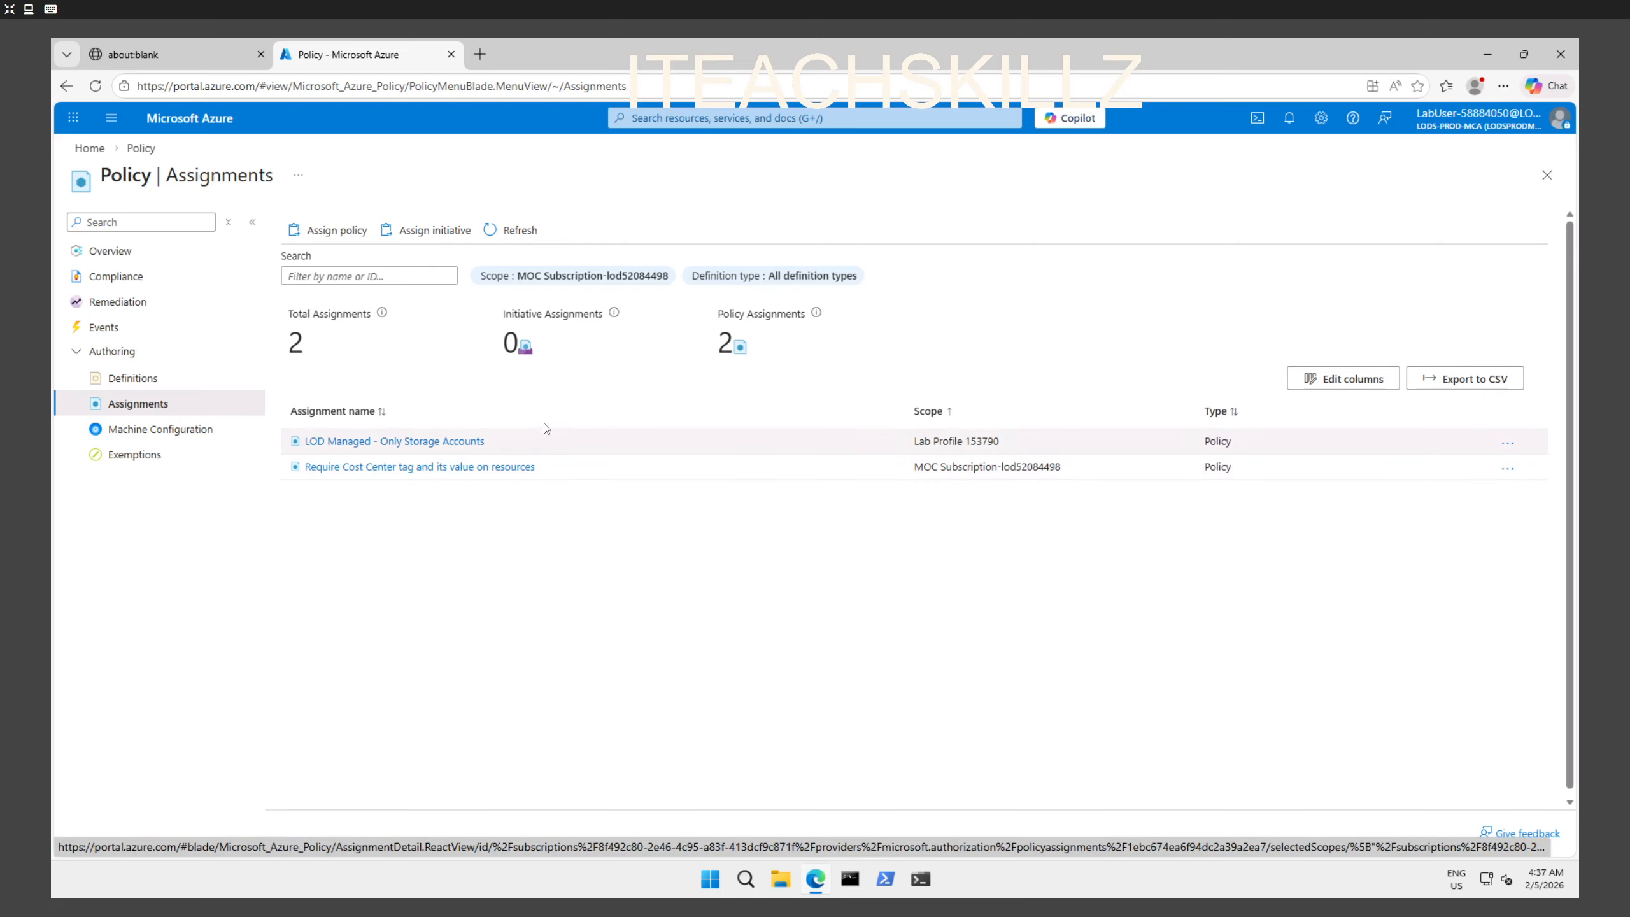
pyautogui.click(336, 468)
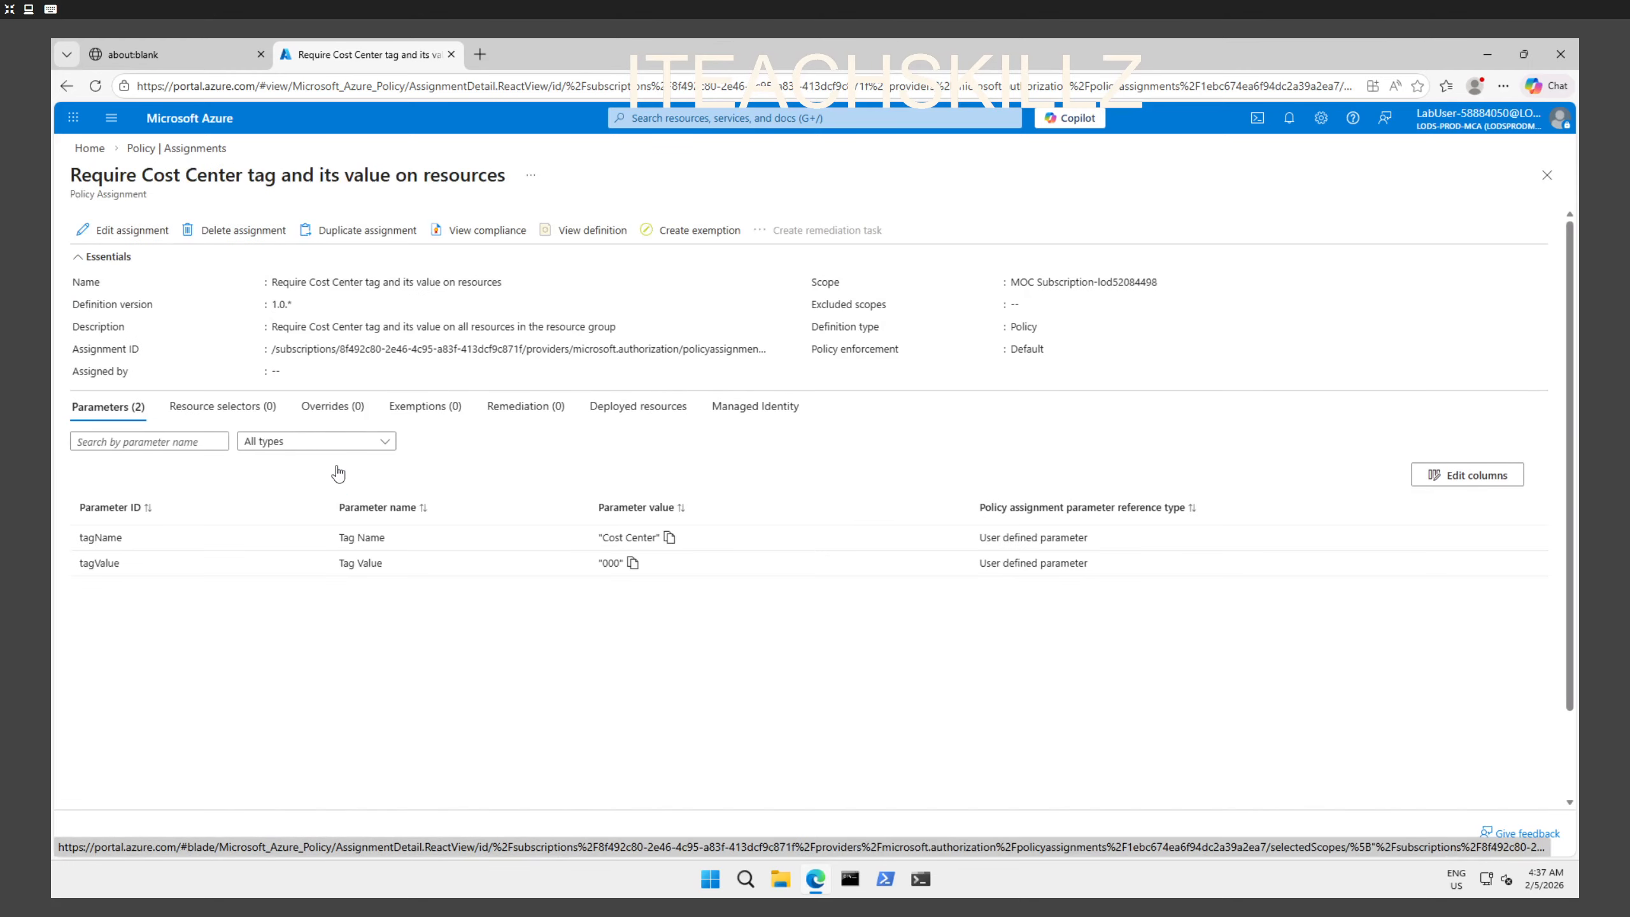
pyautogui.click(245, 236)
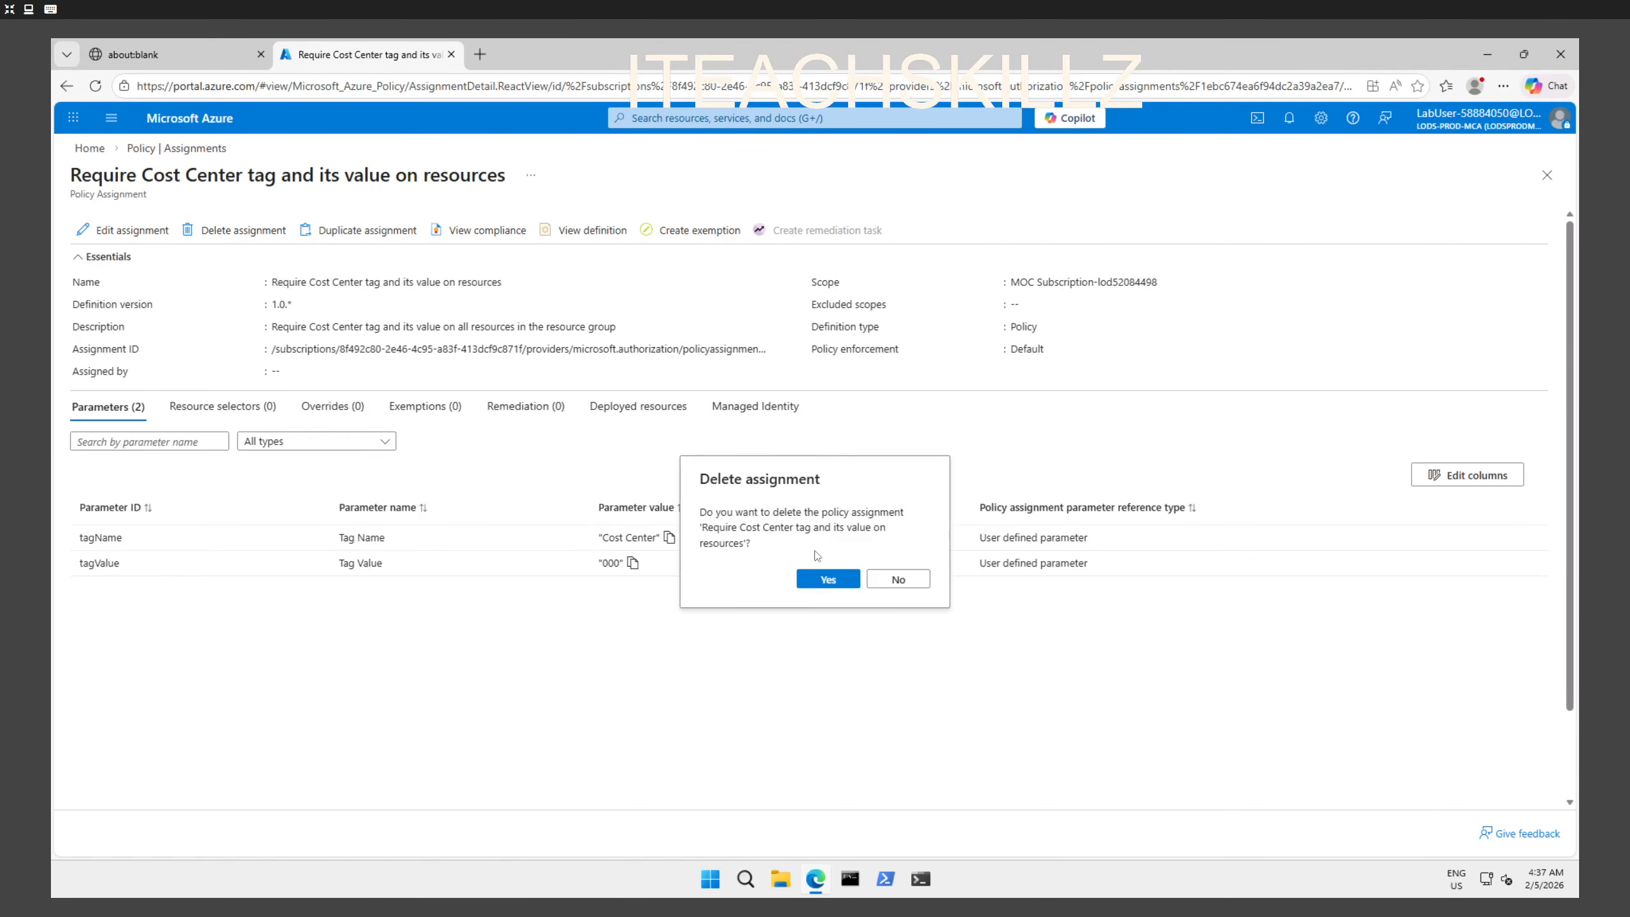
pyautogui.click(816, 582)
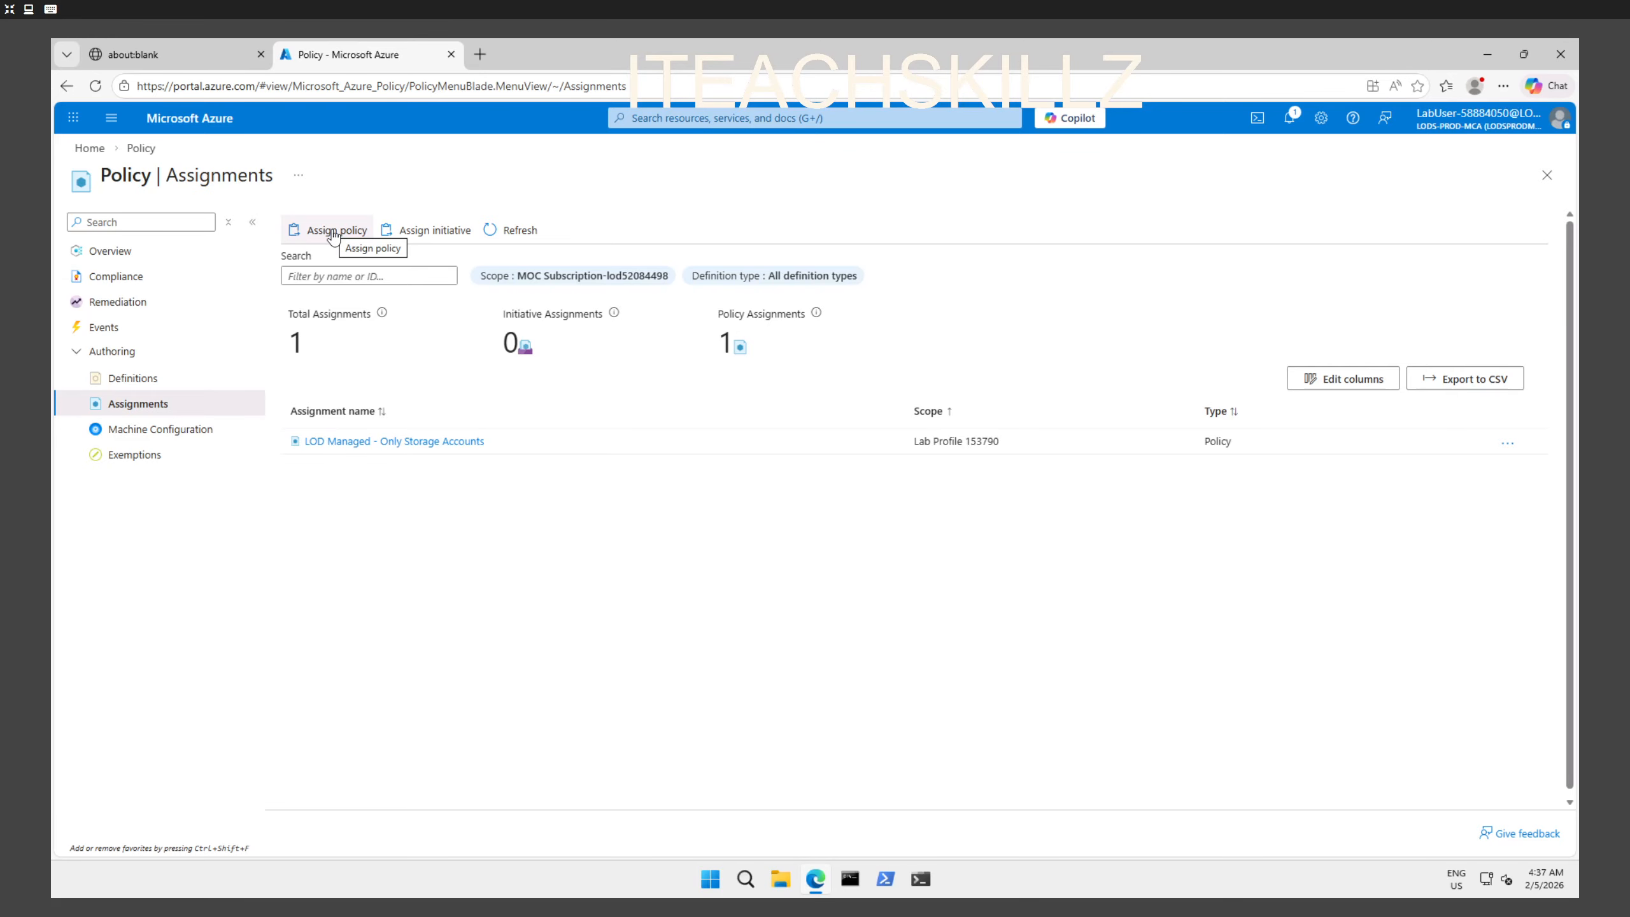
# Step: Find the built-in policy definition "Inherit a tag from the resource group if missing" and start assigning it
pyautogui.click(333, 231)
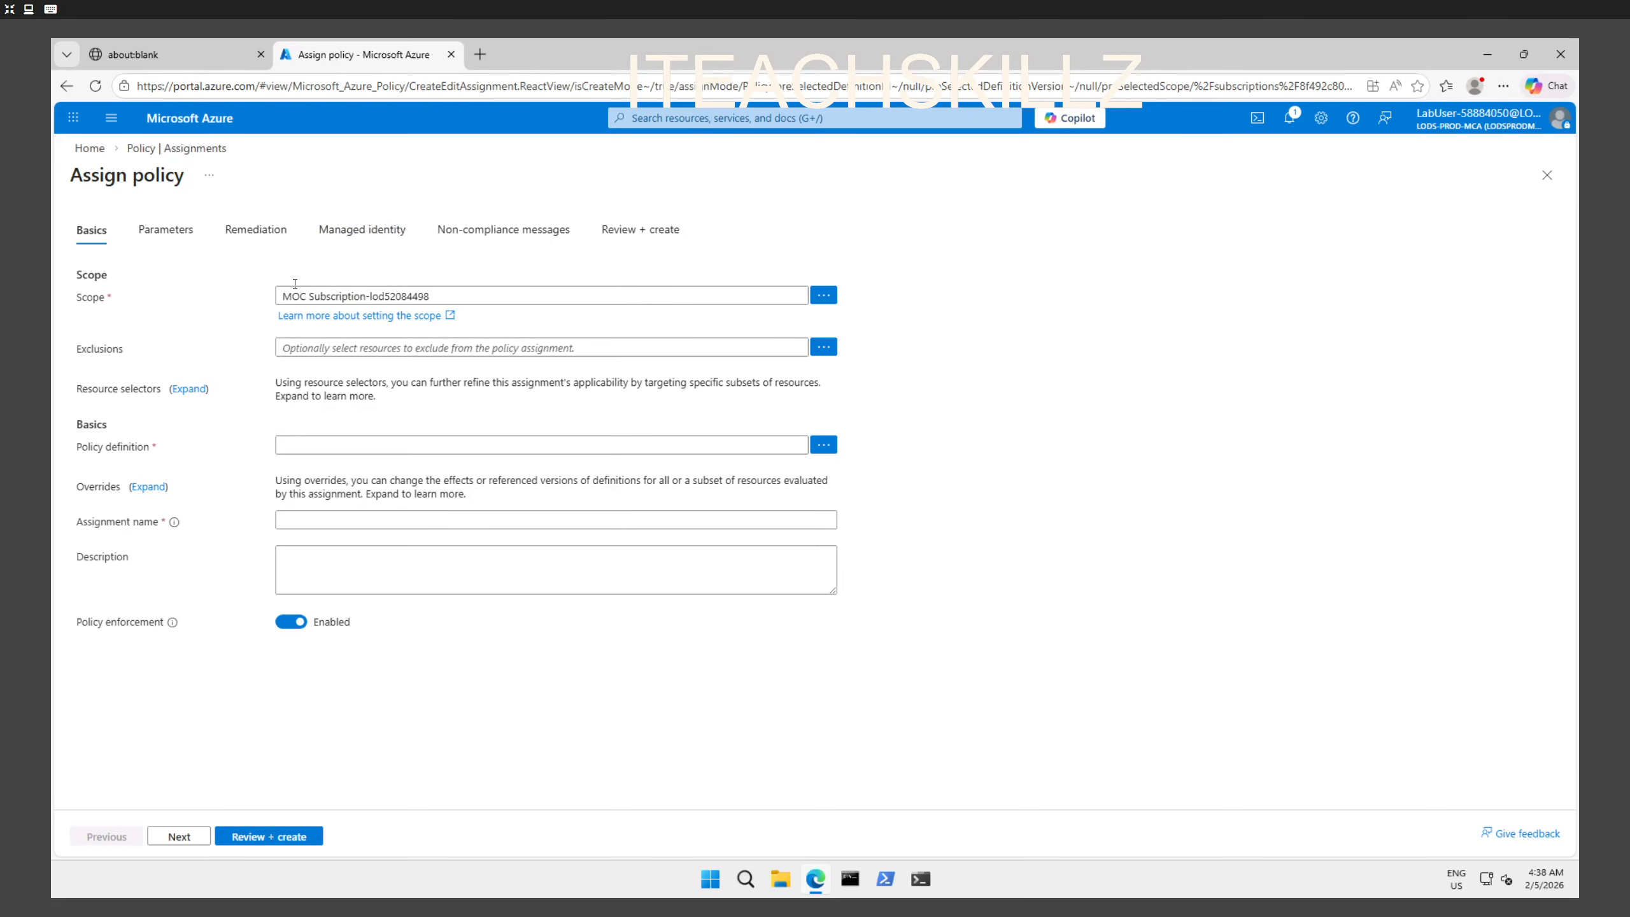
pyautogui.click(159, 151)
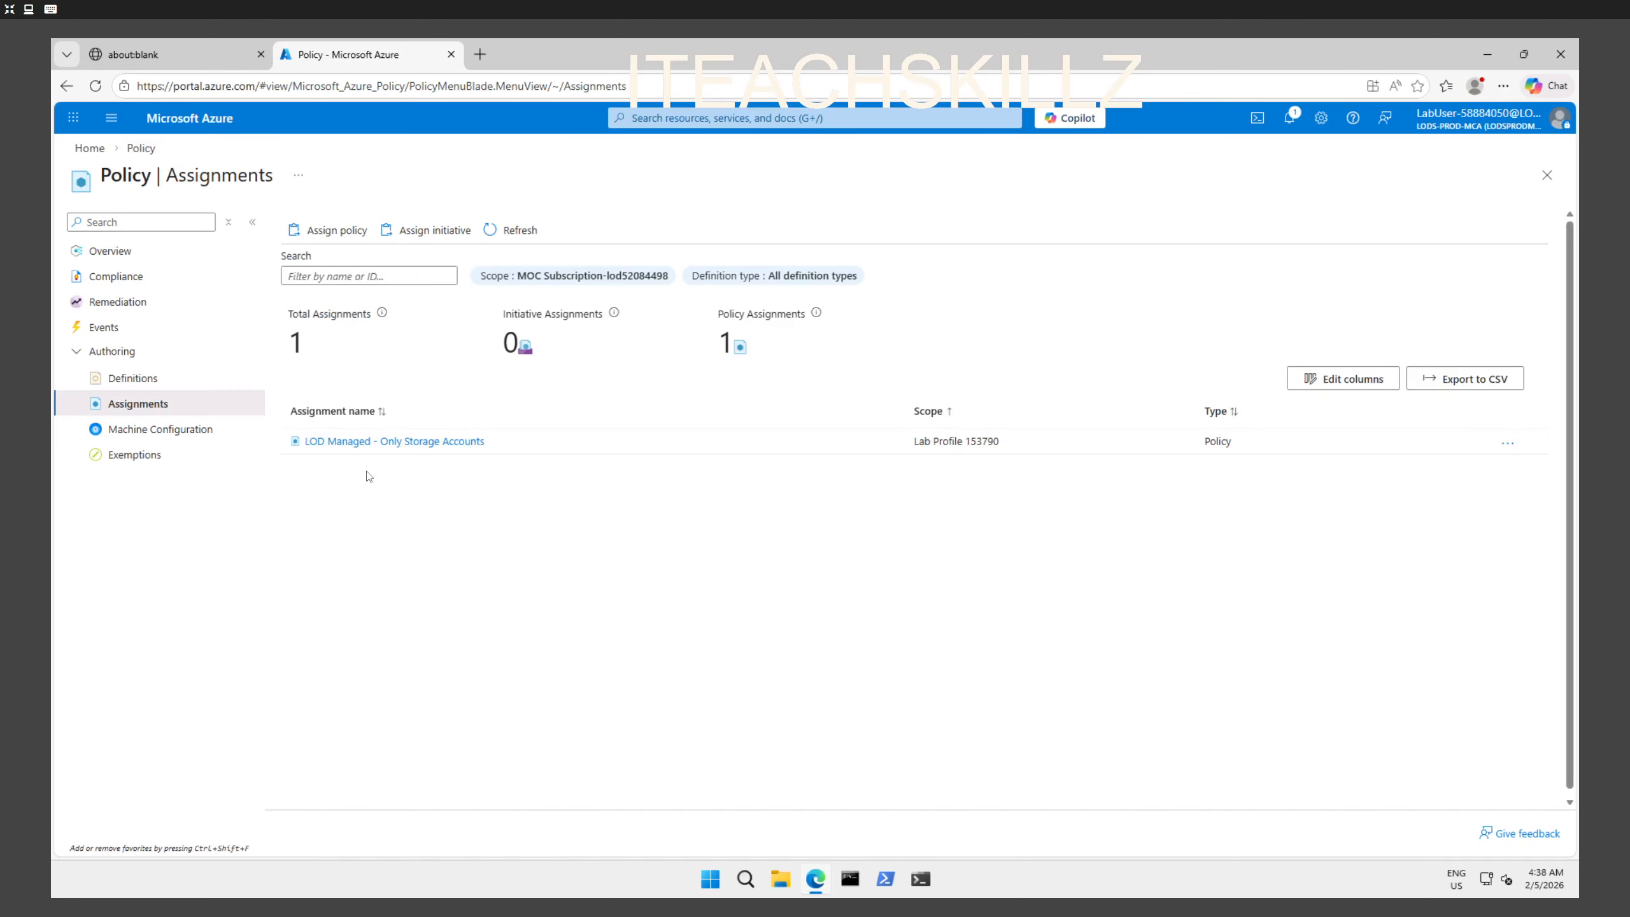
pyautogui.click(166, 381)
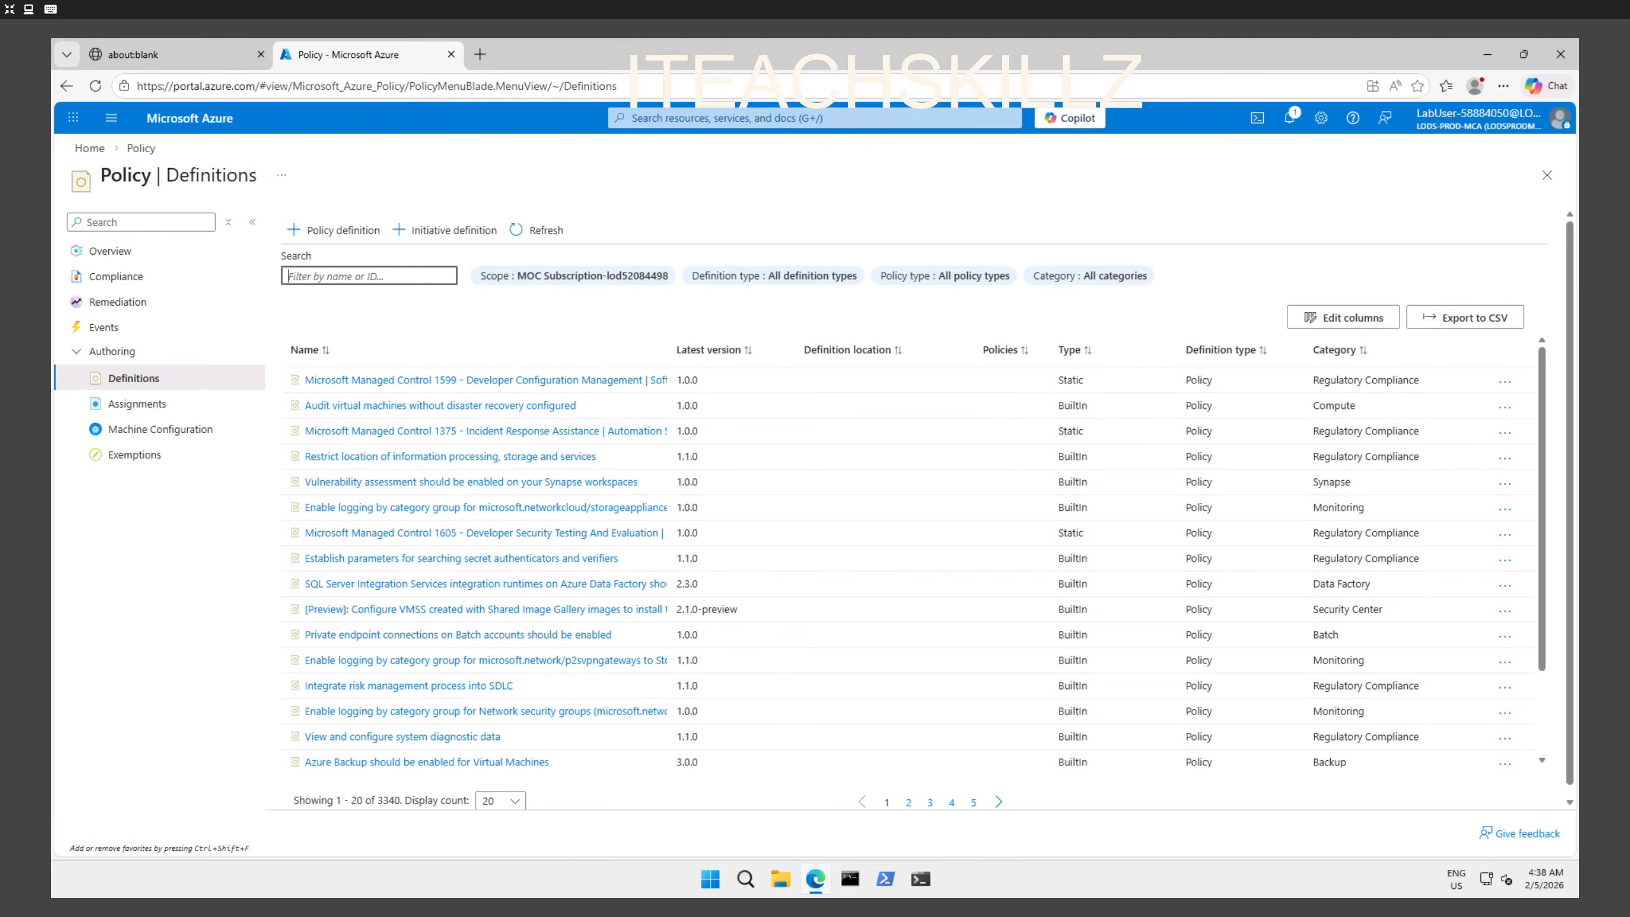
pyautogui.write('Inherit a tag from the resource group if missing')
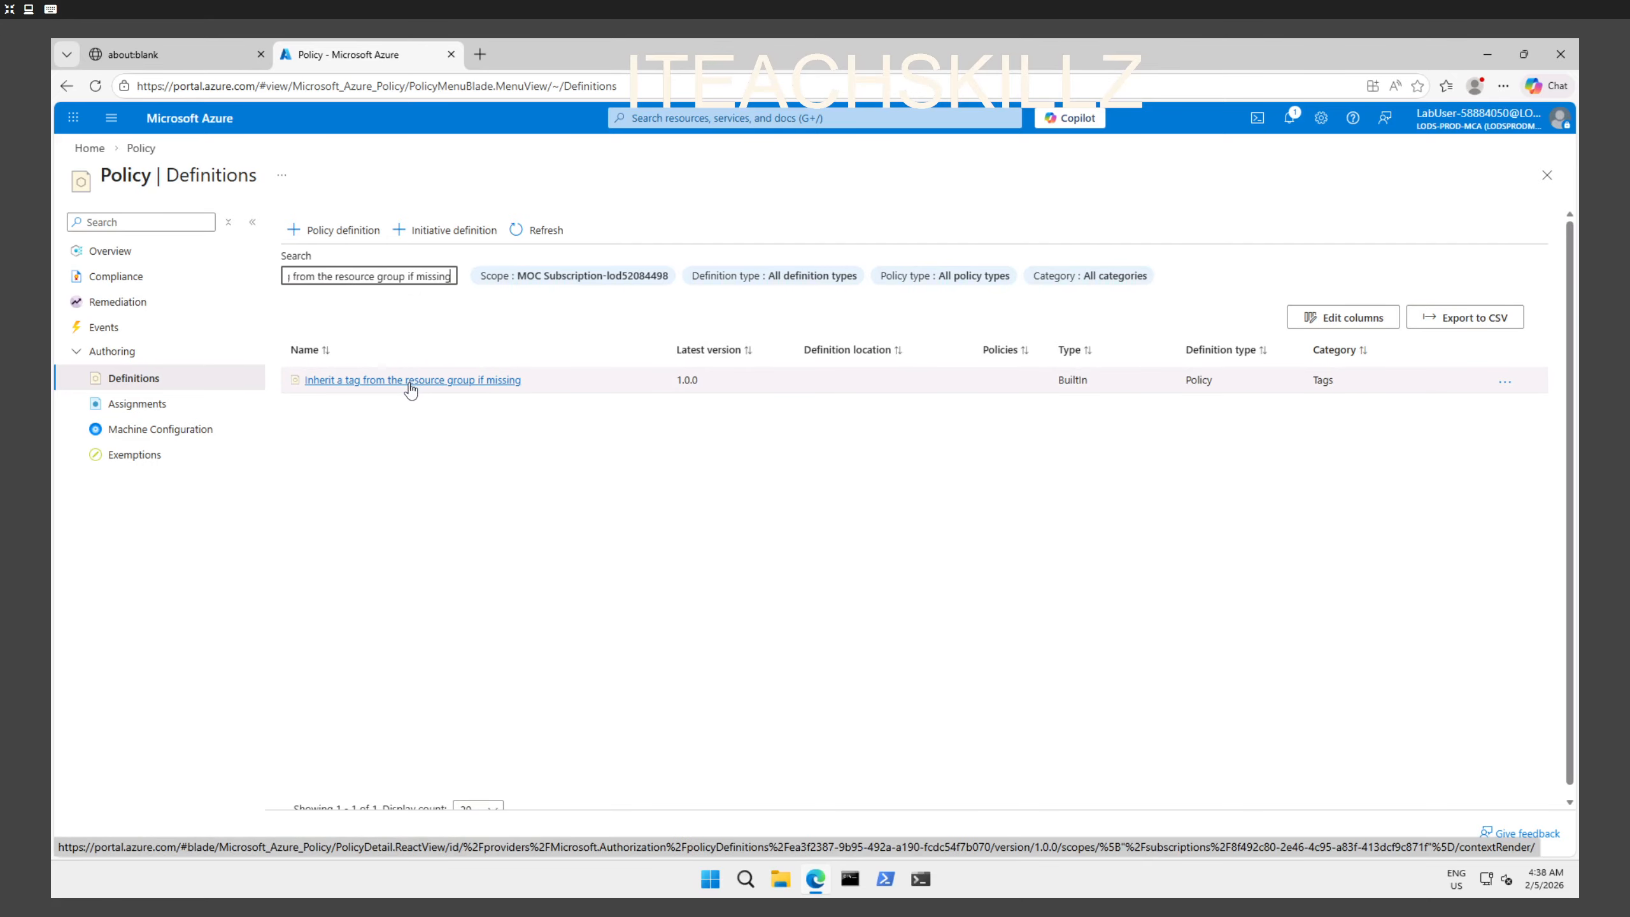
pyautogui.click(409, 383)
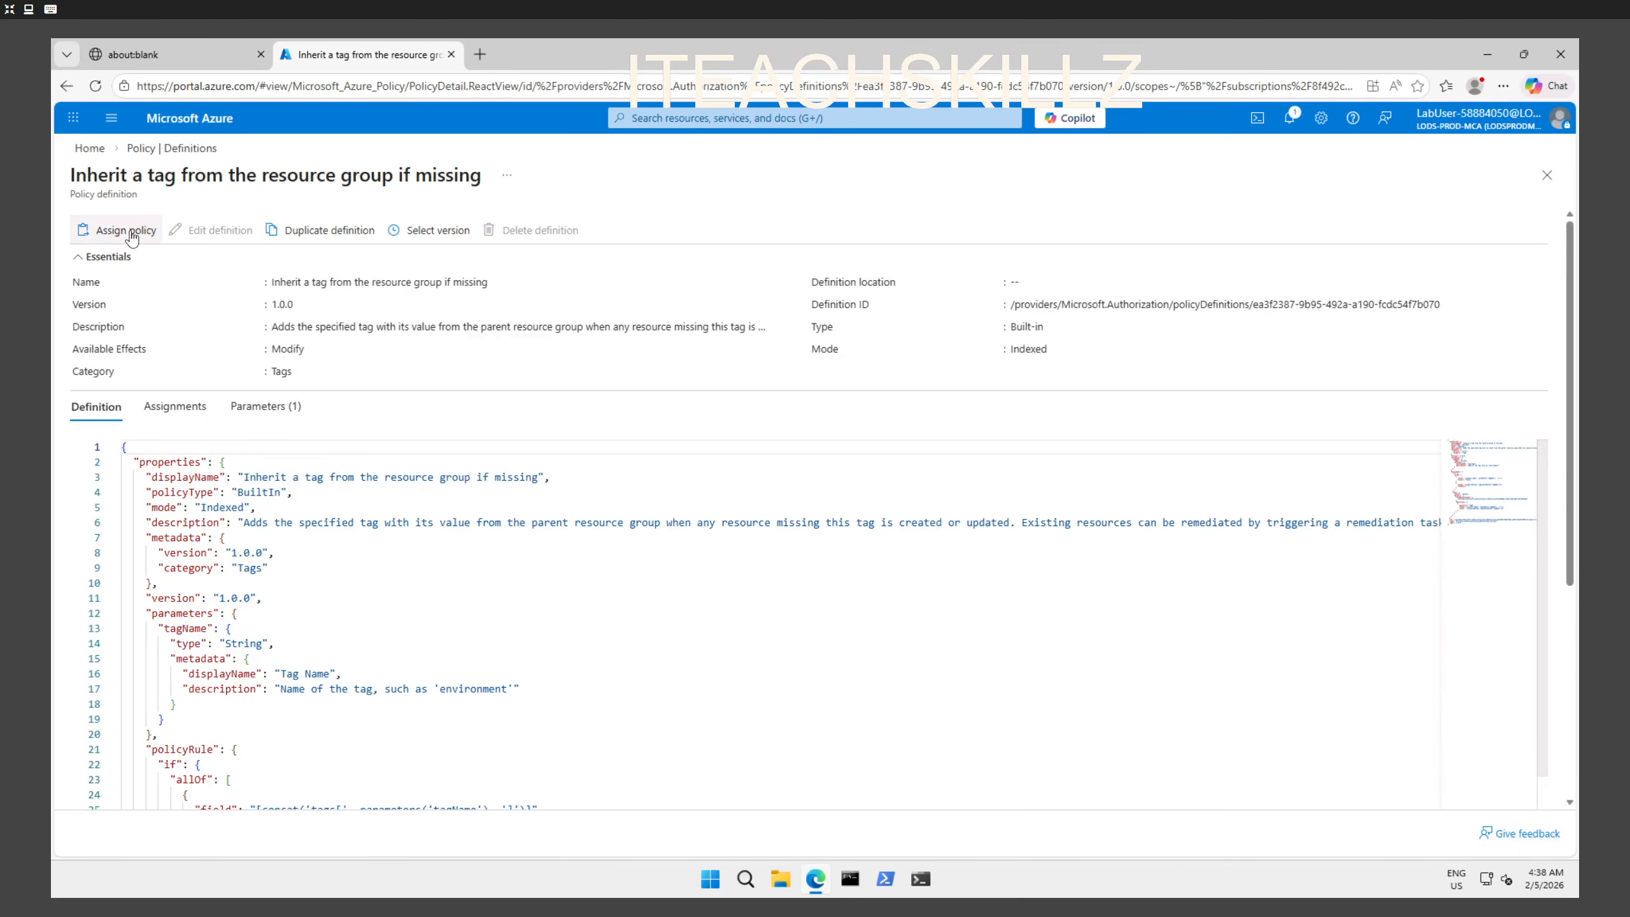
pyautogui.click(127, 229)
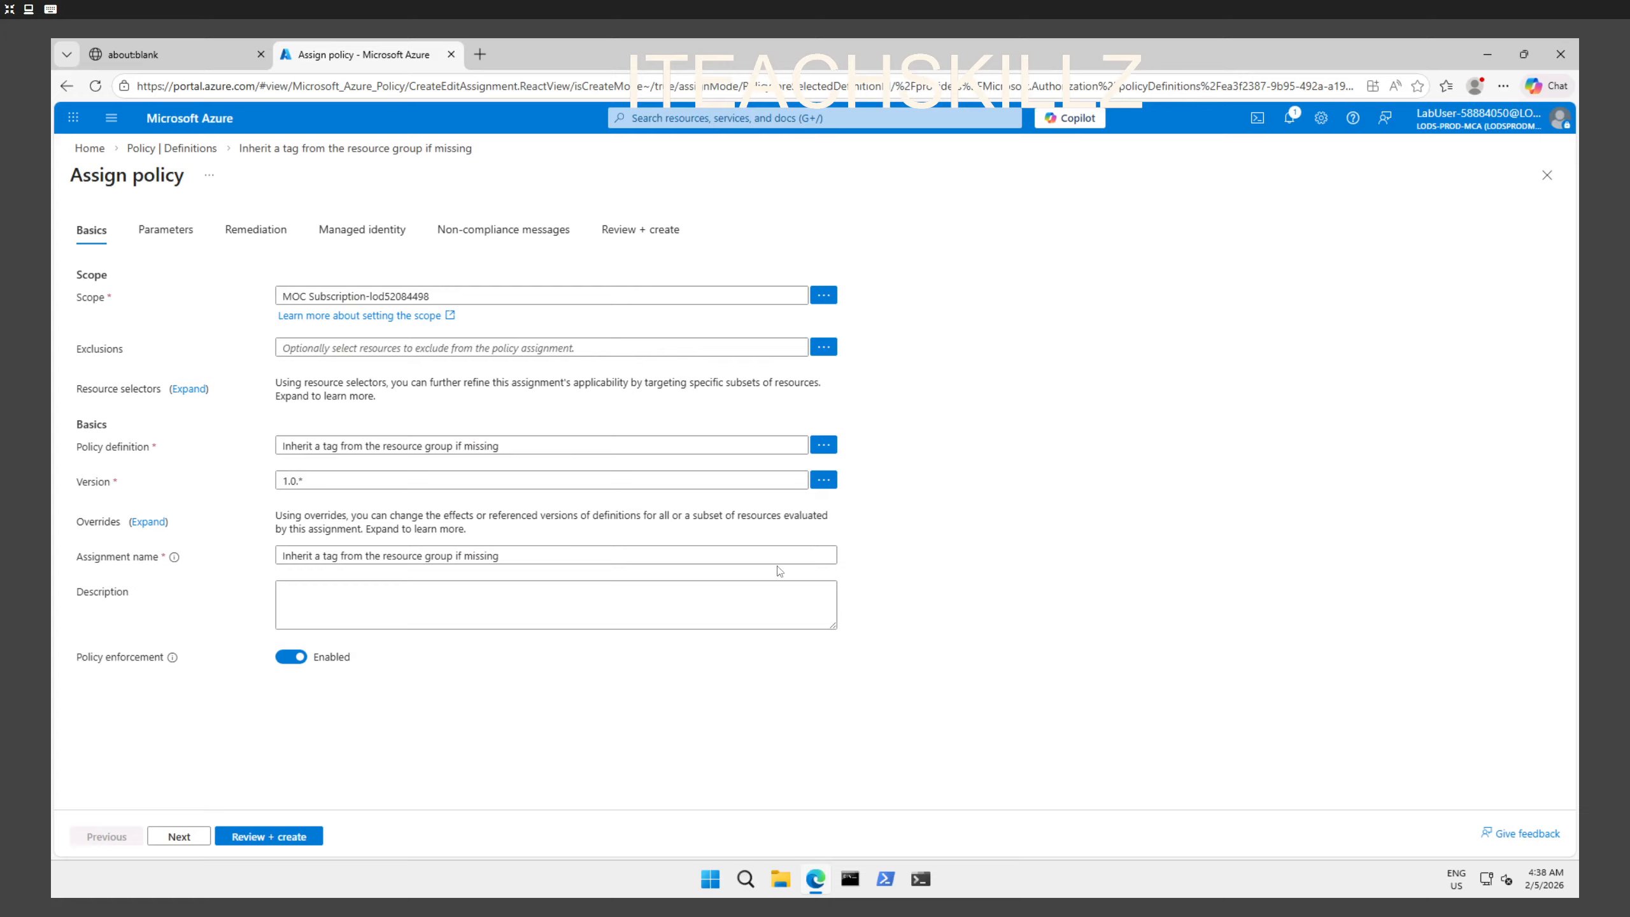
# Step: Set the assignment's name and description to "Inherit the Cost Center tag and its value 000 from the resource group if missing"
pyautogui.tripleClick(512, 550)
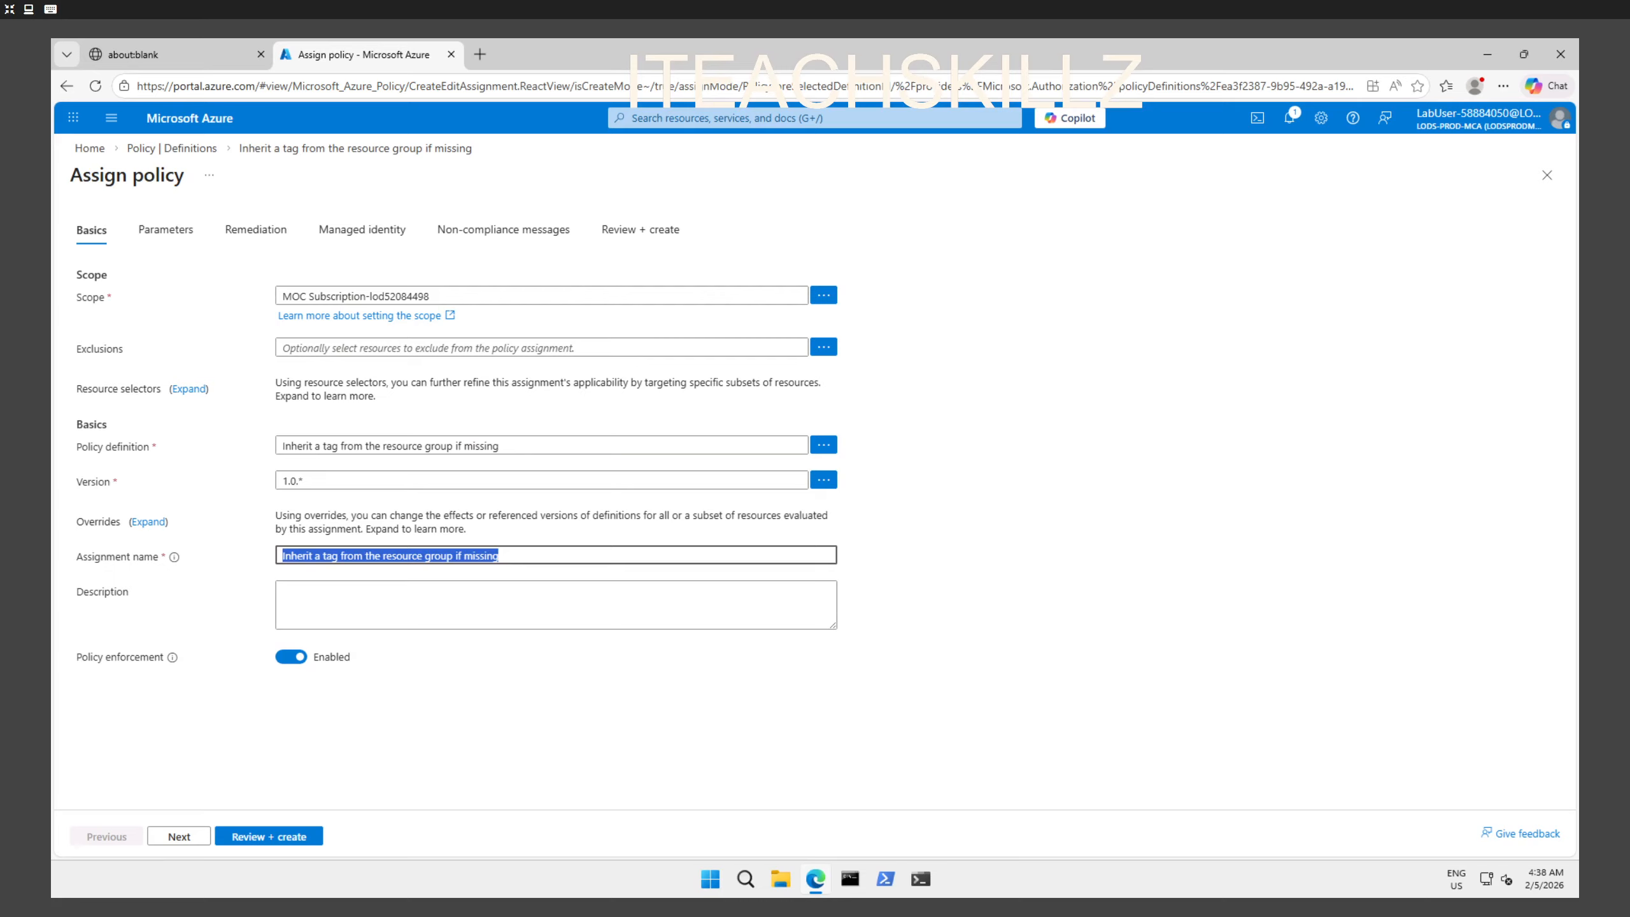
pyautogui.write('Inherit the Cost Center tag and its value 000 from the resource group if missing')
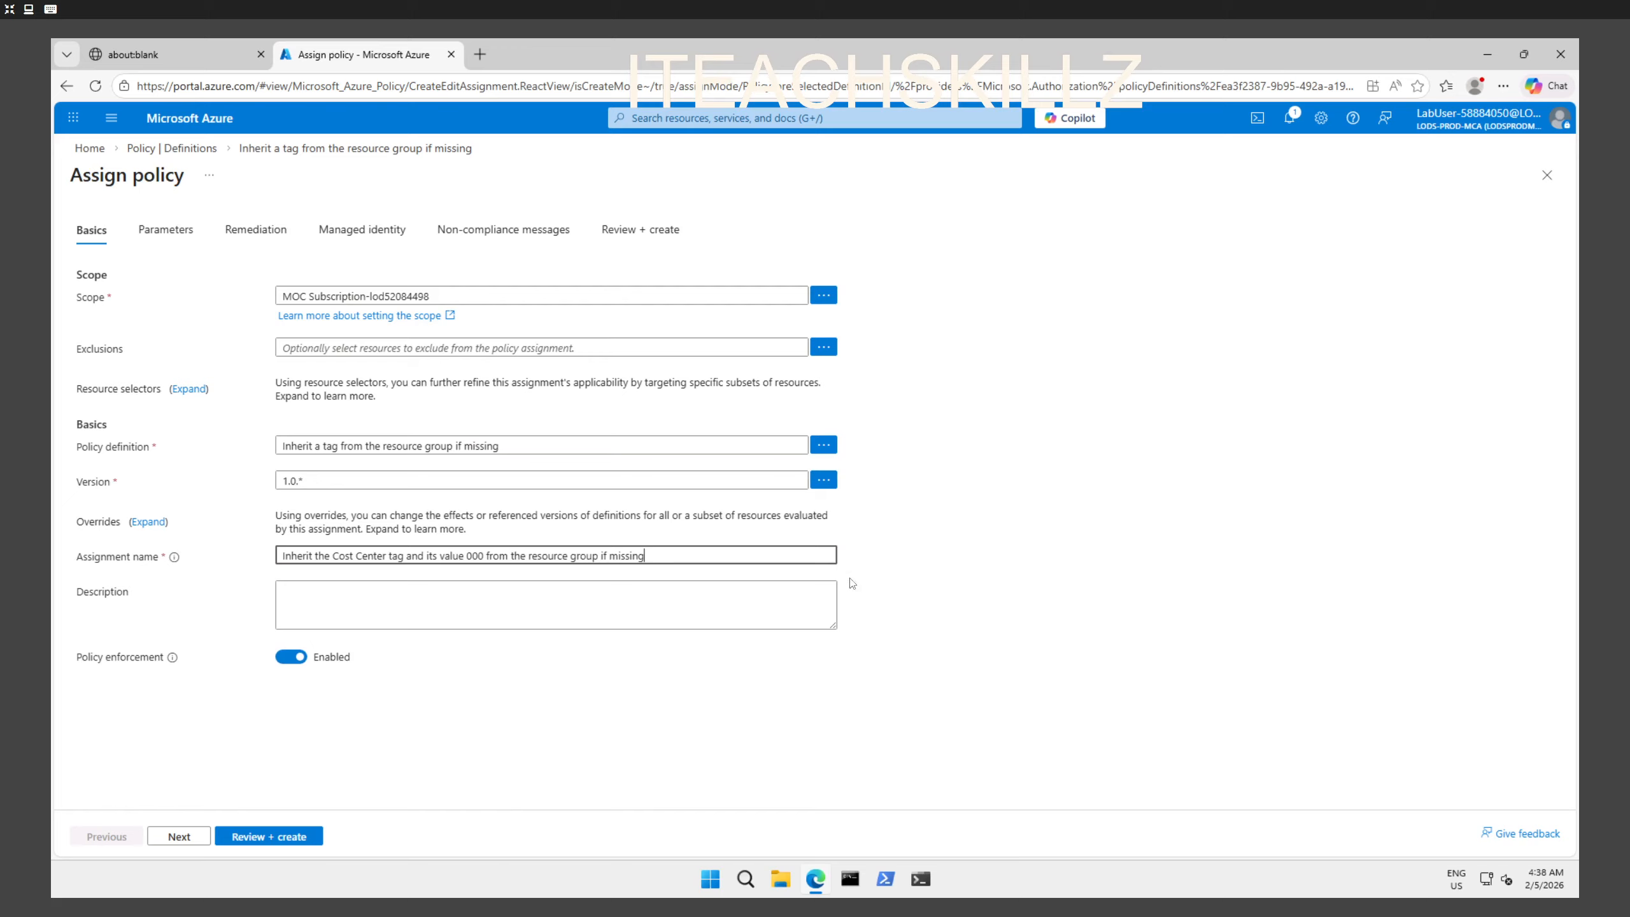
pyautogui.click(488, 589)
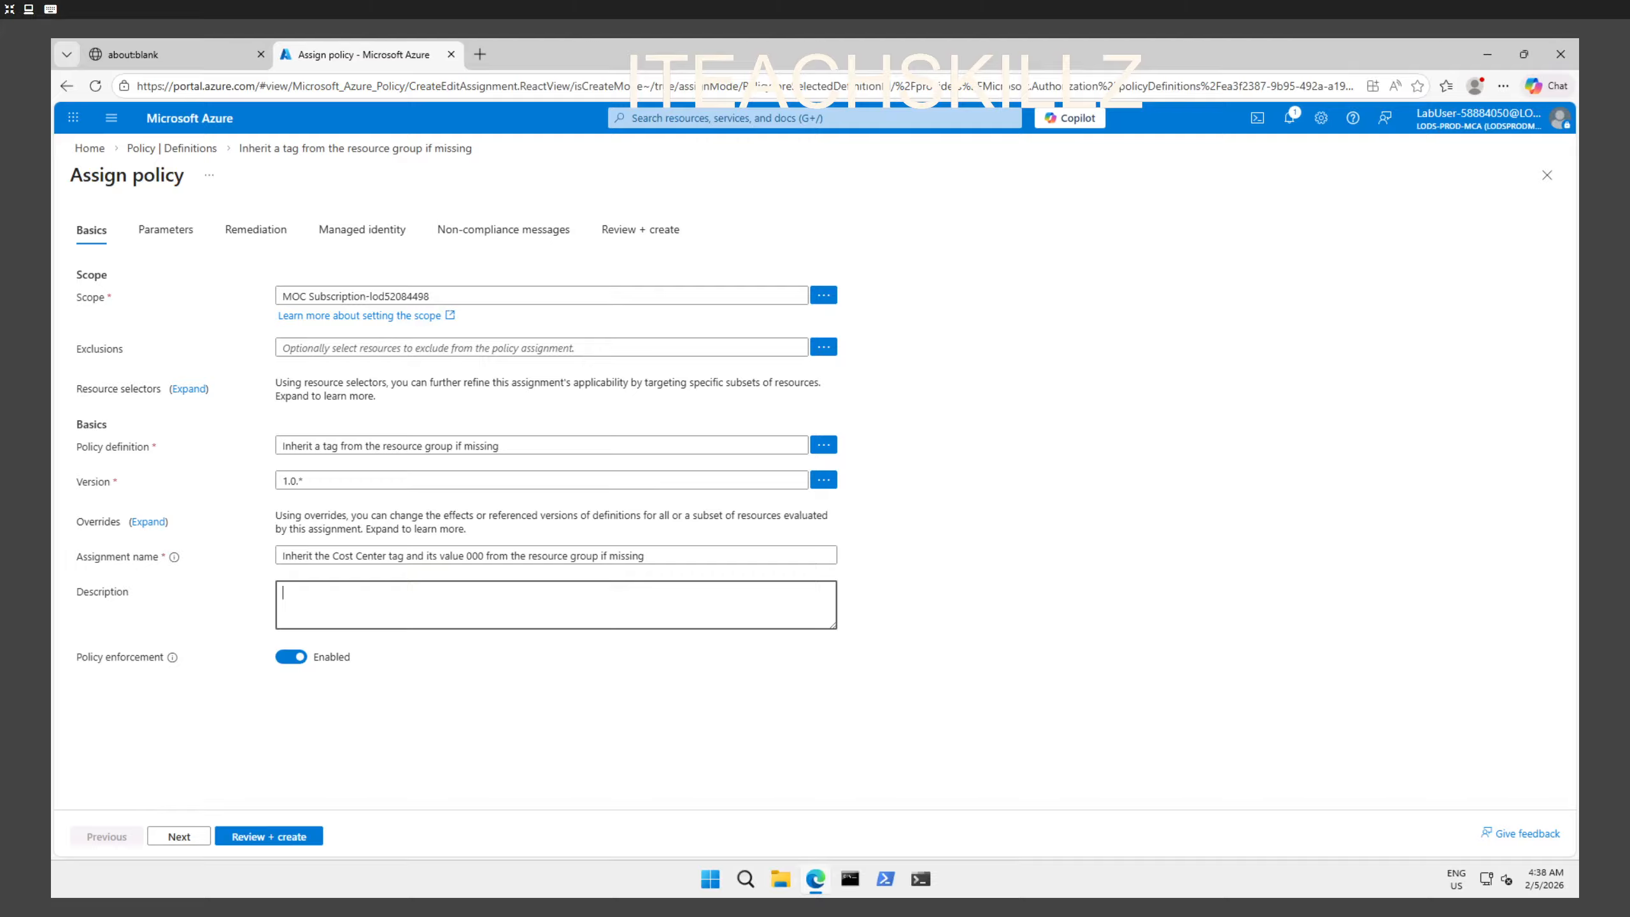
pyautogui.write('Inherit the Cost Center tag and its value 000 from the resource group if missing')
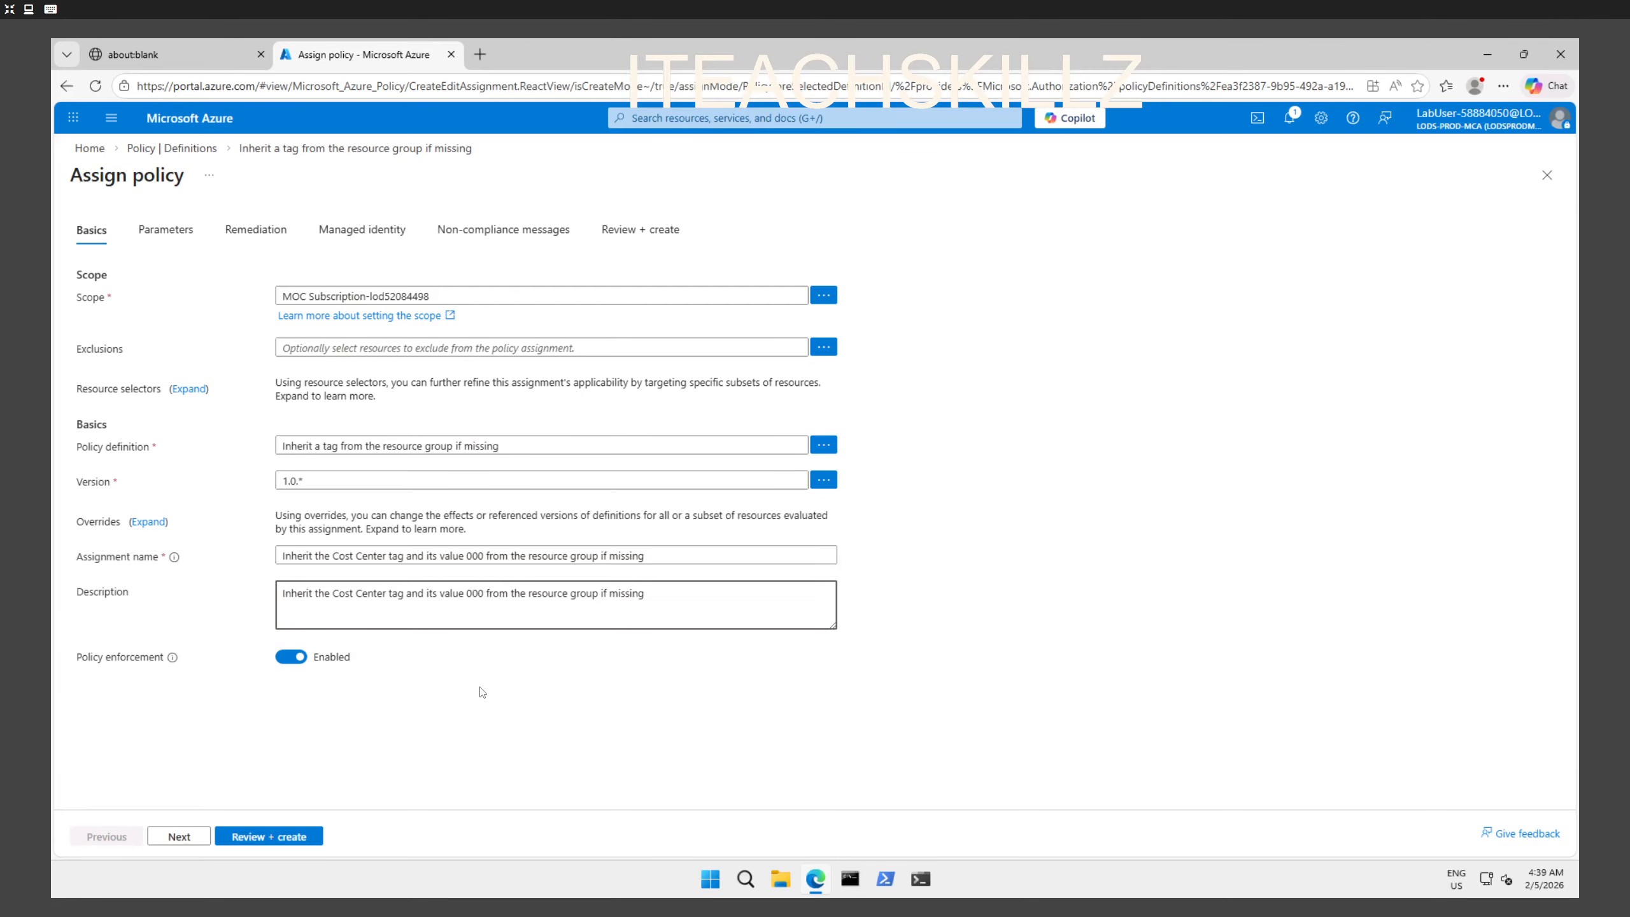
# Step: Set the policy assignment's Tag Name parameter to "Cost Center" and enable creation of a remediation task
pyautogui.click(179, 835)
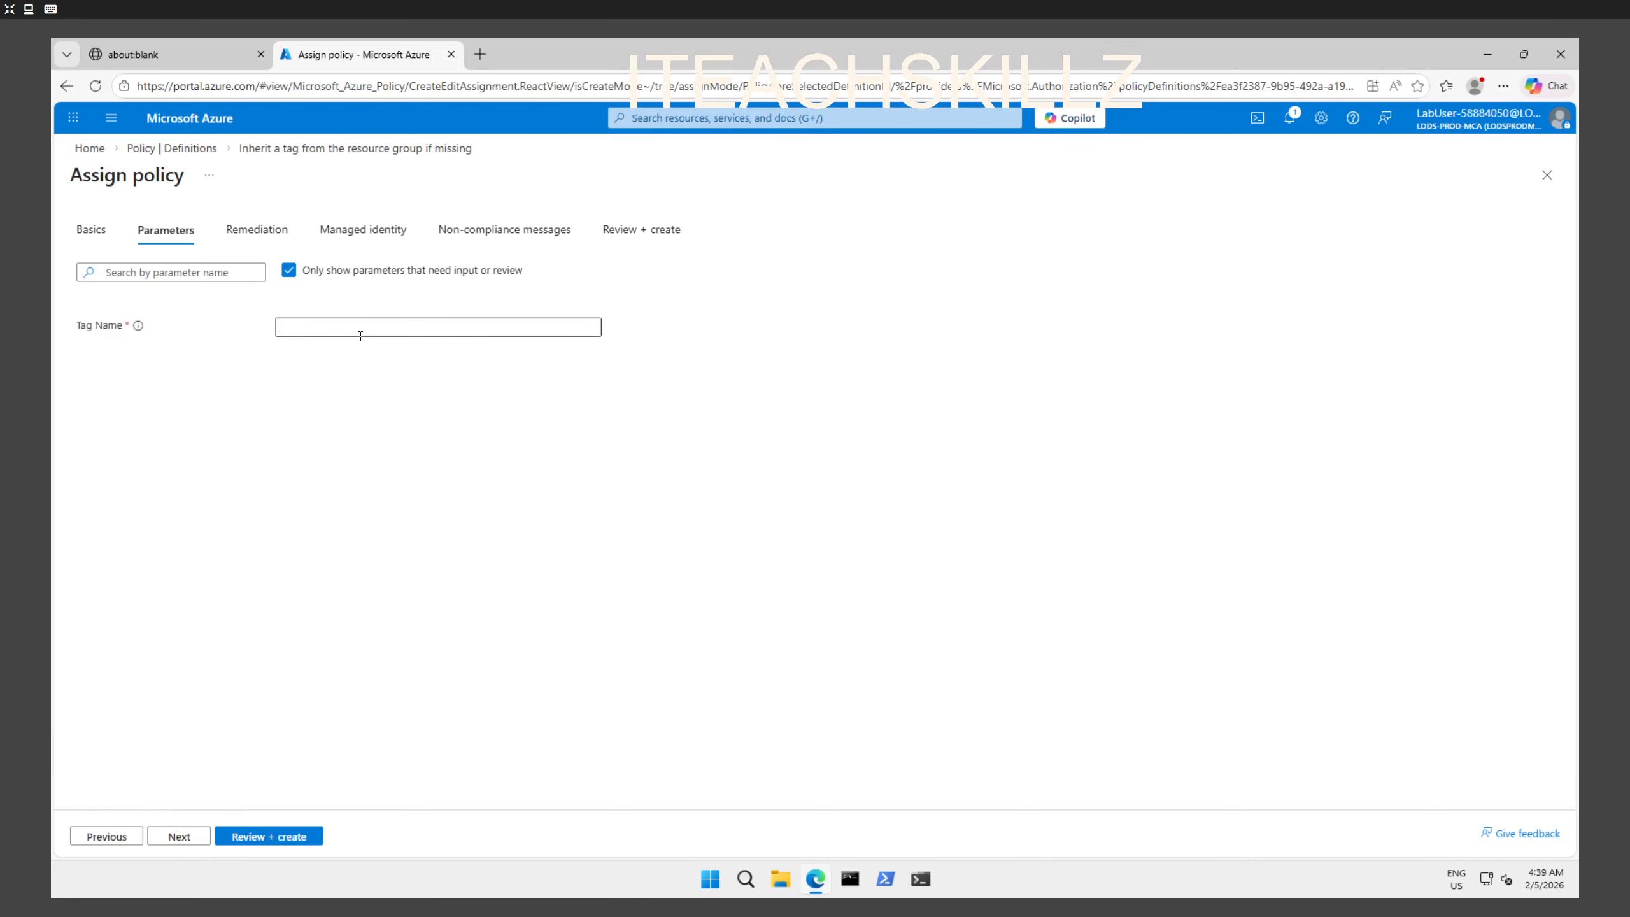
pyautogui.click(369, 335)
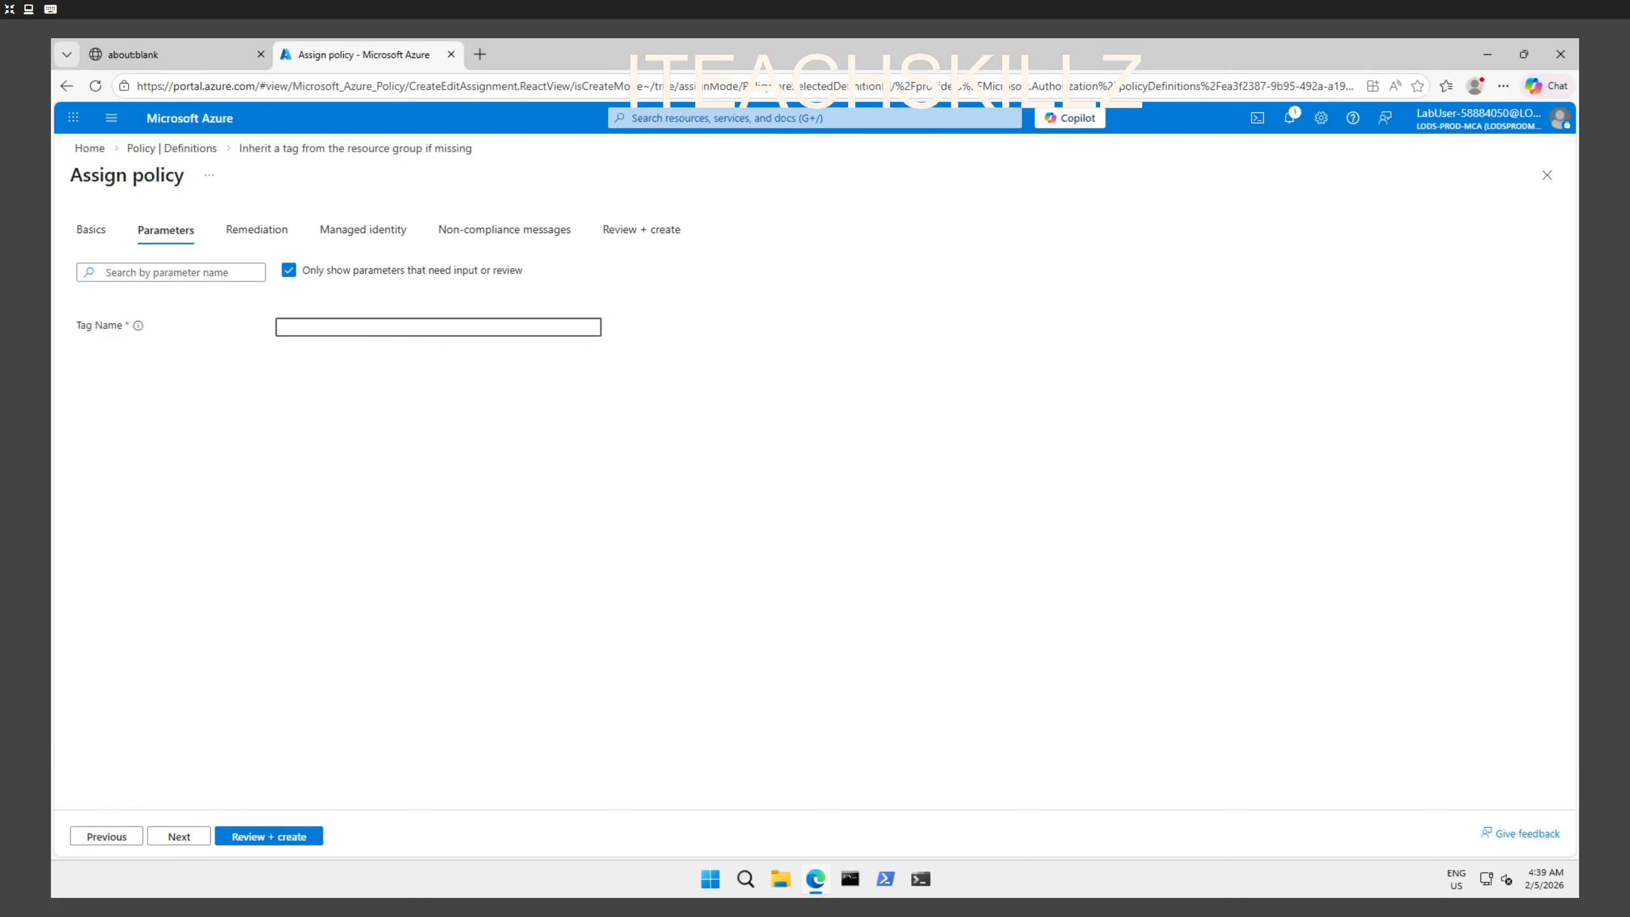
pyautogui.write('Cost Center')
pyautogui.click(179, 835)
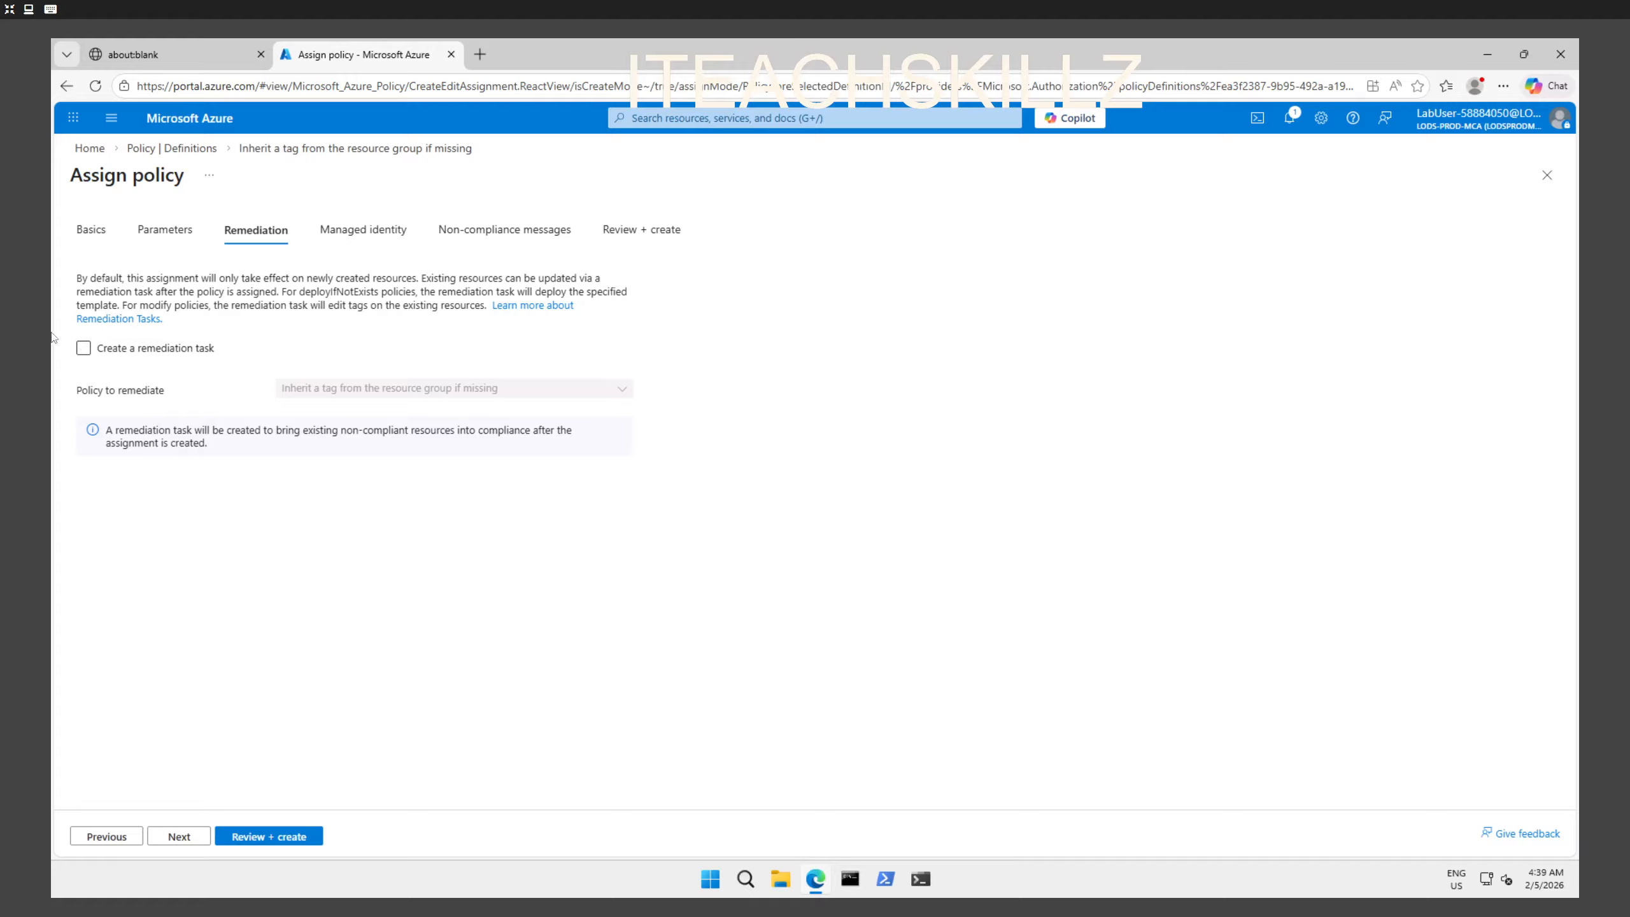
pyautogui.click(84, 350)
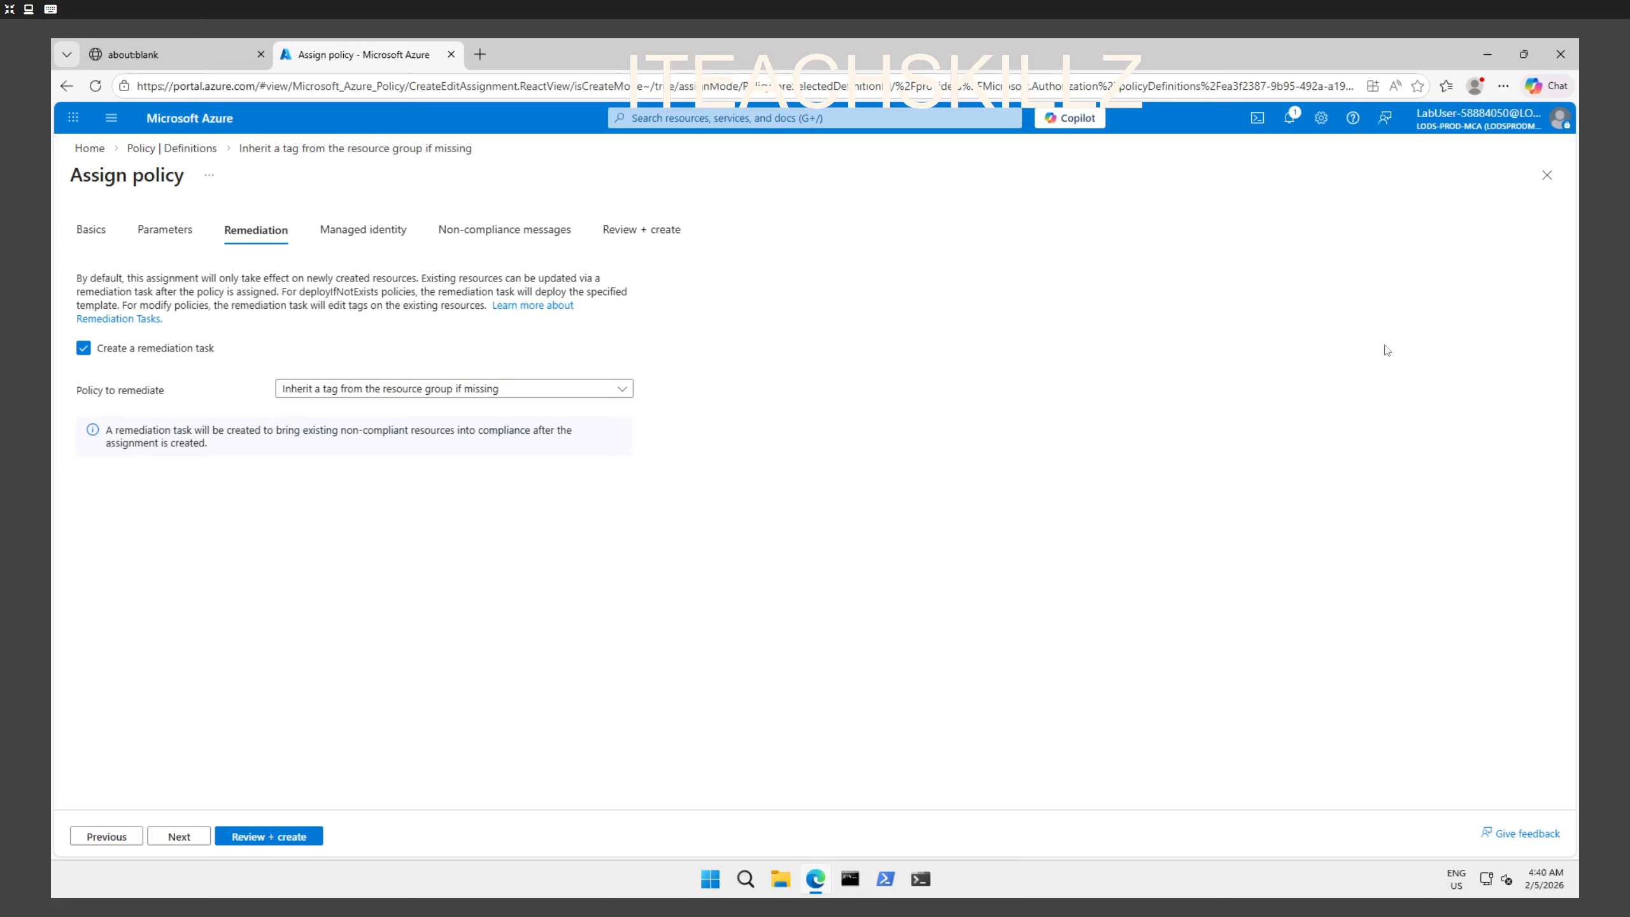
# Step: Keep the default managed identity settings and an empty non-compliance message, and create the policy assignment
pyautogui.click(180, 835)
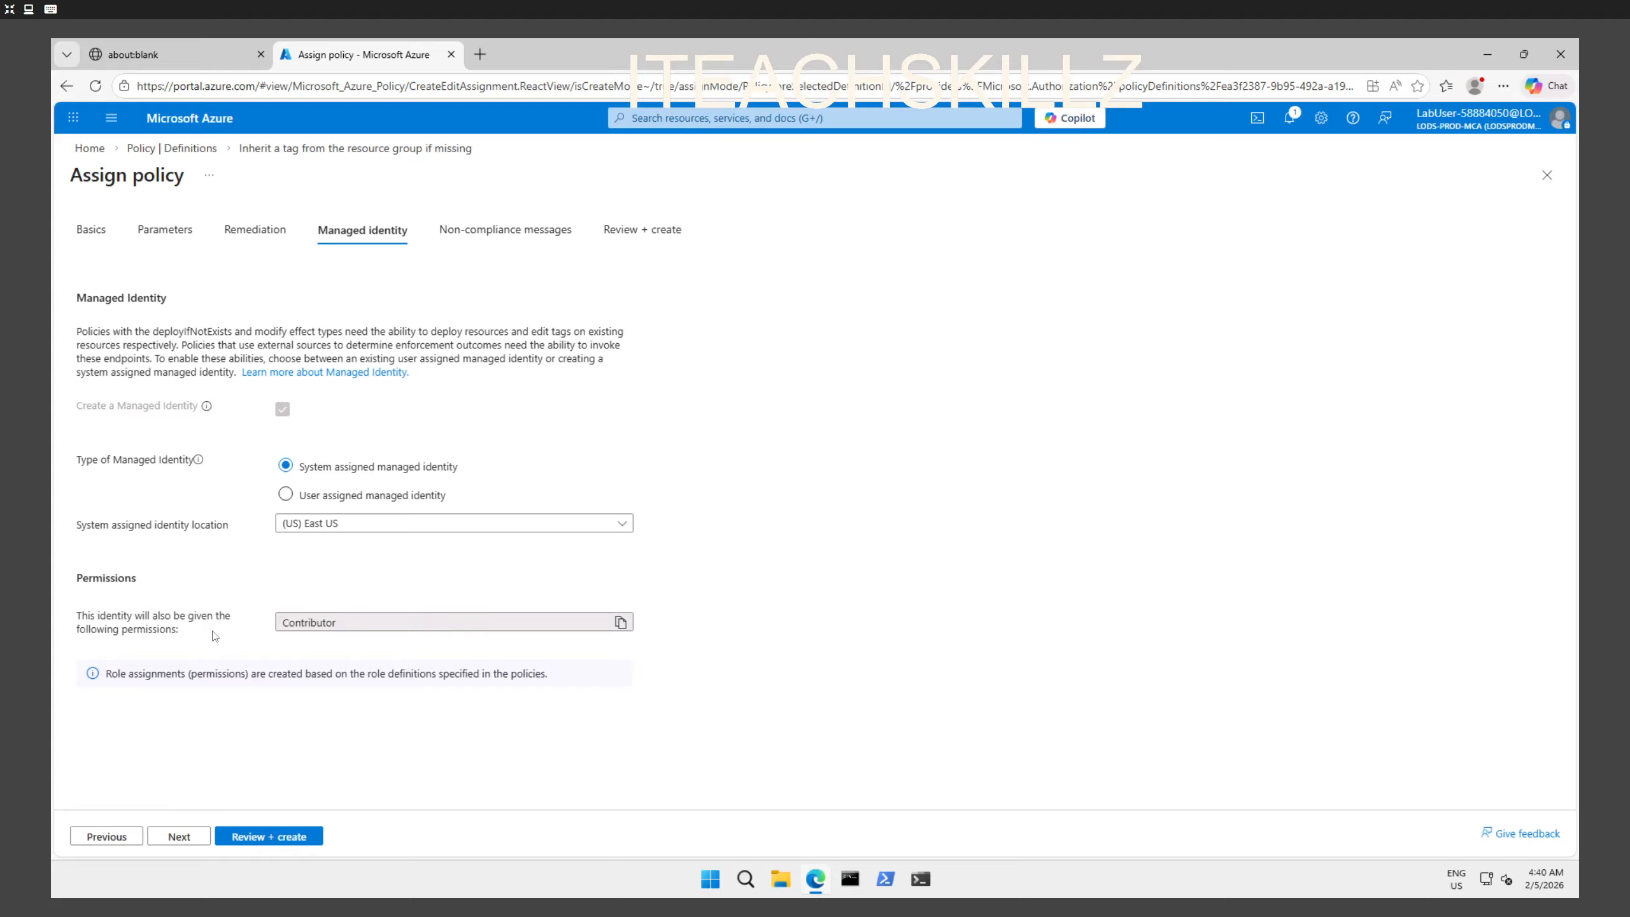
pyautogui.click(179, 840)
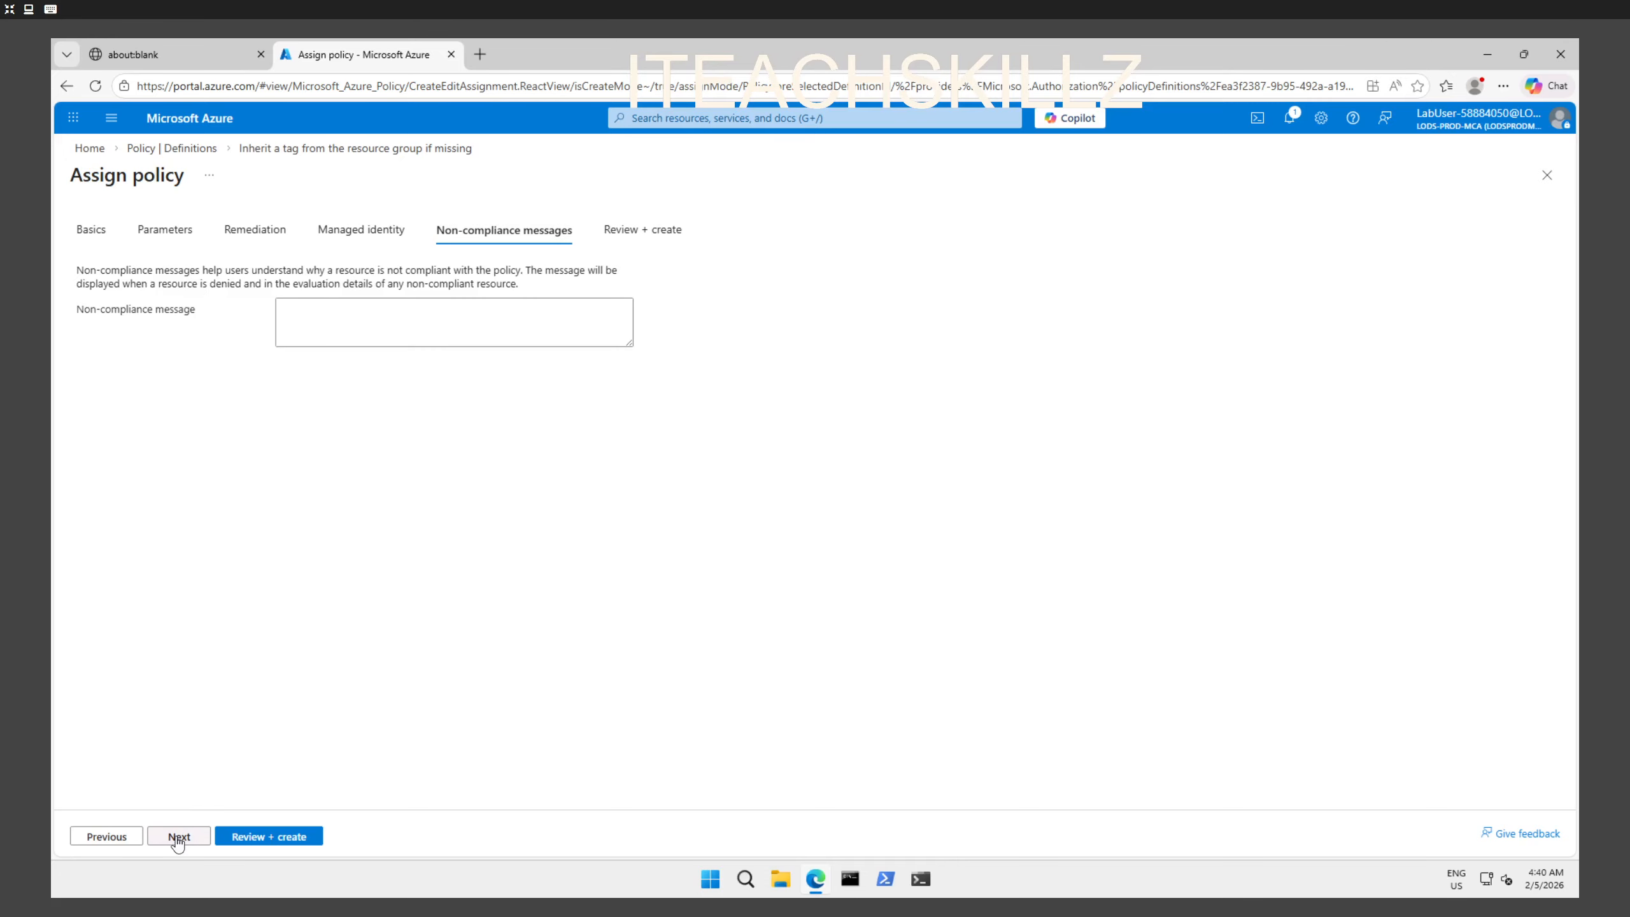
pyautogui.click(179, 836)
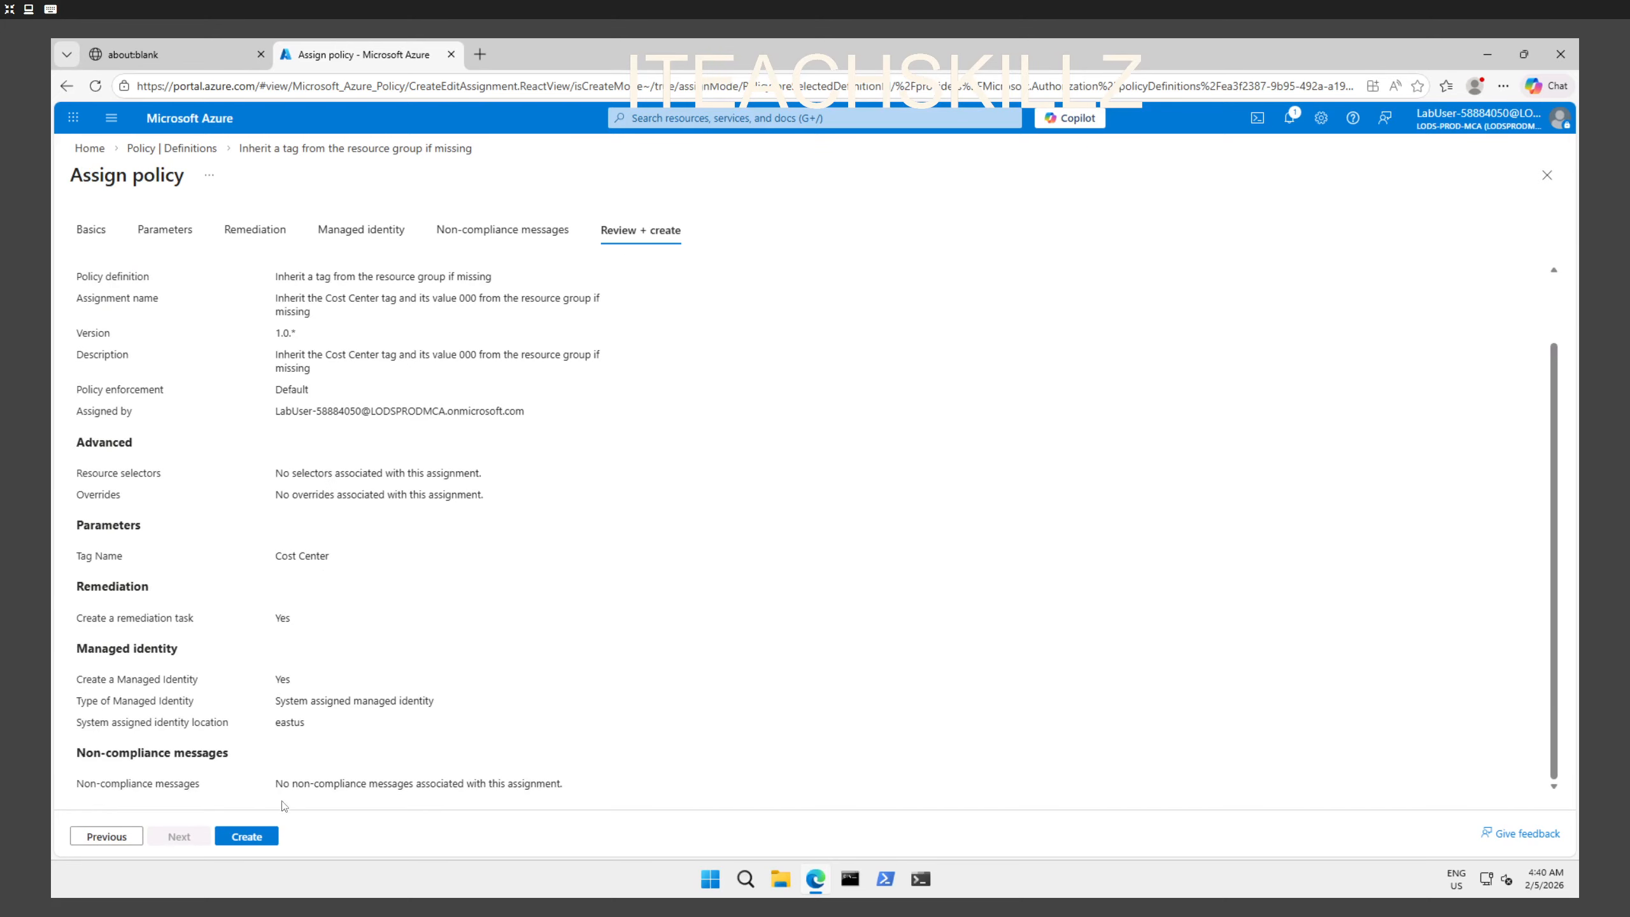
pyautogui.click(251, 838)
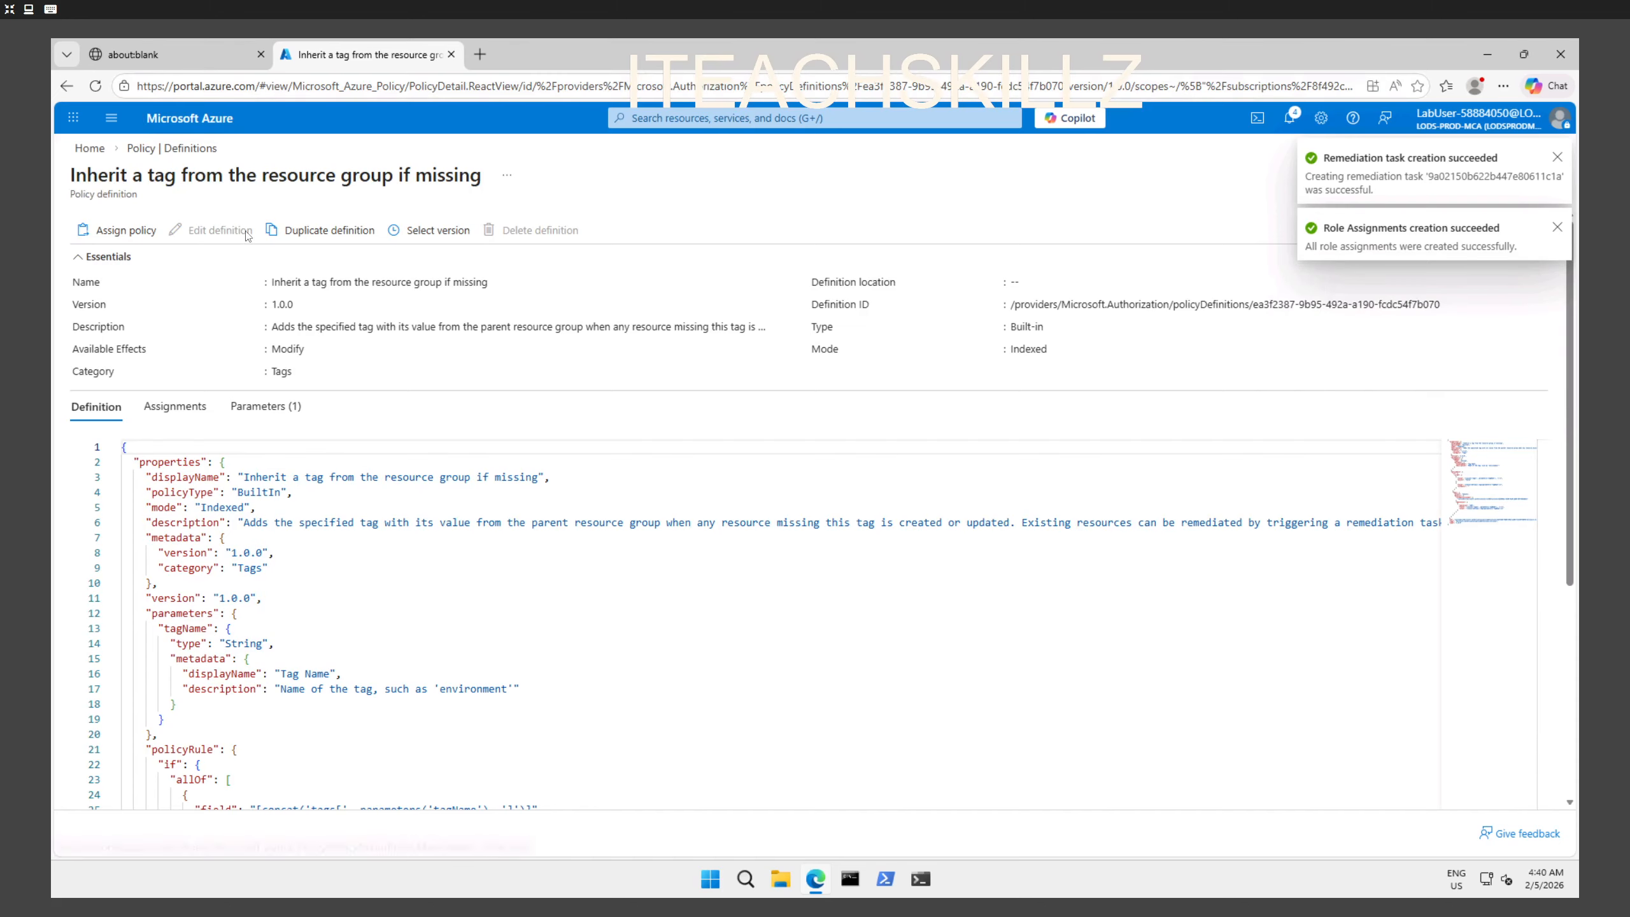
# Step: Go to the storage accounts from the portal home page and start creating a new storage account
pyautogui.click(90, 149)
pyautogui.moveTo(603, 241)
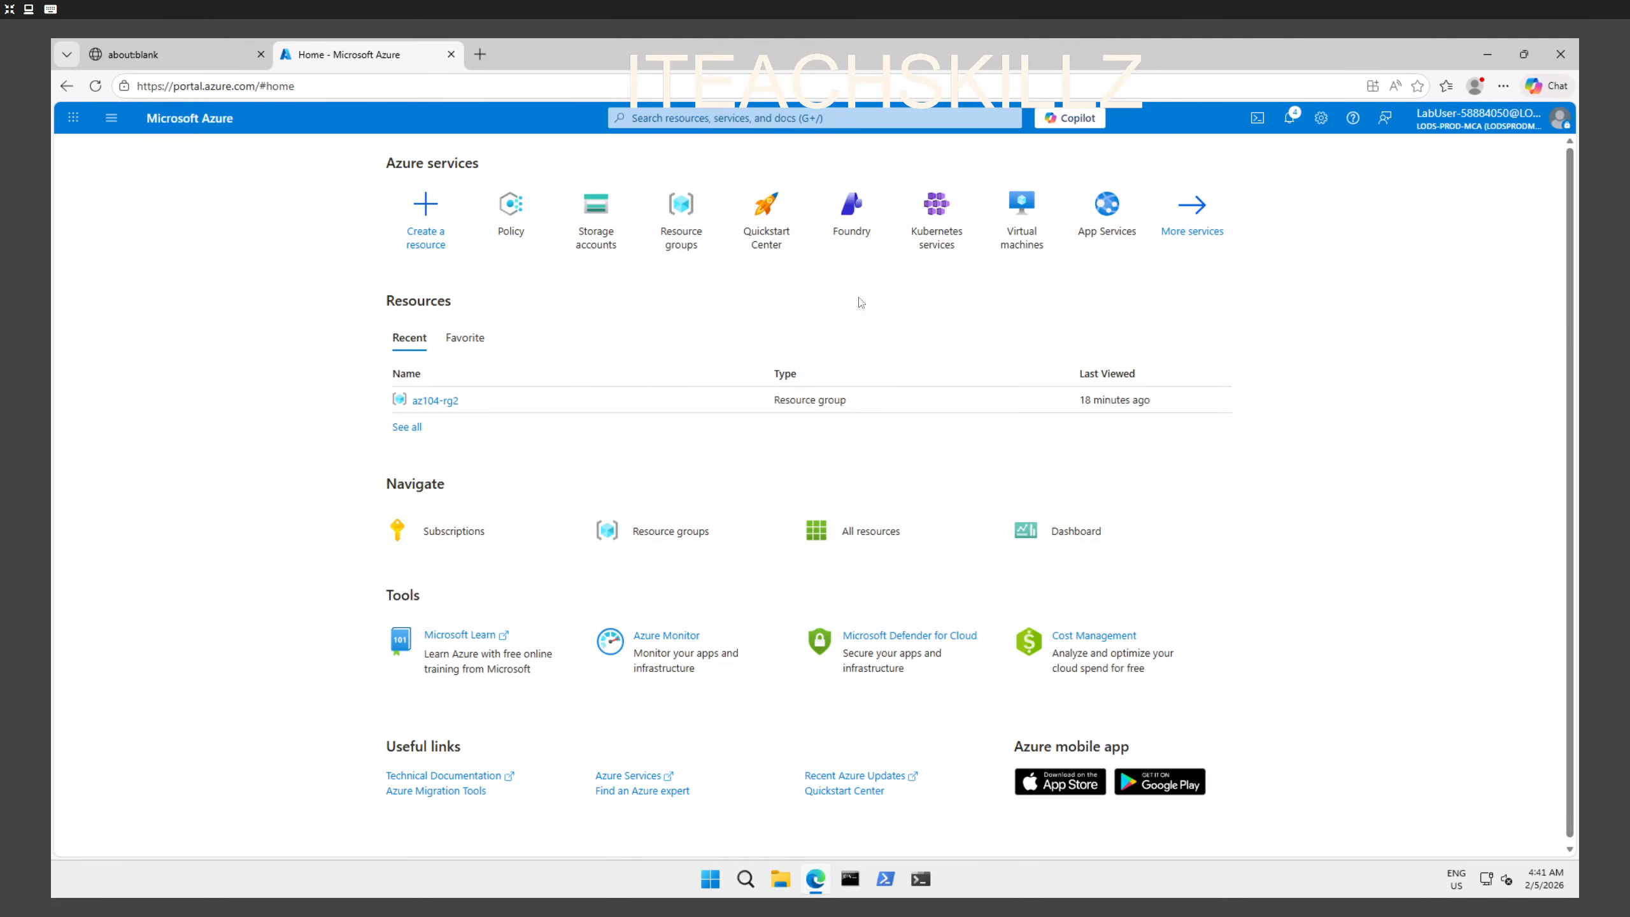
pyautogui.click(602, 226)
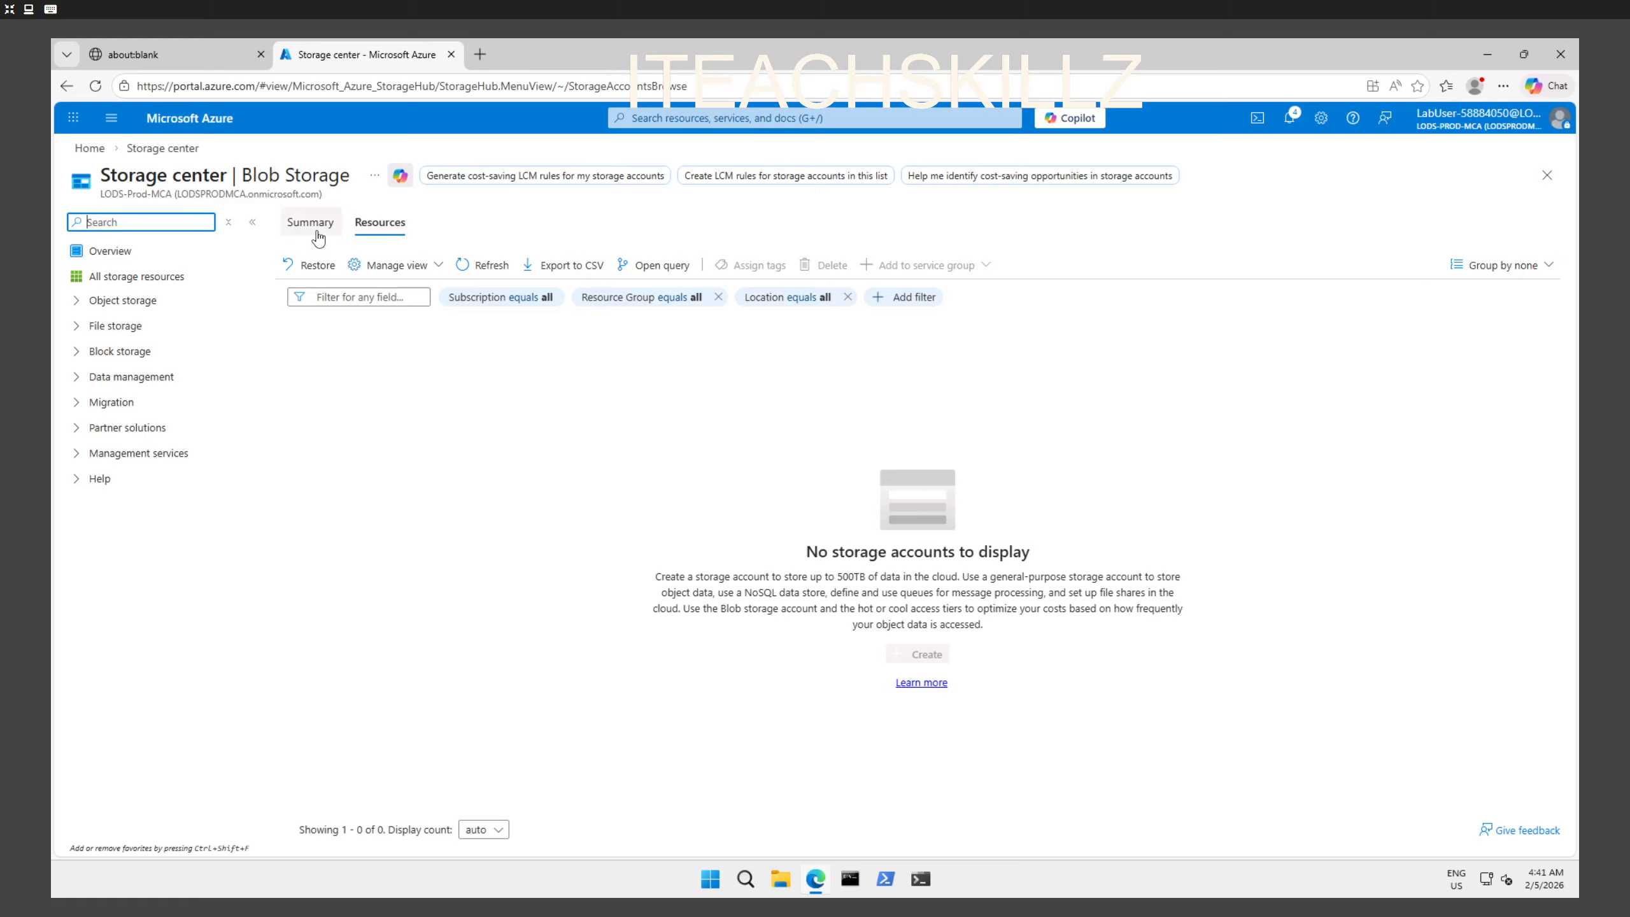
pyautogui.click(478, 265)
pyautogui.click(317, 264)
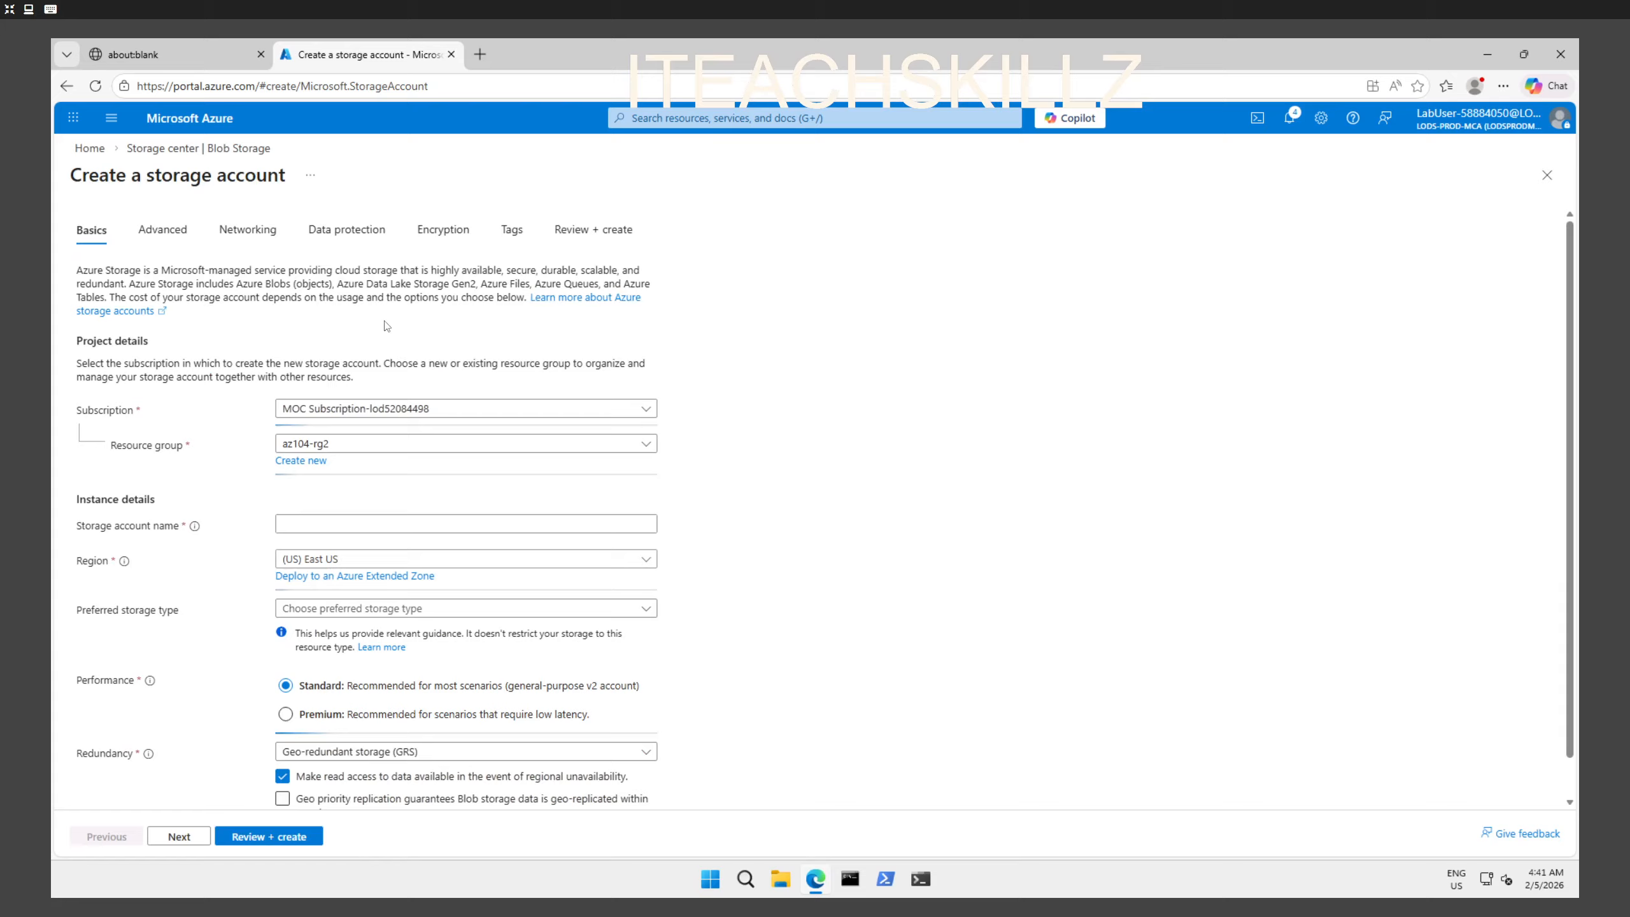
# Step: Name the new storage account "az104storage112"
pyautogui.click(310, 525)
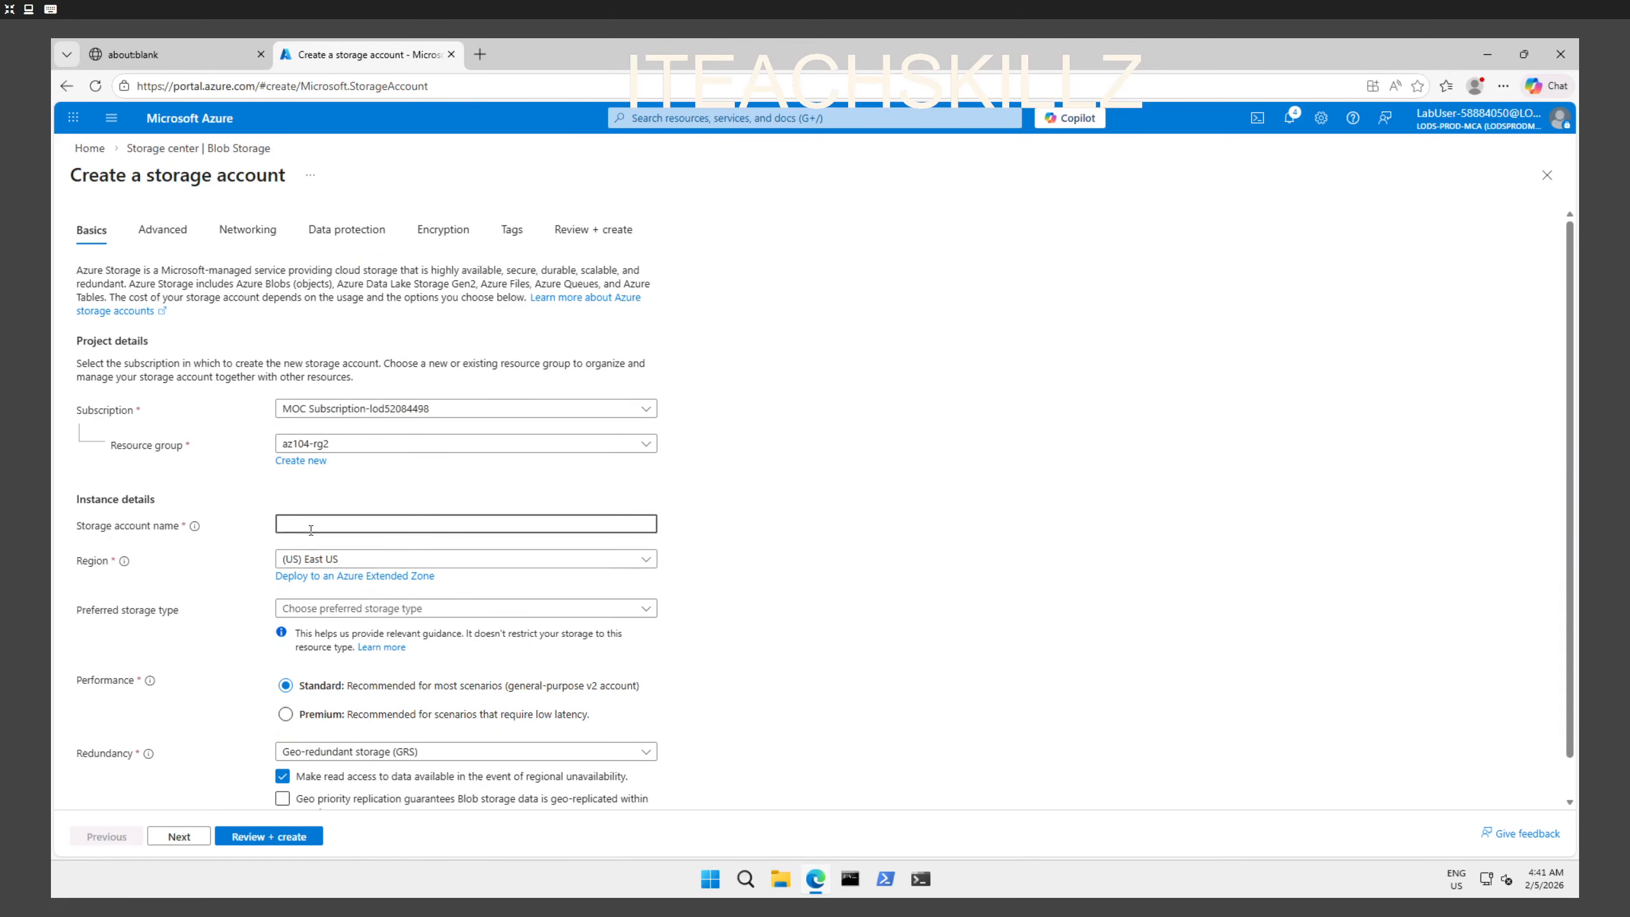
pyautogui.write('az-104')
pyautogui.press('BackSpace')
pyautogui.press('BackSpace')
pyautogui.press('BackSpace')
pyautogui.press('BackSpace')
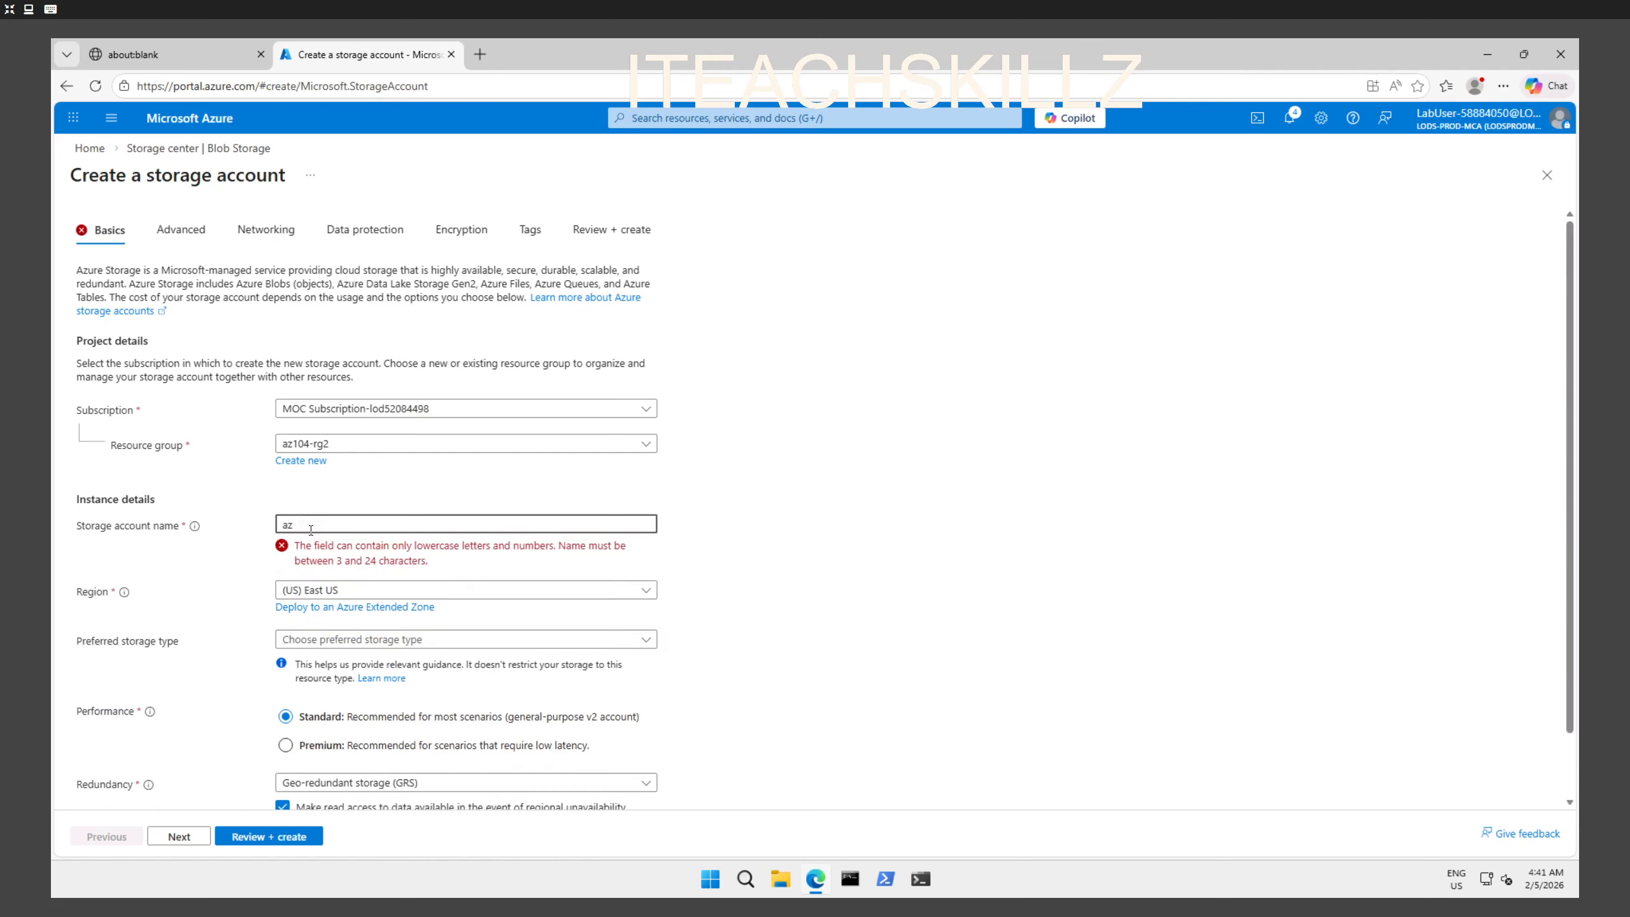
pyautogui.write('z104')
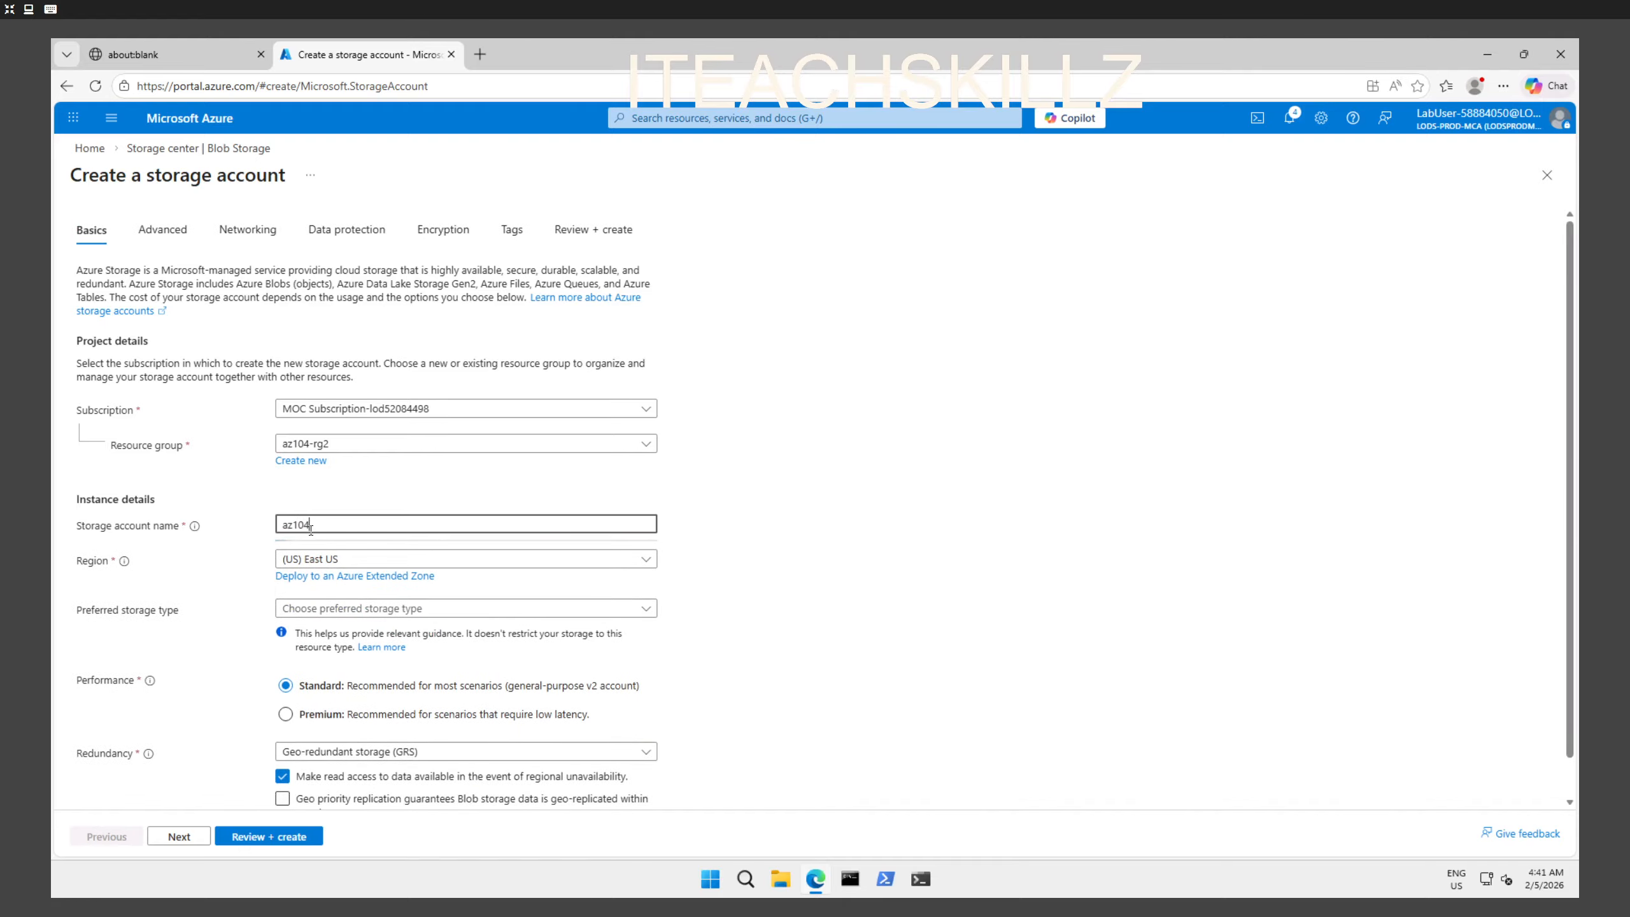
pyautogui.write('storage')
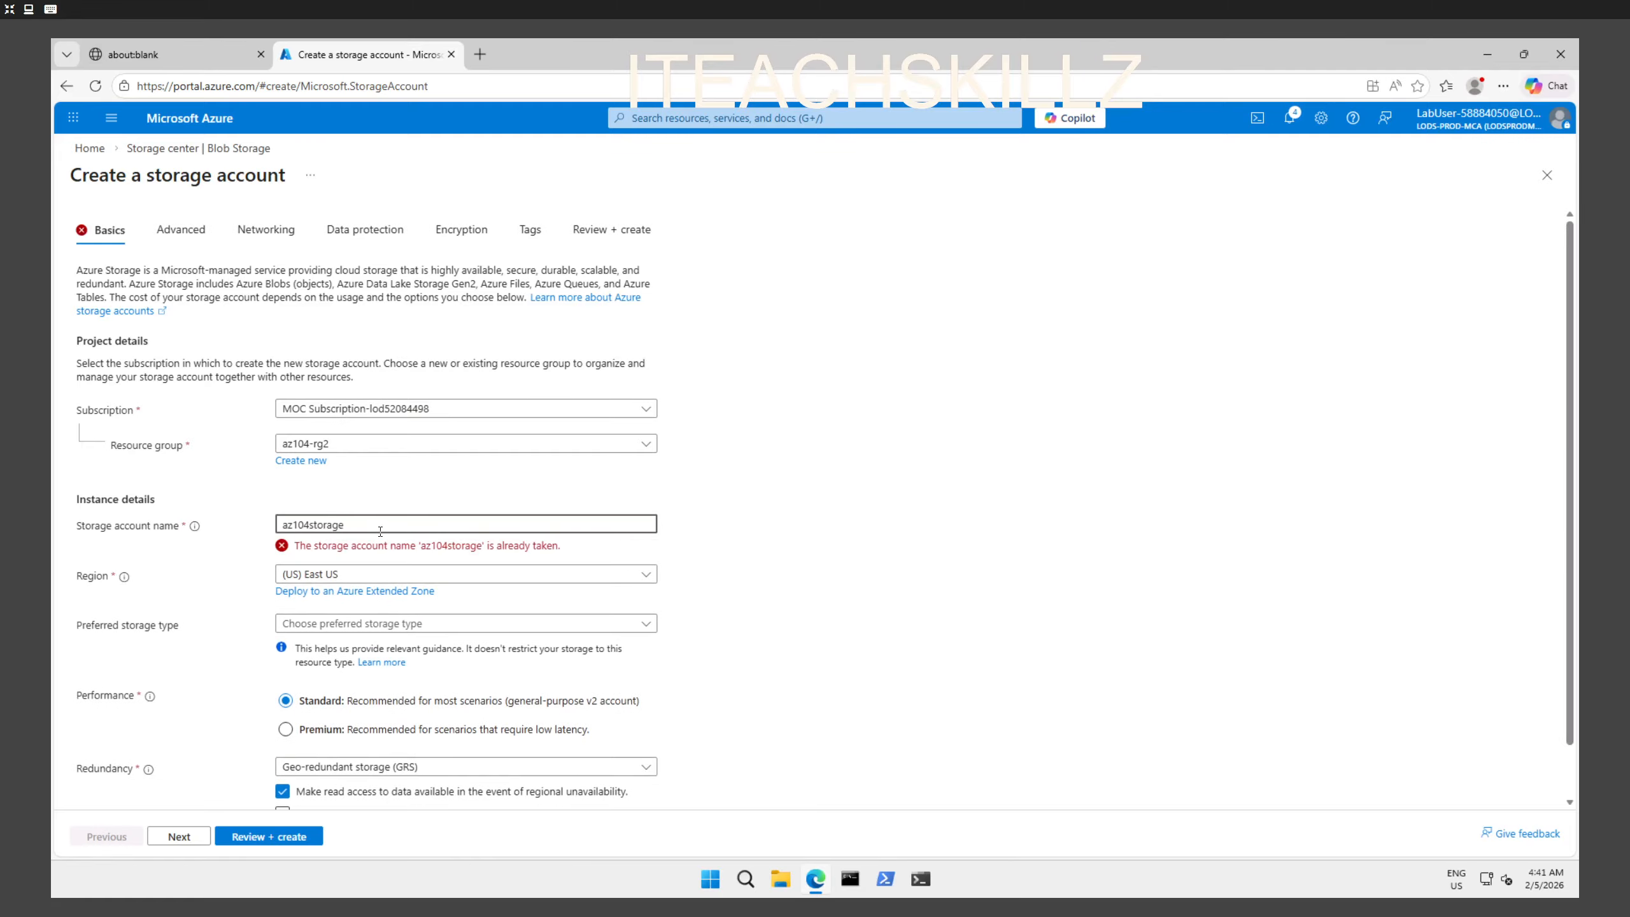
pyautogui.write('112')
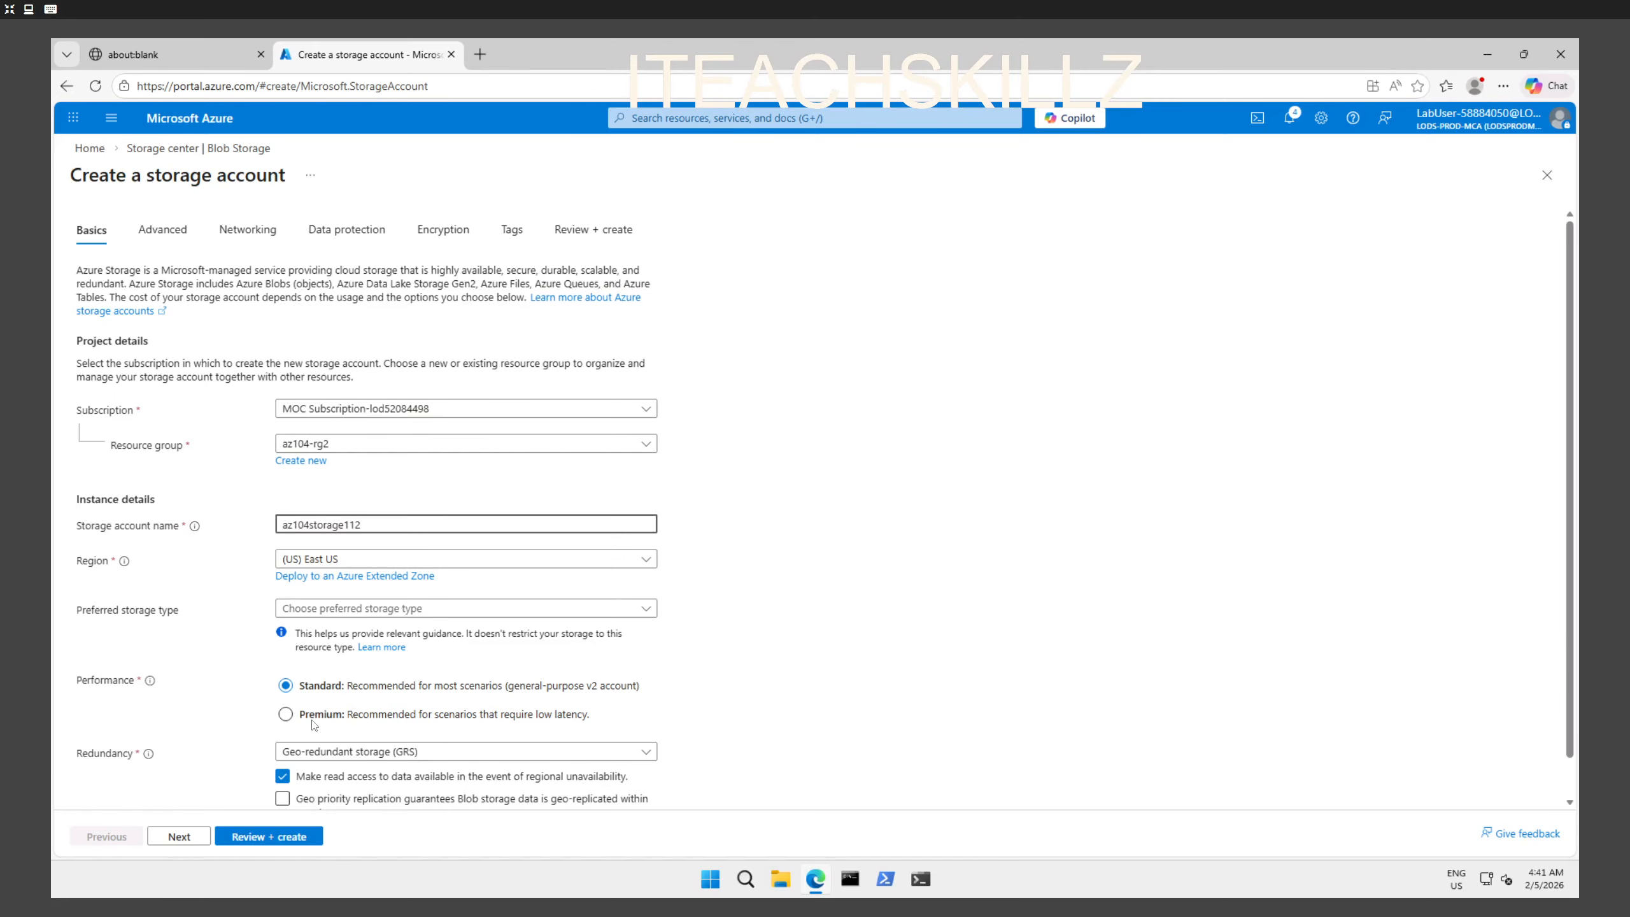
# Step: Keep the default options, leave the tags empty, and create the storage account
pyautogui.click(179, 836)
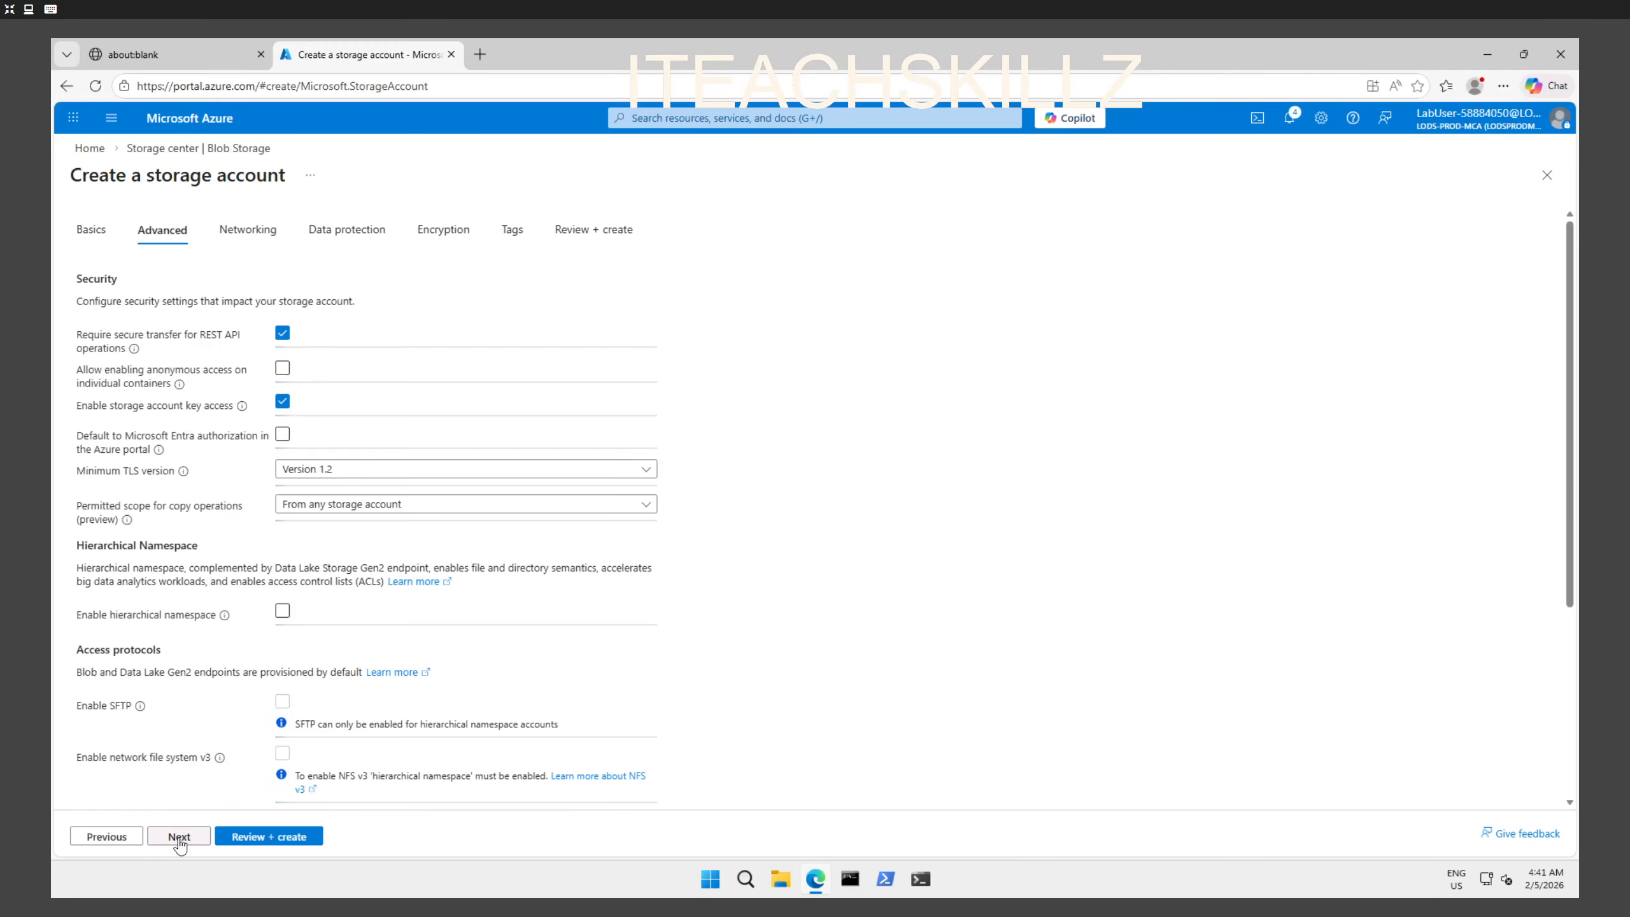
pyautogui.click(179, 836)
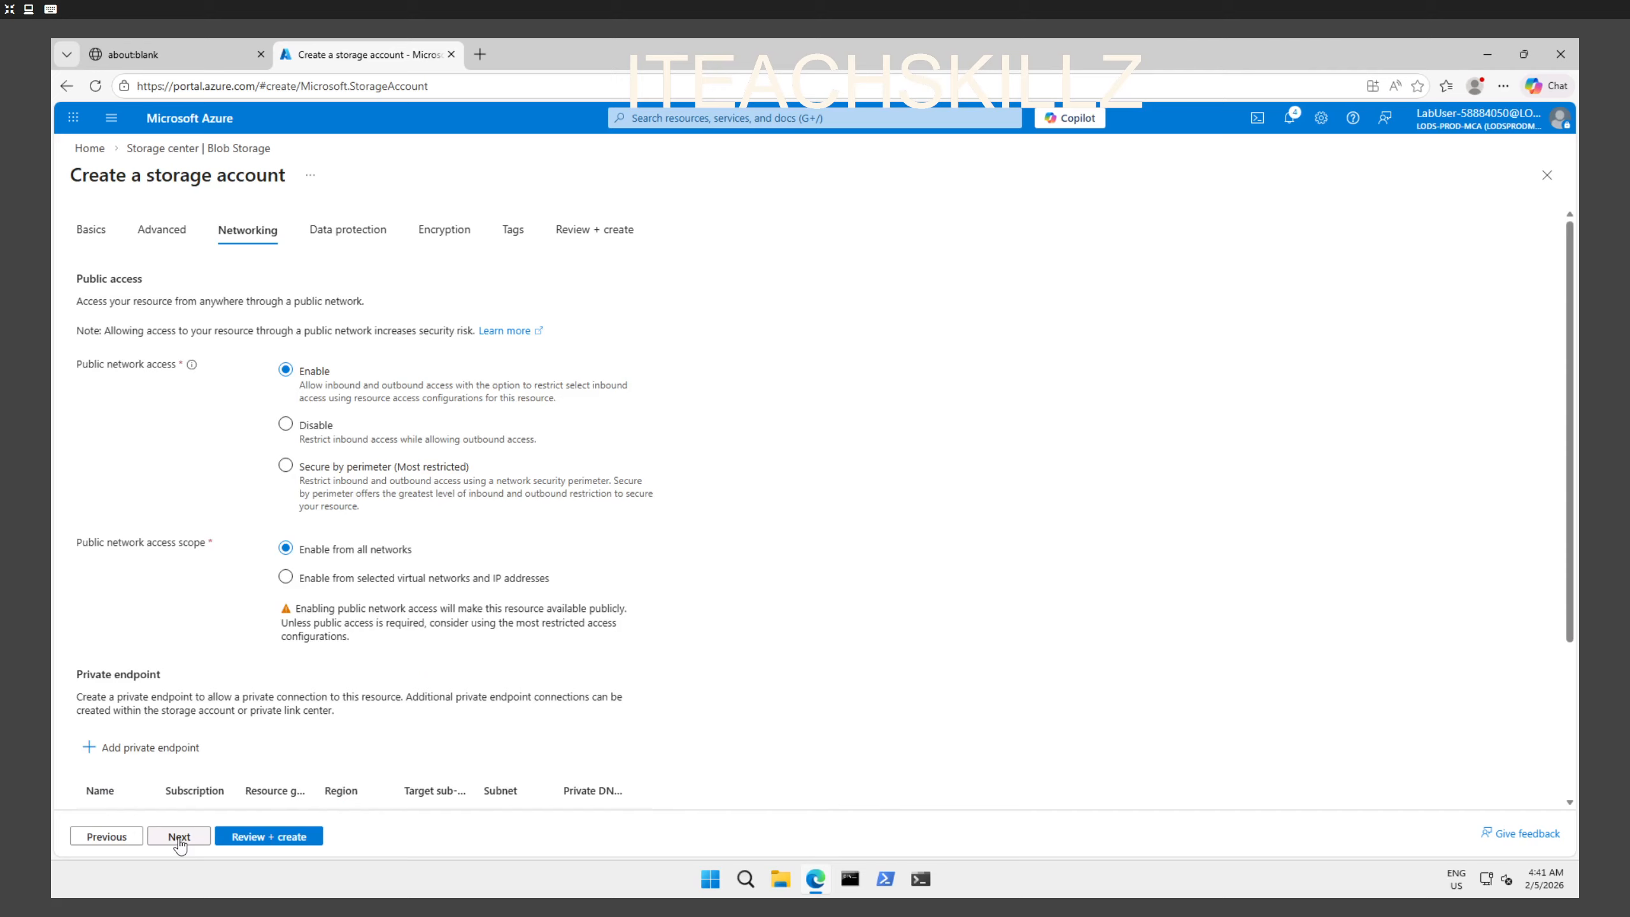
pyautogui.click(179, 836)
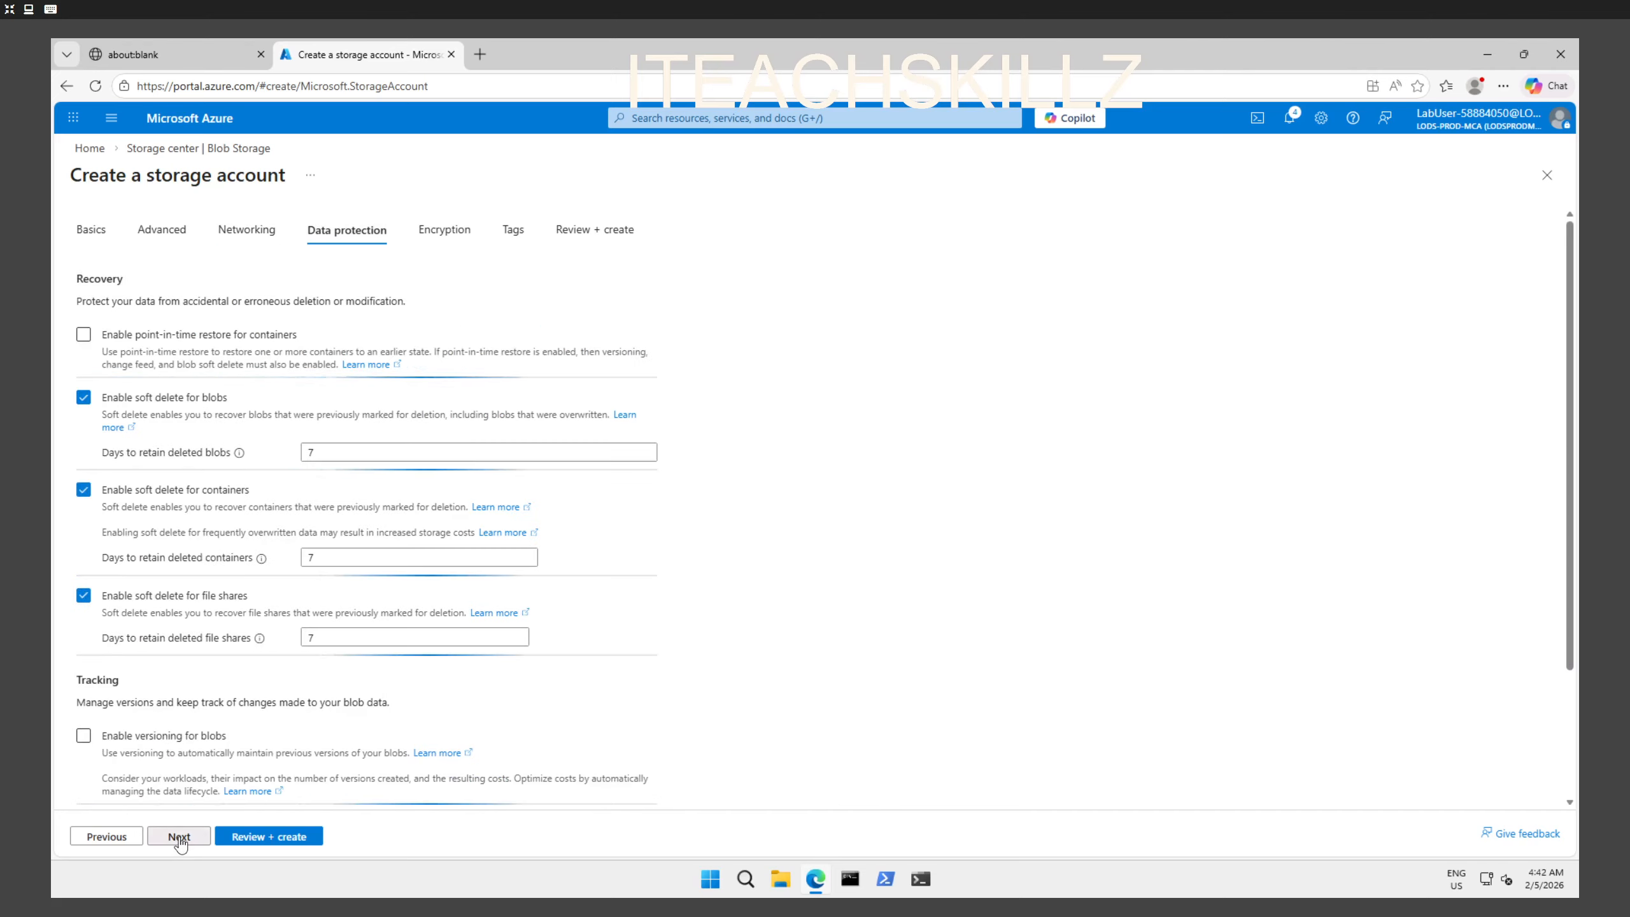
pyautogui.click(179, 836)
pyautogui.click(179, 836)
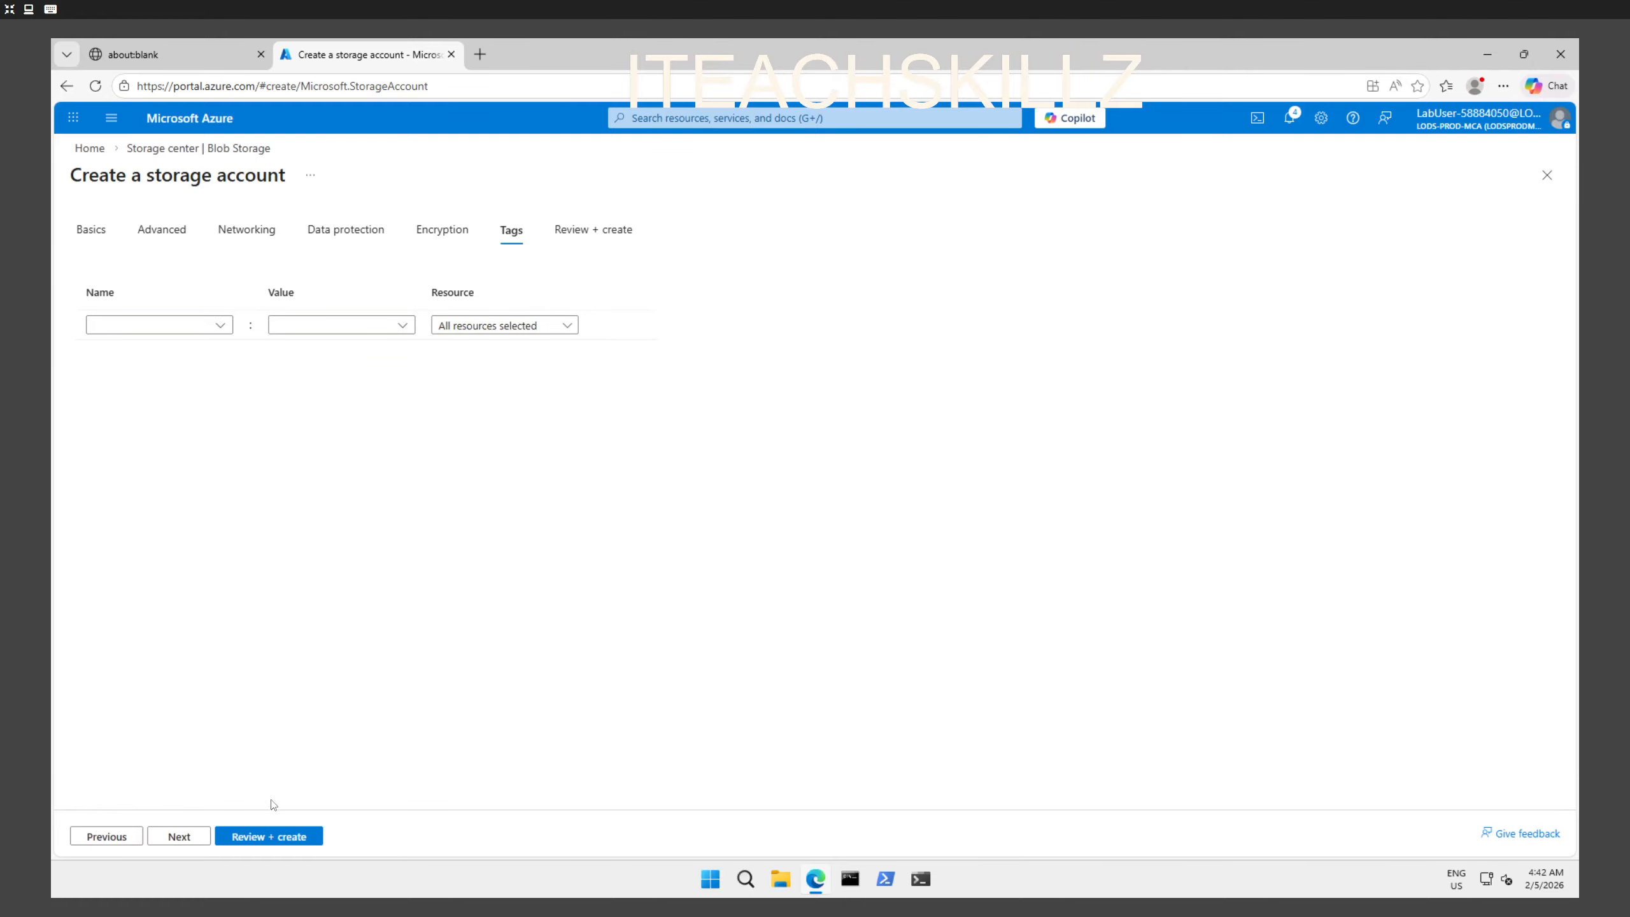
pyautogui.click(278, 841)
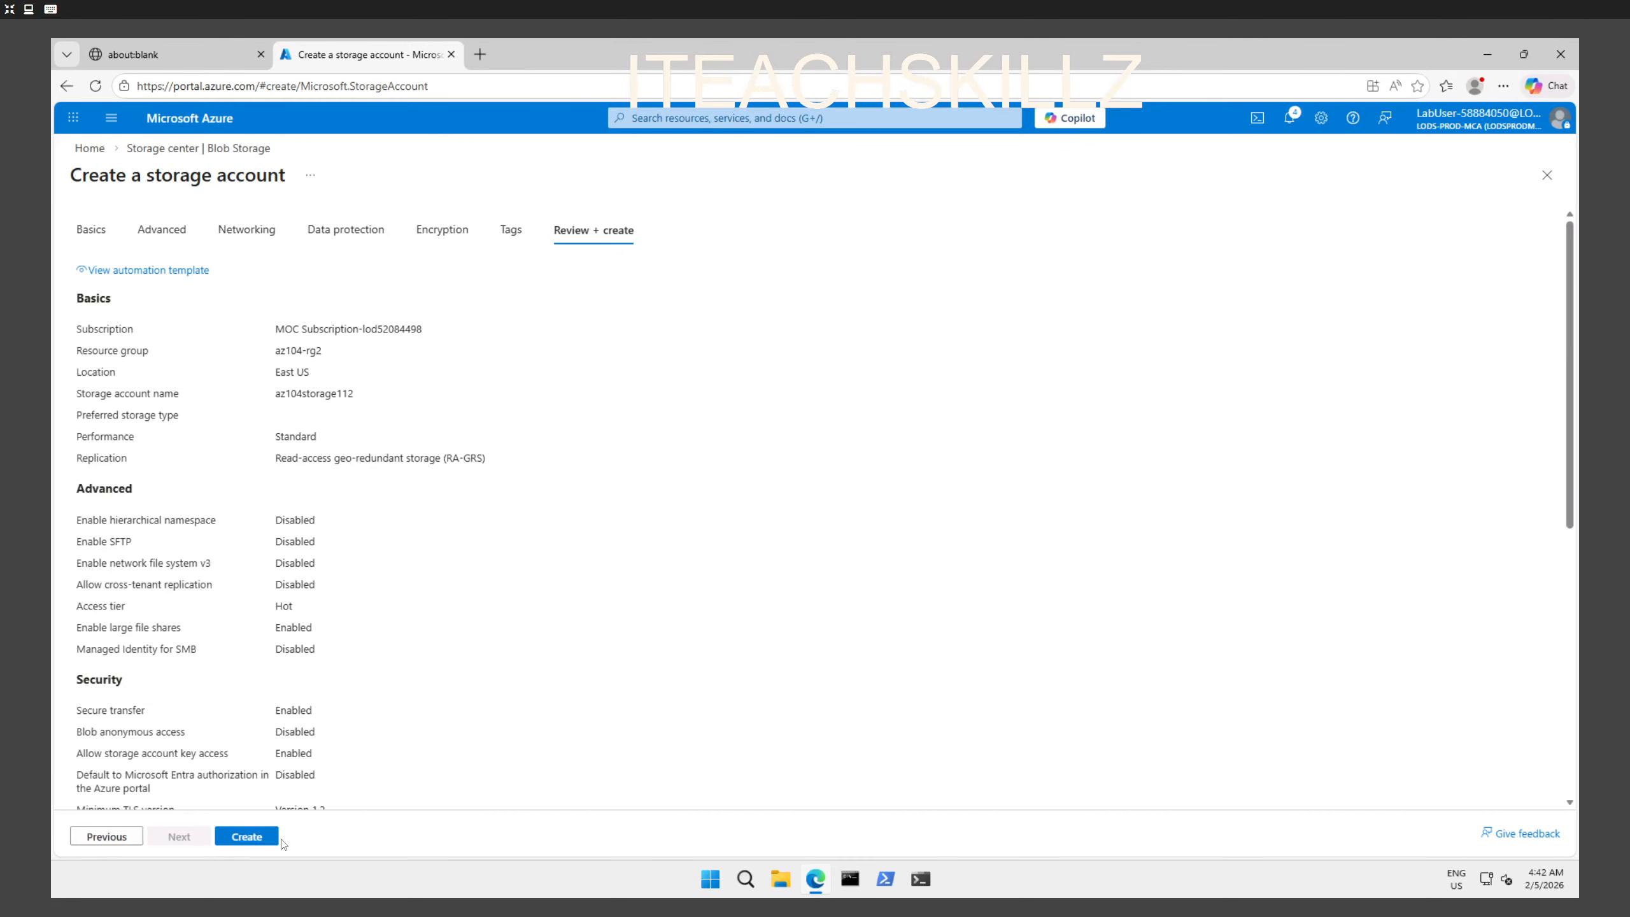
pyautogui.click(246, 836)
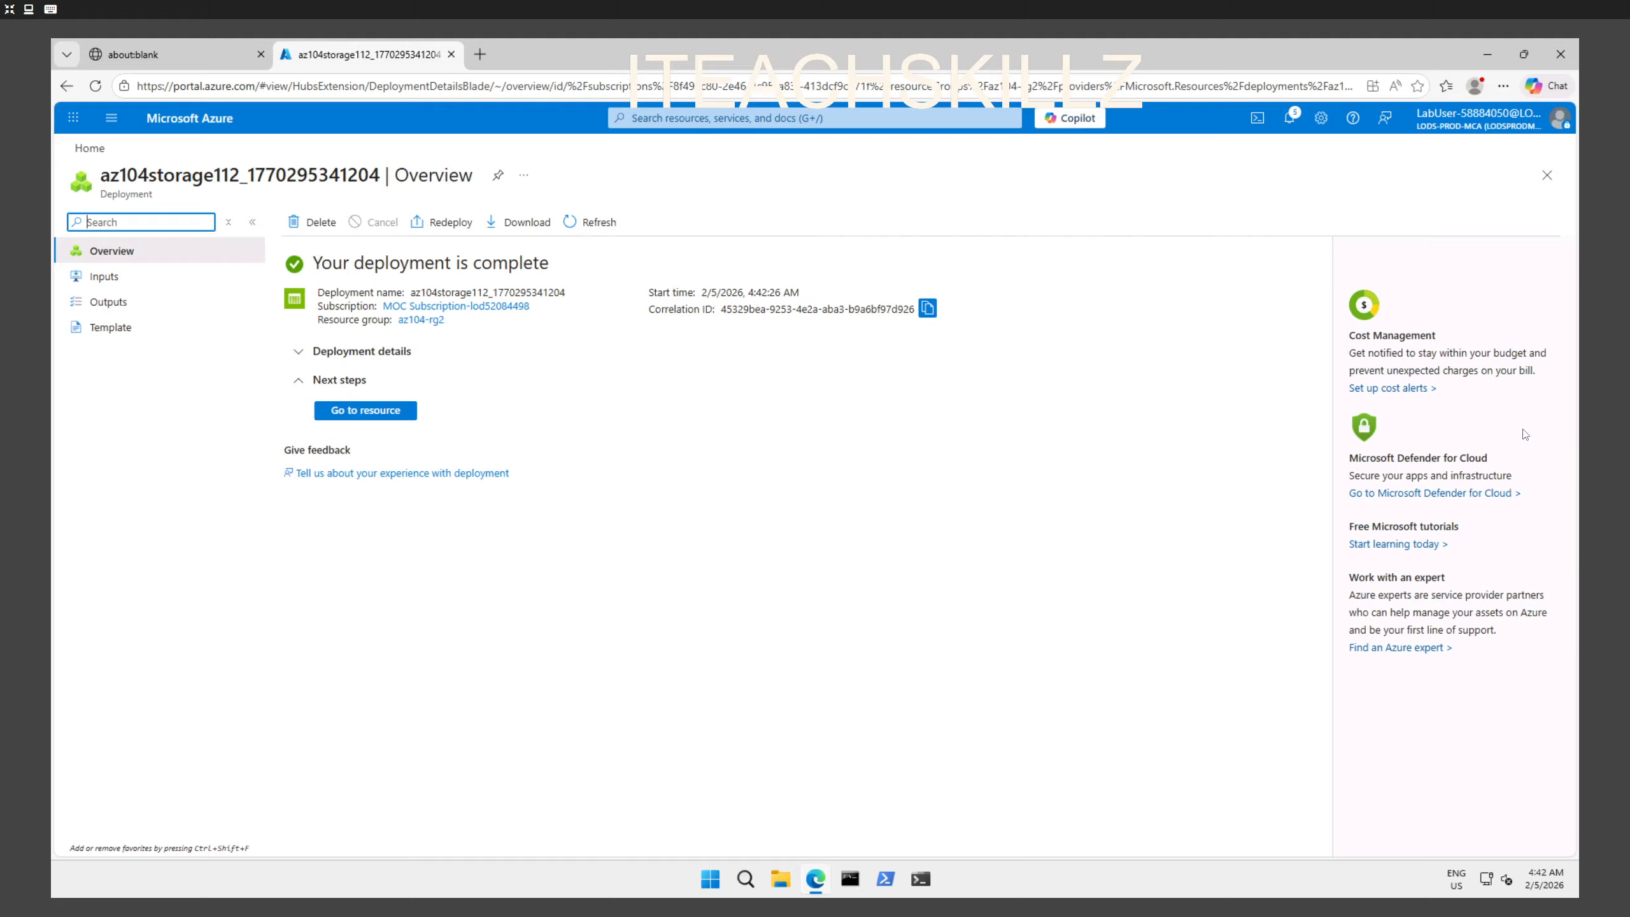
# Step: Go to the deployed storage account az104storage112 and examine its tags
pyautogui.click(364, 410)
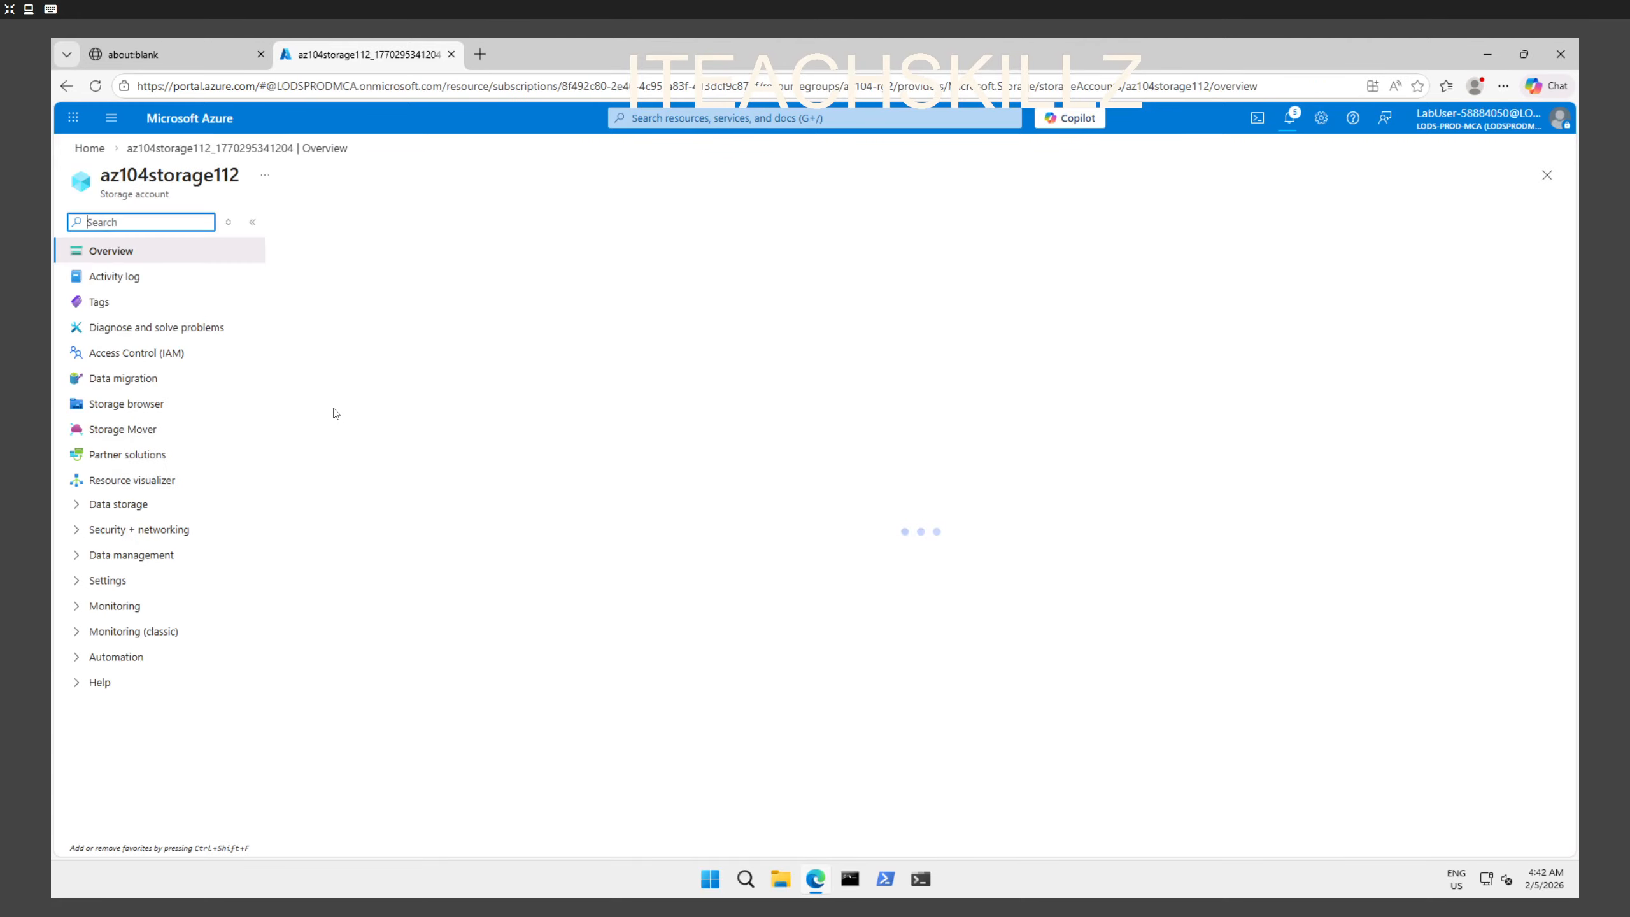
pyautogui.click(109, 304)
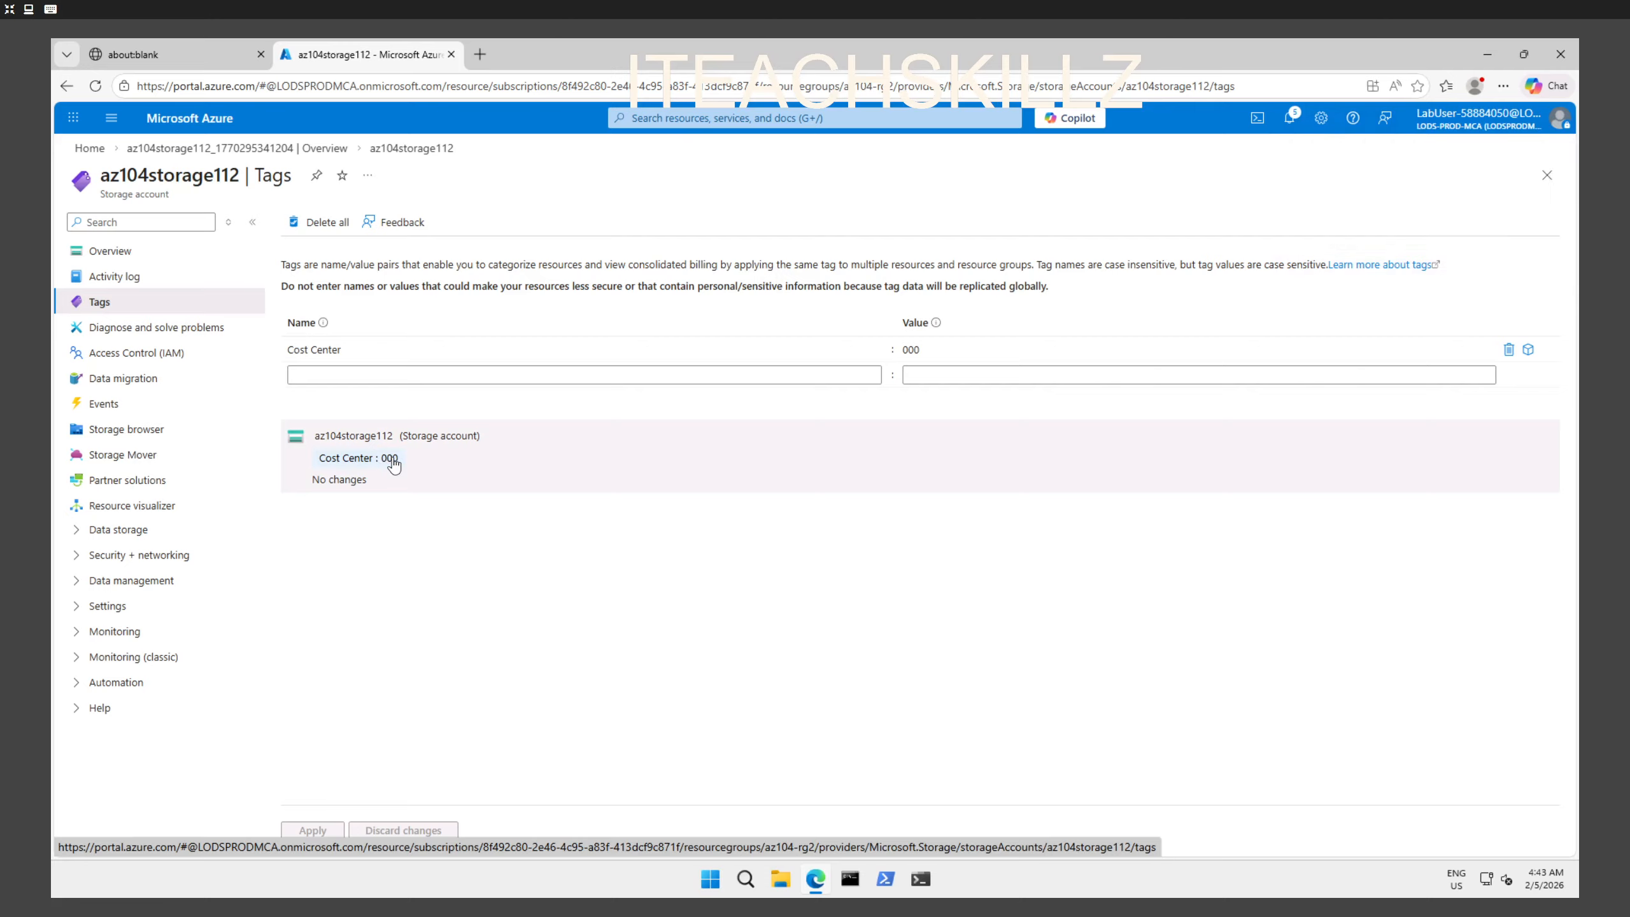
pyautogui.click(956, 372)
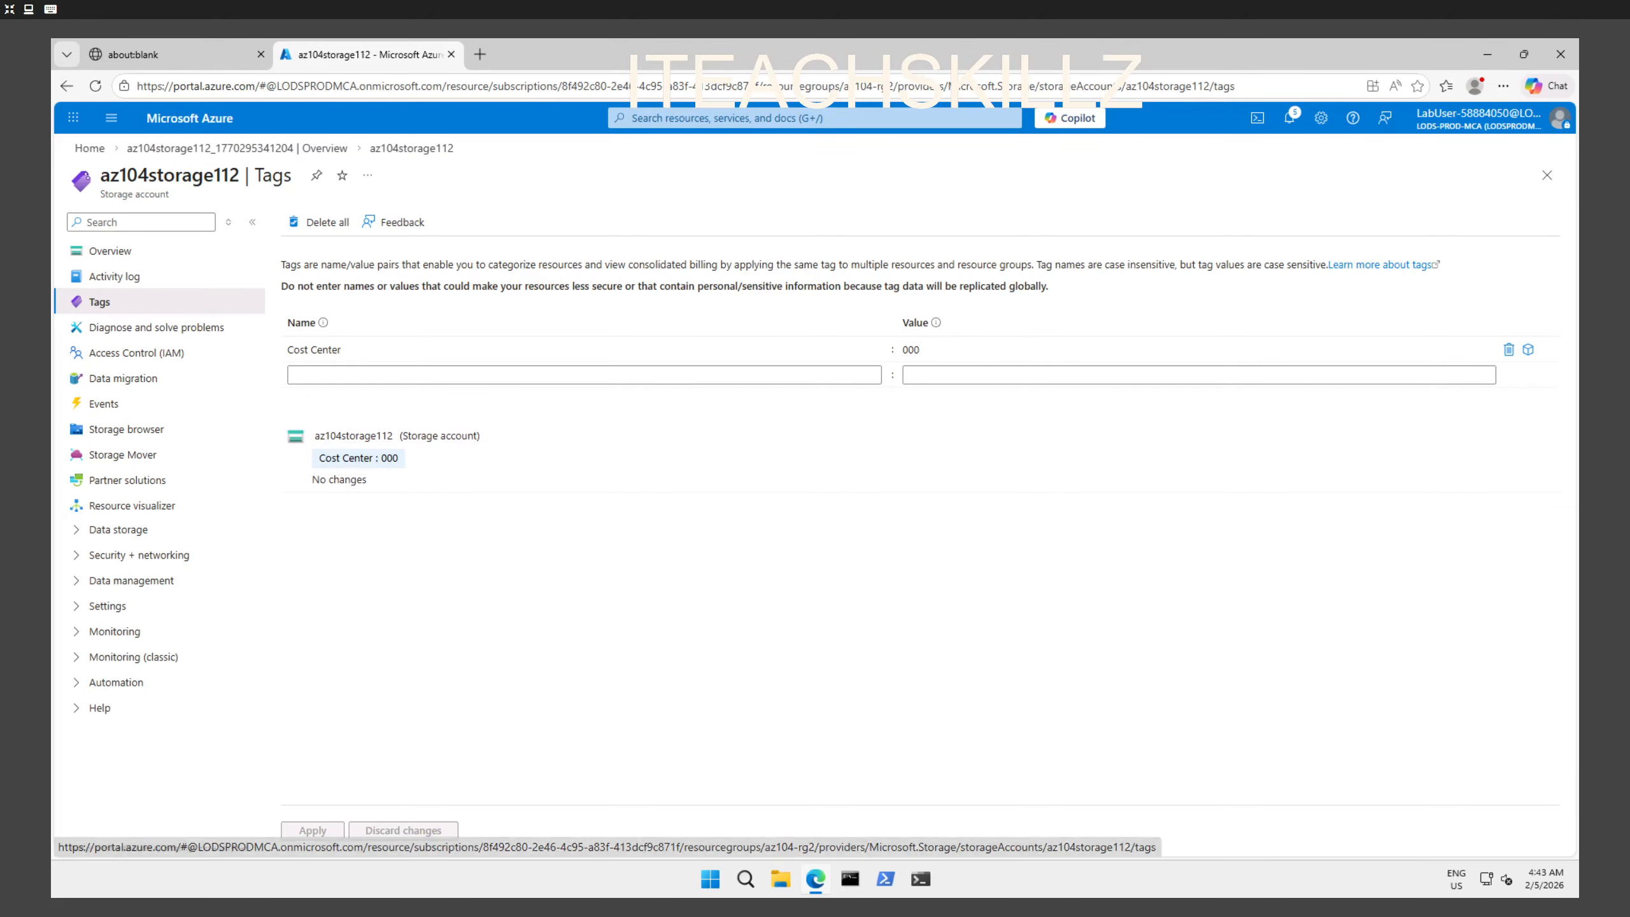
# Step: Go from the portal home page to the resource group az104-rg2 and open its Locks settings
pyautogui.click(90, 149)
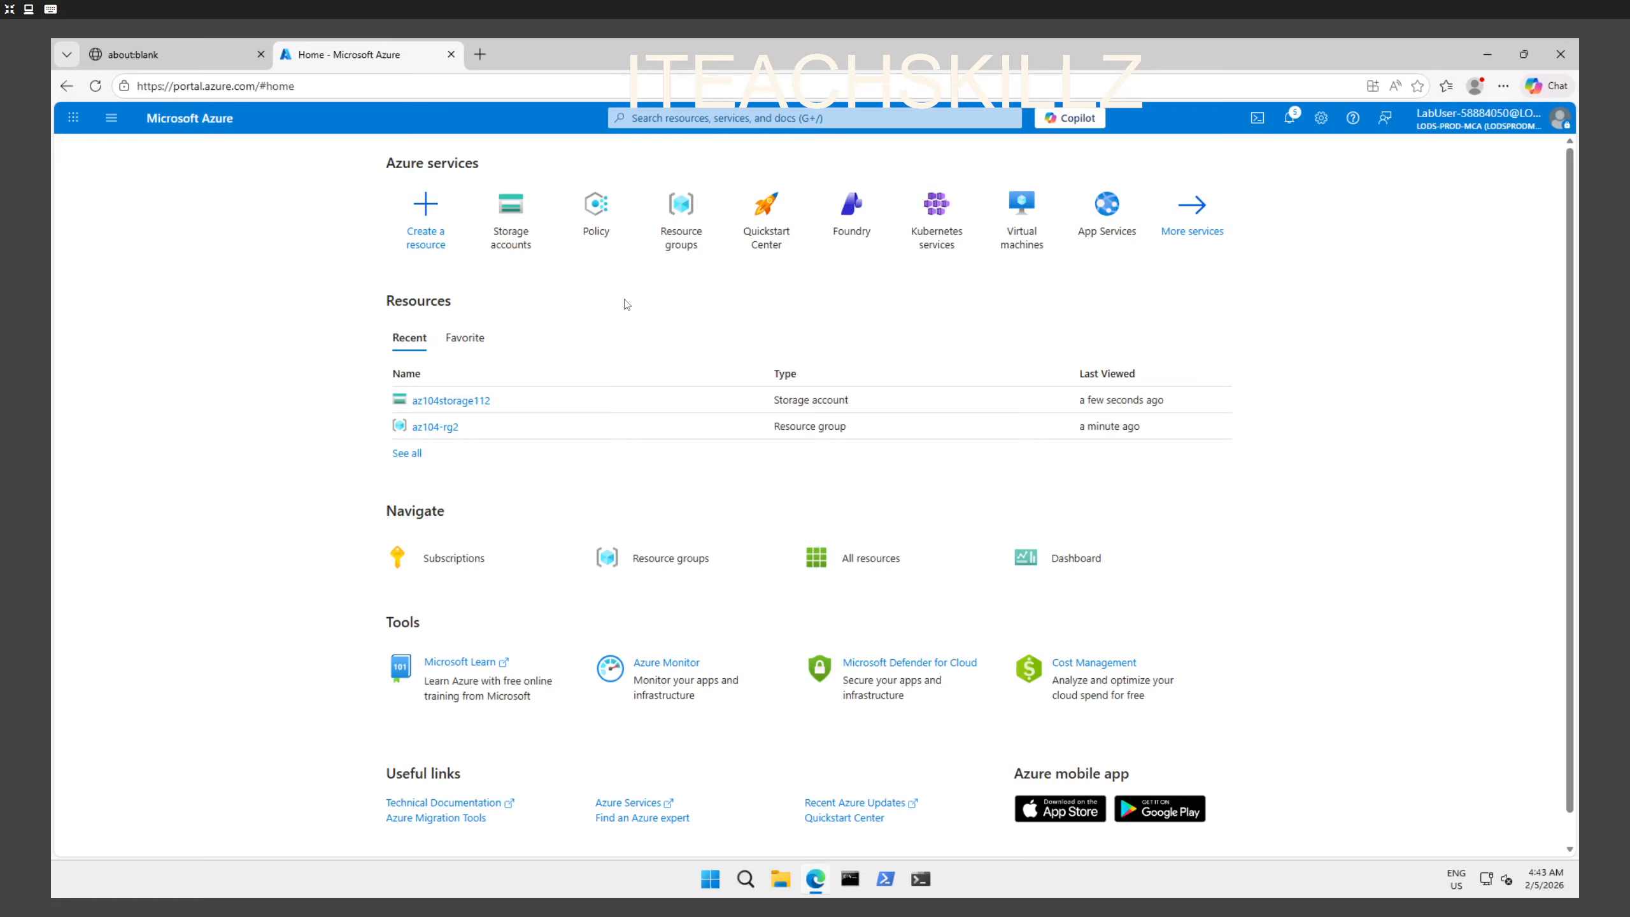
pyautogui.moveTo(774, 252)
pyautogui.click(666, 223)
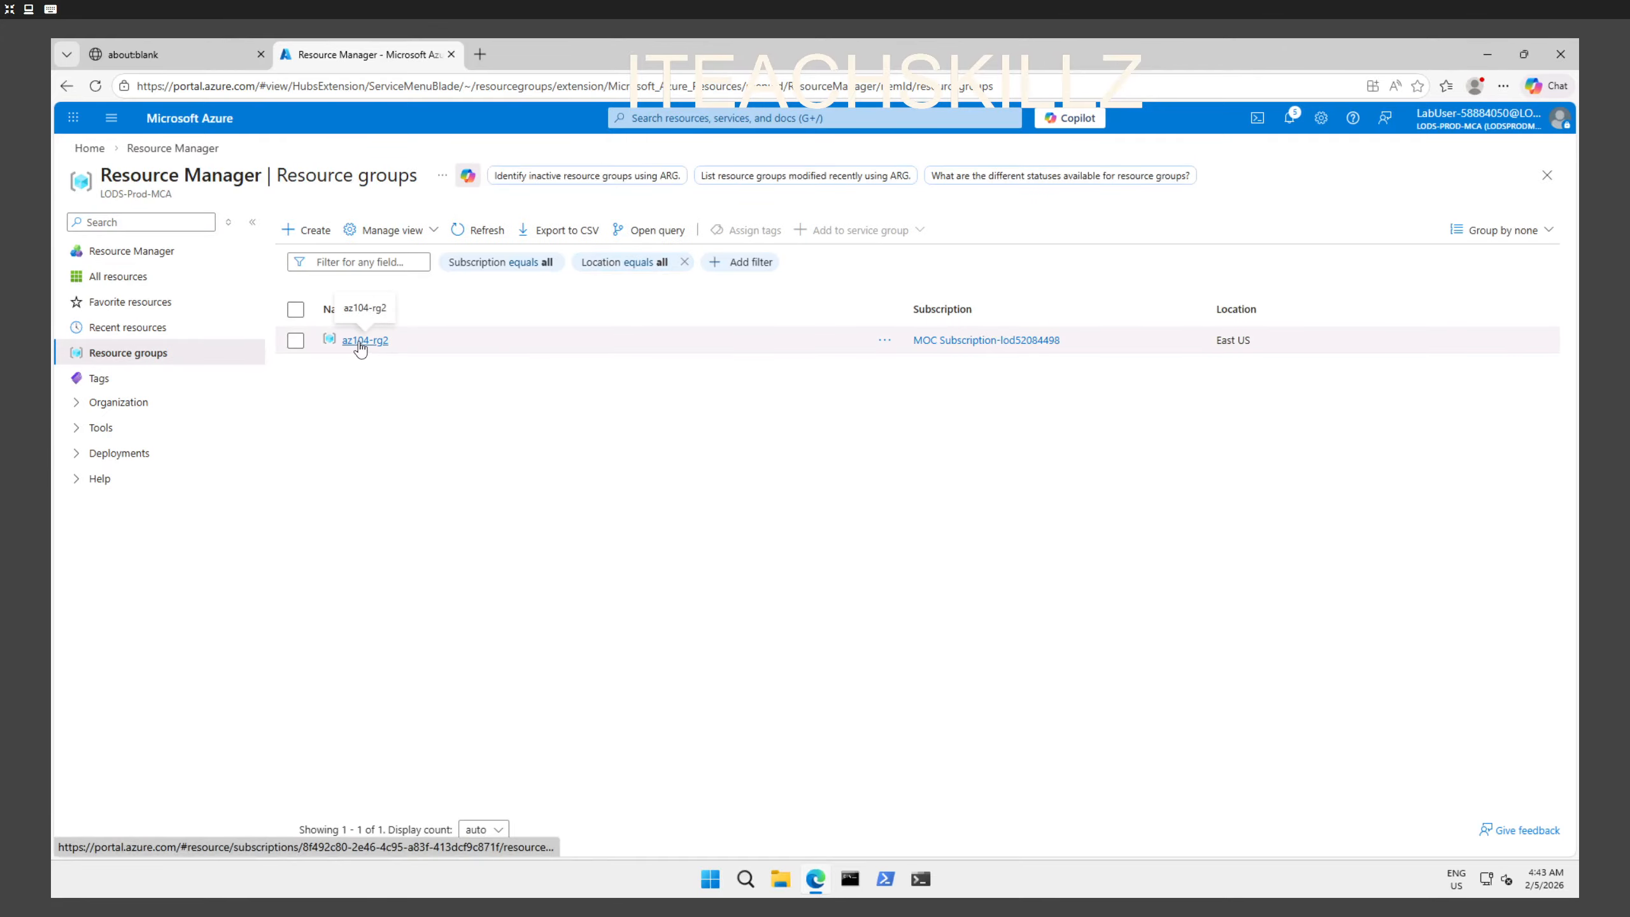
pyautogui.click(362, 340)
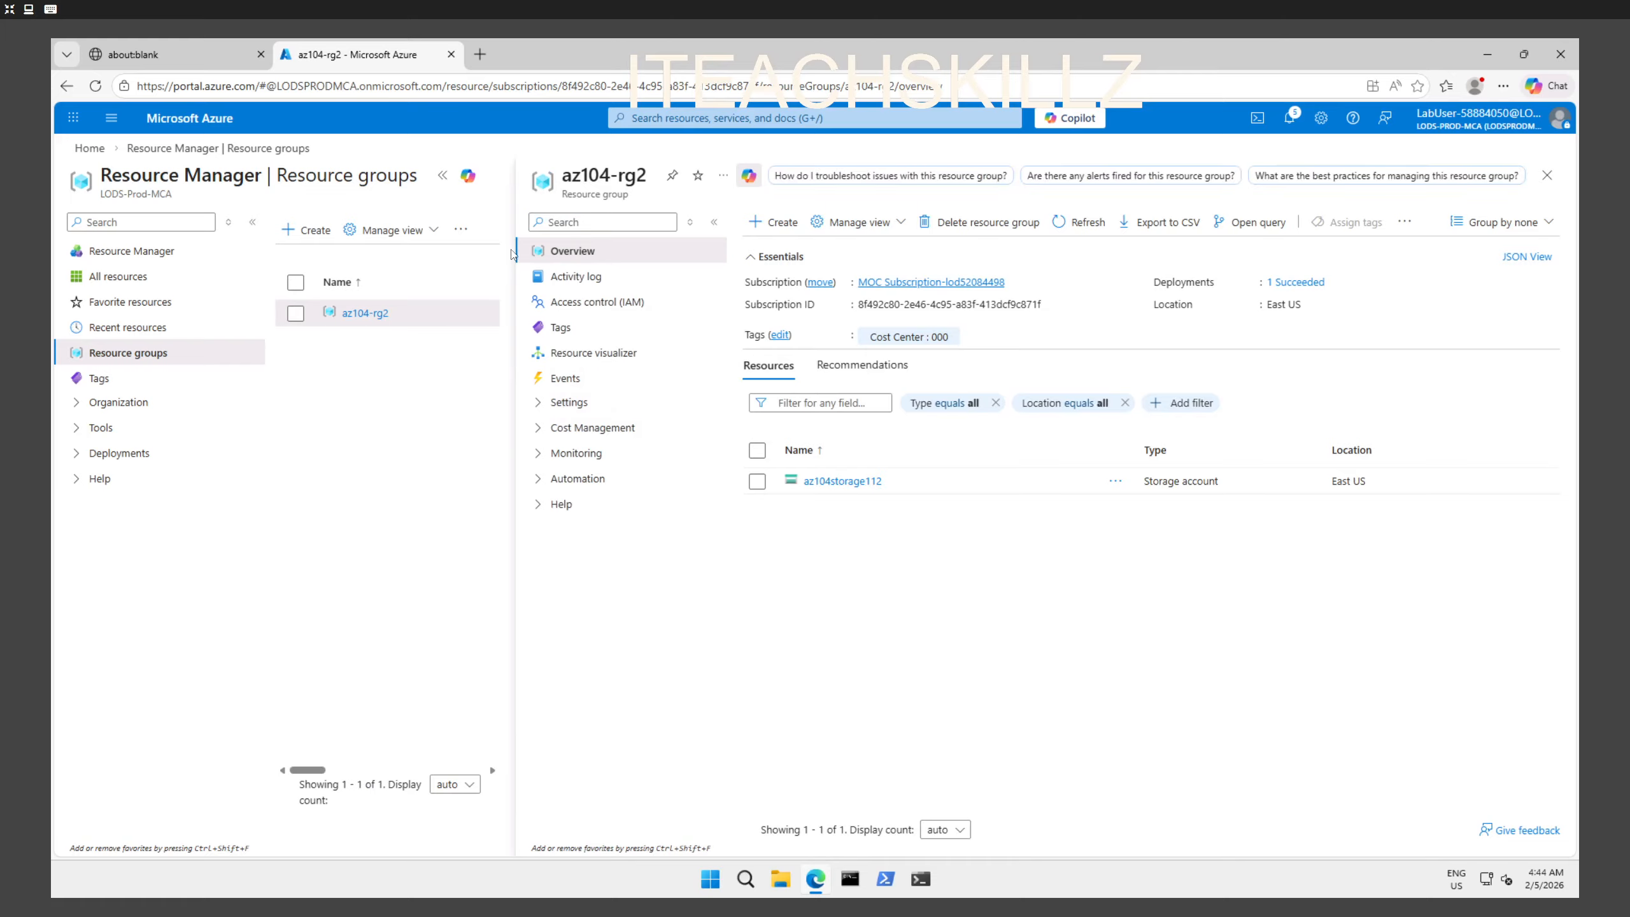
pyautogui.click(577, 404)
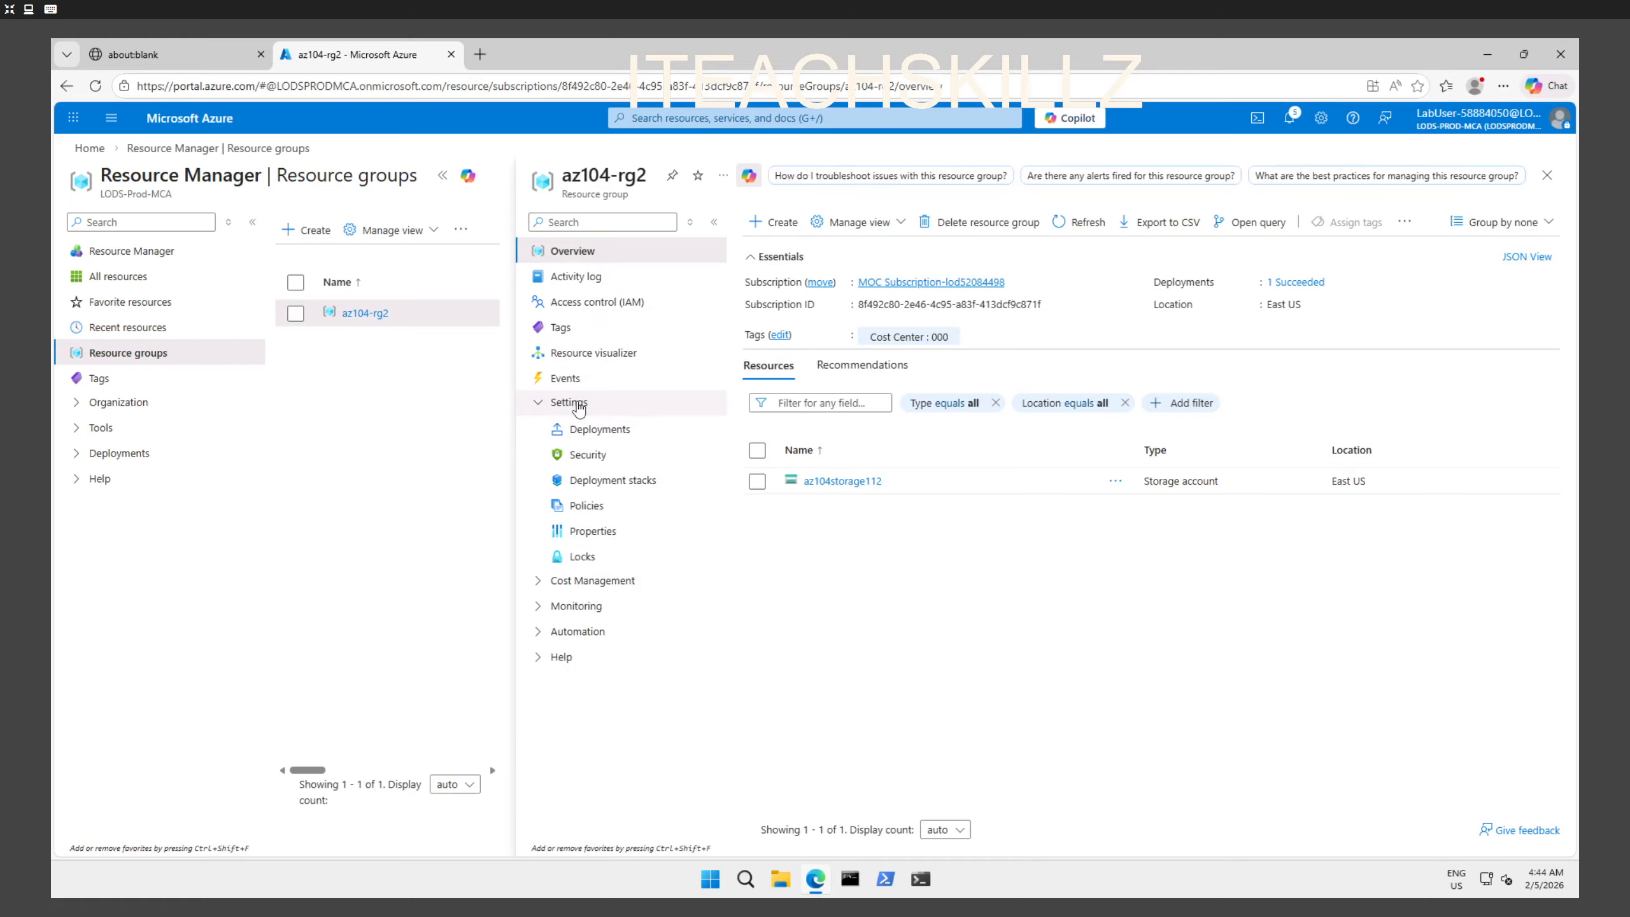
pyautogui.click(571, 556)
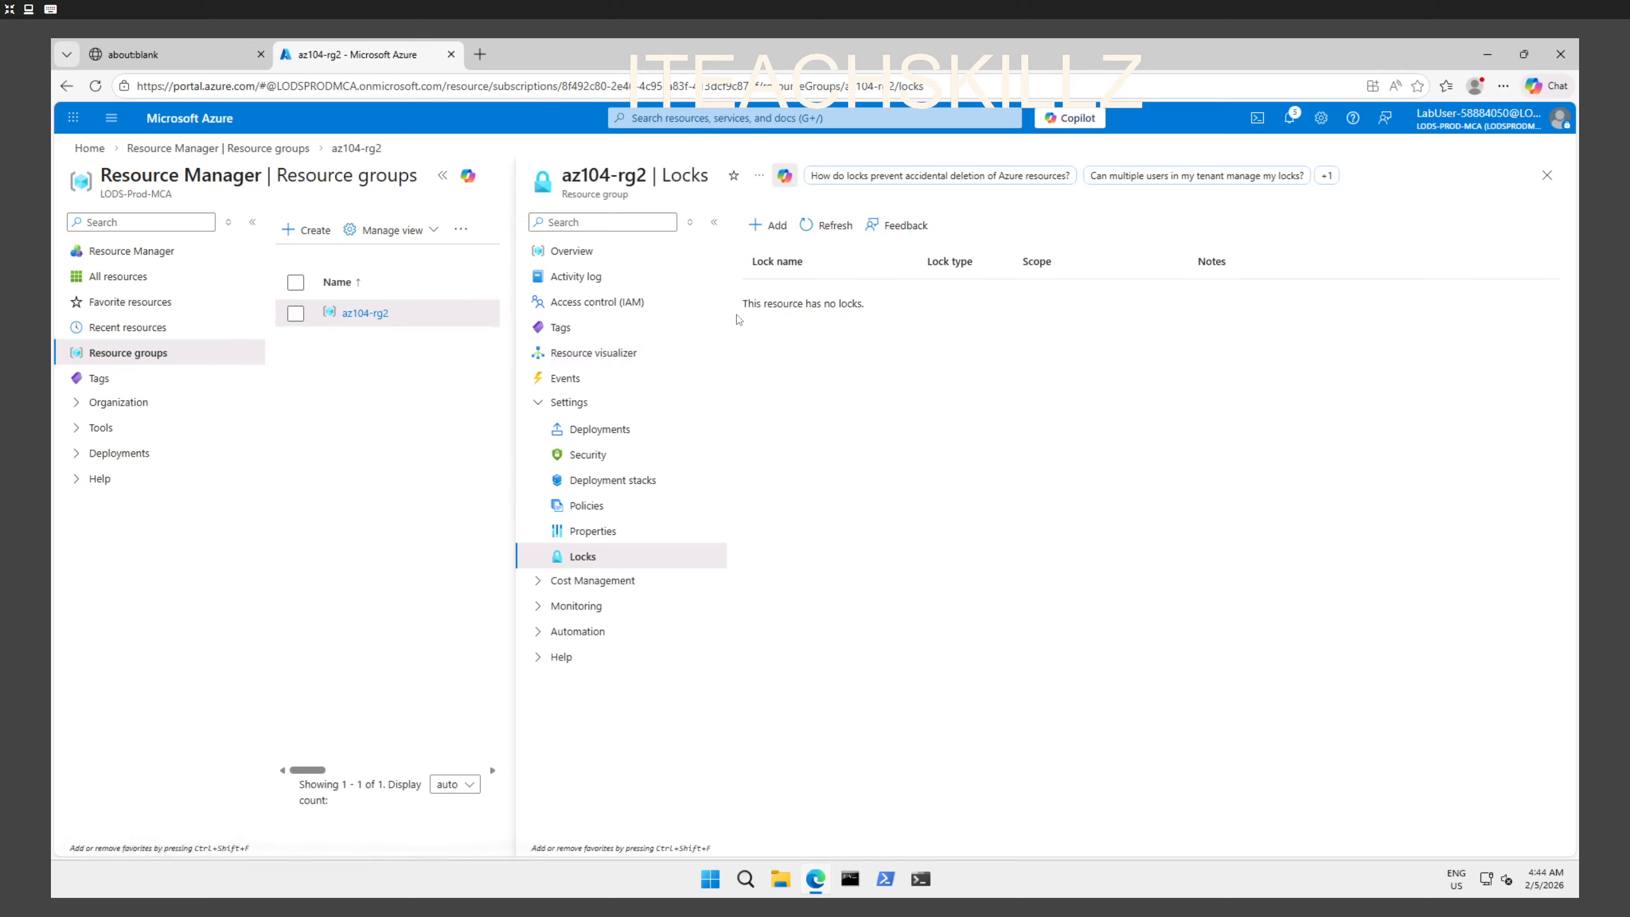
# Step: Add a lock named "rg-lock" of type Delete to the resource group az104-rg2
pyautogui.click(771, 230)
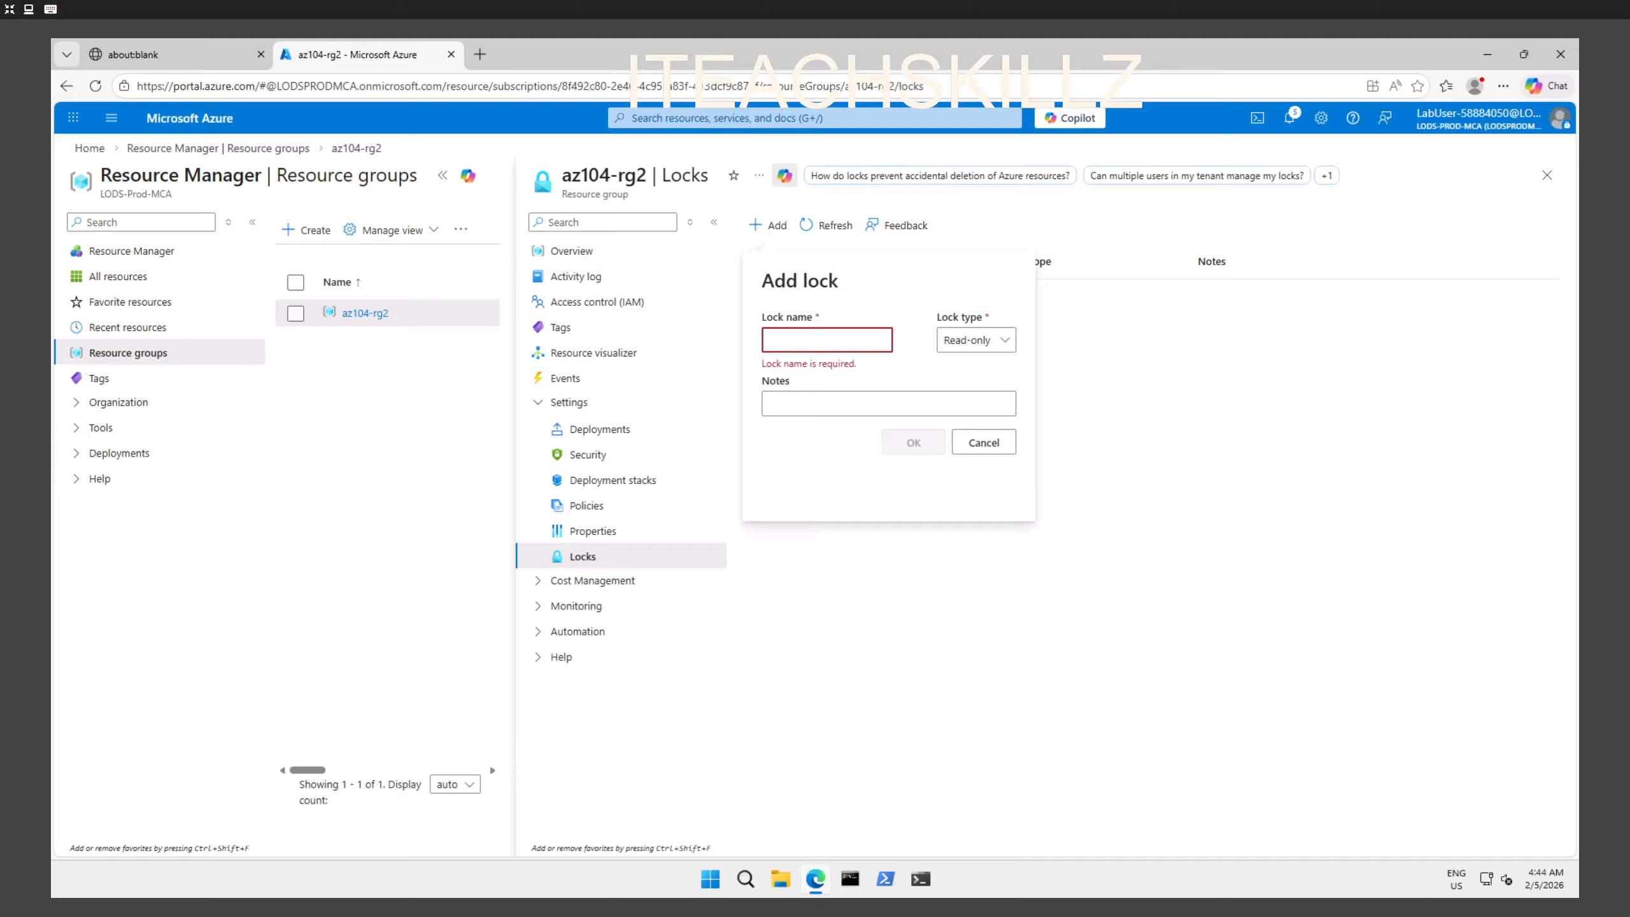
pyautogui.write('rg-lock')
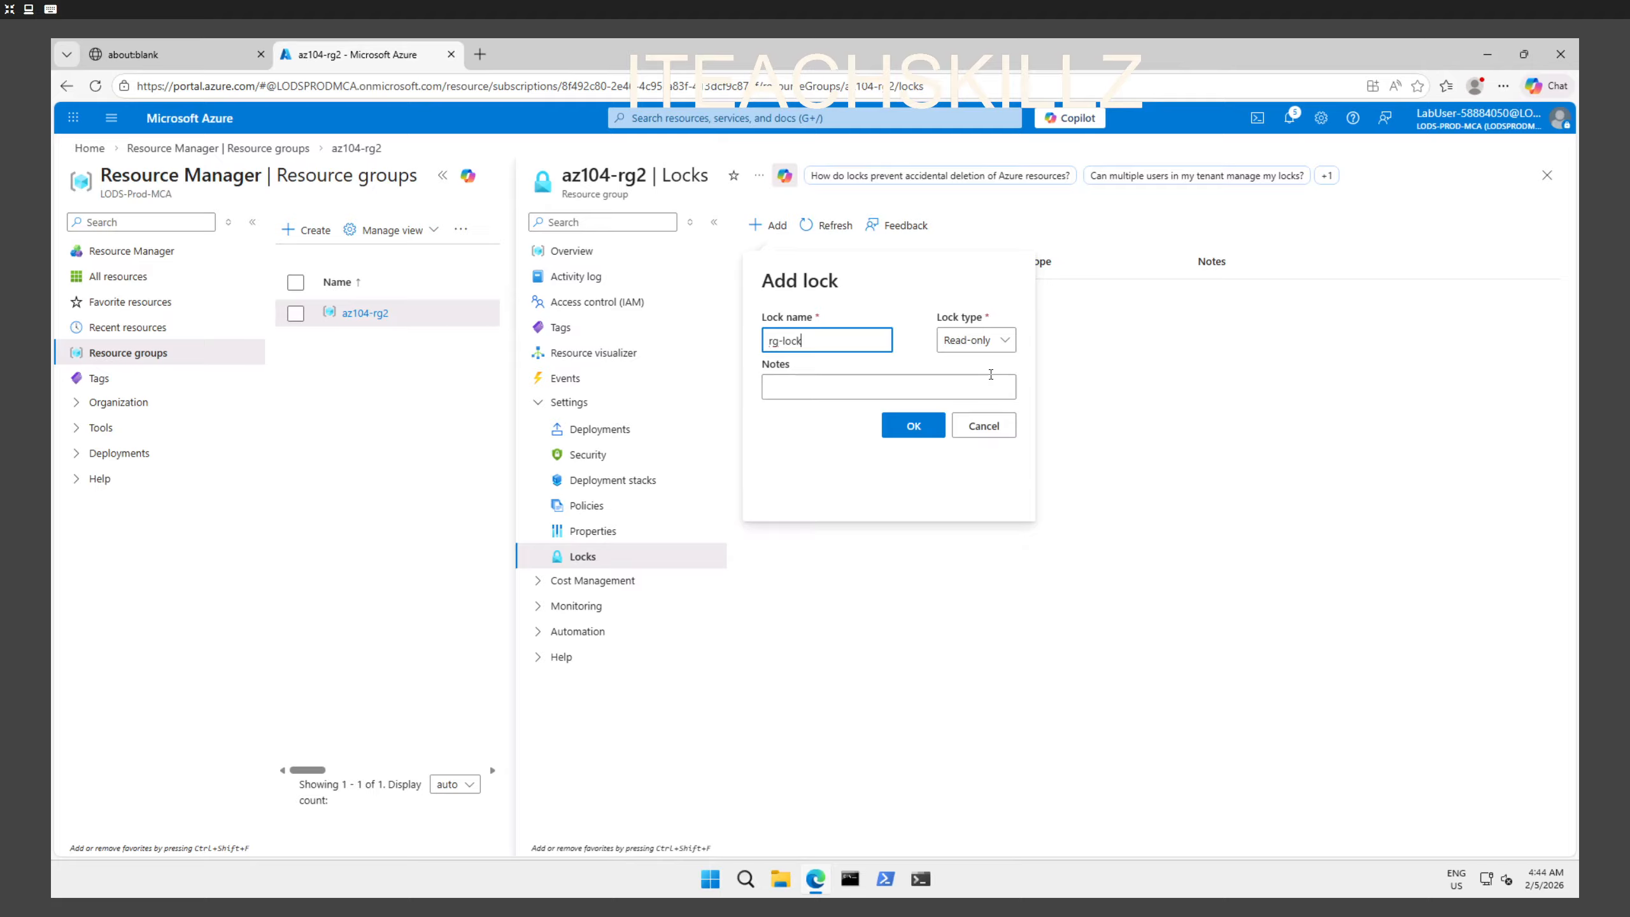
pyautogui.click(973, 342)
pyautogui.click(965, 395)
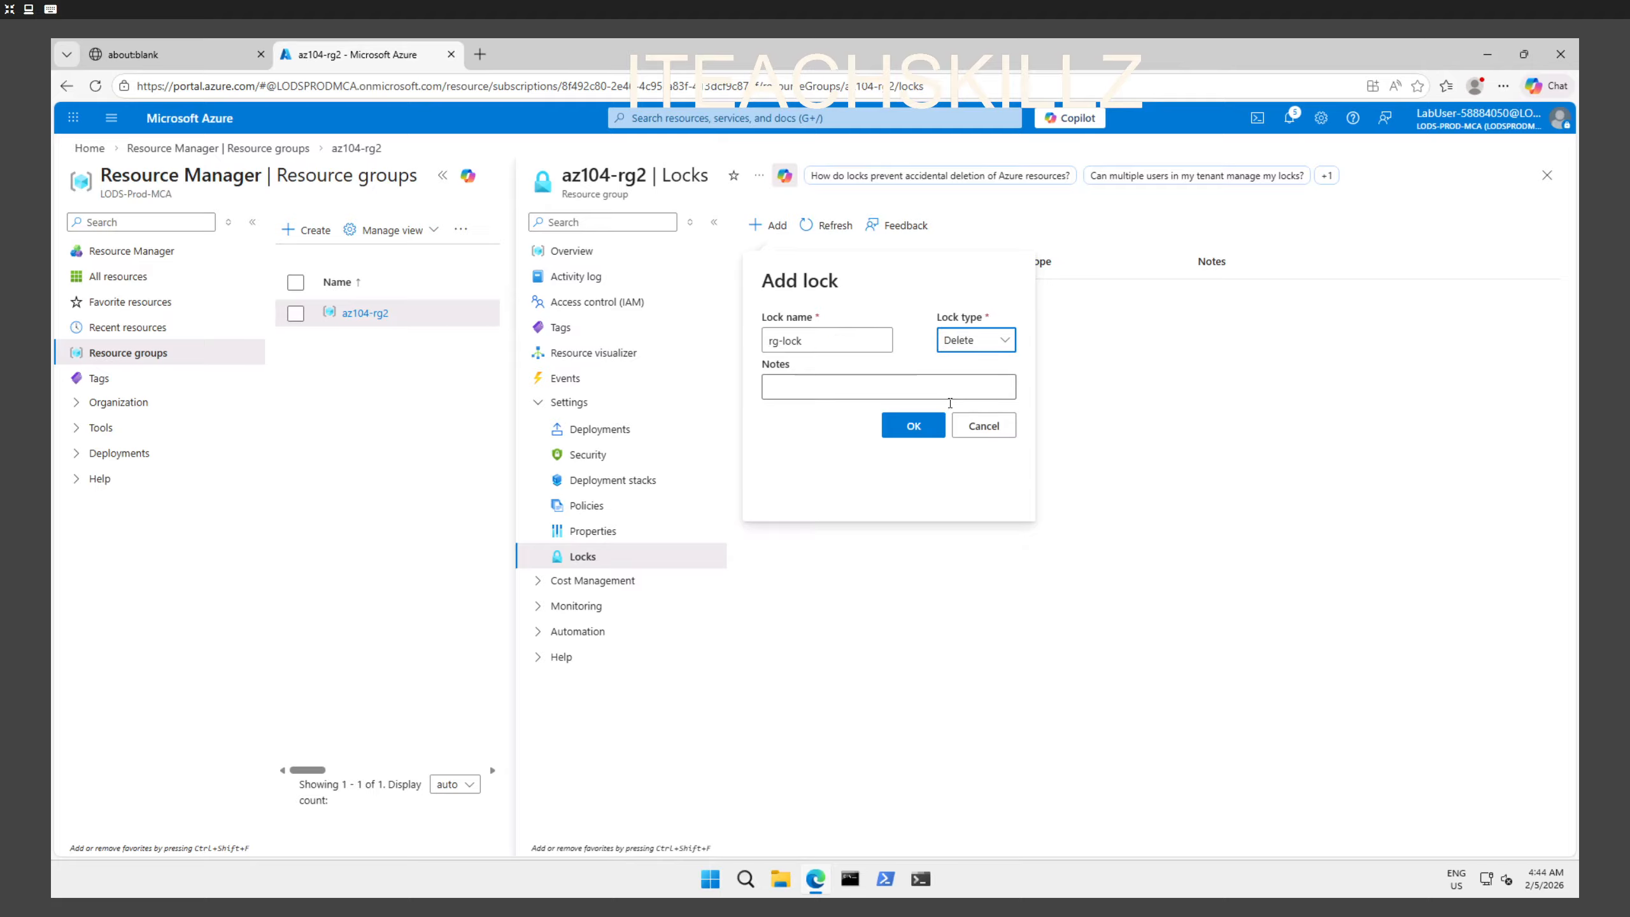
pyautogui.click(906, 430)
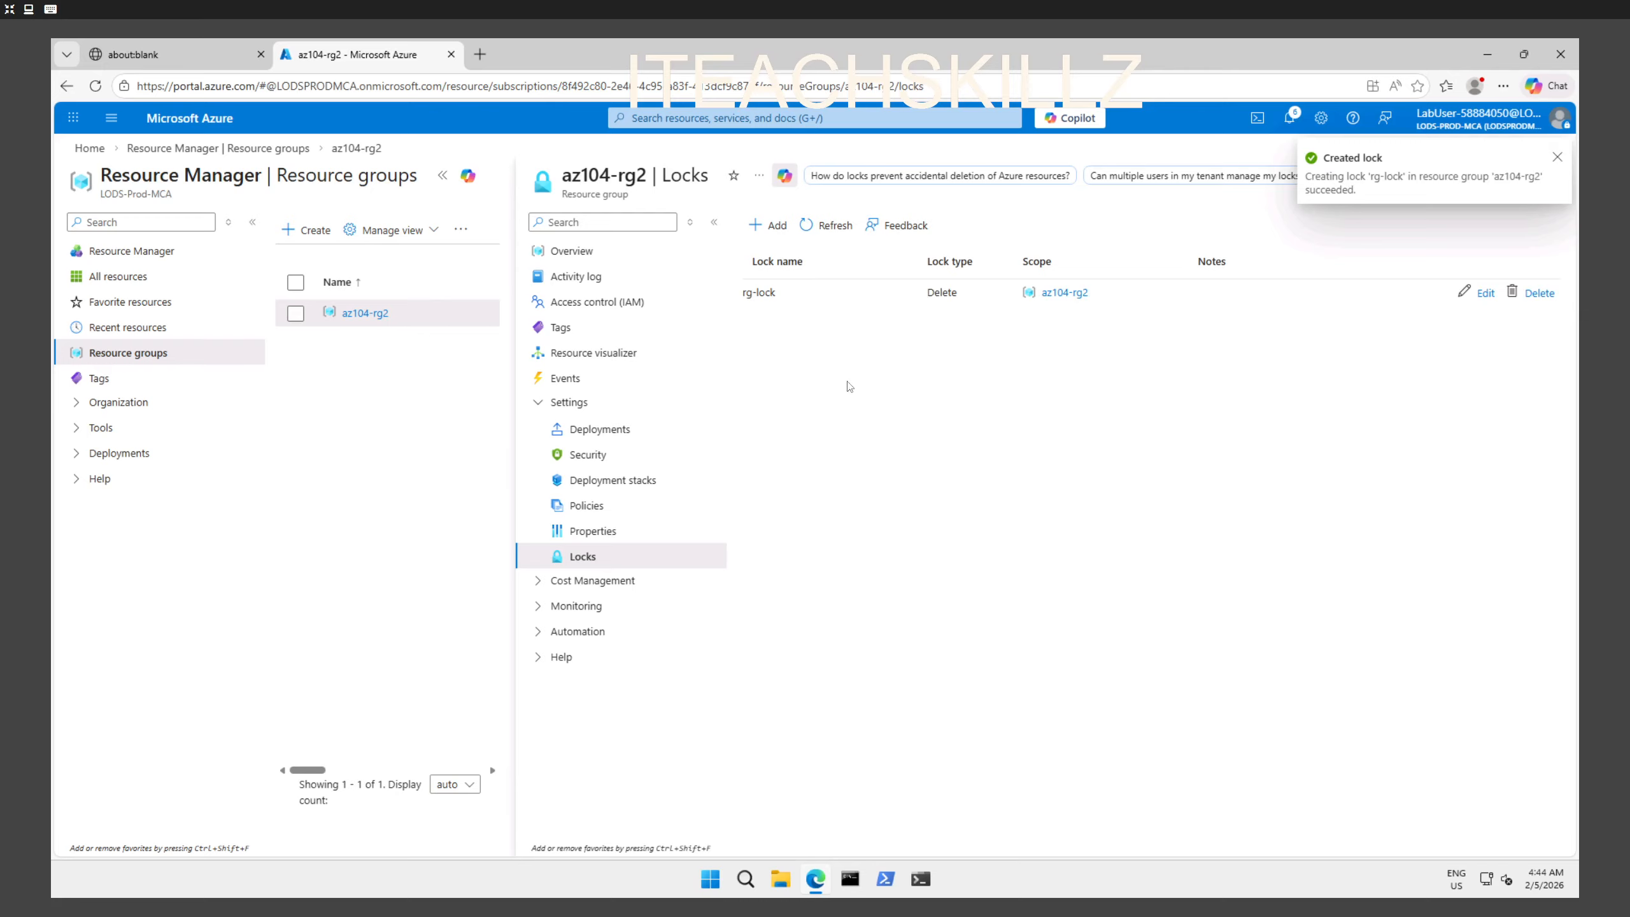
# Step: Try to delete the resource group az104-rg2 from its overview, entering its name az104-rg2 and confirming the deletion
pyautogui.click(613, 252)
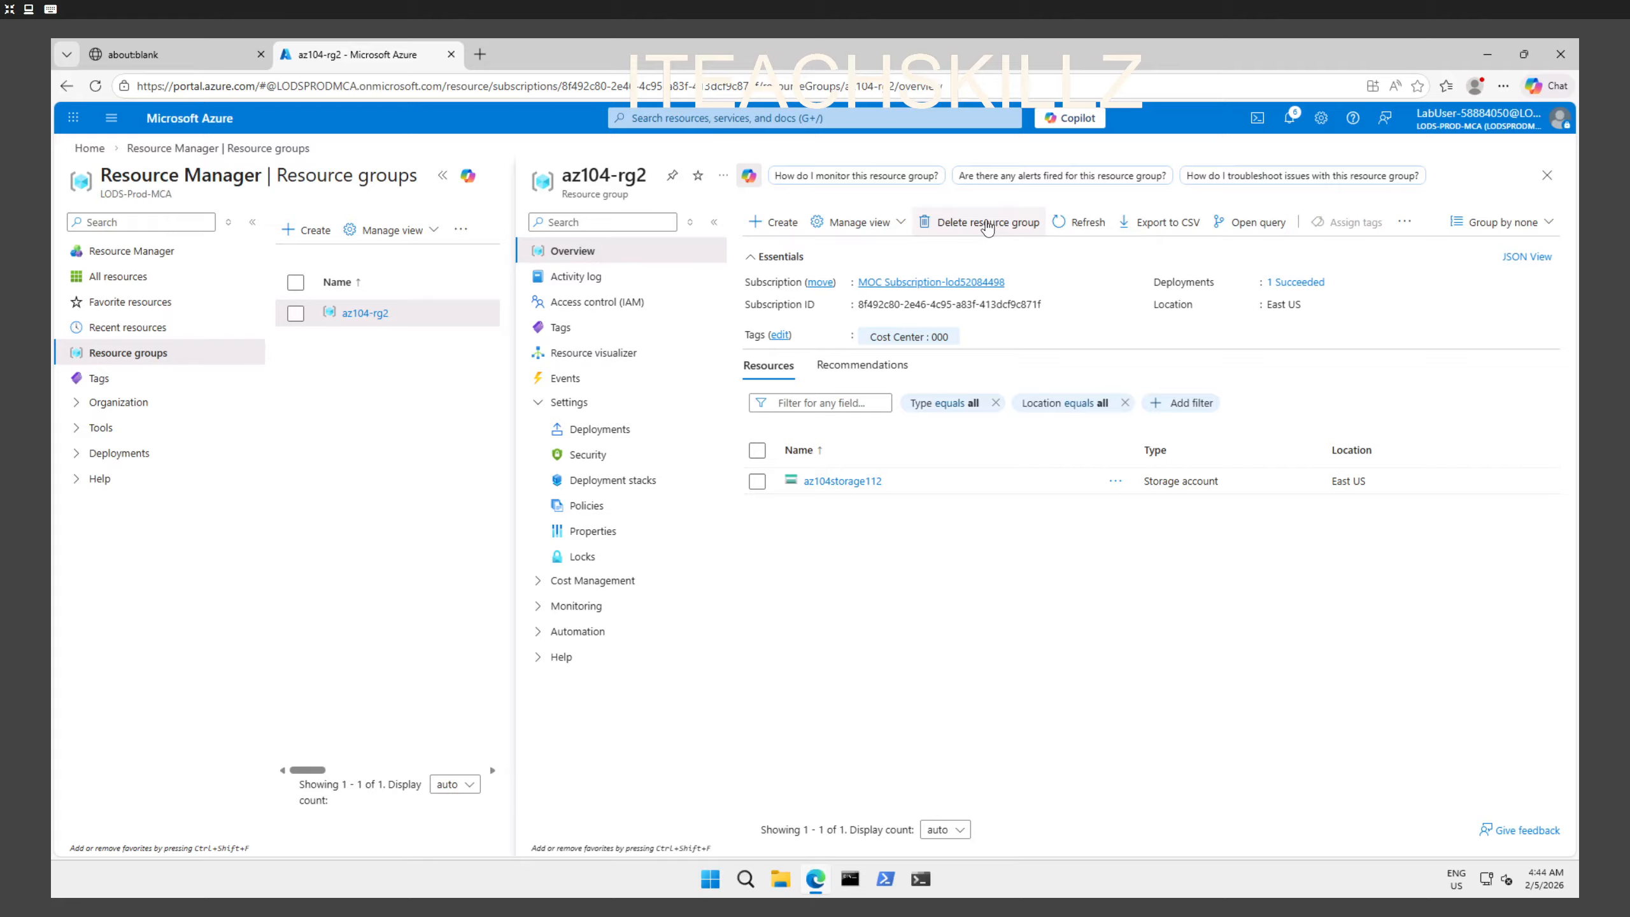
pyautogui.click(987, 228)
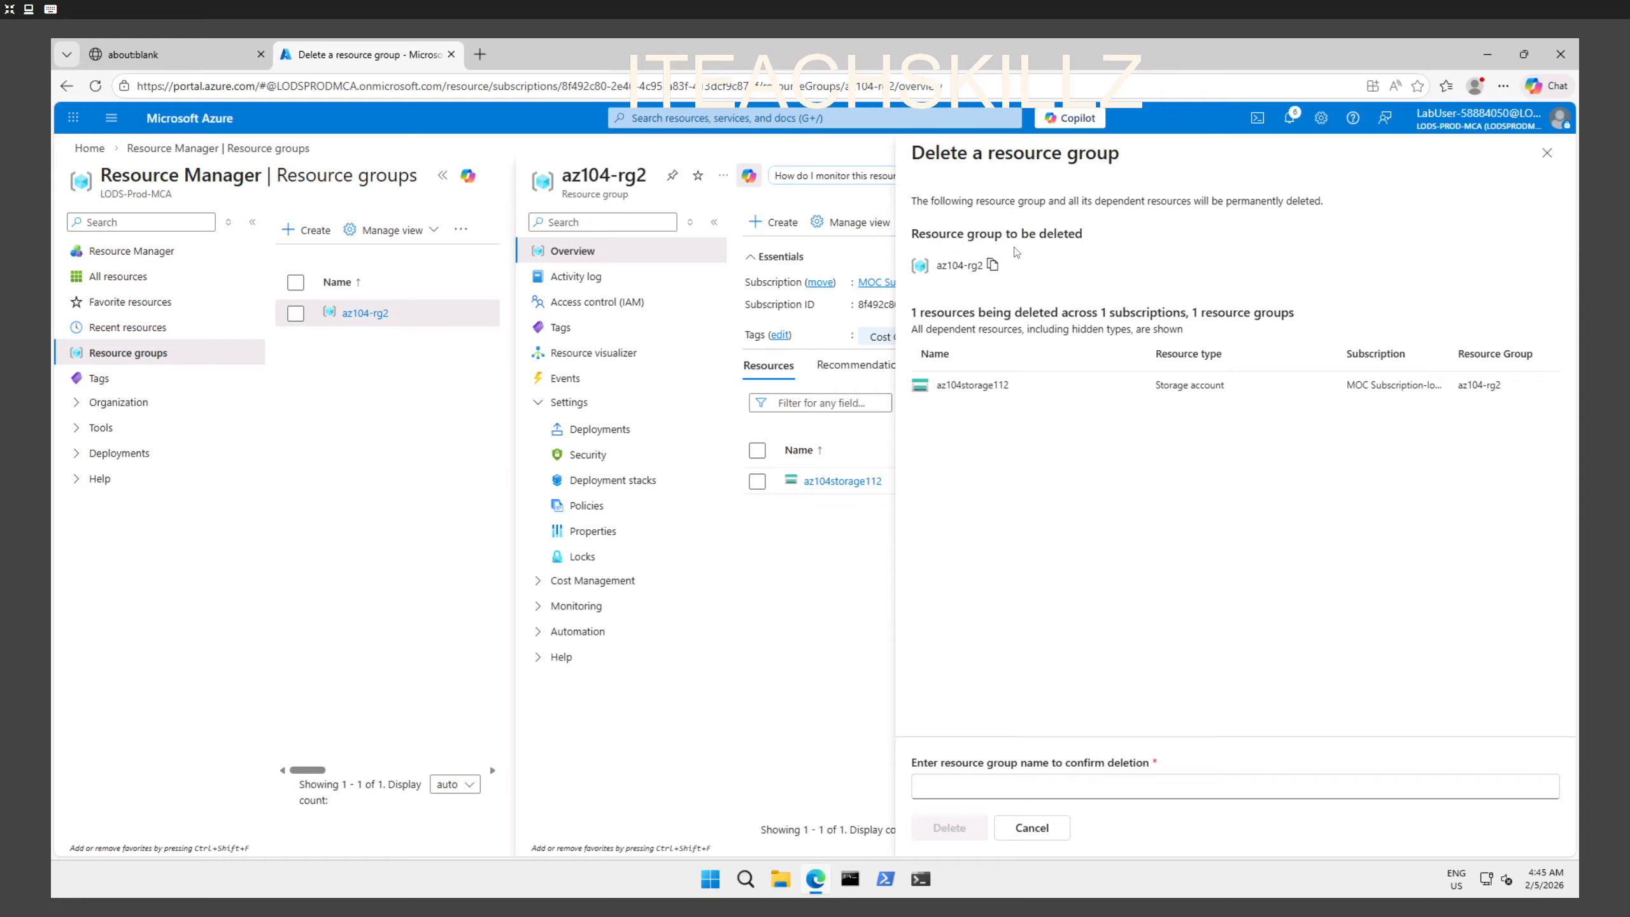
pyautogui.click(980, 786)
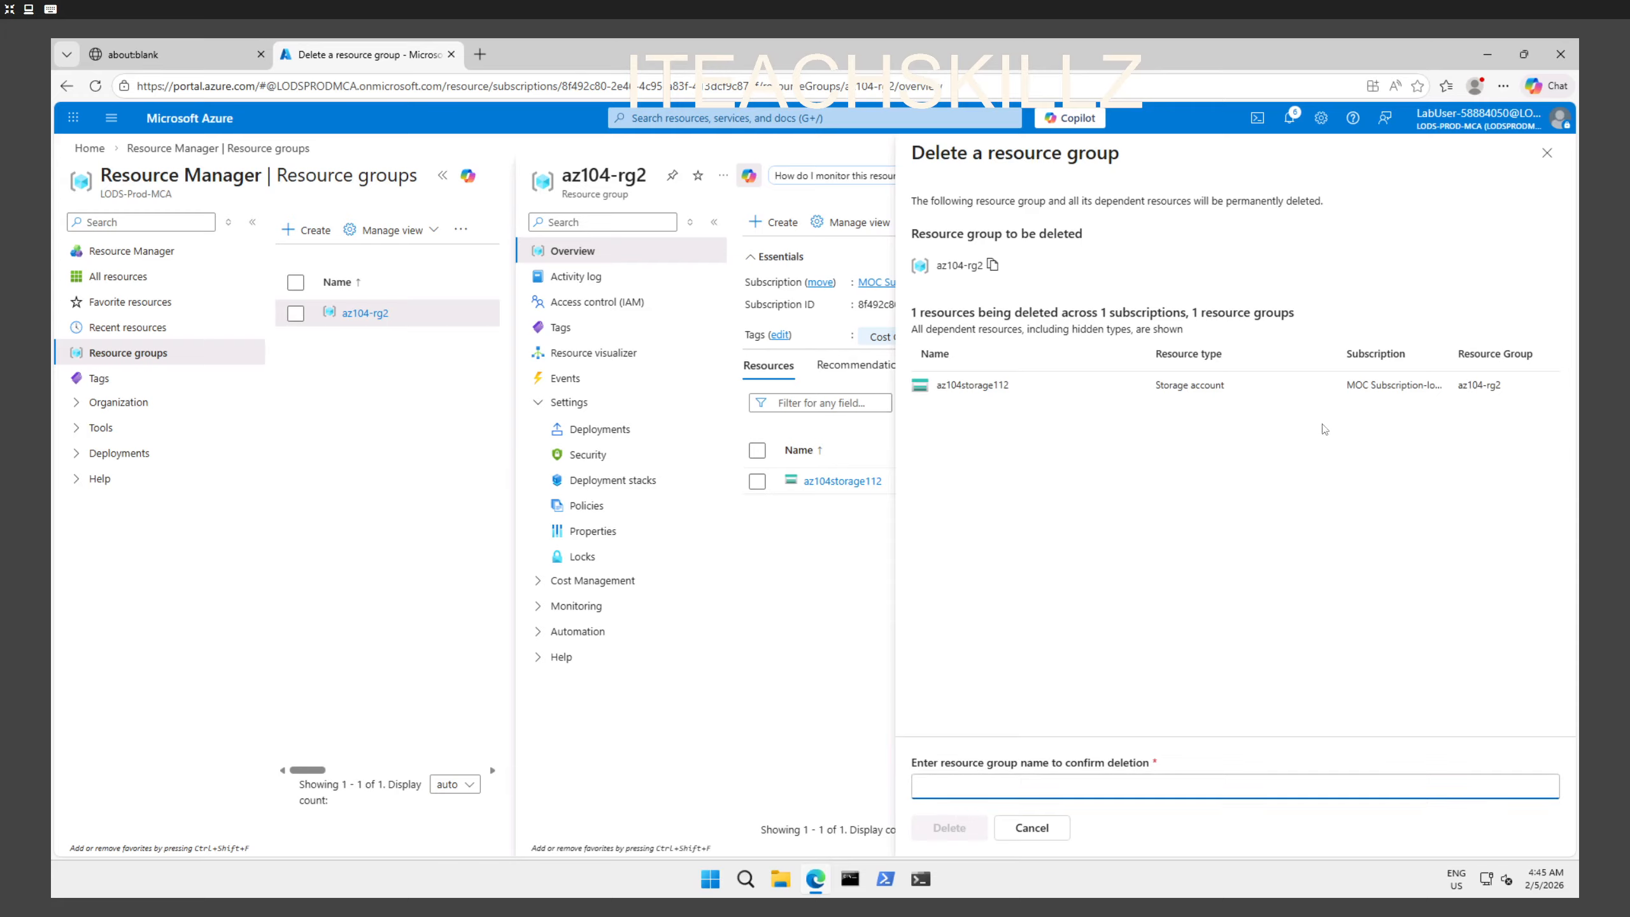
pyautogui.click(992, 264)
pyautogui.click(964, 784)
pyautogui.hotkey('ctrl', 'v')
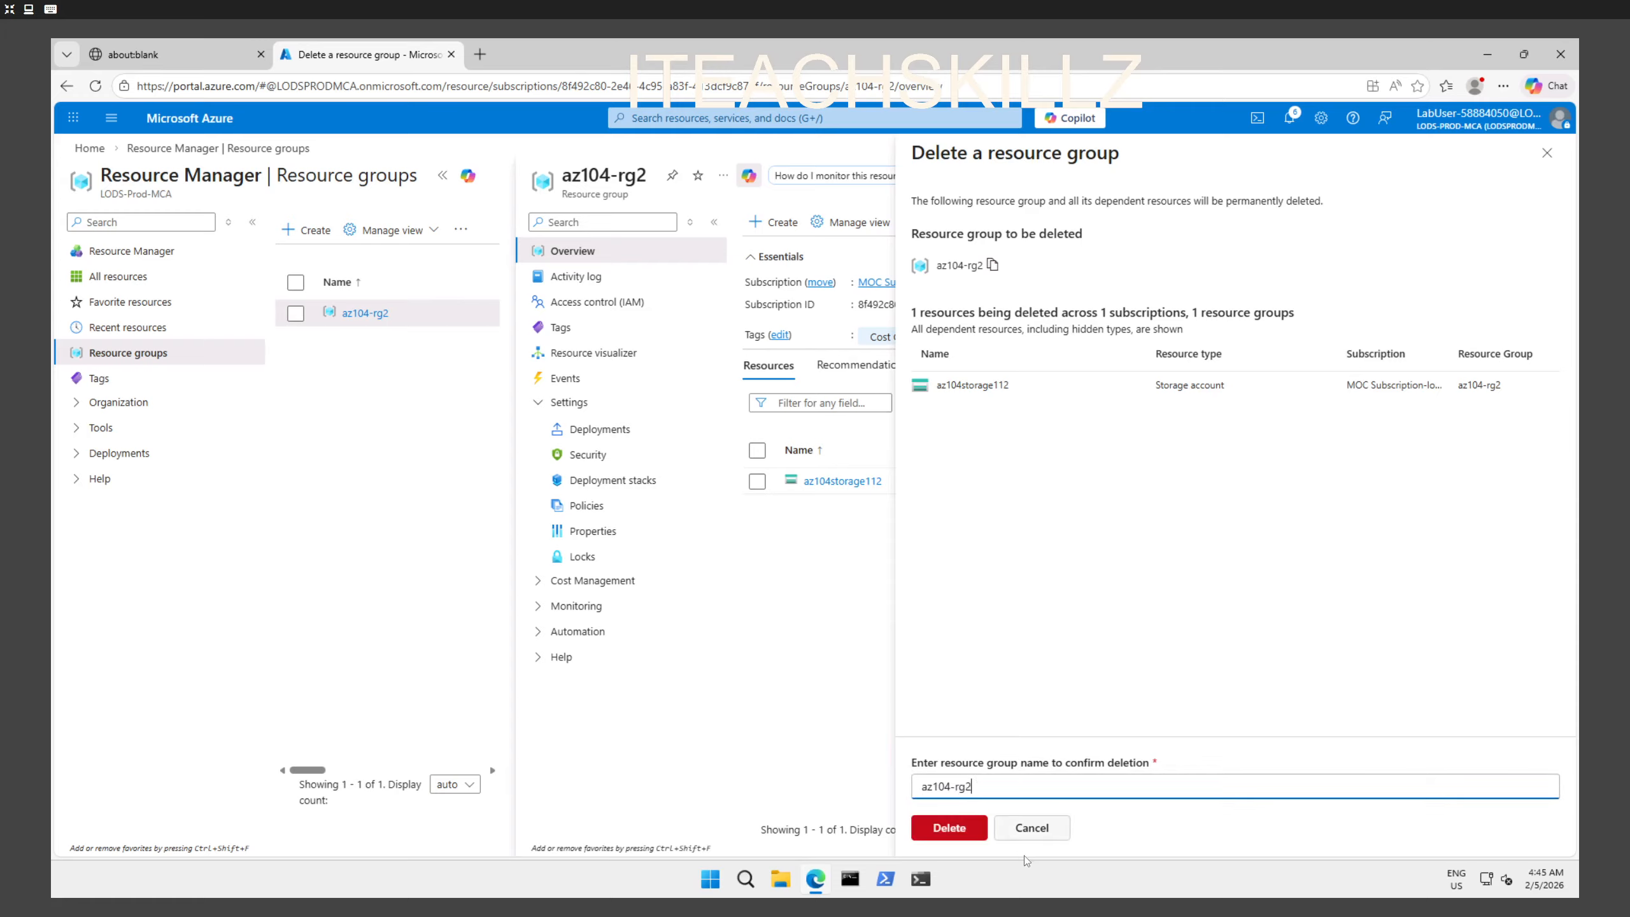
pyautogui.click(967, 828)
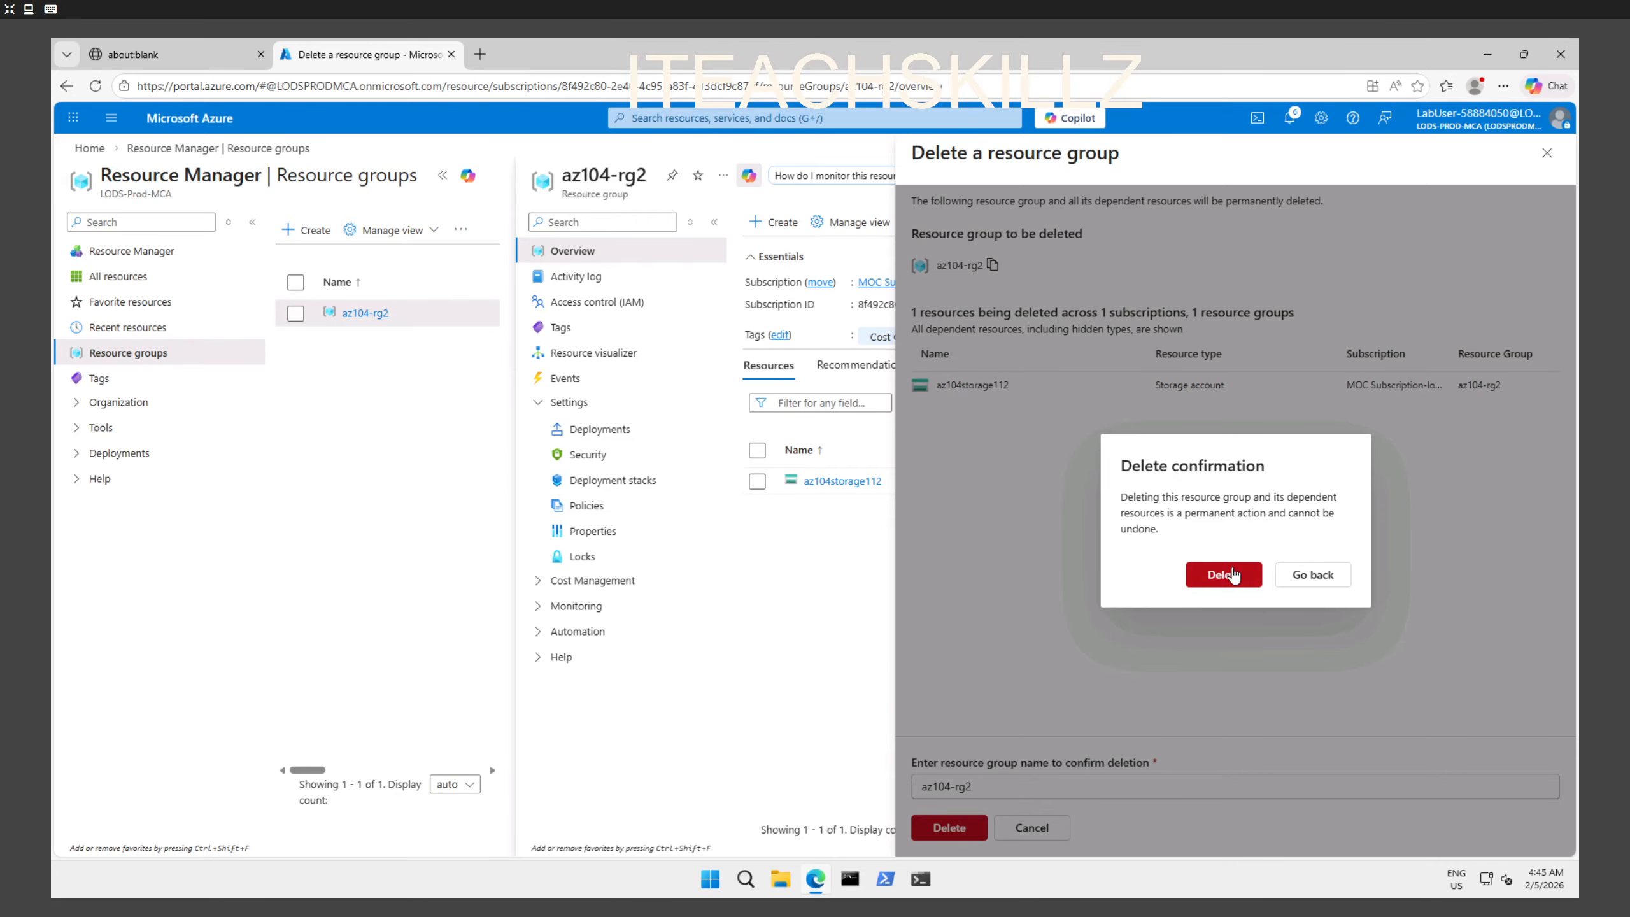
pyautogui.click(1223, 576)
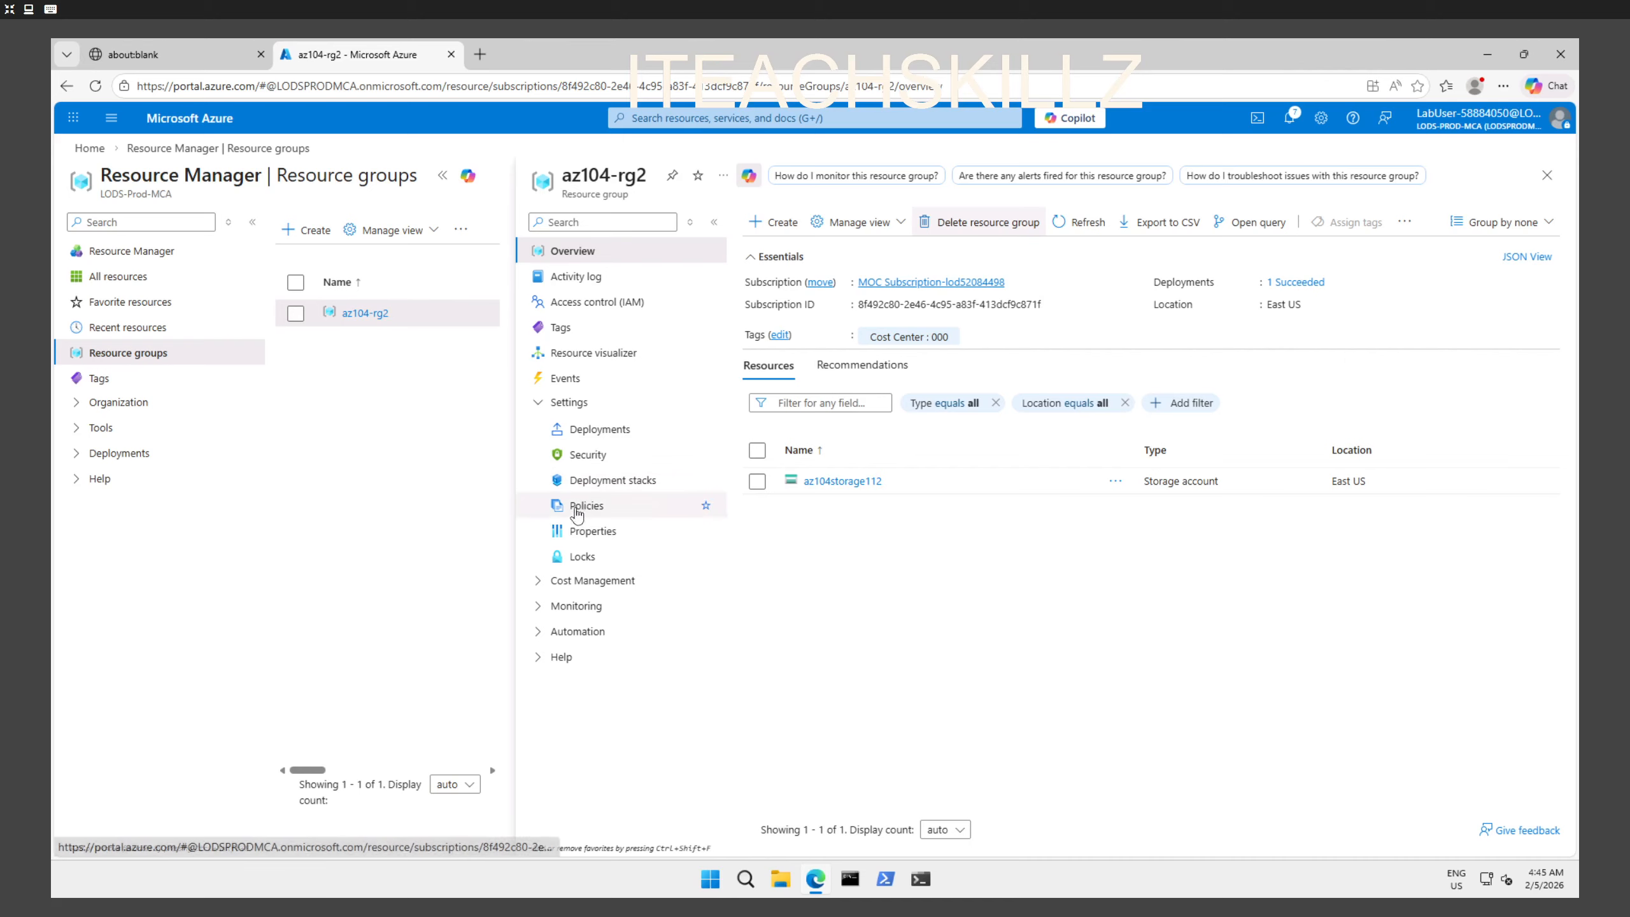
# Step: Remove the lock "rg-lock" from the resource group az104-rg2 in its Locks settings
pyautogui.click(582, 556)
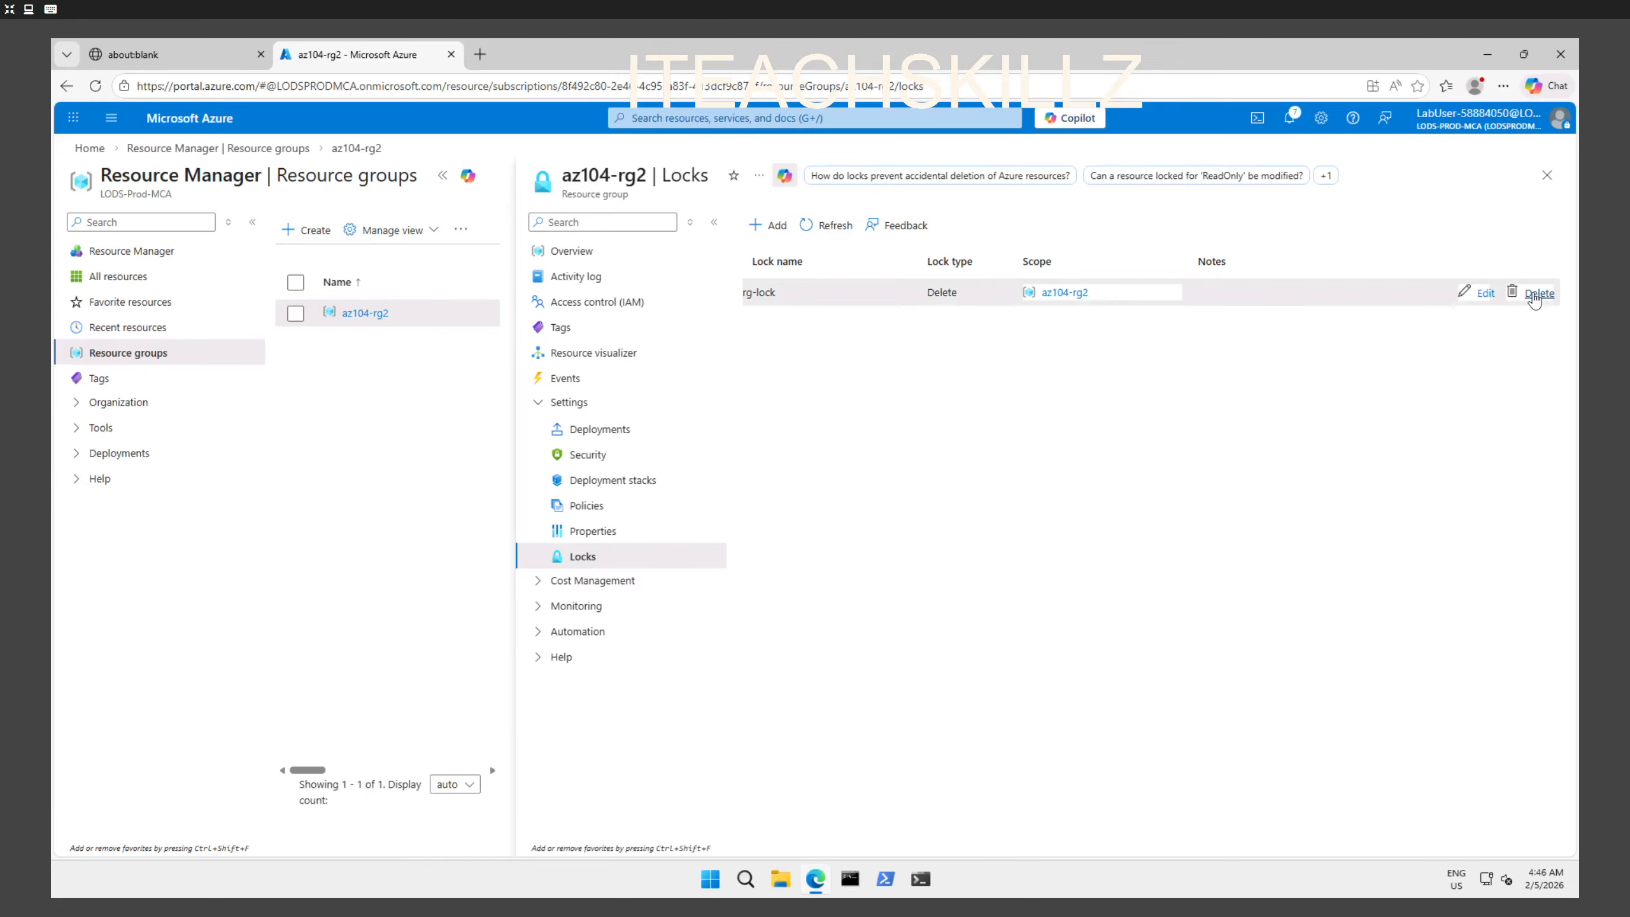
pyautogui.click(1534, 297)
pyautogui.click(1140, 573)
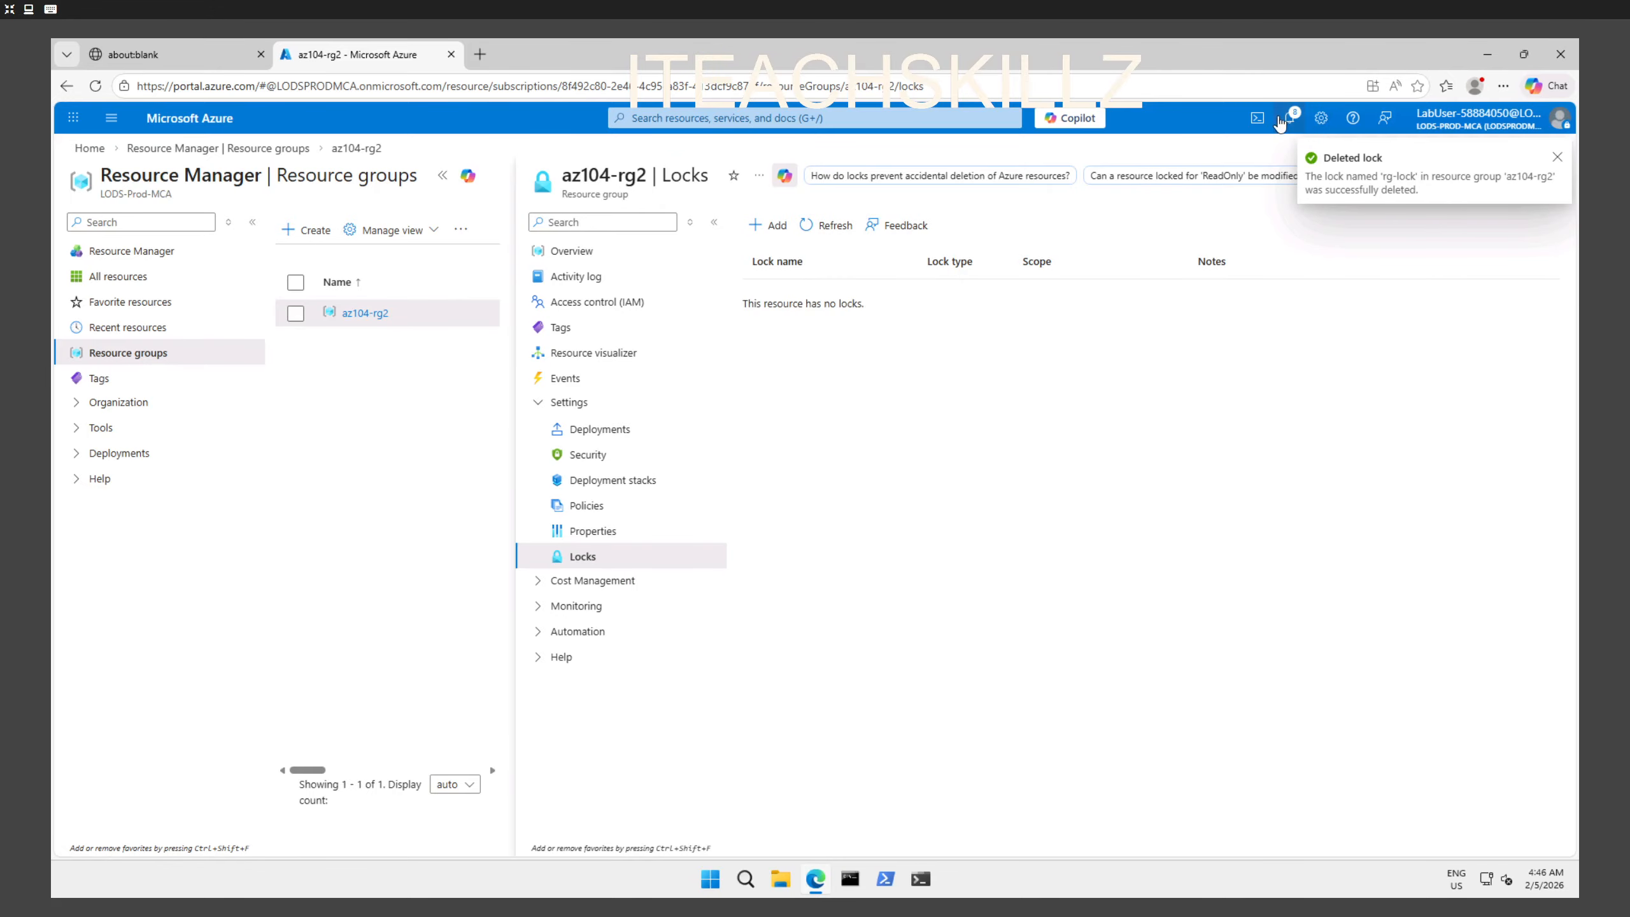
# Step: Start a Bash session in Azure Cloud Shell with no storage account required, using the MOC Subscription
pyautogui.click(1257, 119)
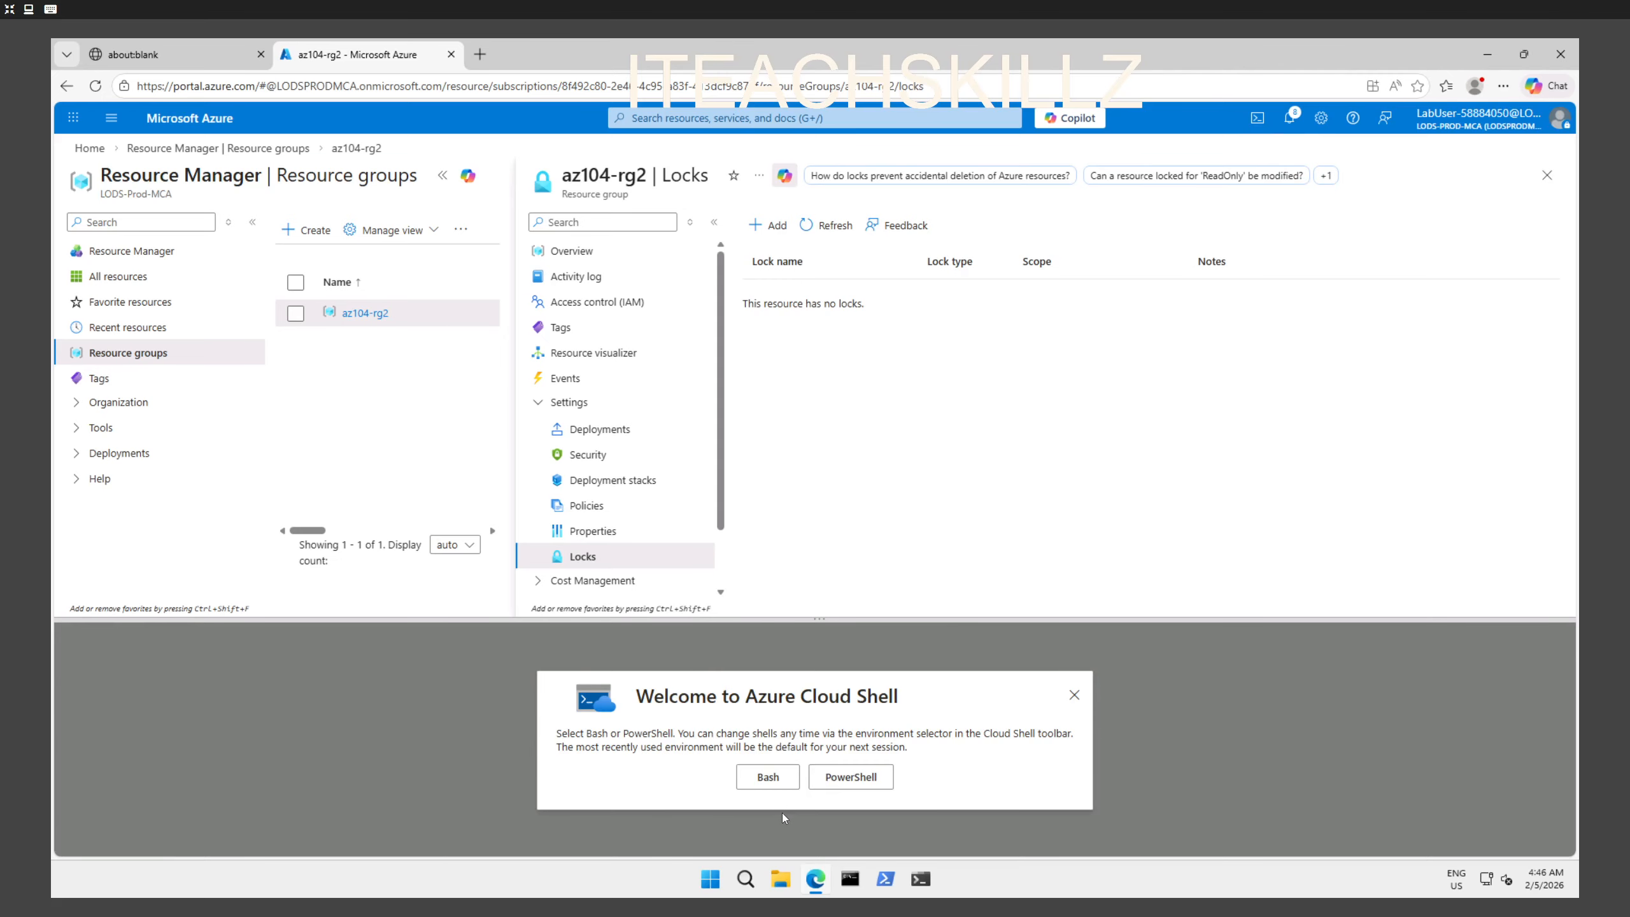
pyautogui.click(777, 776)
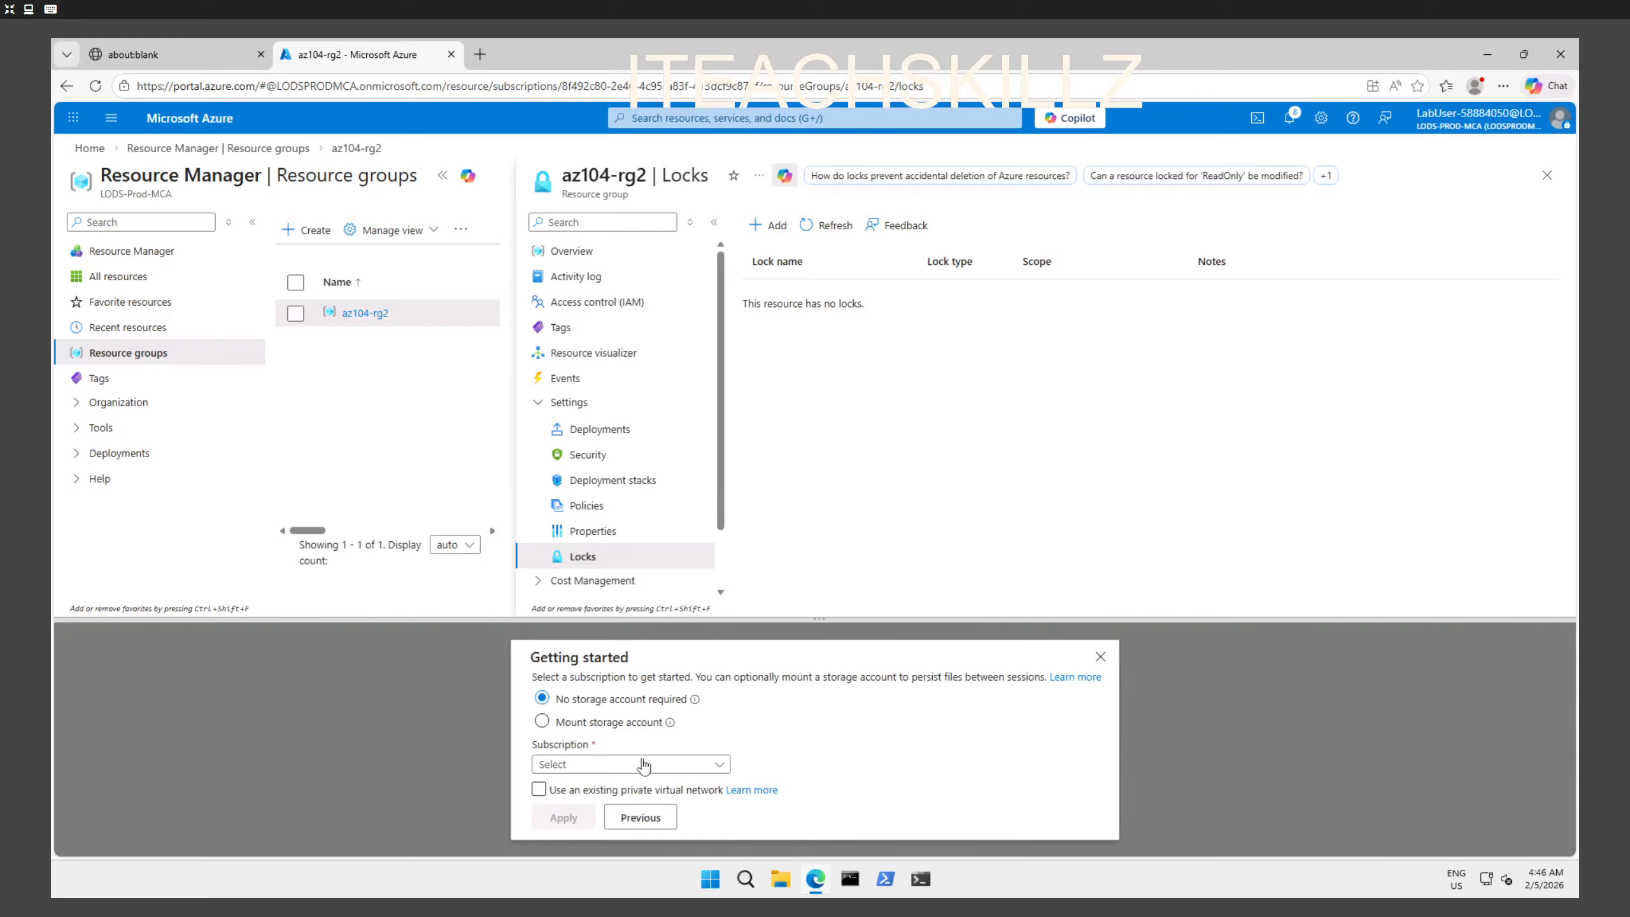
pyautogui.click(614, 725)
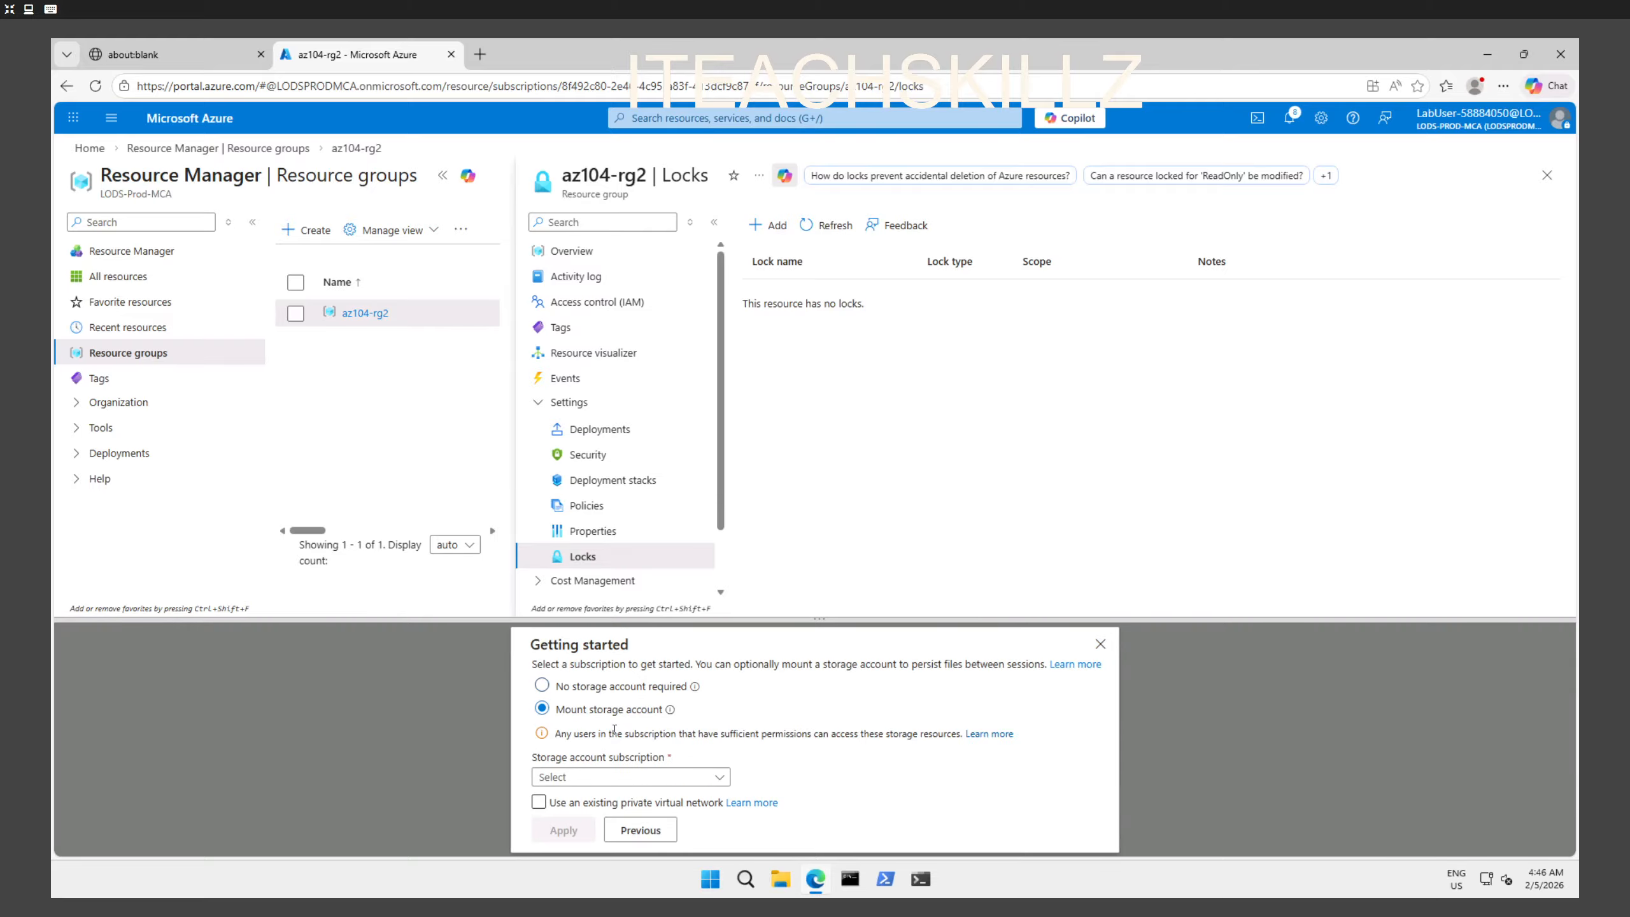
pyautogui.click(605, 687)
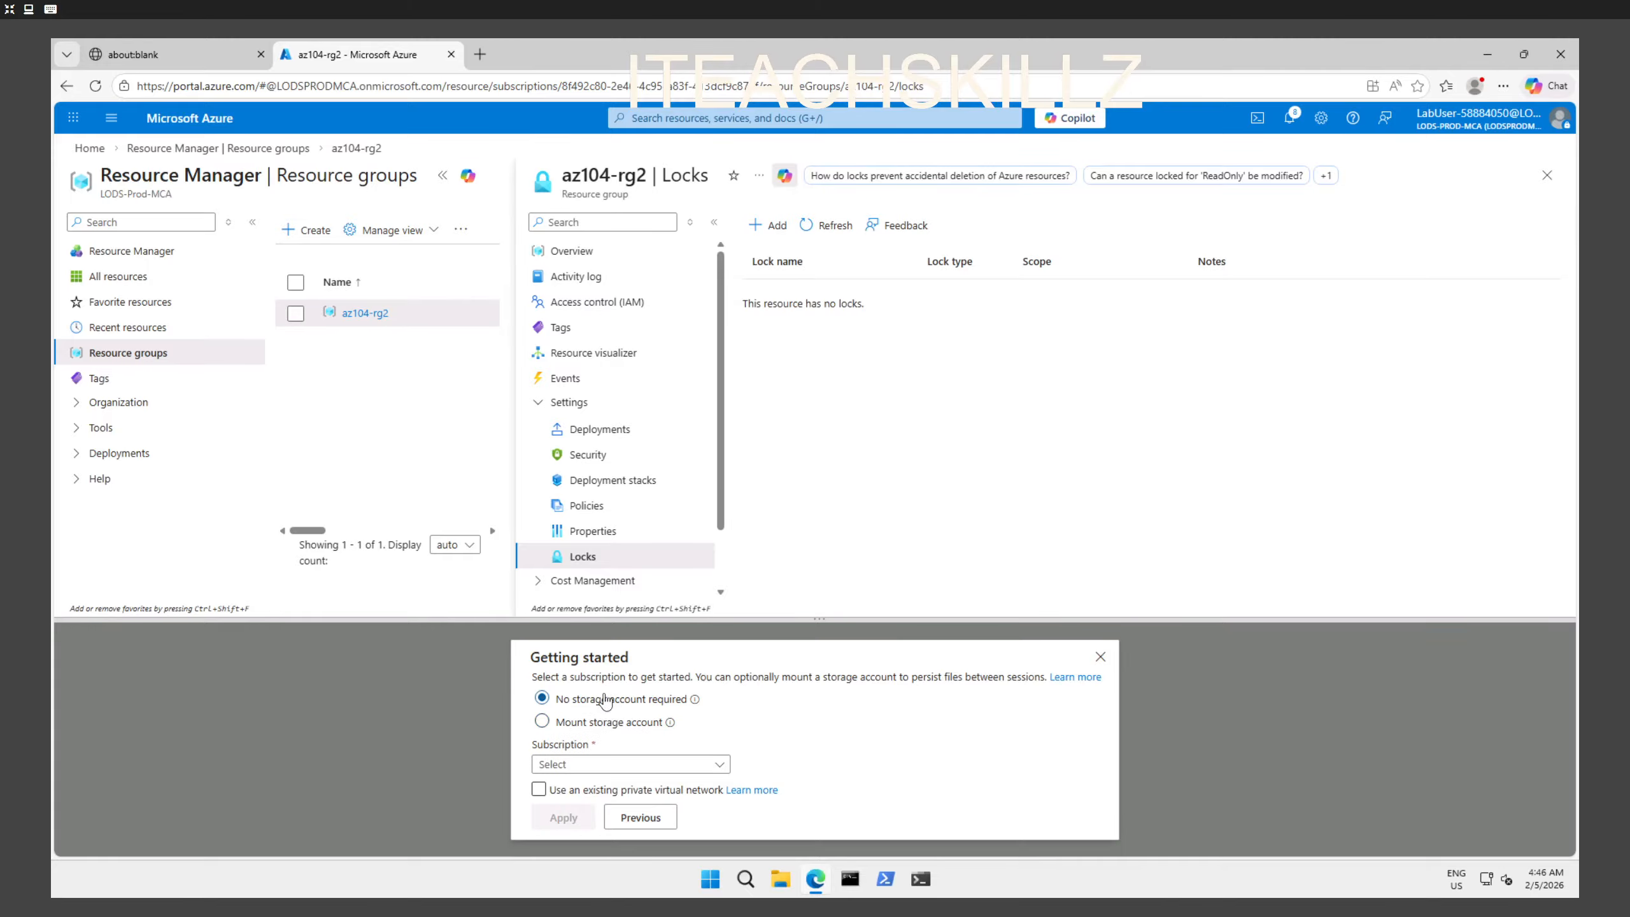
pyautogui.click(628, 765)
pyautogui.click(641, 820)
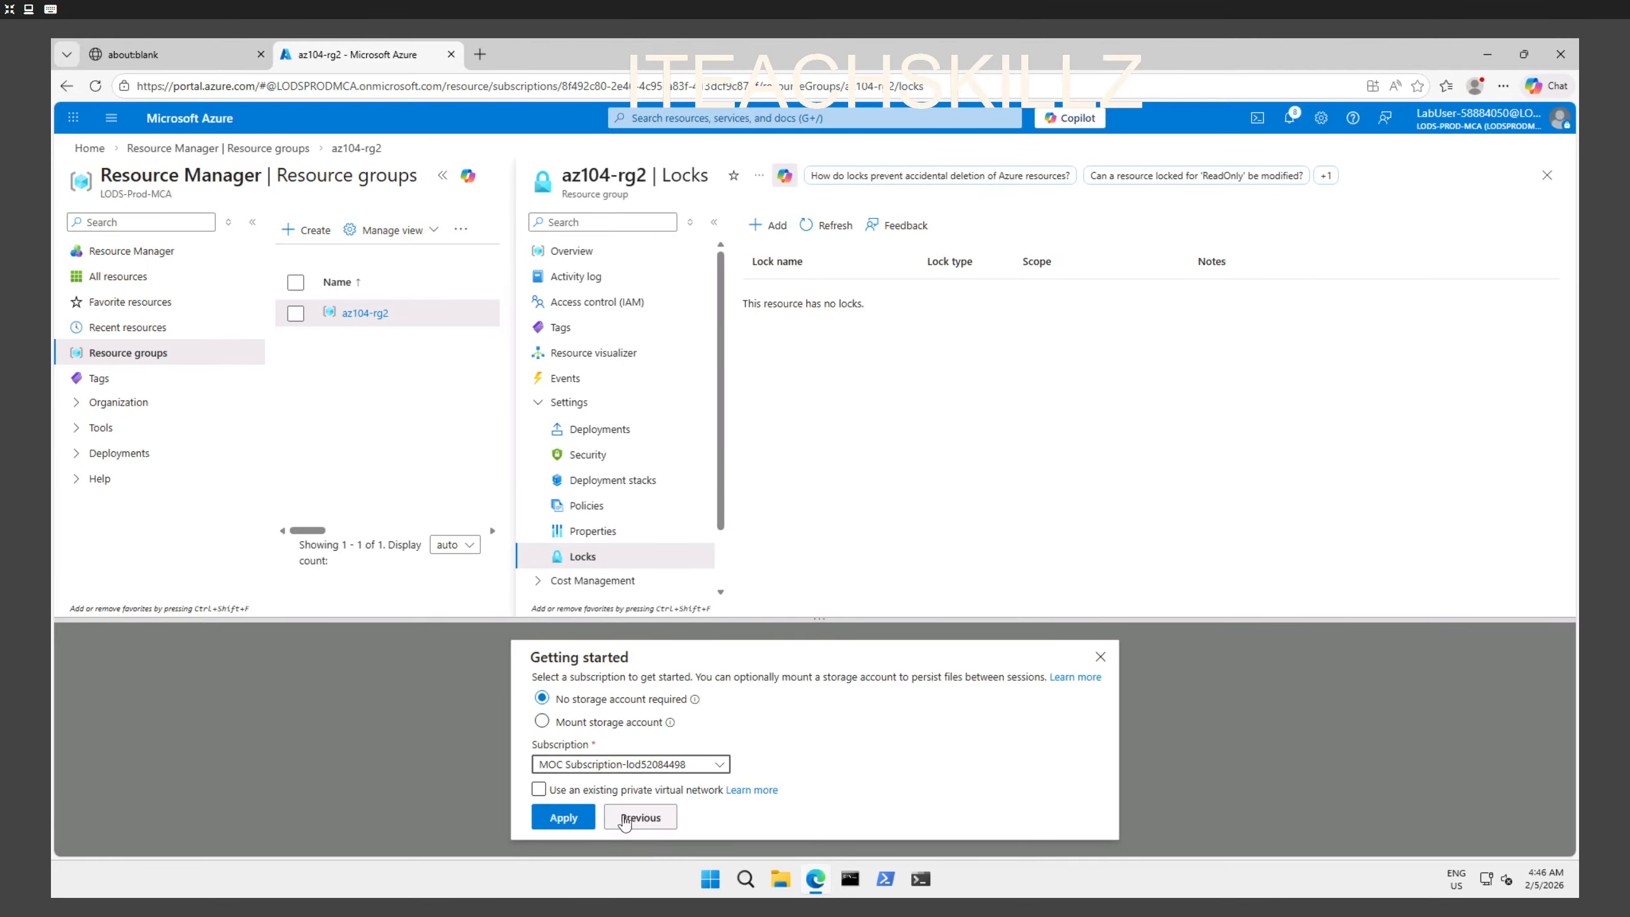
pyautogui.click(564, 818)
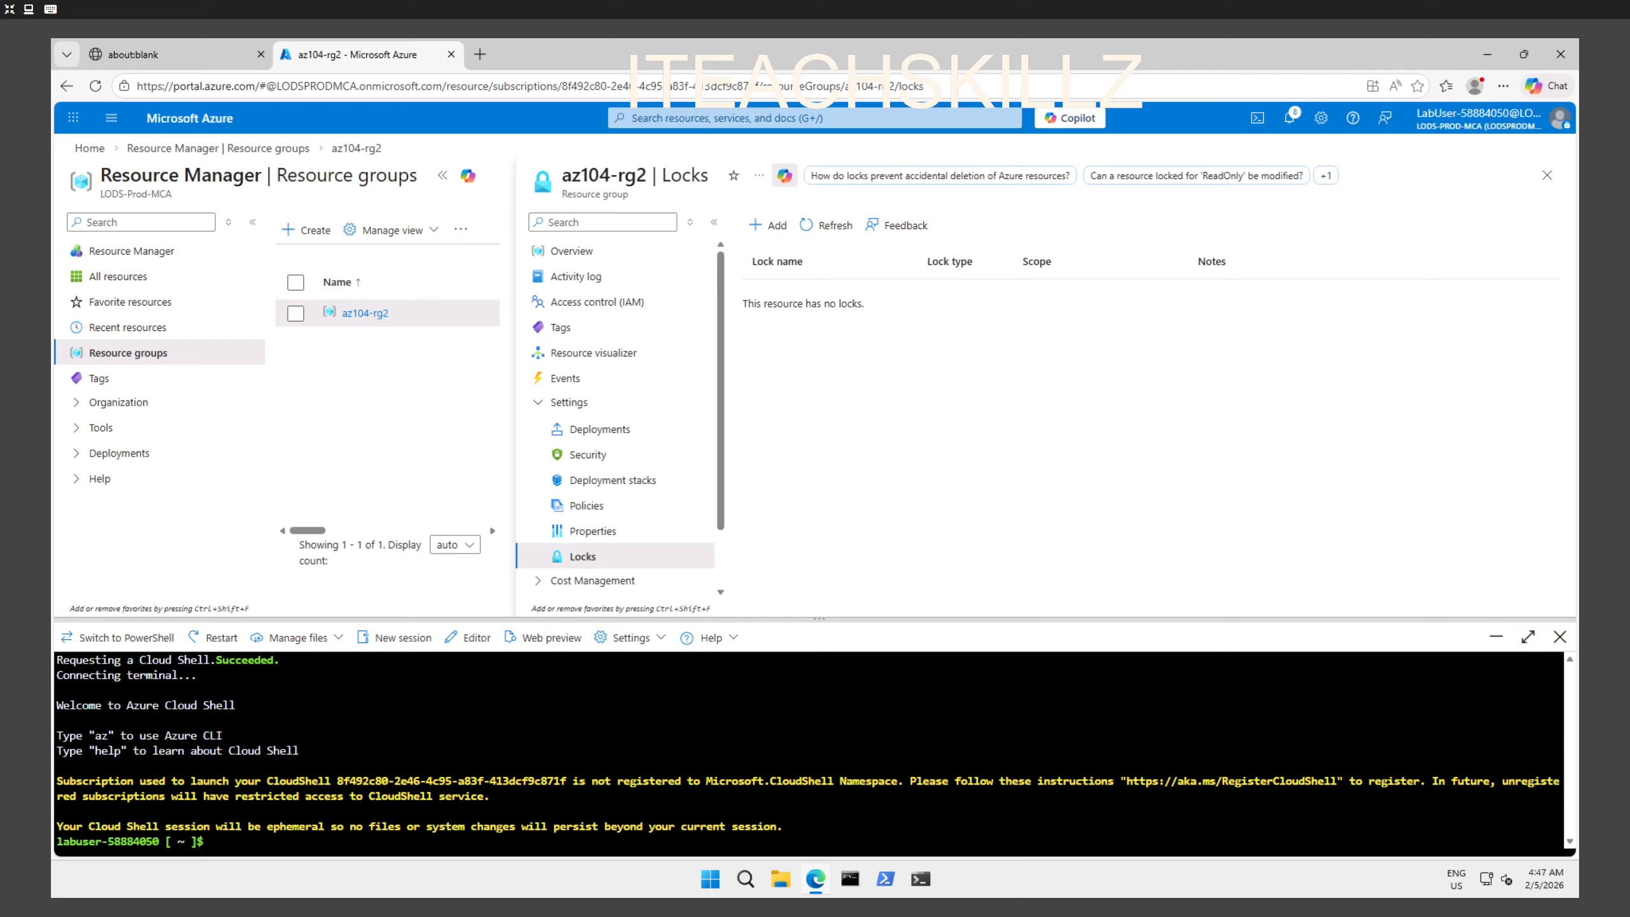
# Step: Enter the command "az group delete --name az104-rg2" in Cloud Shell, copying the resource group name from the portal page
pyautogui.write('az group delete --name resourceGroupName')
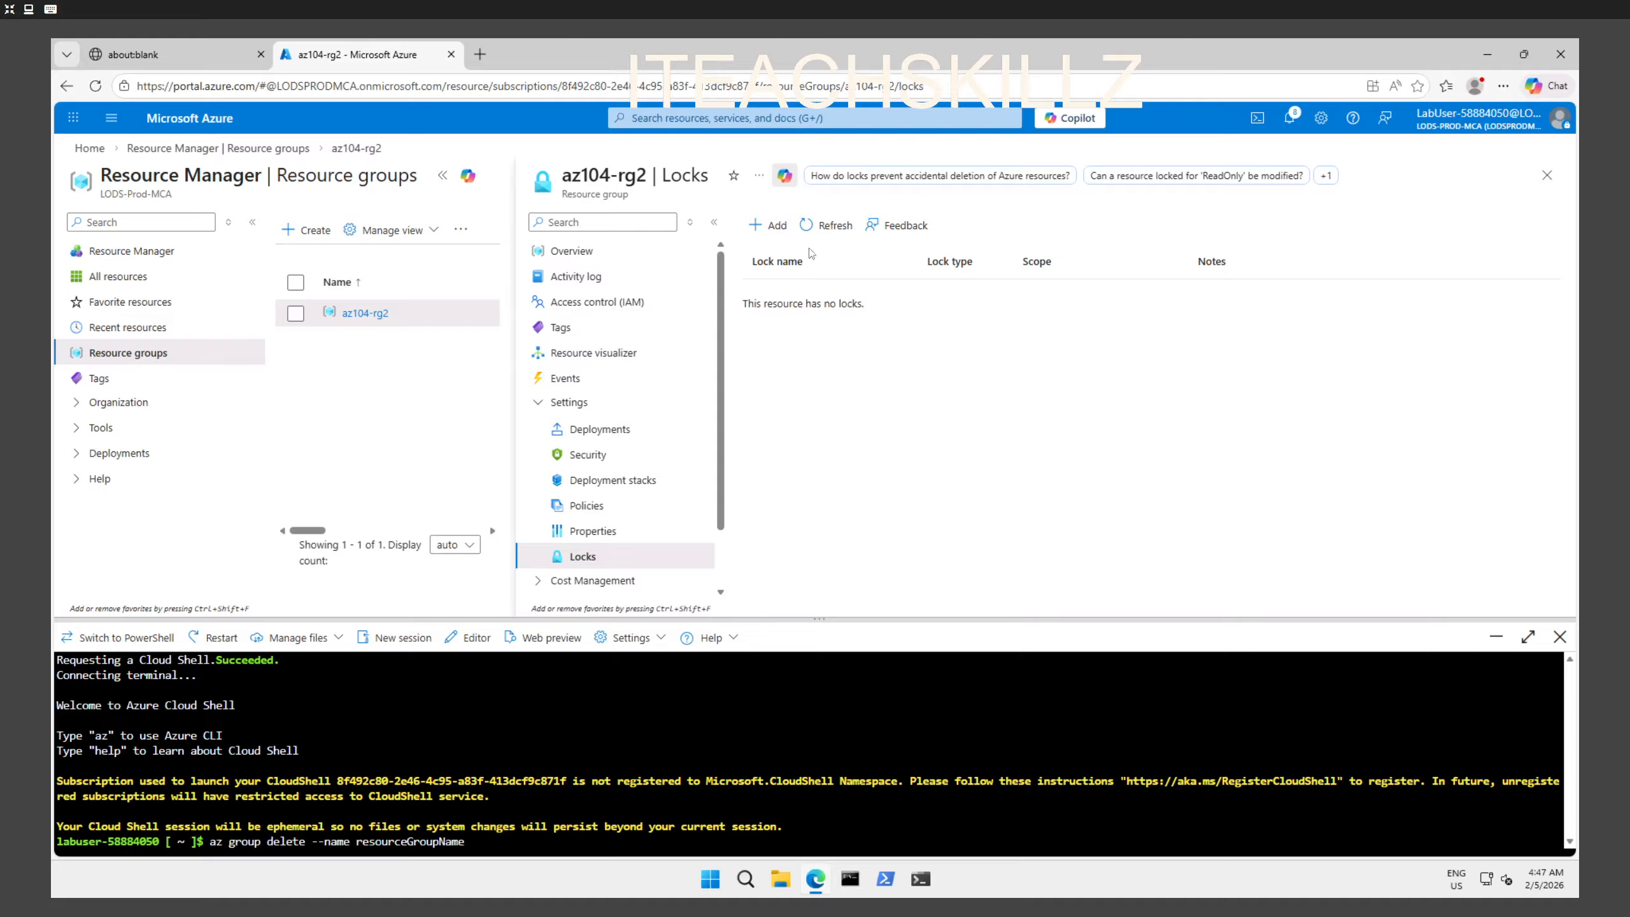
pyautogui.moveTo(653, 175)
pyautogui.mouseDown()
pyautogui.moveTo(571, 178)
pyautogui.moveTo(655, 179)
pyautogui.moveTo(640, 183)
pyautogui.mouseUp()
pyautogui.click(566, 178)
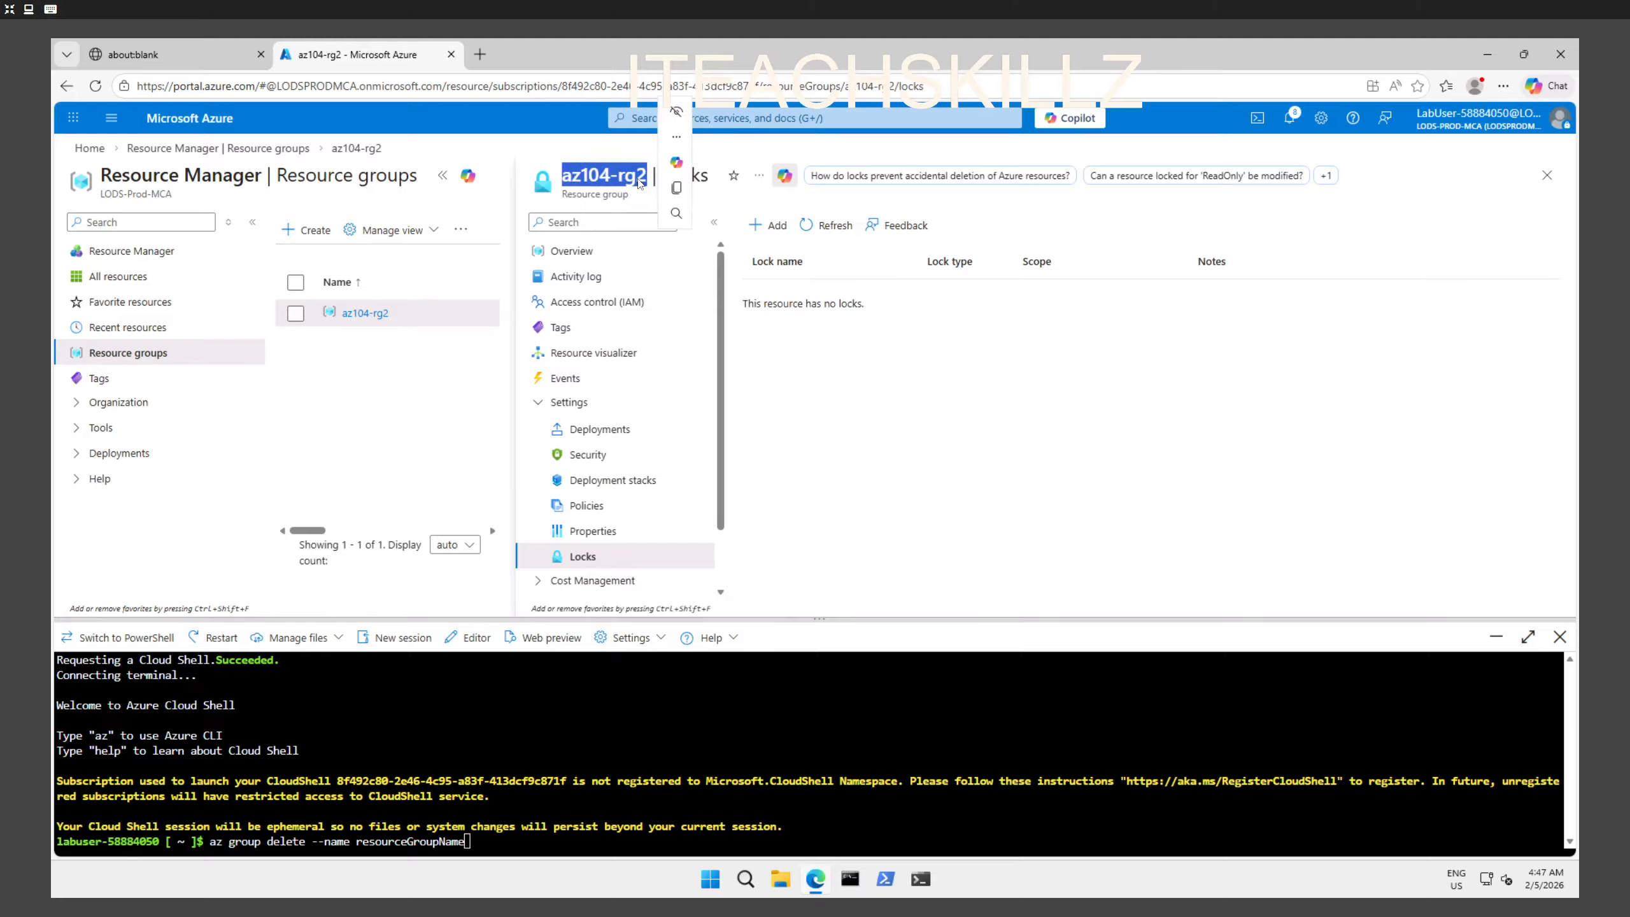
pyautogui.rightClick(640, 182)
pyautogui.click(683, 192)
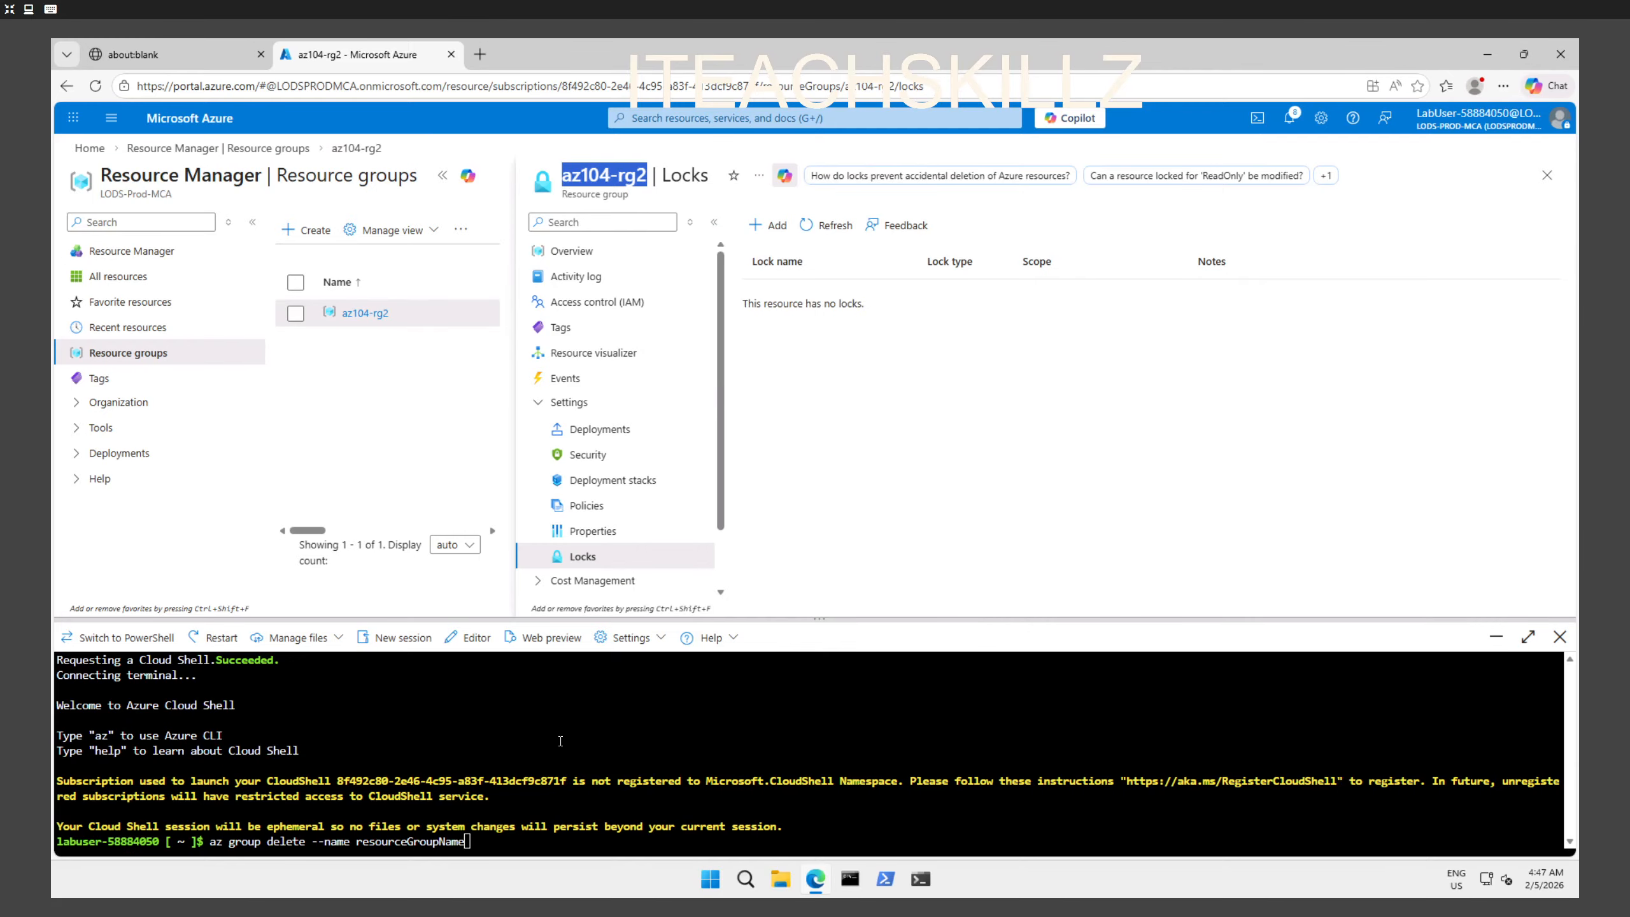
pyautogui.click(523, 845)
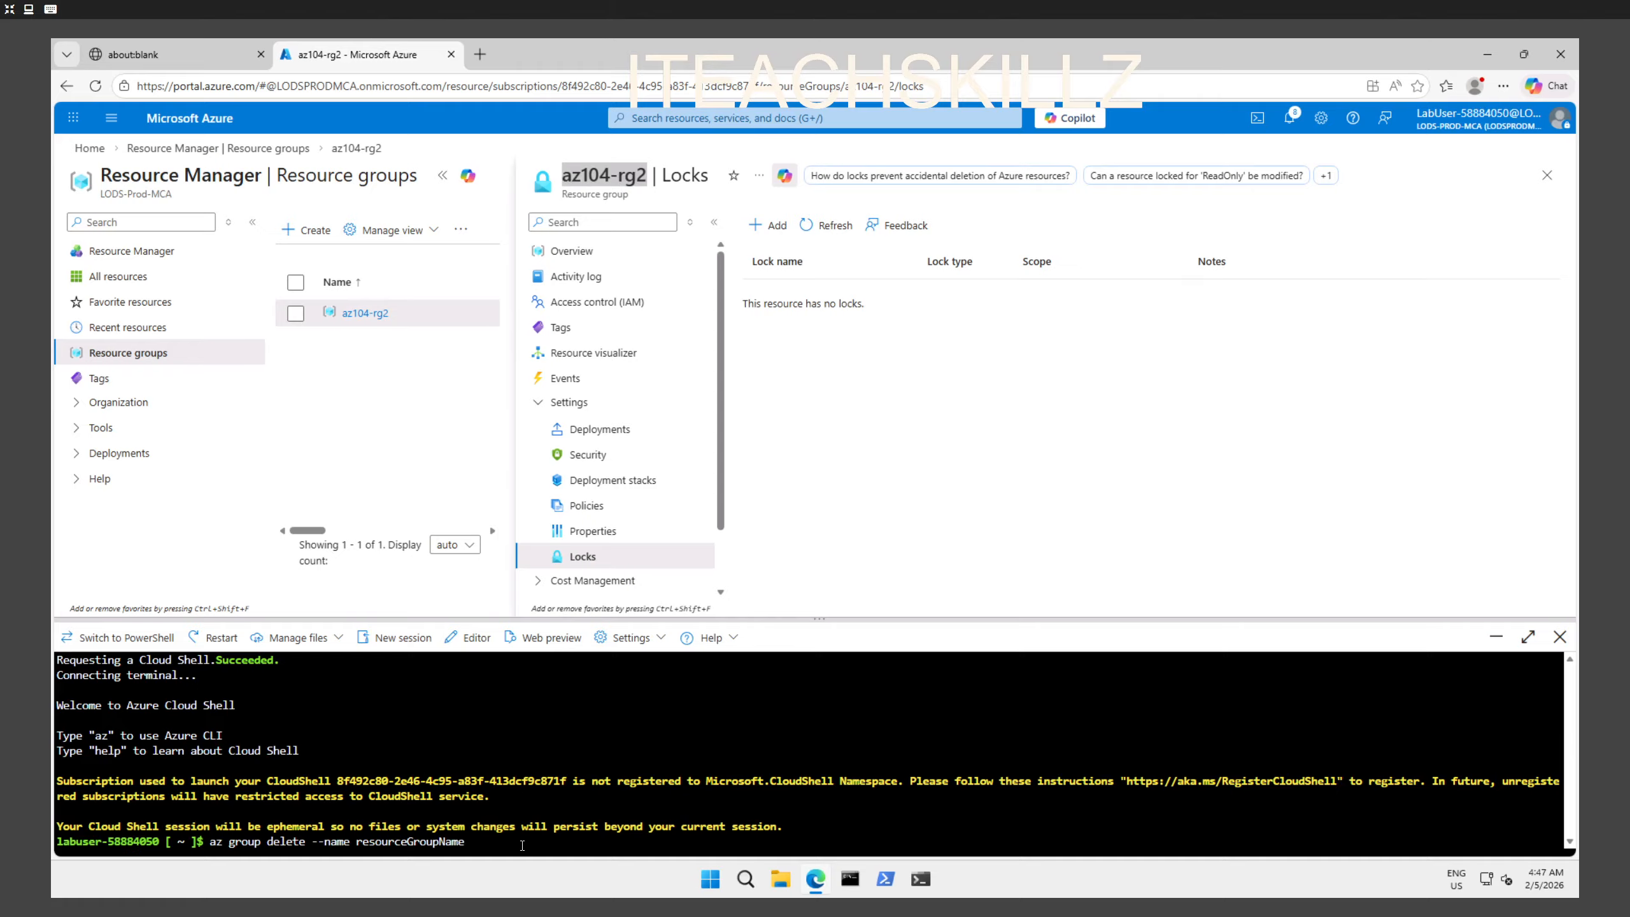
pyautogui.press('BackSpace')
pyautogui.press('BackSpace')
pyautogui.press('BackSpace')
pyautogui.press('BackSpace')
pyautogui.press('BackSpace')
pyautogui.press('BackSpace')
pyautogui.press('BackSpace')
pyautogui.press('BackSpace')
pyautogui.press('BackSpace')
pyautogui.press('BackSpace')
pyautogui.press('BackSpace')
pyautogui.press('BackSpace')
pyautogui.press('BackSpace')
pyautogui.press('BackSpace')
pyautogui.press('BackSpace')
pyautogui.press('BackSpace')
pyautogui.press('BackSpace')
pyautogui.hotkey('ctrl', 'v')
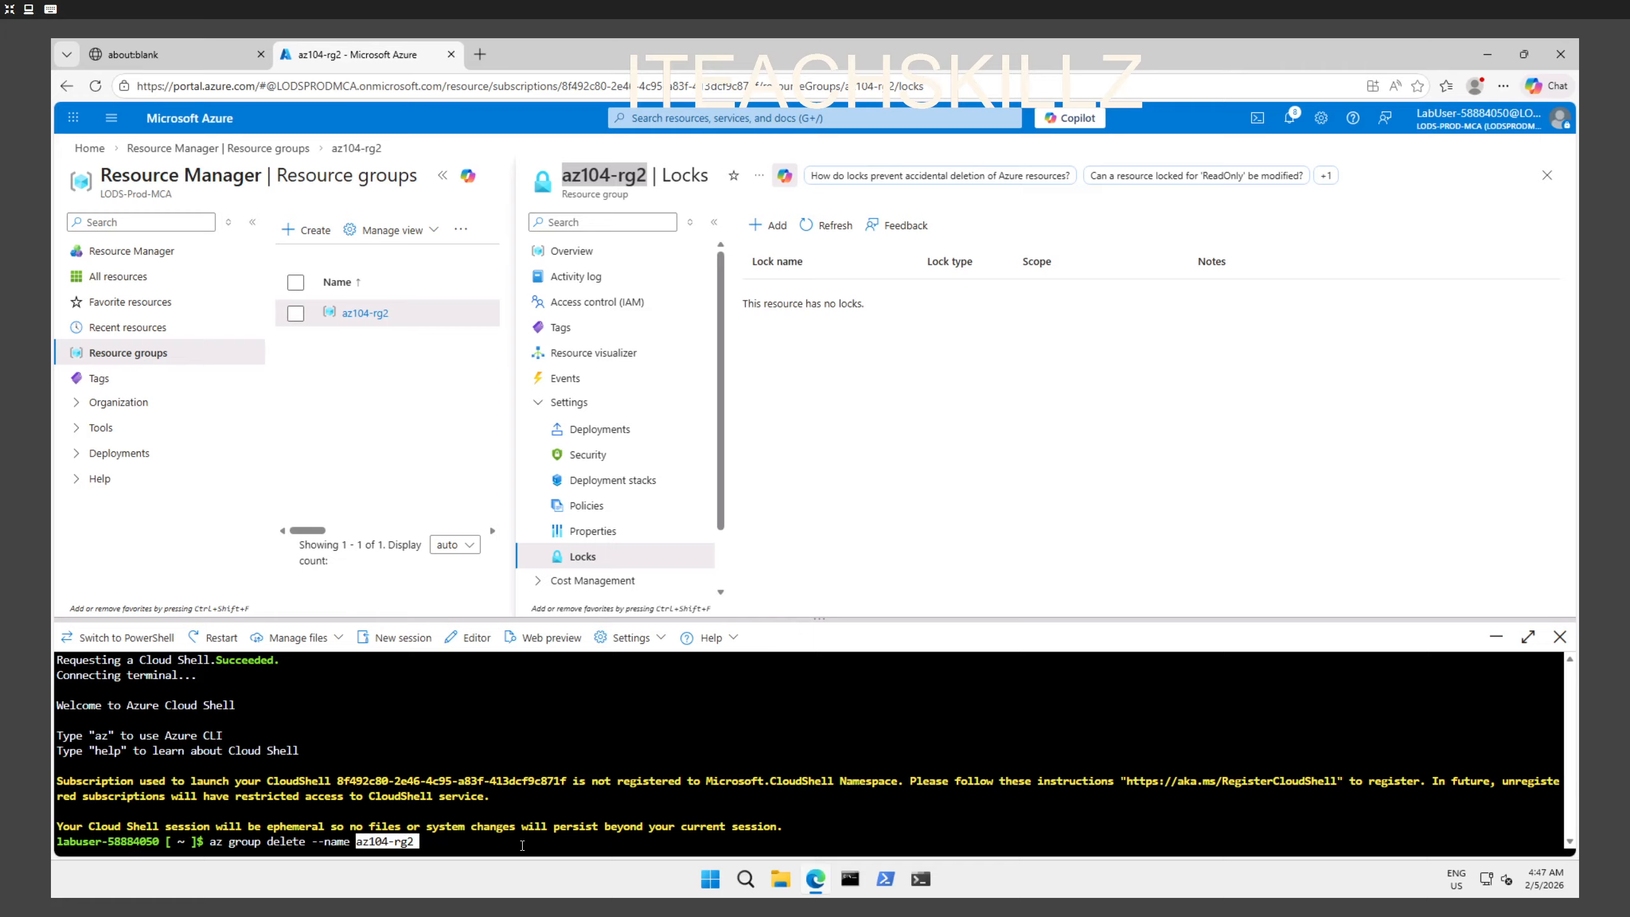
# Step: Run the resource group deletion command and confirm the operation with y
pyautogui.press('Return')
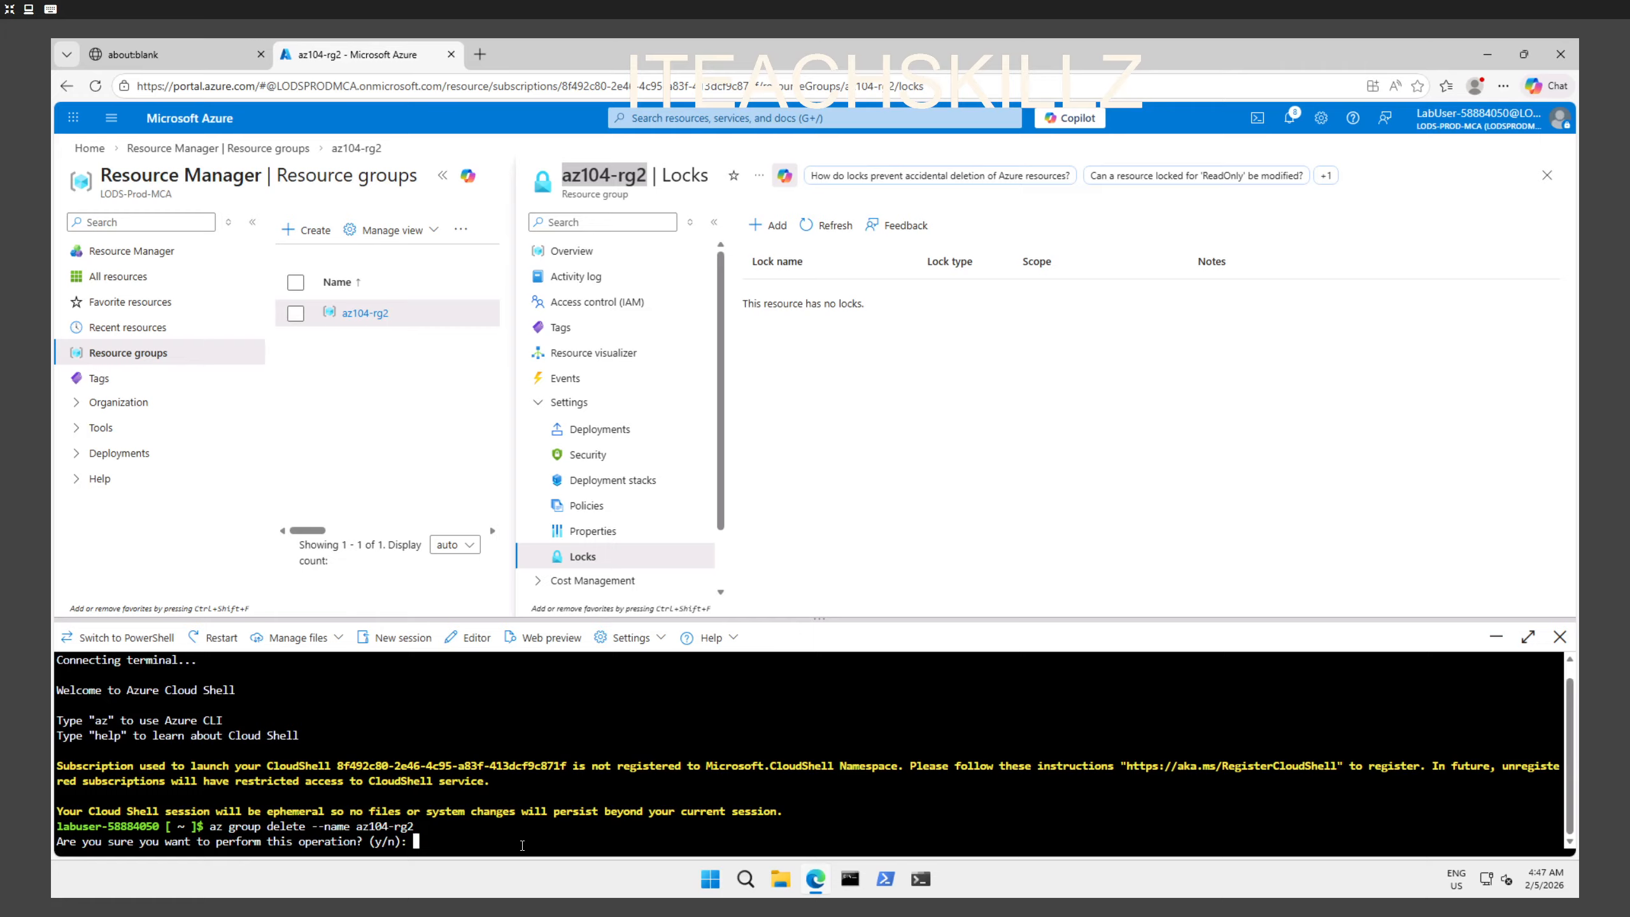
pyautogui.write('y')
pyautogui.press('Return')
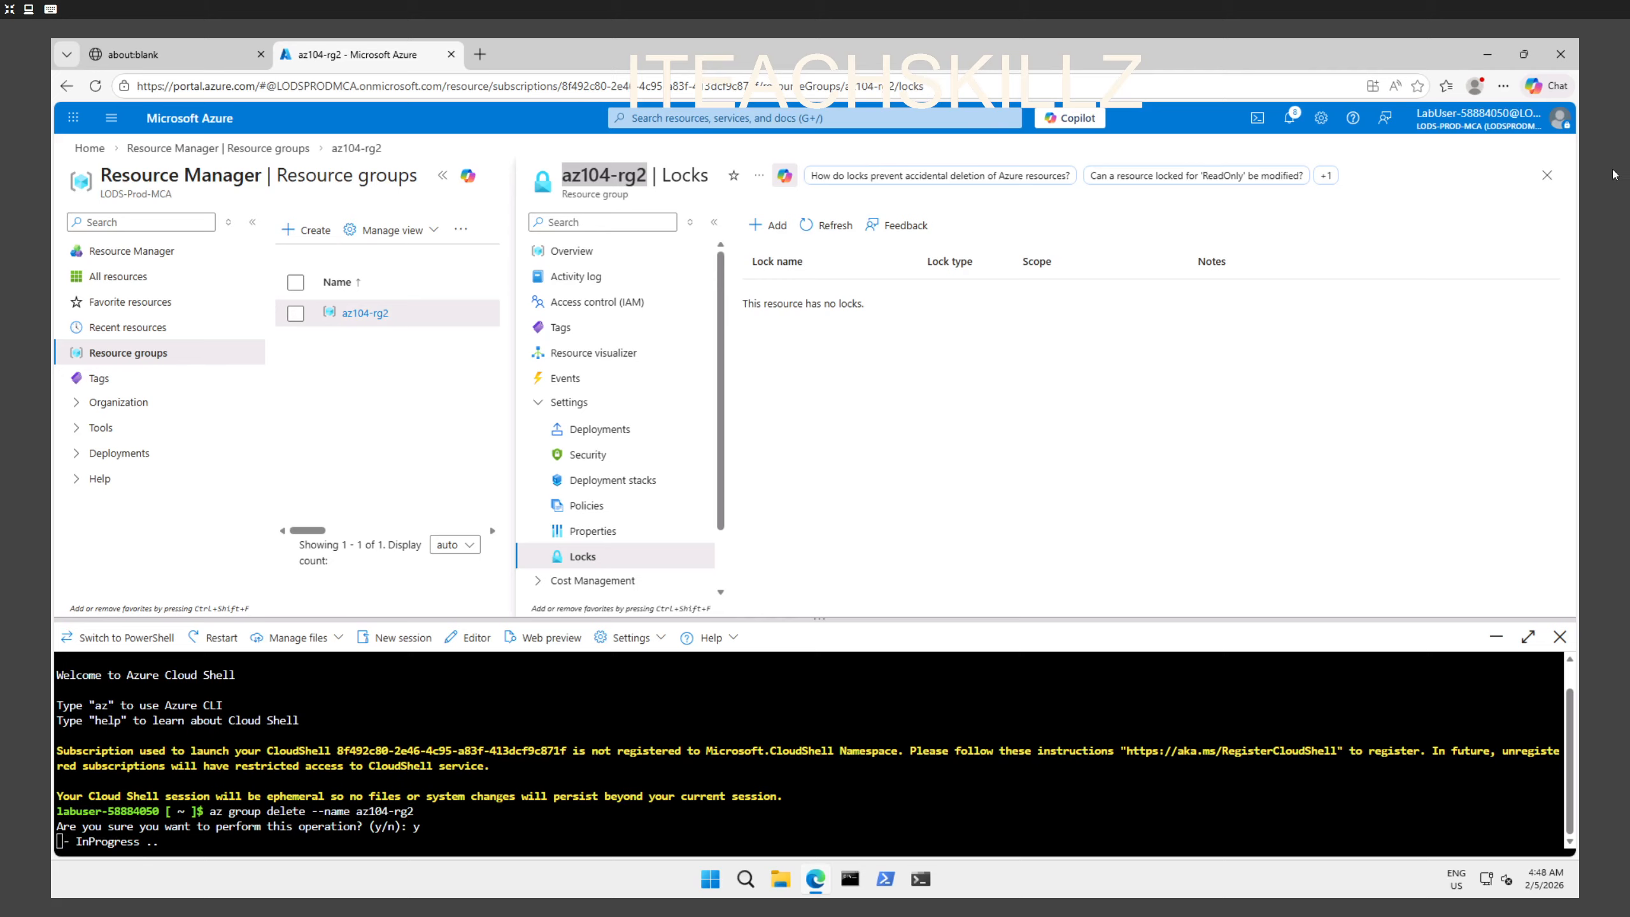
# Step: Return to the resource groups list, refresh it, and open az104-rg2 to check its remaining resources
pyautogui.click(1546, 175)
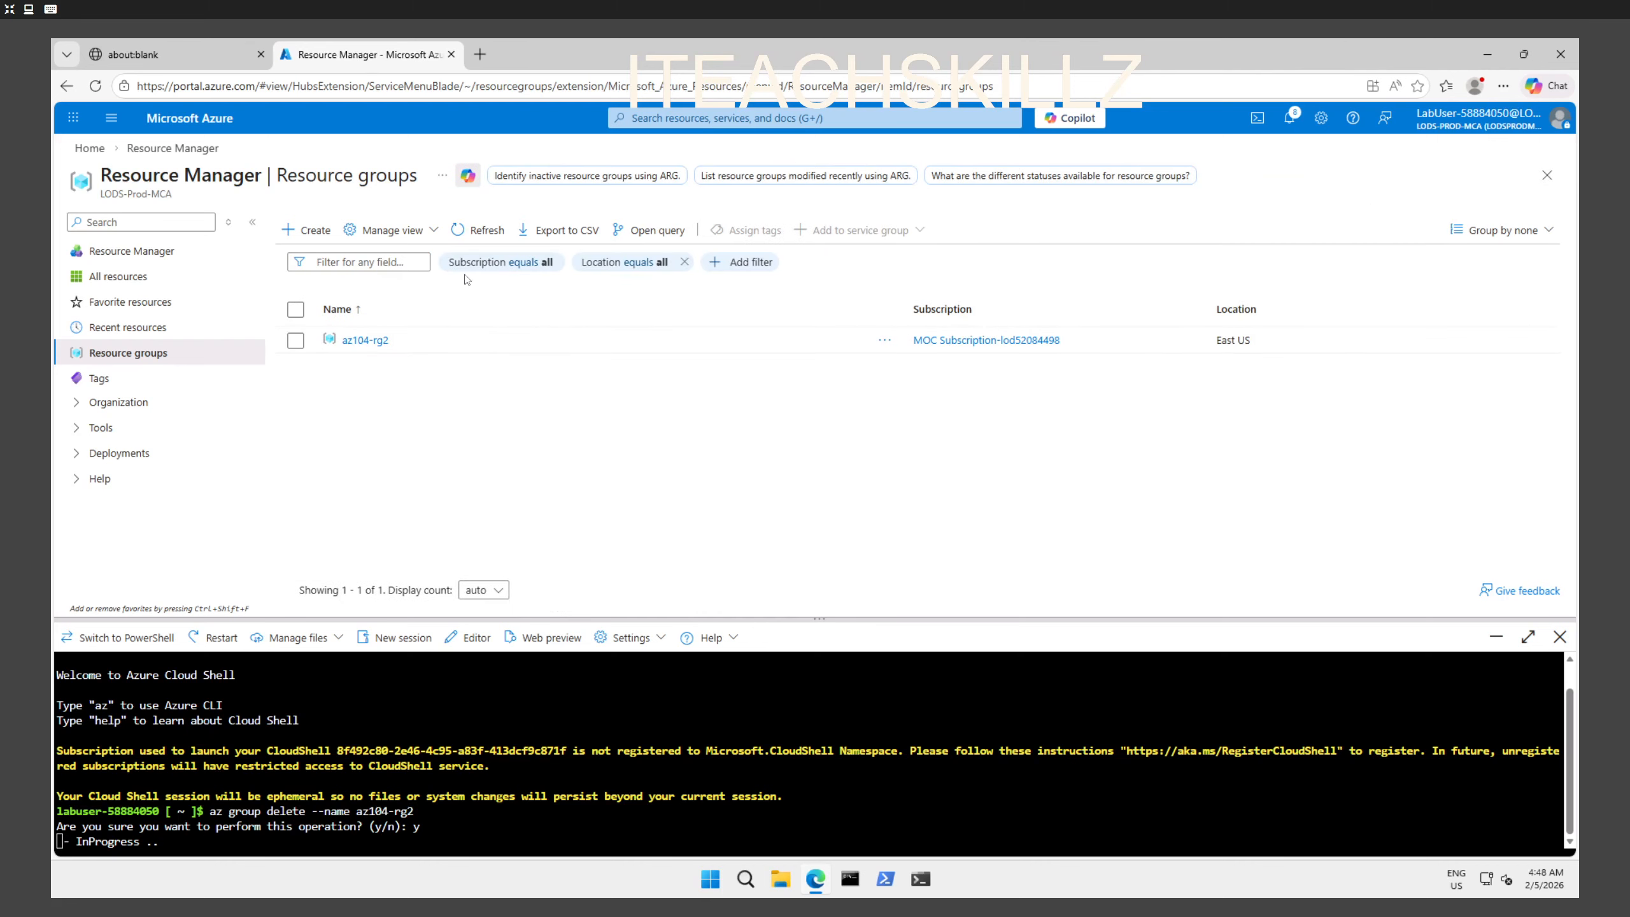
pyautogui.click(487, 232)
pyautogui.click(487, 232)
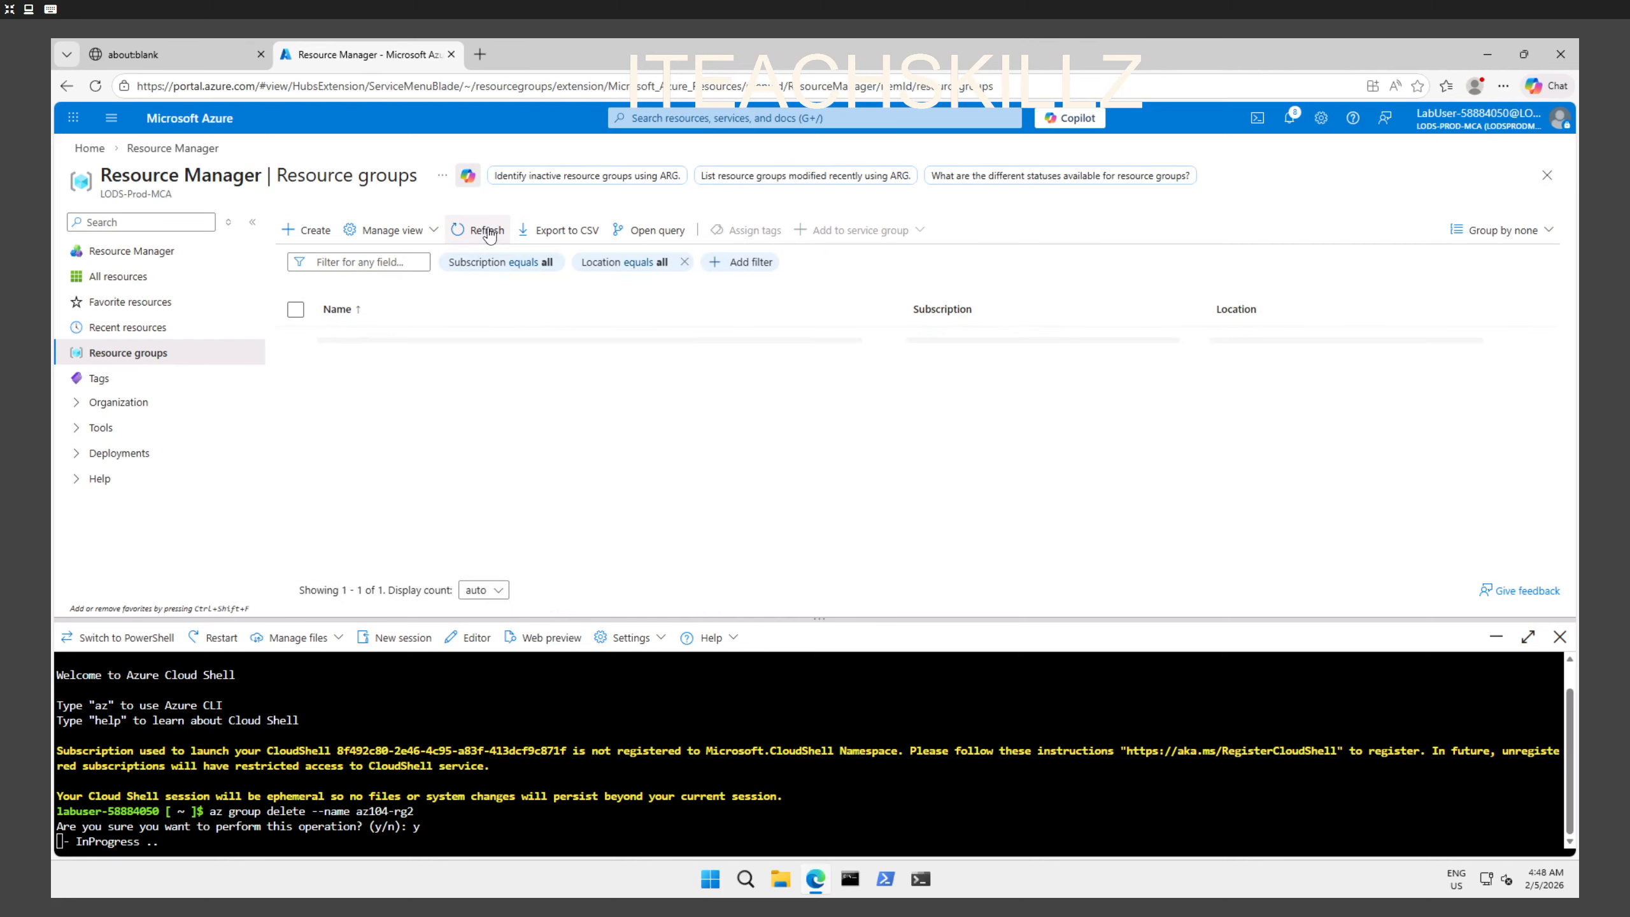
pyautogui.click(487, 233)
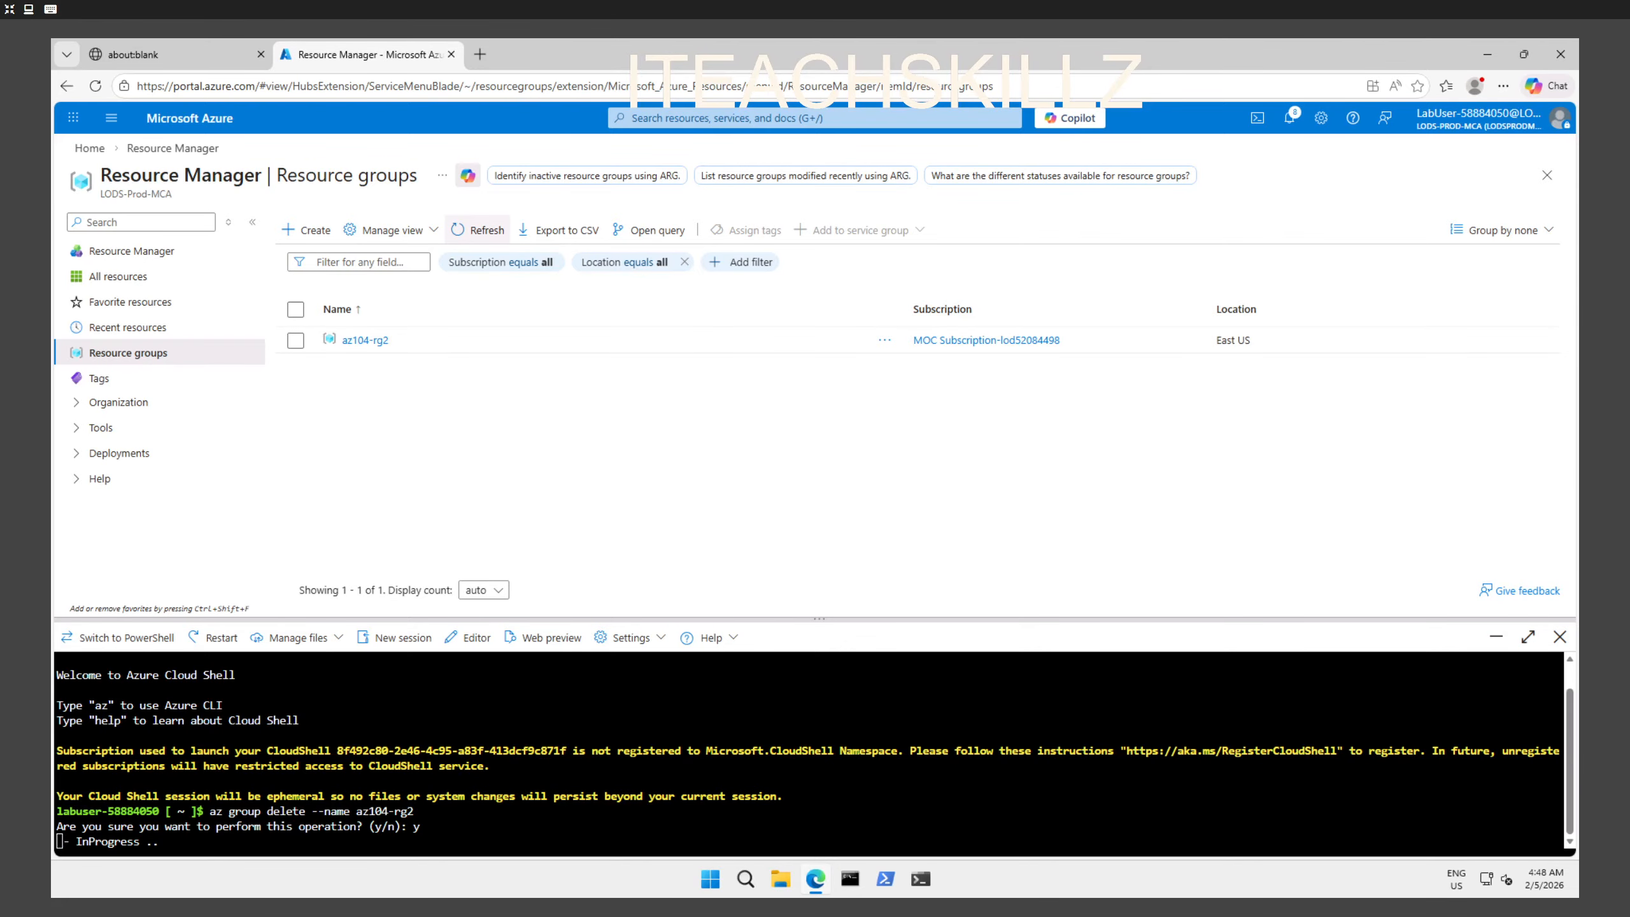
pyautogui.click(359, 339)
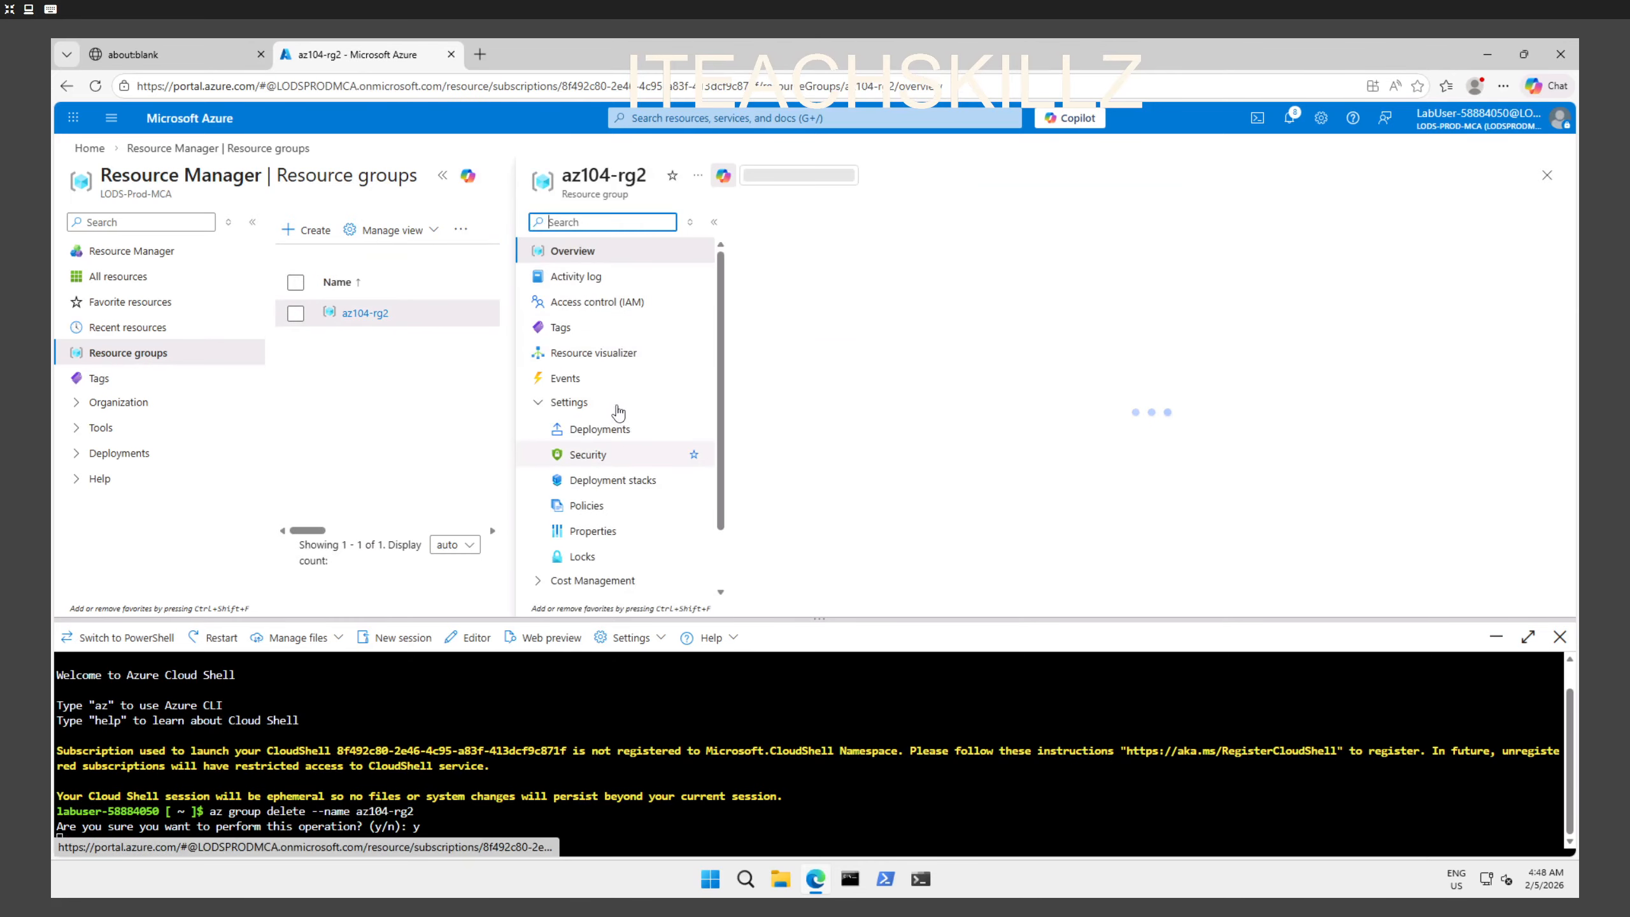
pyautogui.scroll(-1, 618, 411)
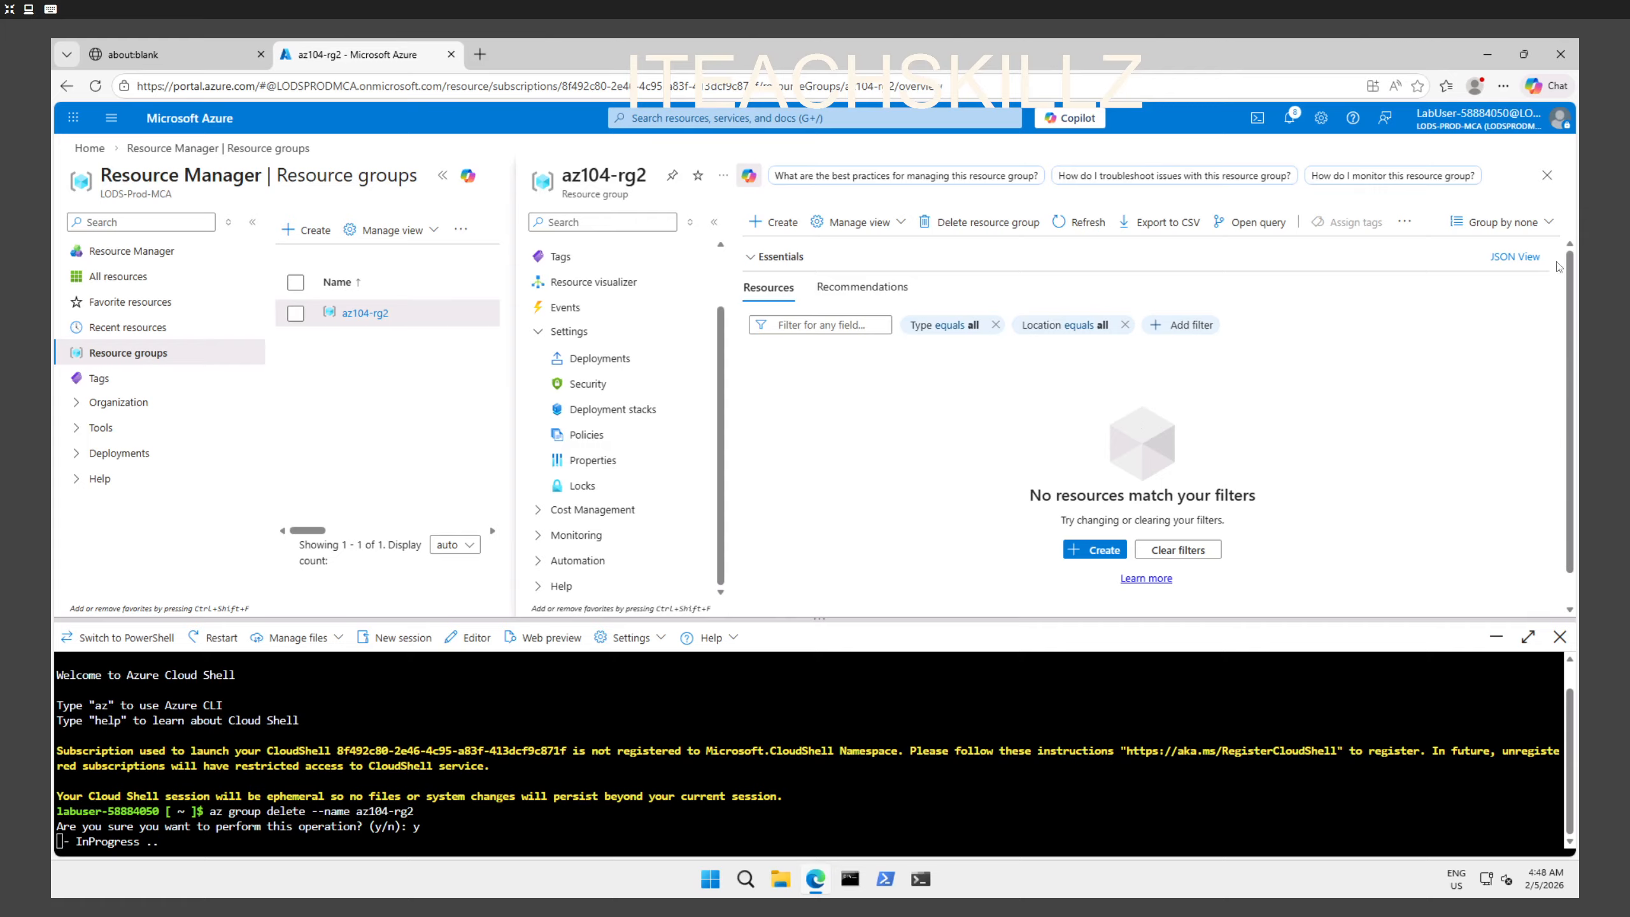
# Step: Go back to the resource groups list and refresh it to check whether az104-rg2 is still listed
pyautogui.click(1546, 175)
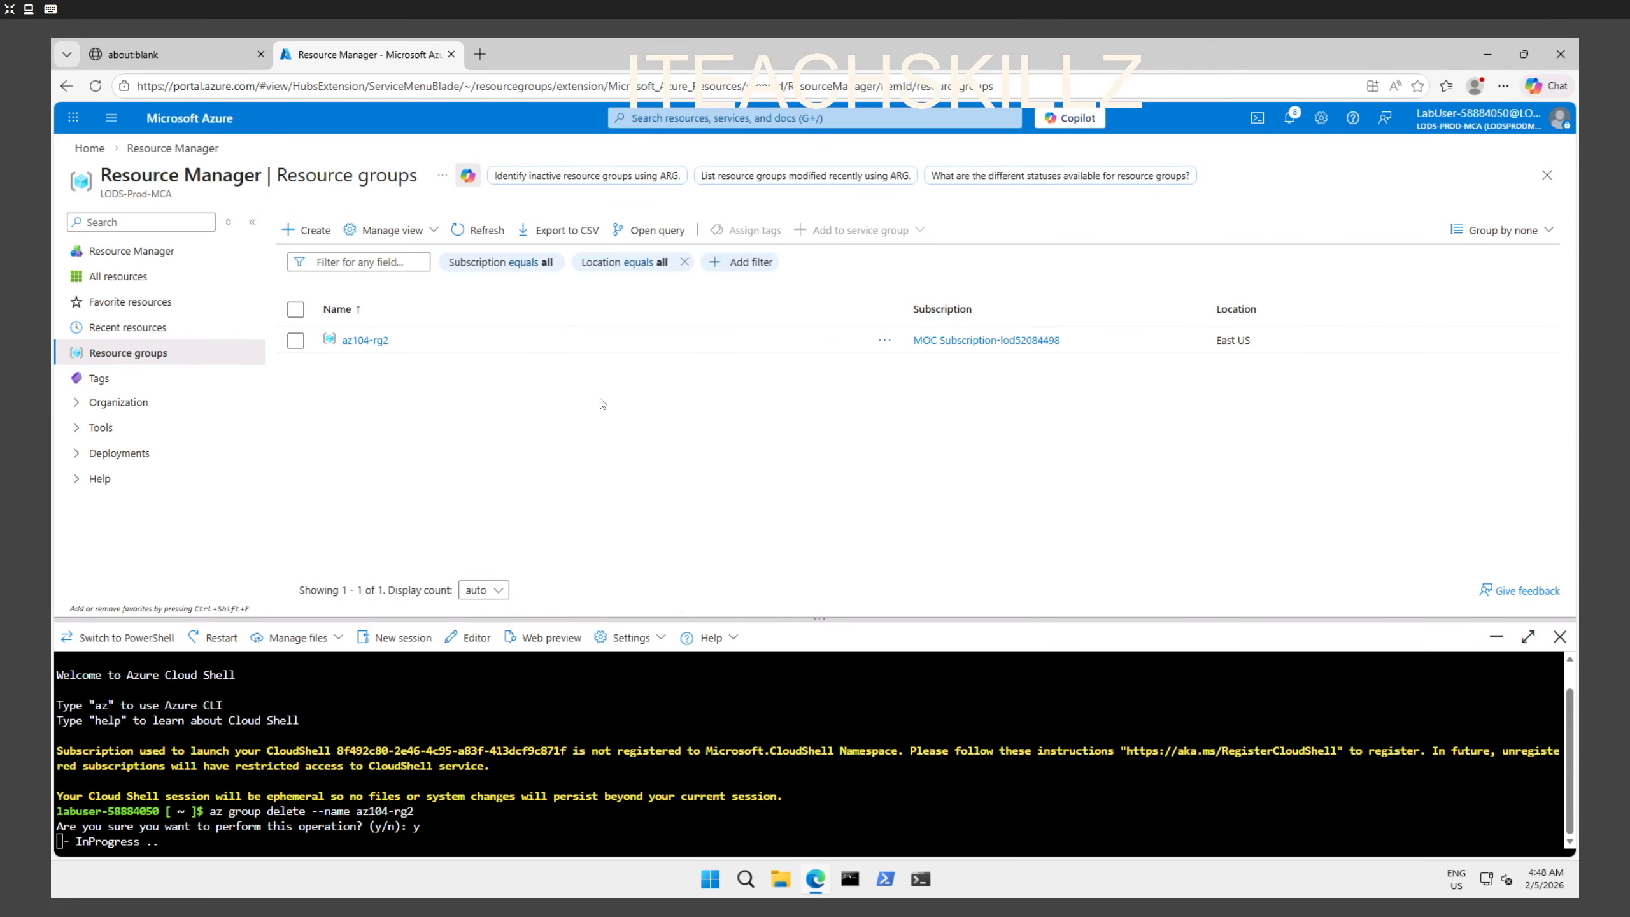
pyautogui.click(452, 230)
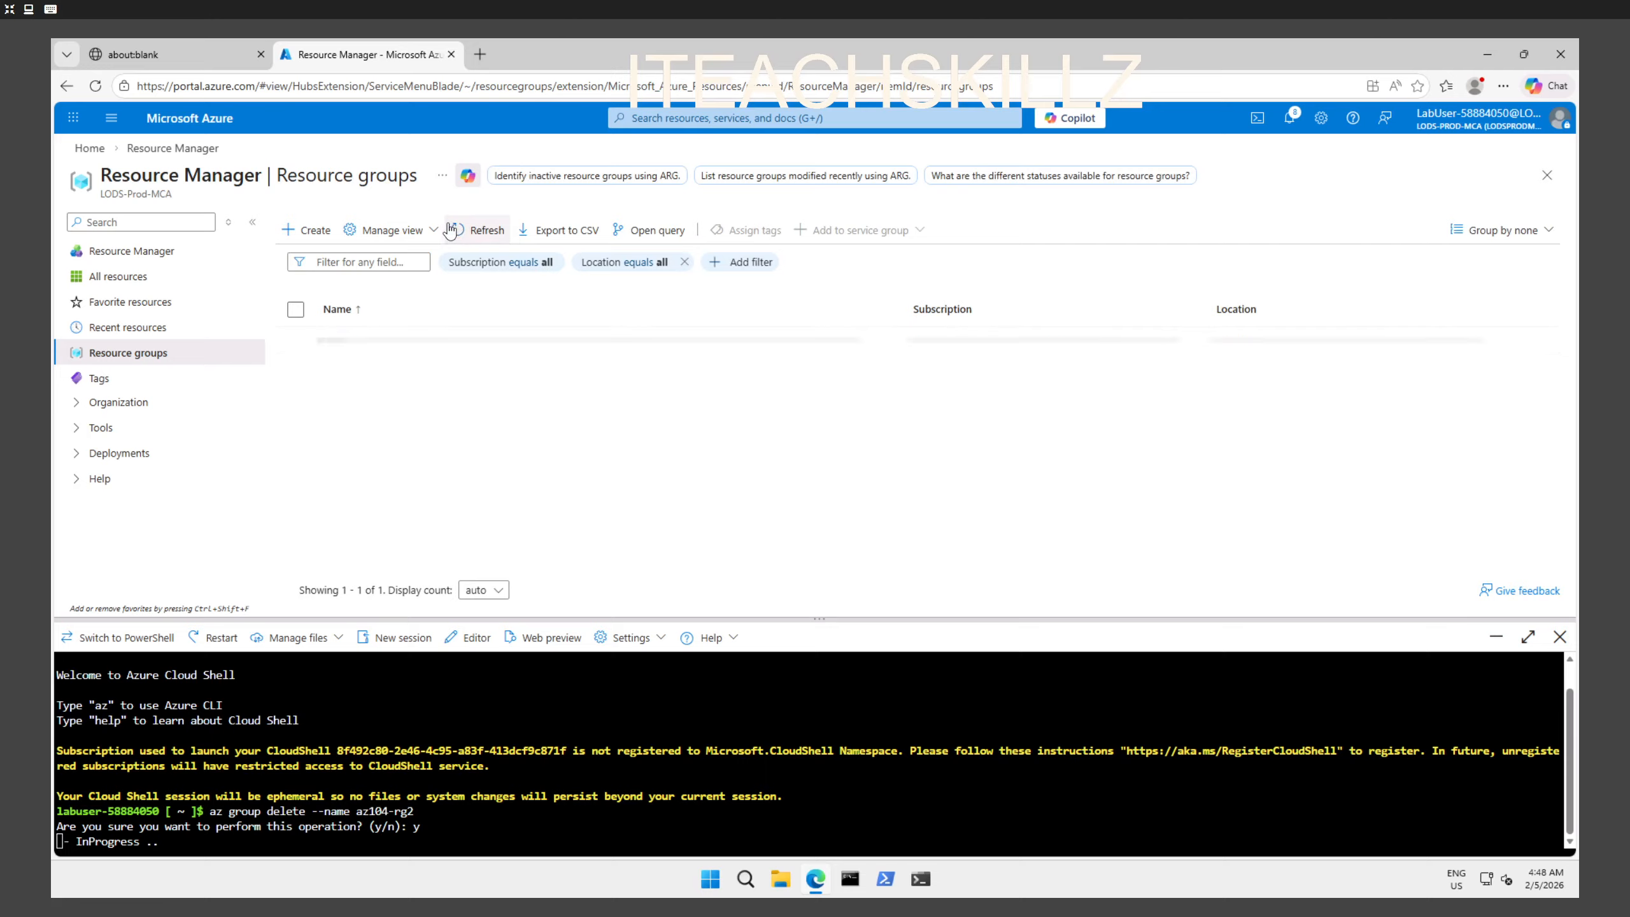
pyautogui.click(453, 230)
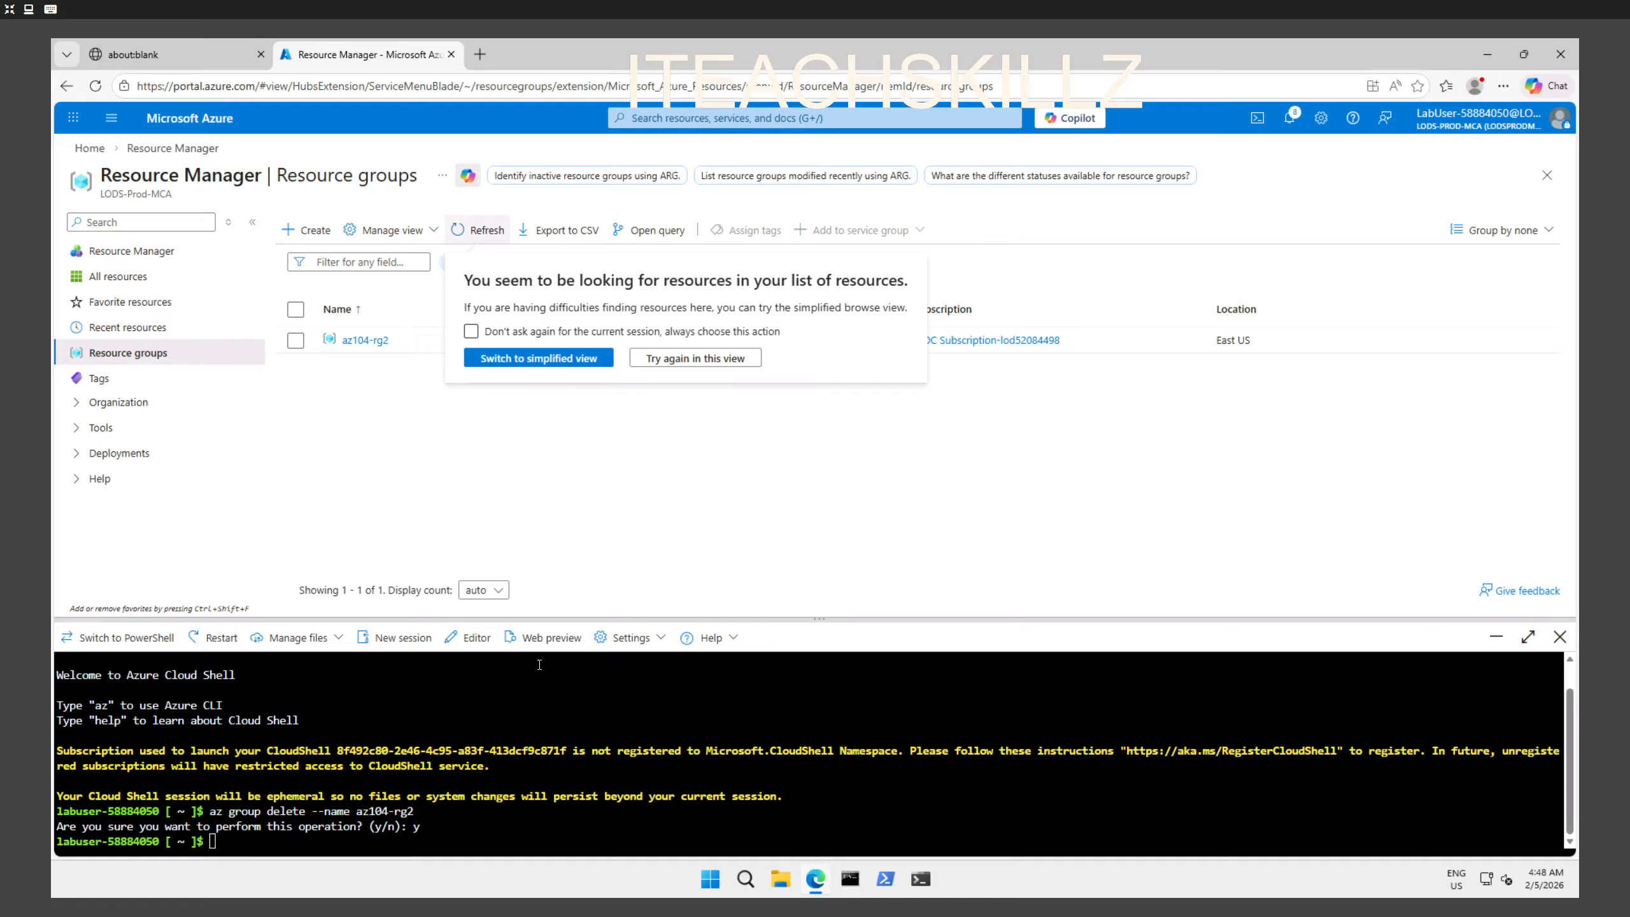
pyautogui.click(755, 425)
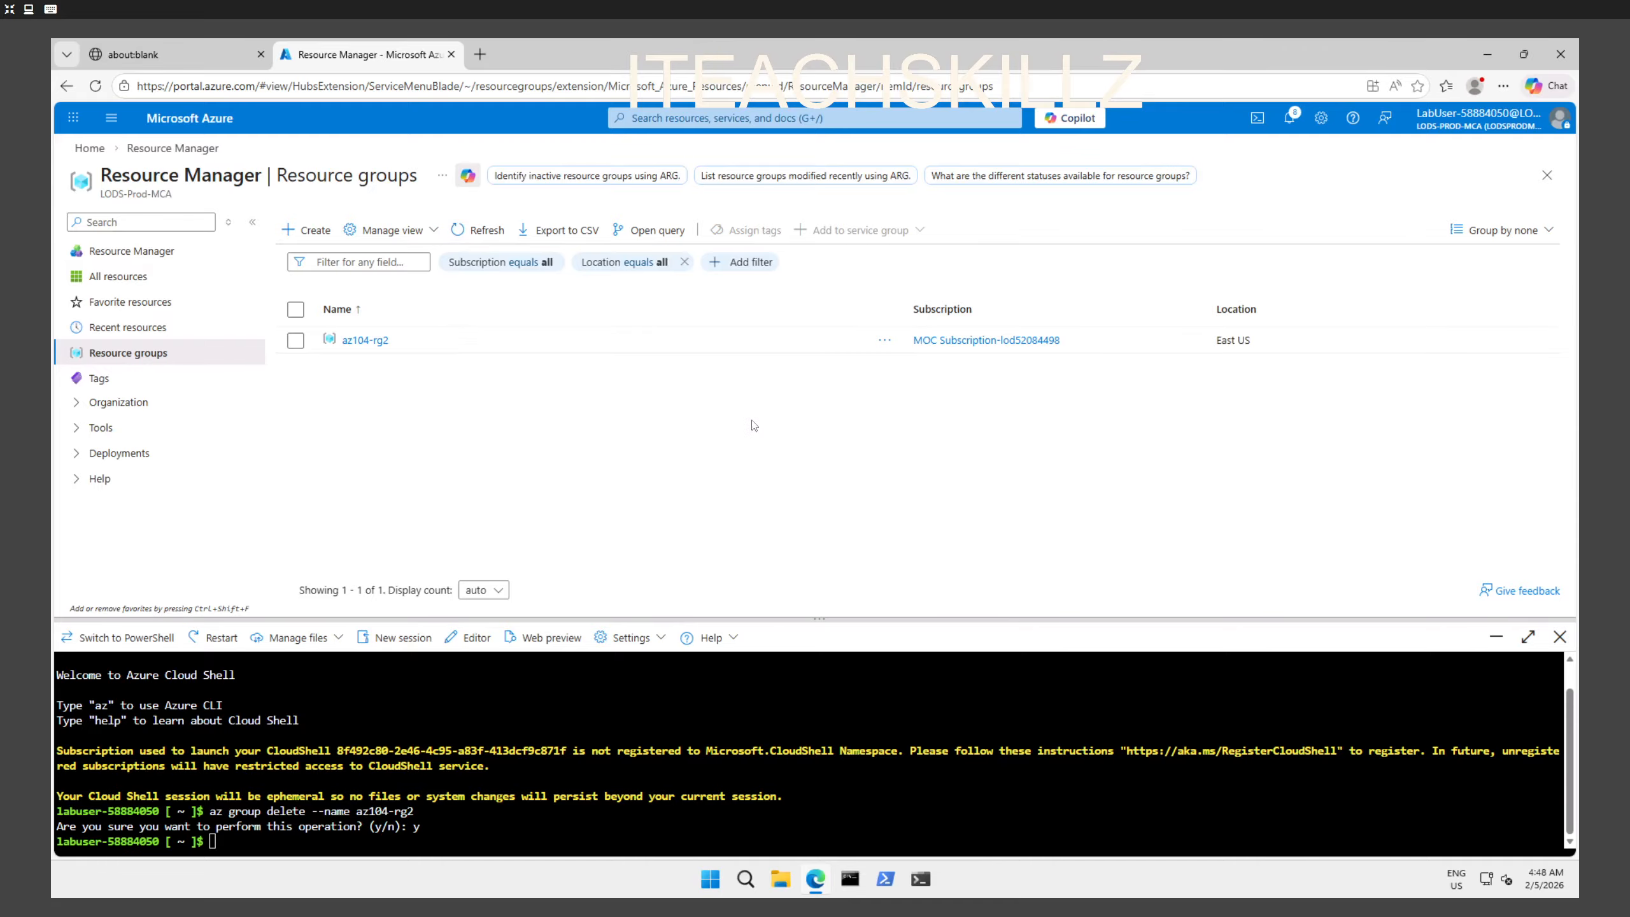
pyautogui.click(492, 244)
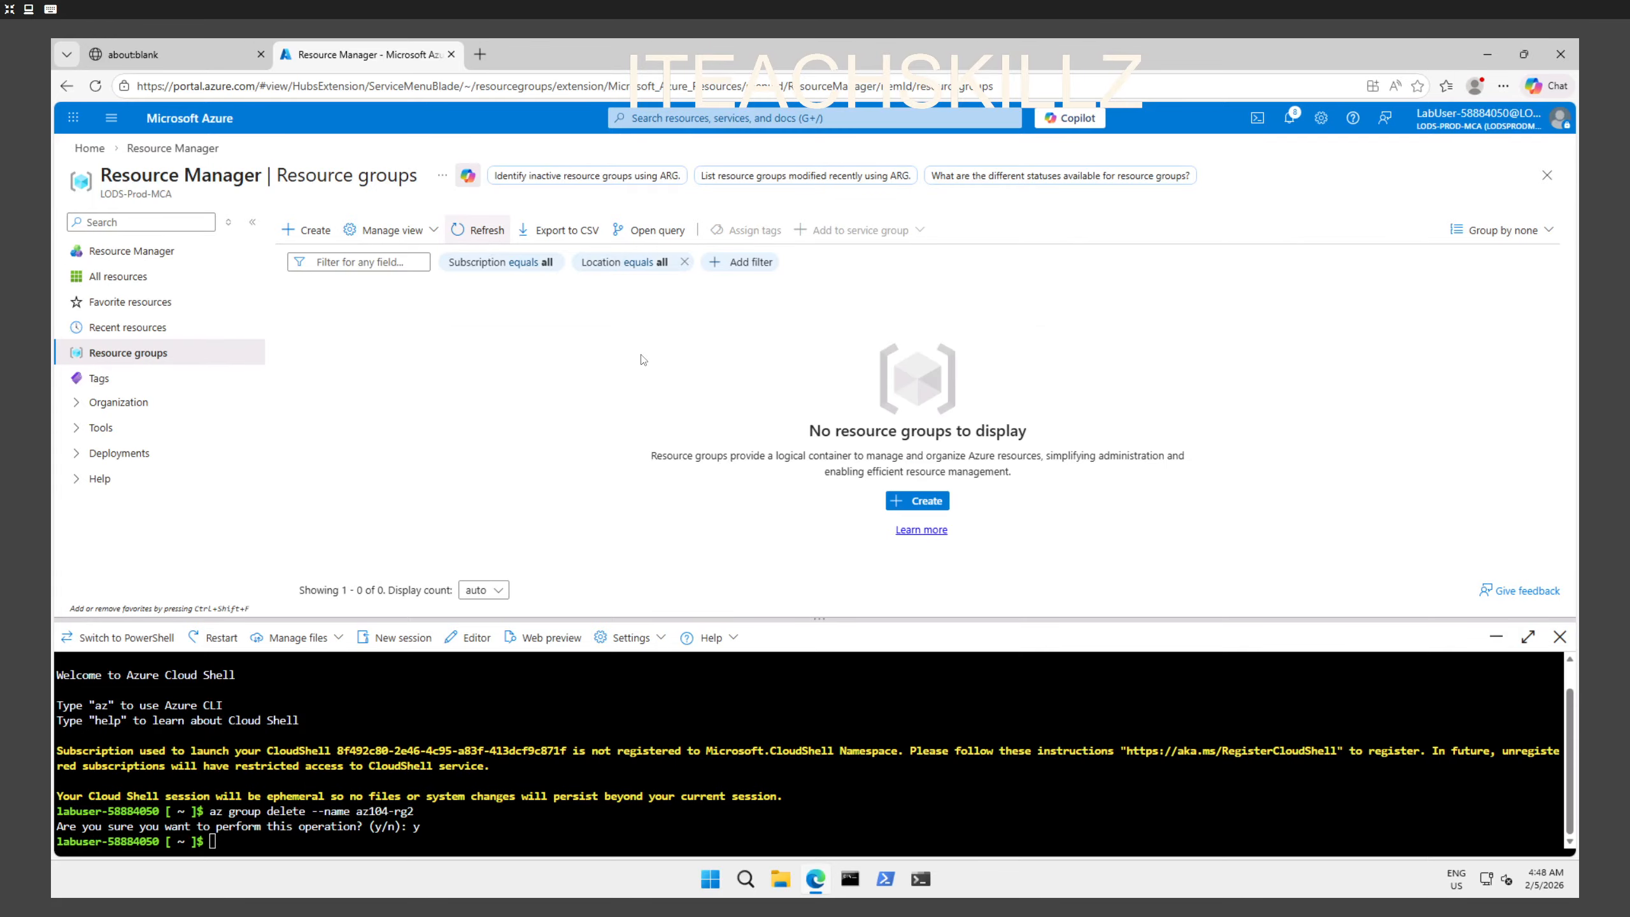